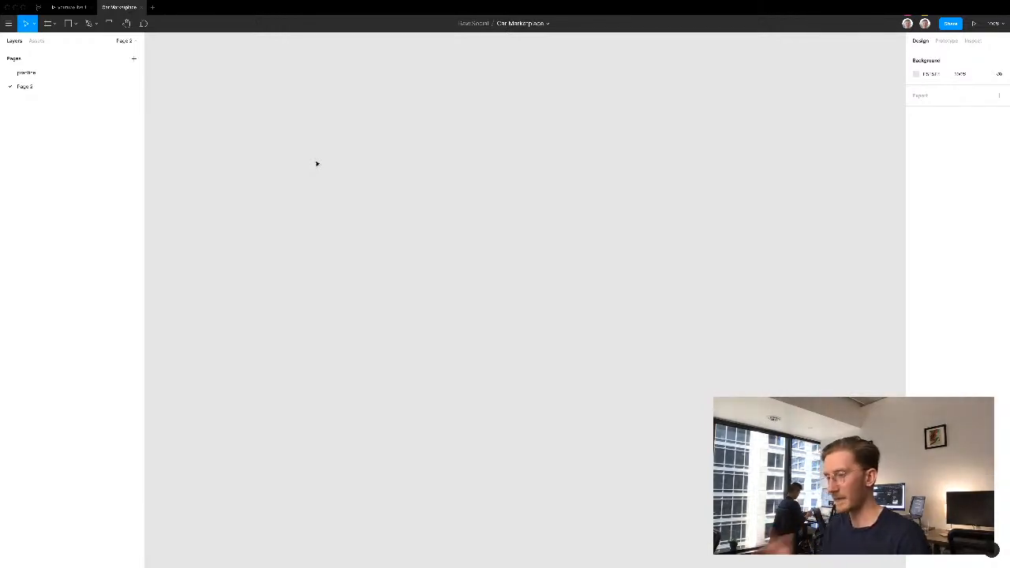
- Create a new frame on Page 2 from the Desktop preset, 1440 × 1024
key(f)
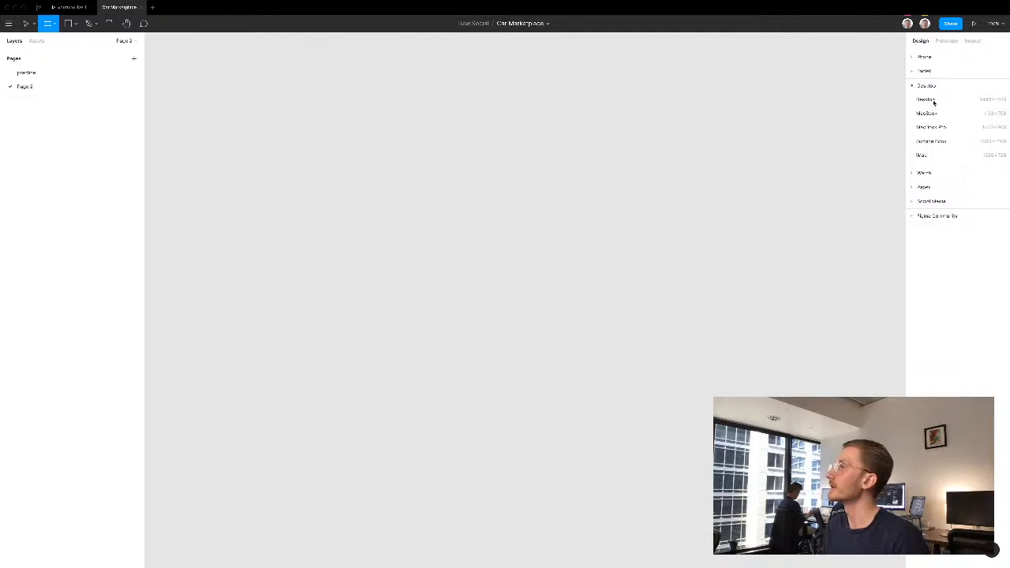
click(933, 101)
key(Escape)
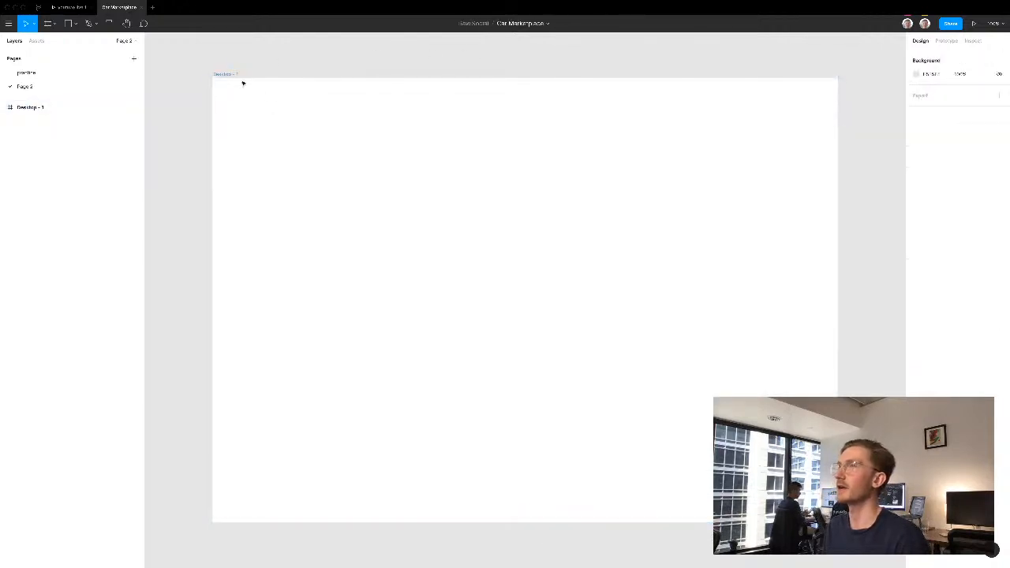
drag(358, 86, 345, 82)
click(256, 109)
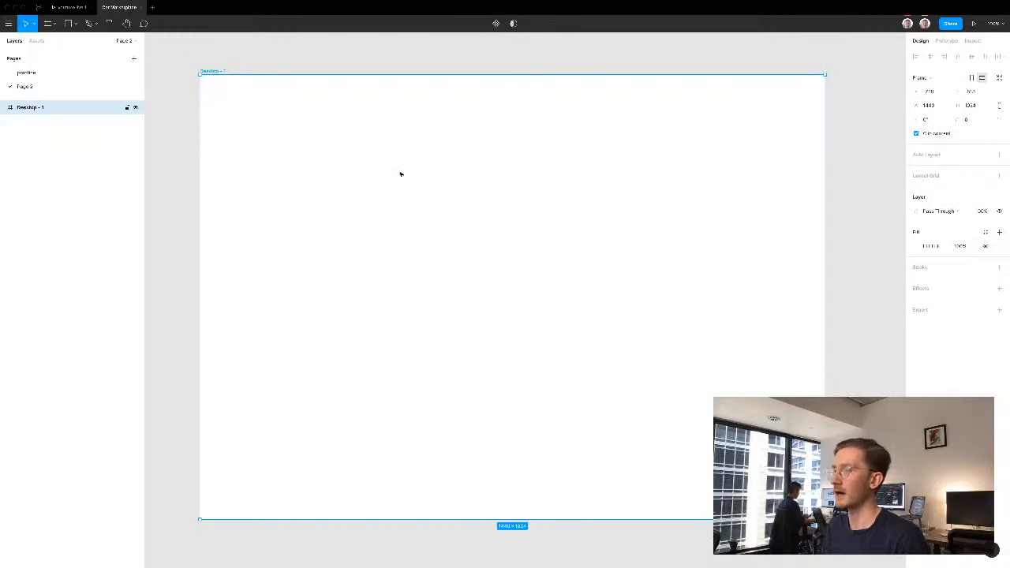
click(360, 65)
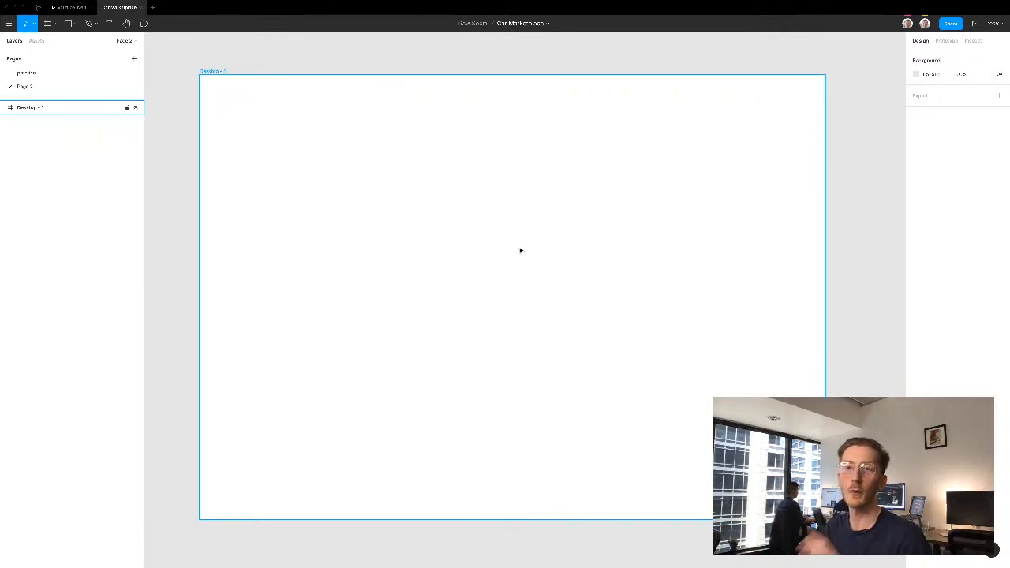
- Browse the component categories of the wireframe library, looking into the Inputs group and its subgroups
click(36, 41)
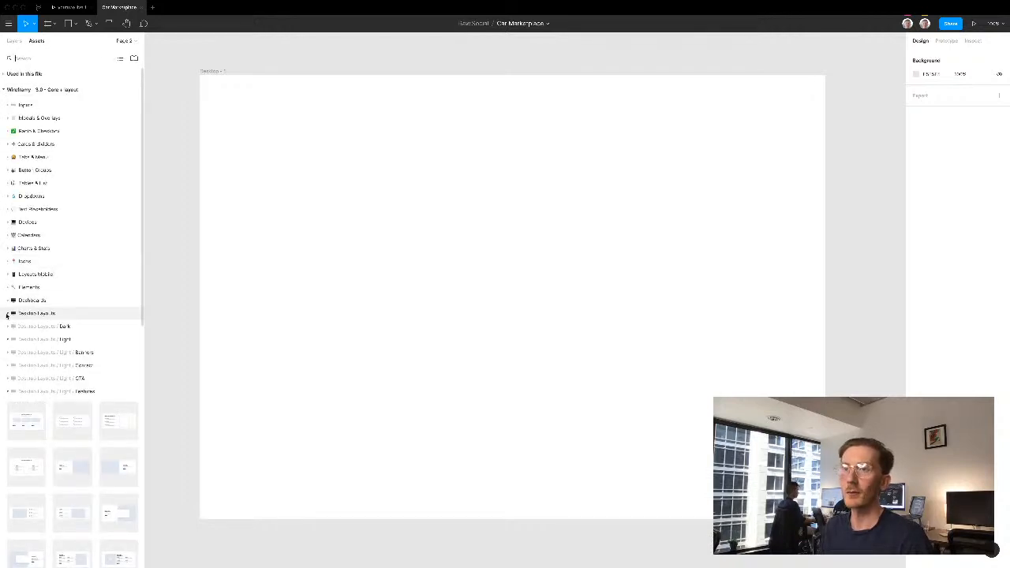
click(8, 314)
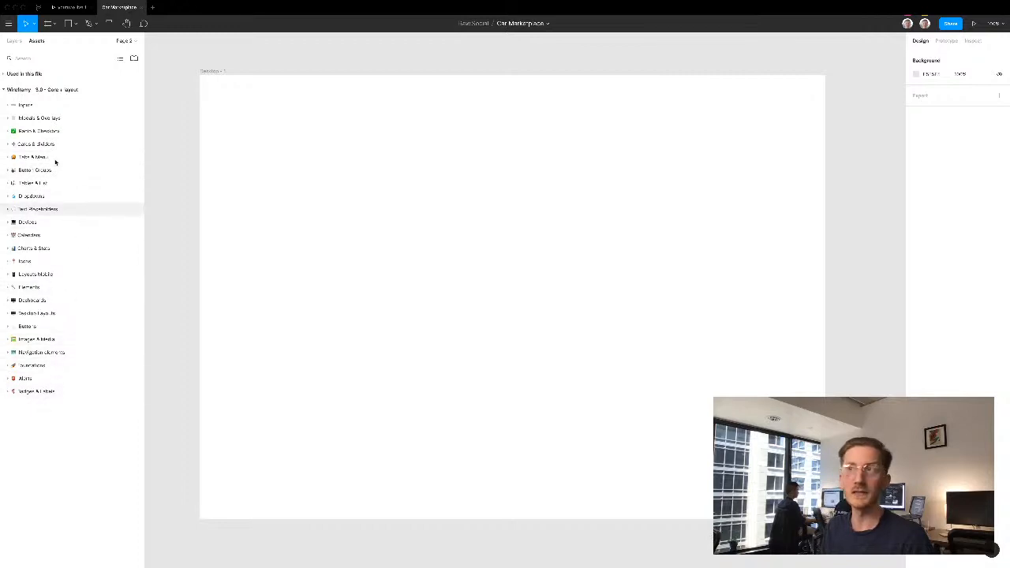
click(8, 105)
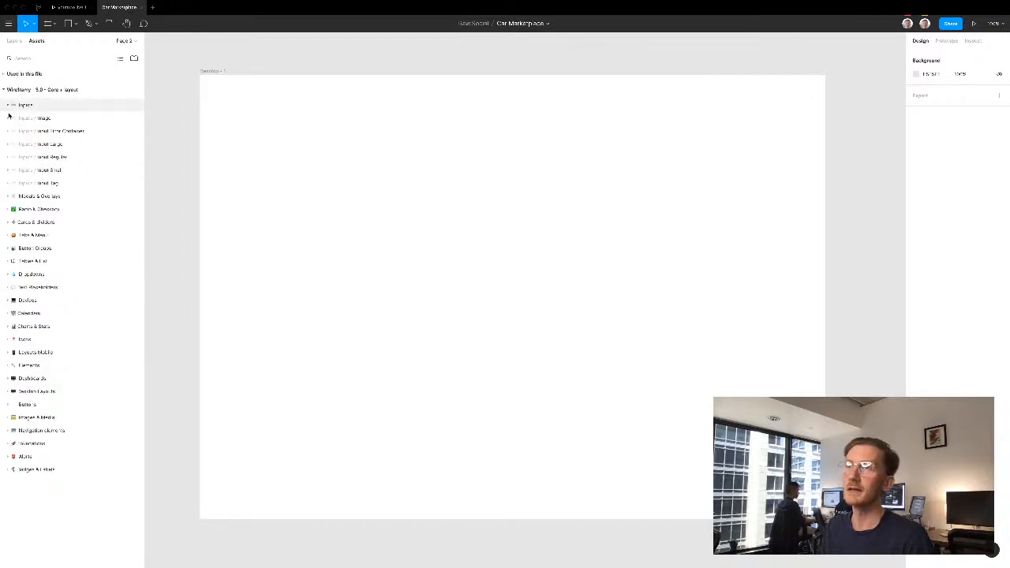
click(8, 117)
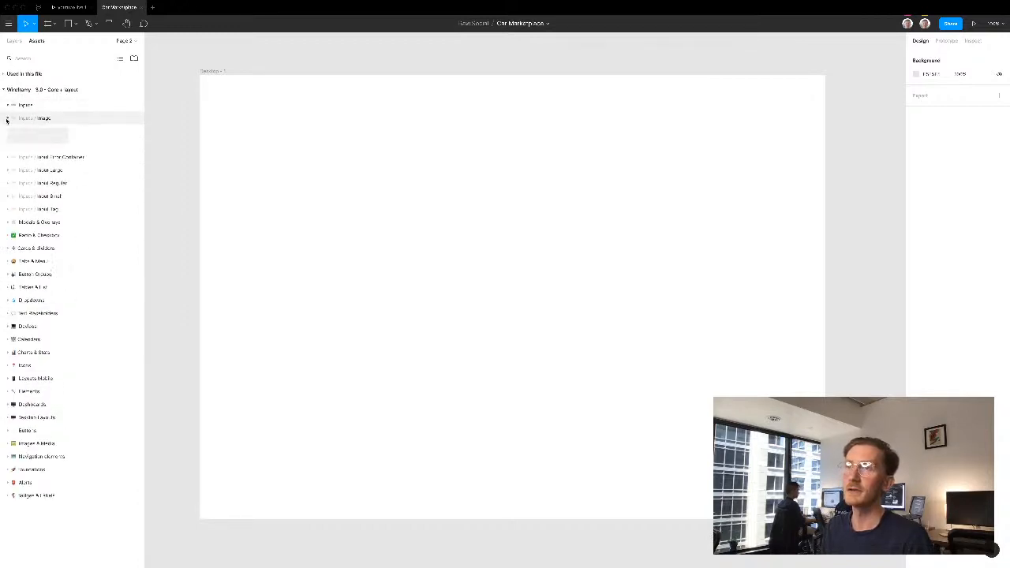
click(8, 158)
click(7, 118)
click(8, 105)
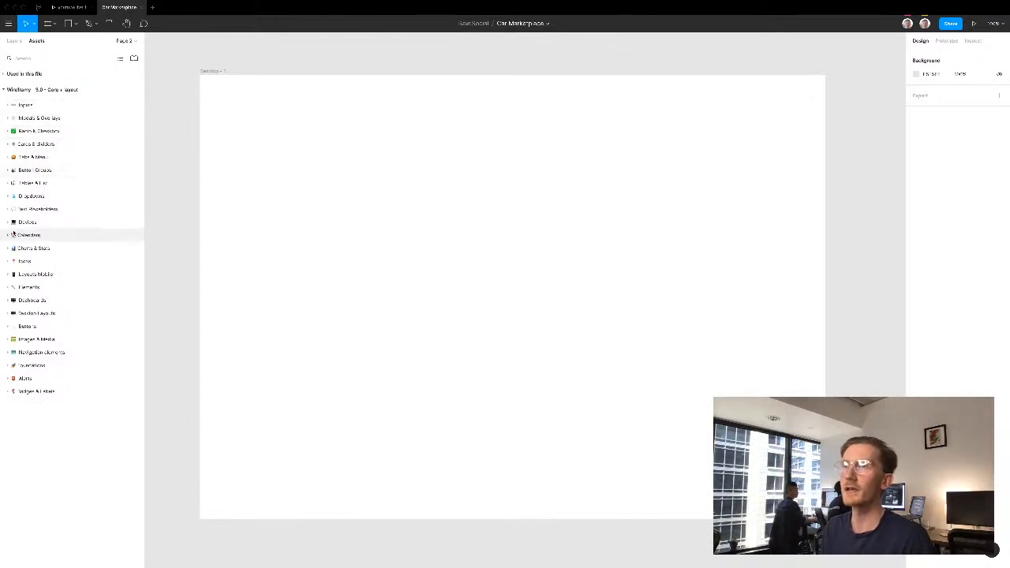
- Insert the light desktop Nav 2 component with logo placeholder, five items and a CTA button into the desktop frame
click(8, 315)
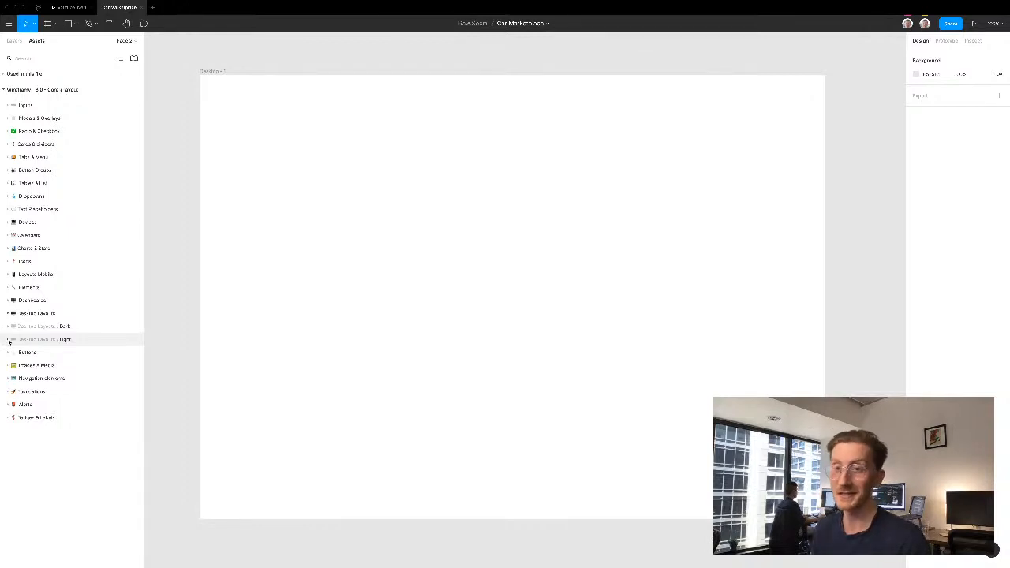
click(8, 339)
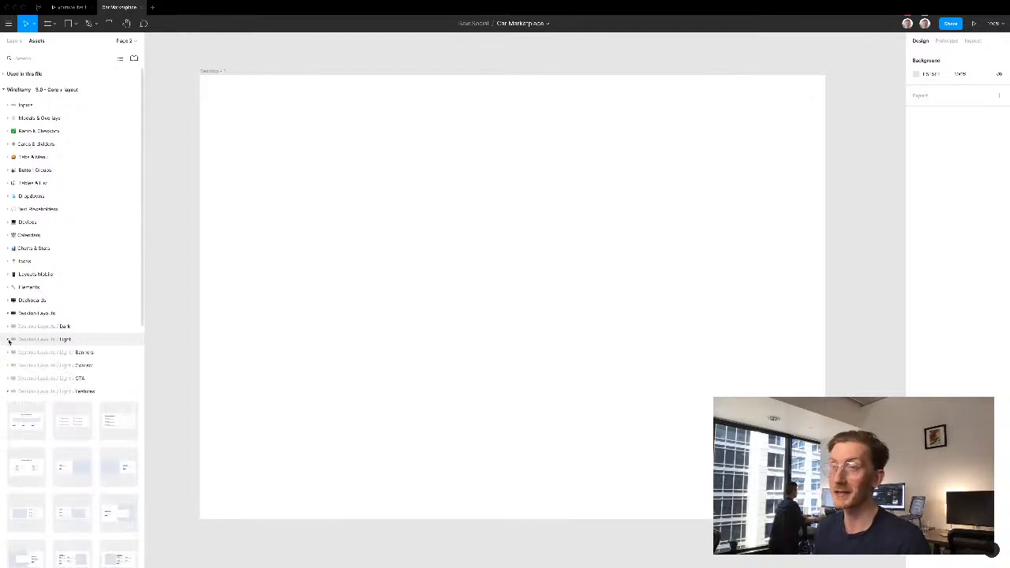
click(8, 391)
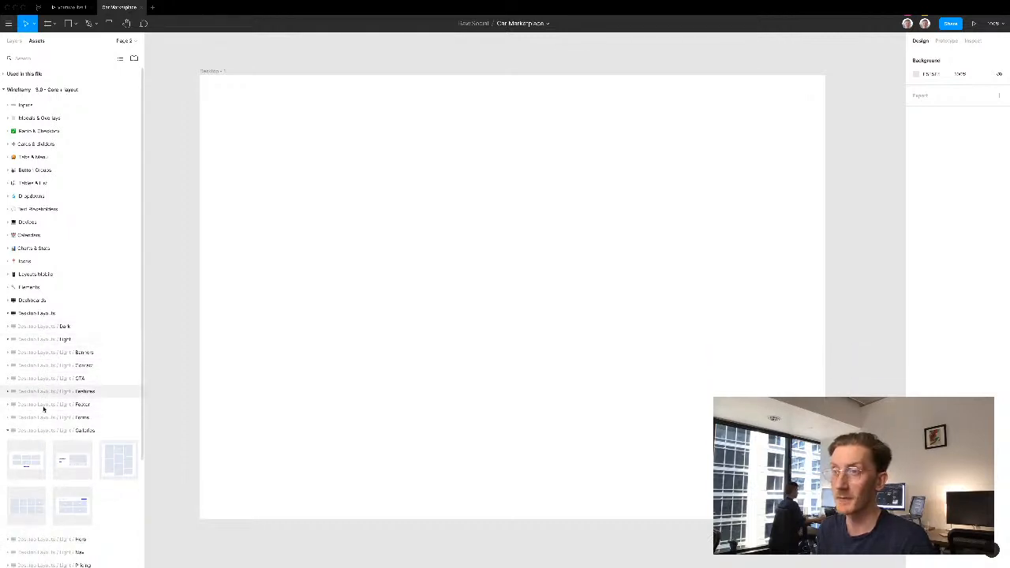
click(7, 432)
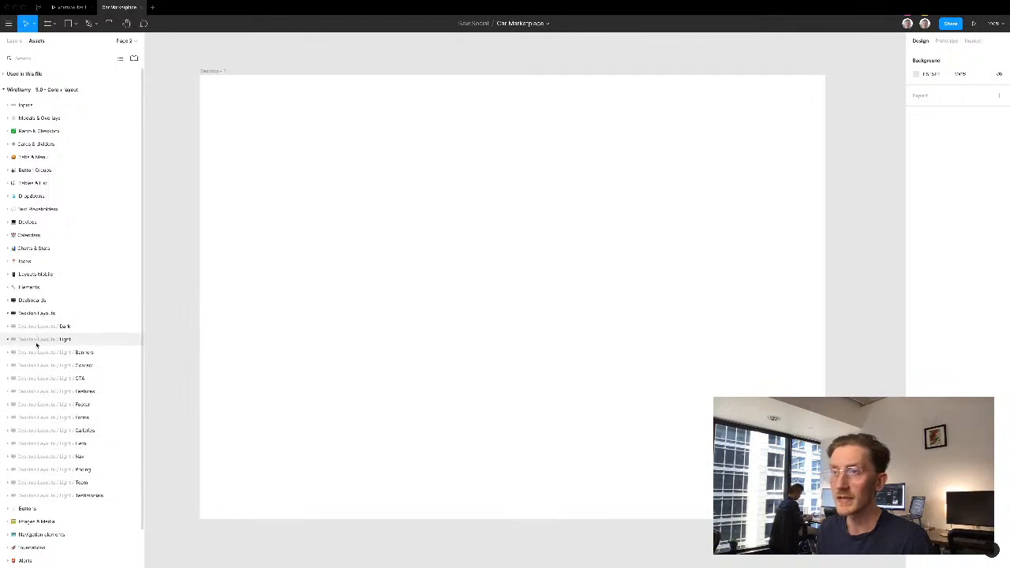
click(23, 458)
drag(431, 265, 451, 239)
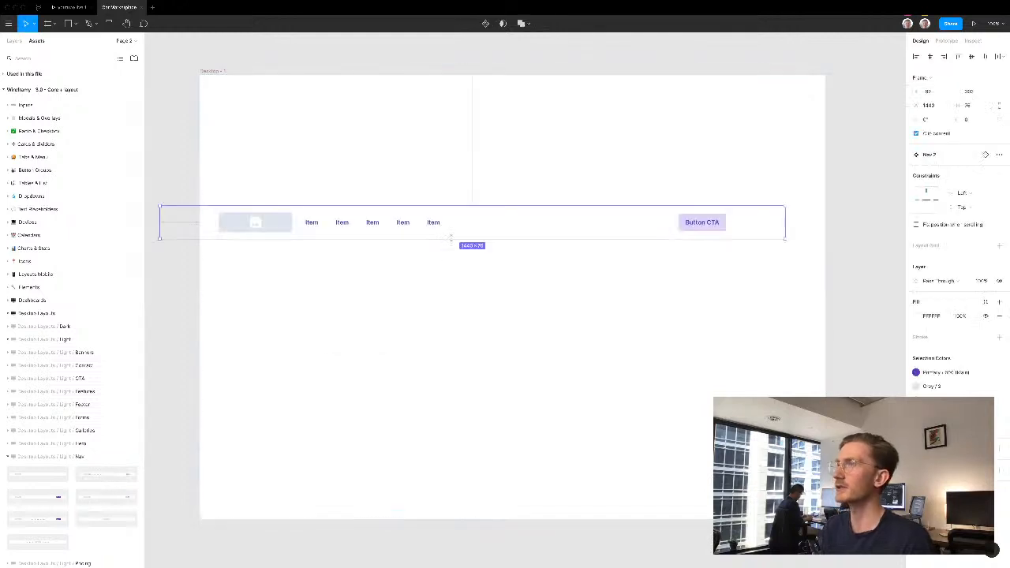
- Move the navigation bar up and align it to the top and horizontal center of the desktop frame
click(520, 200)
drag(572, 128, 578, 109)
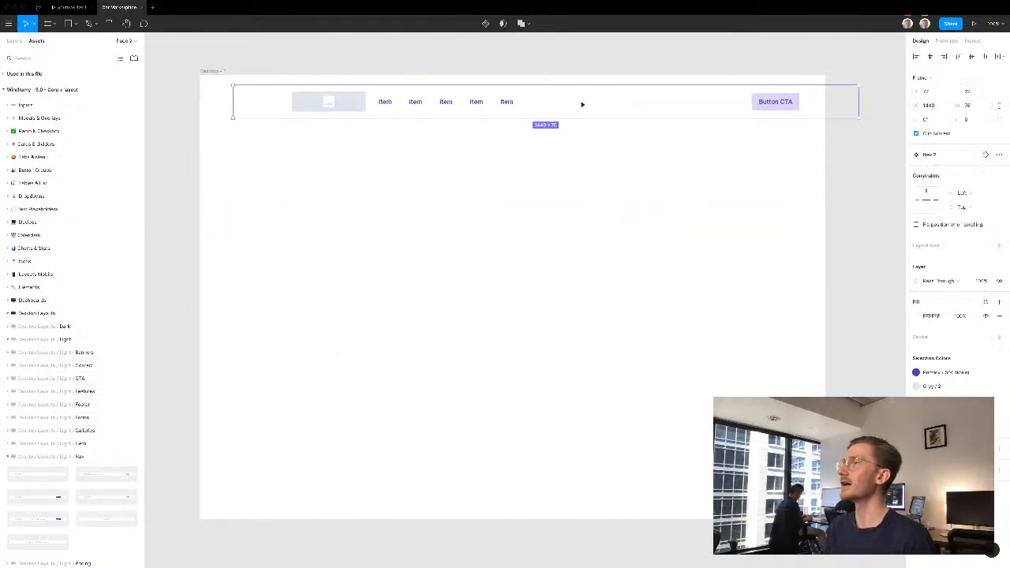
click(956, 56)
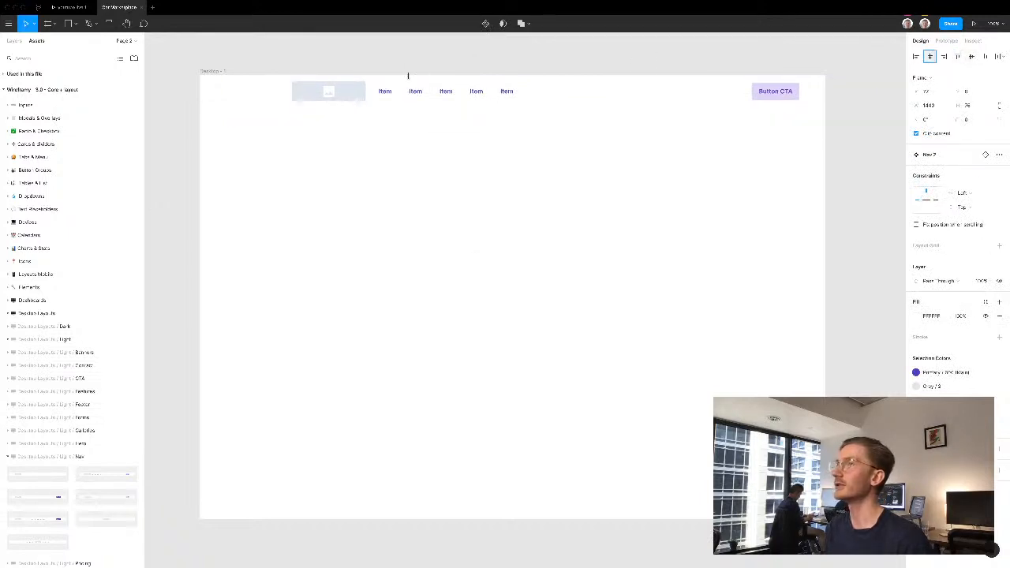
click(340, 52)
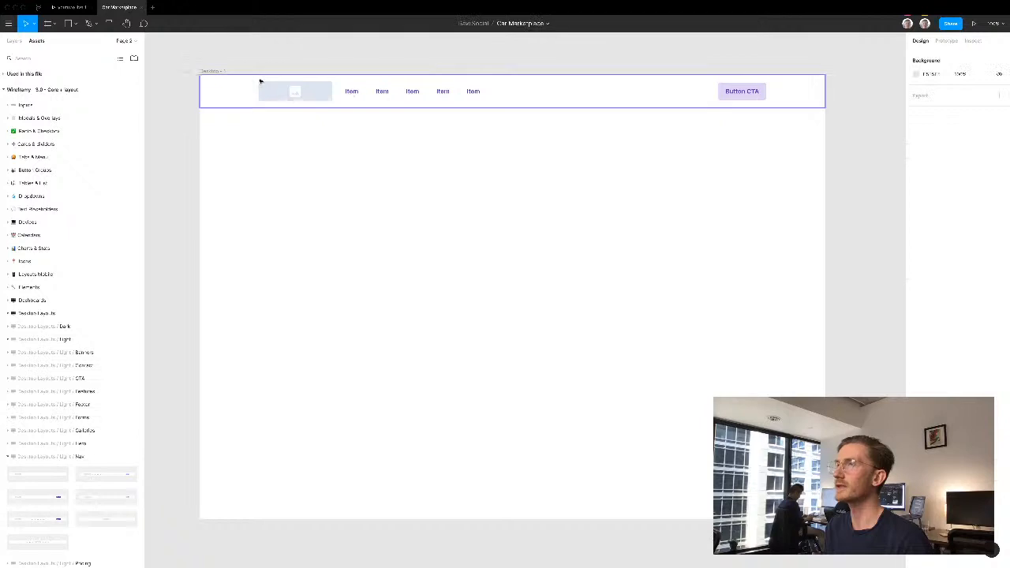
- Set the desktop frame's fill color to FAFAFA
click(229, 71)
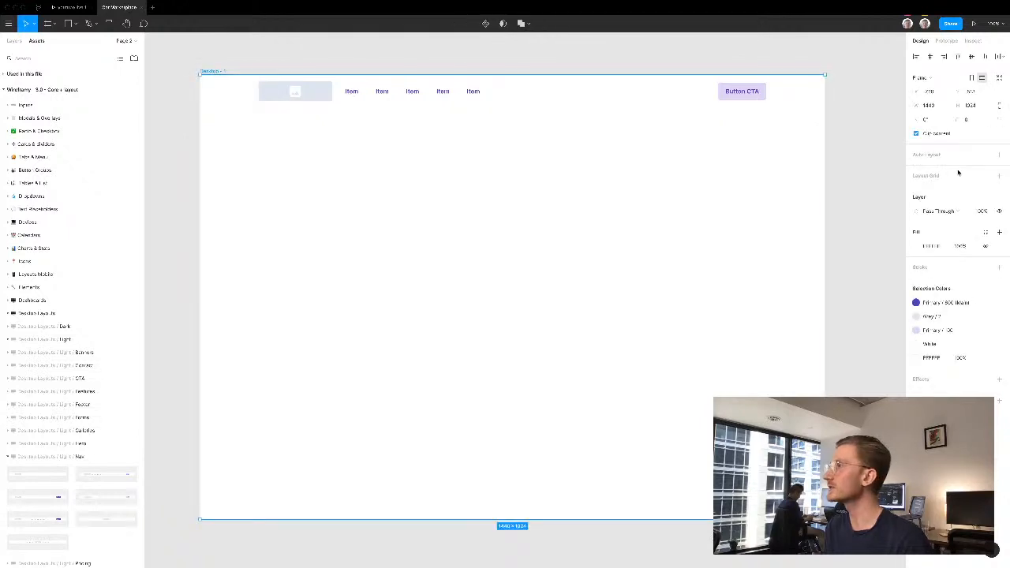
click(935, 246)
text(fafafa)
key(Return)
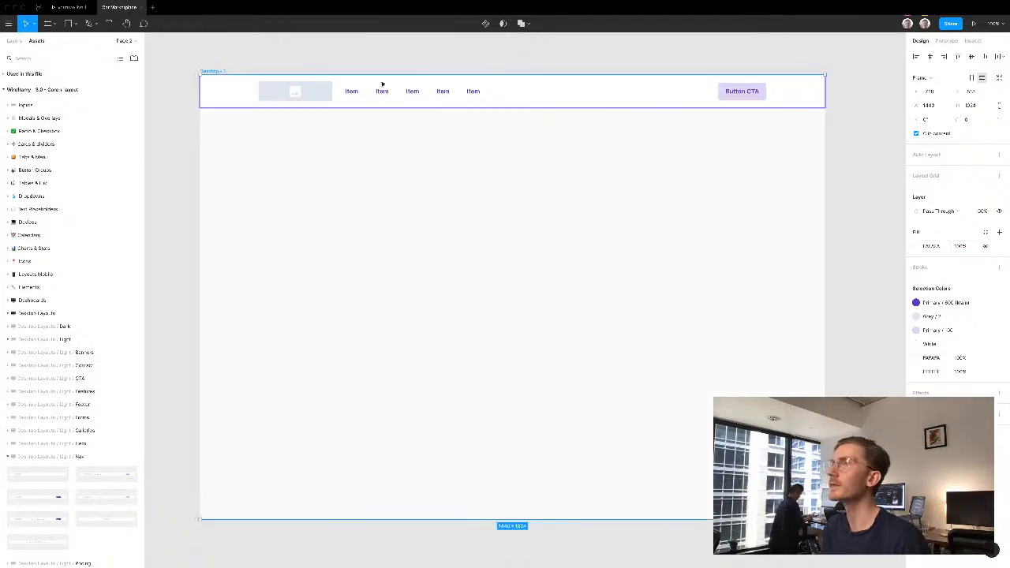
key(Escape)
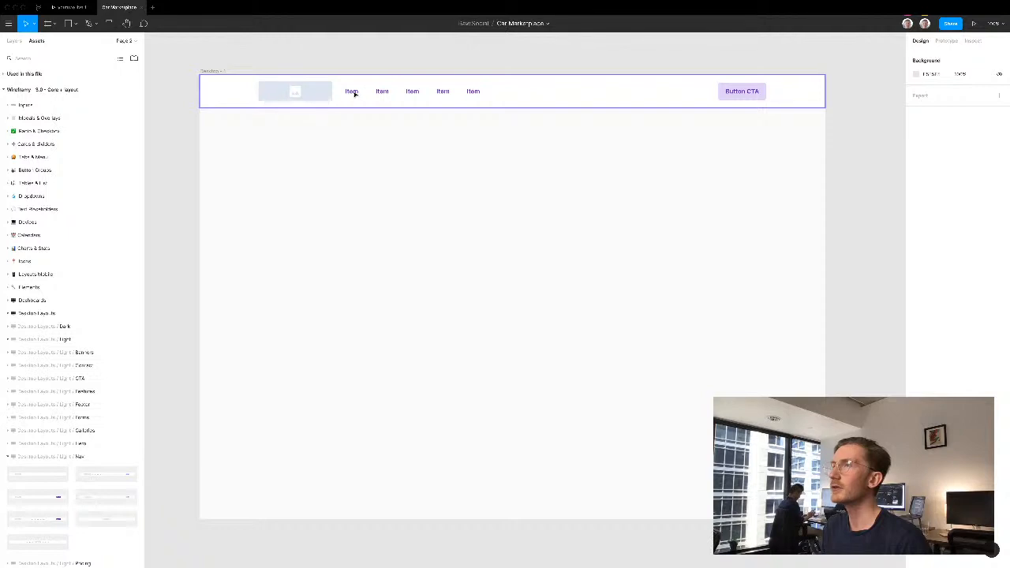
- Rename the first four navigation items as Showroom, Sell, Review and News
double_click(355, 93)
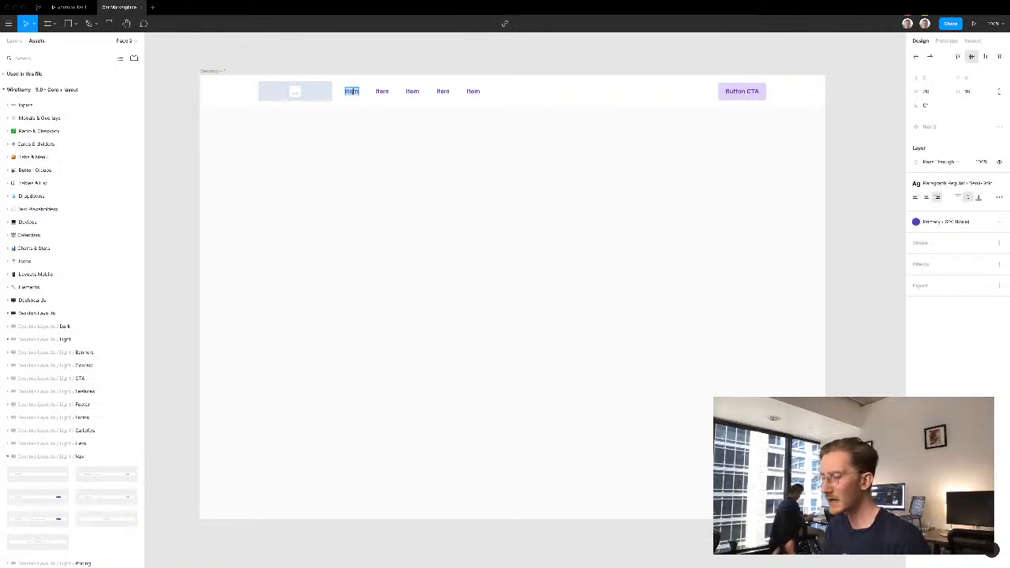
text(Show)
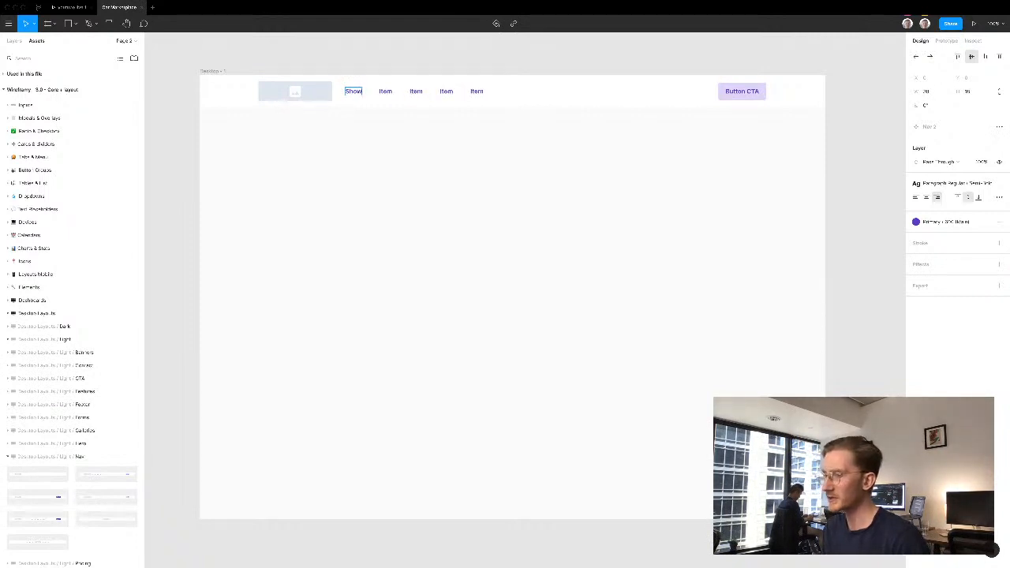
text(room)
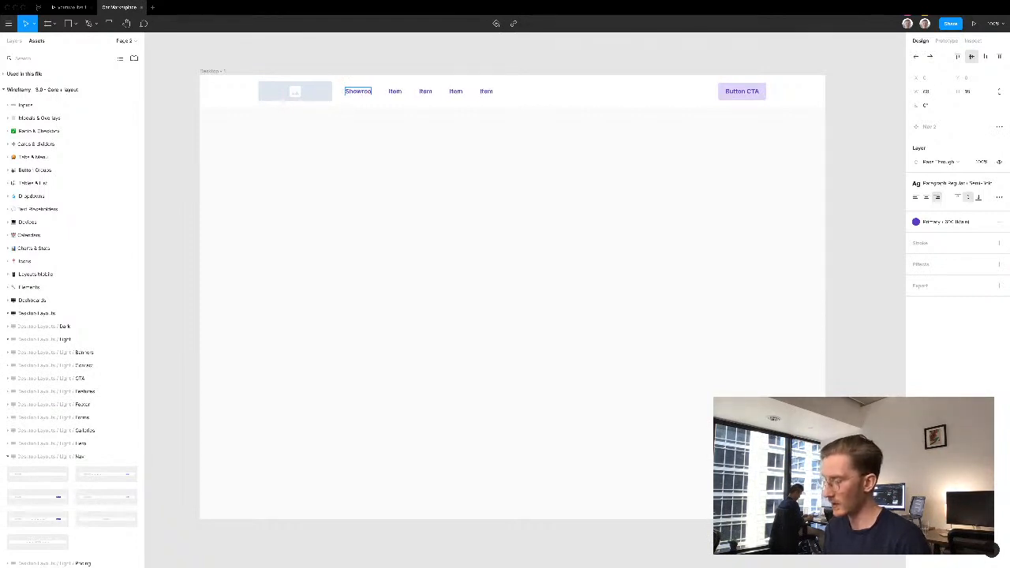
double_click(400, 90)
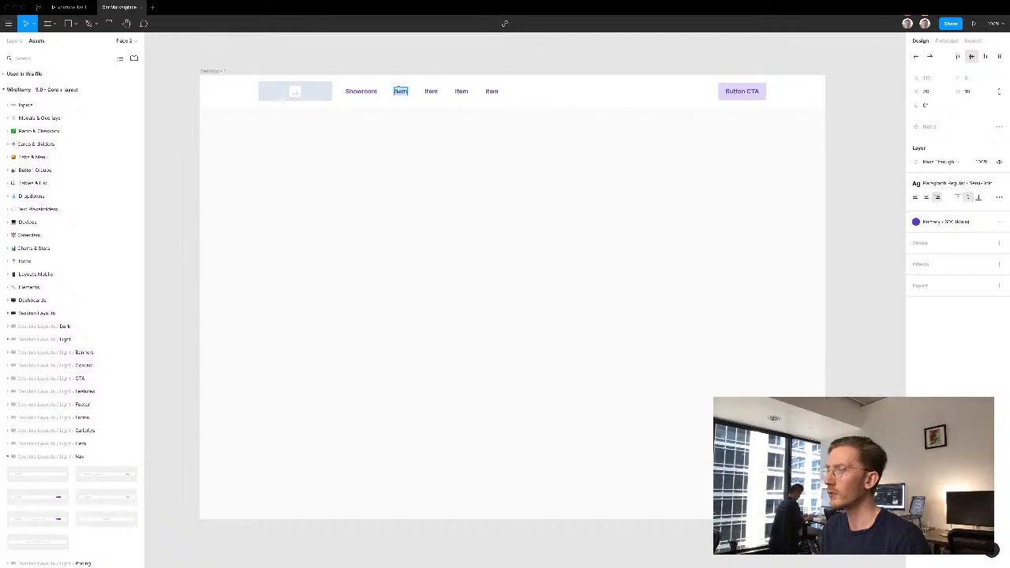
text(Sell)
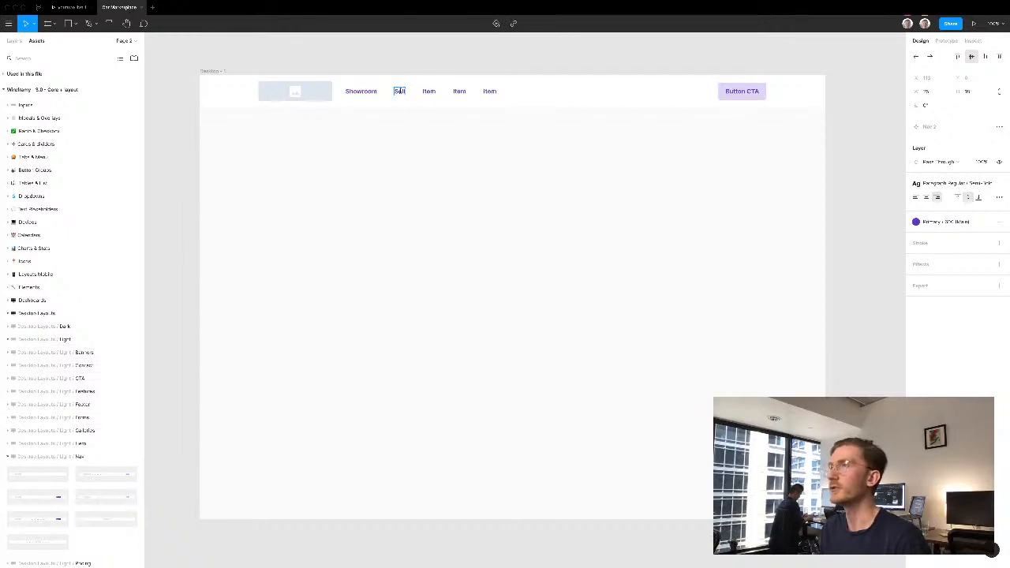
double_click(428, 91)
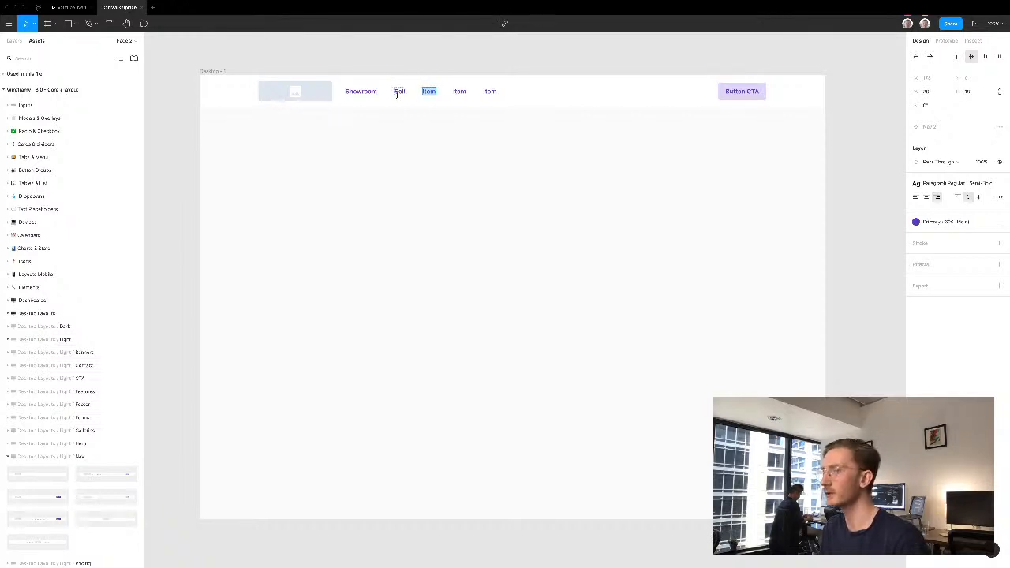
text(Reviews)
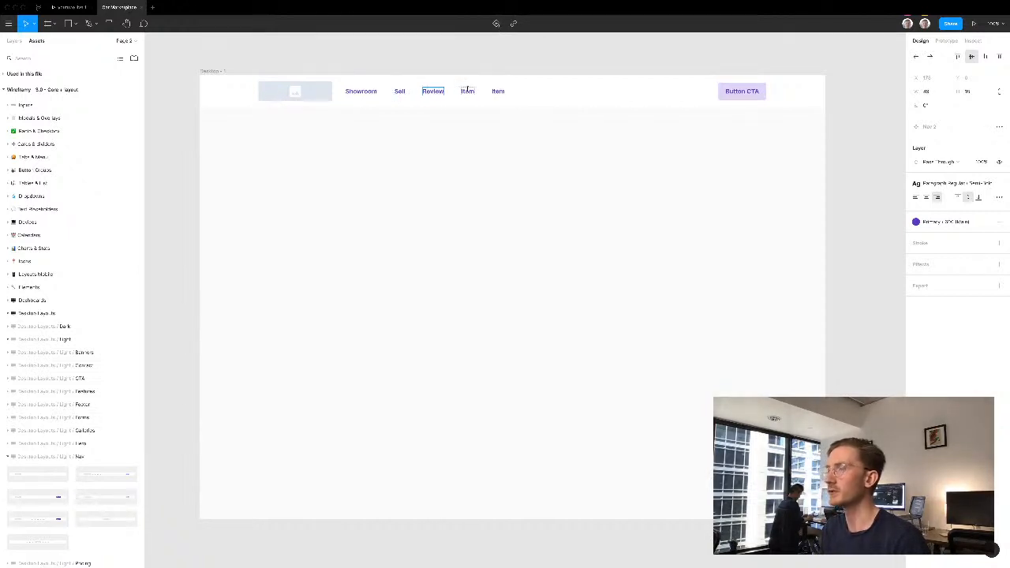
double_click(468, 91)
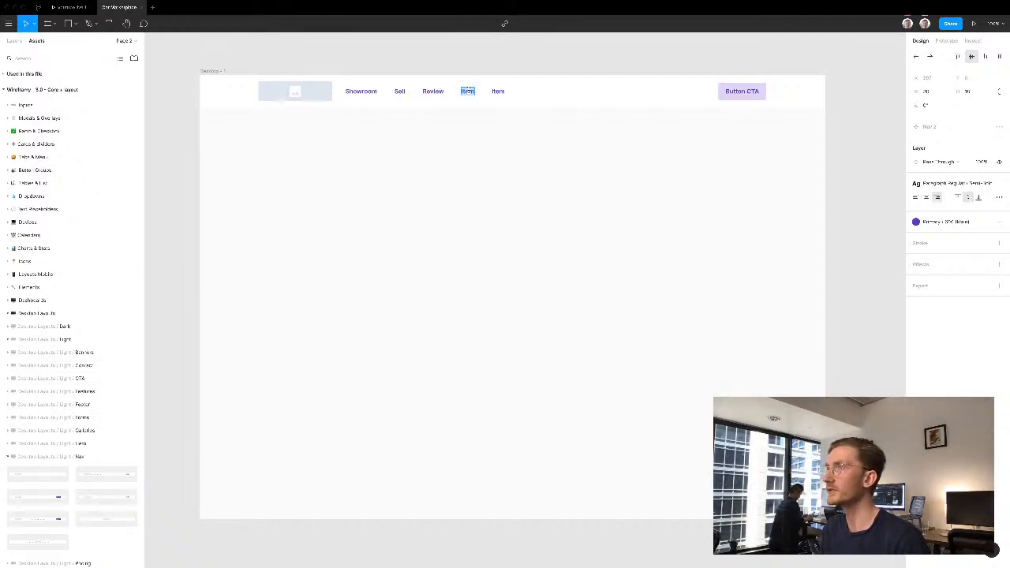
text(News)
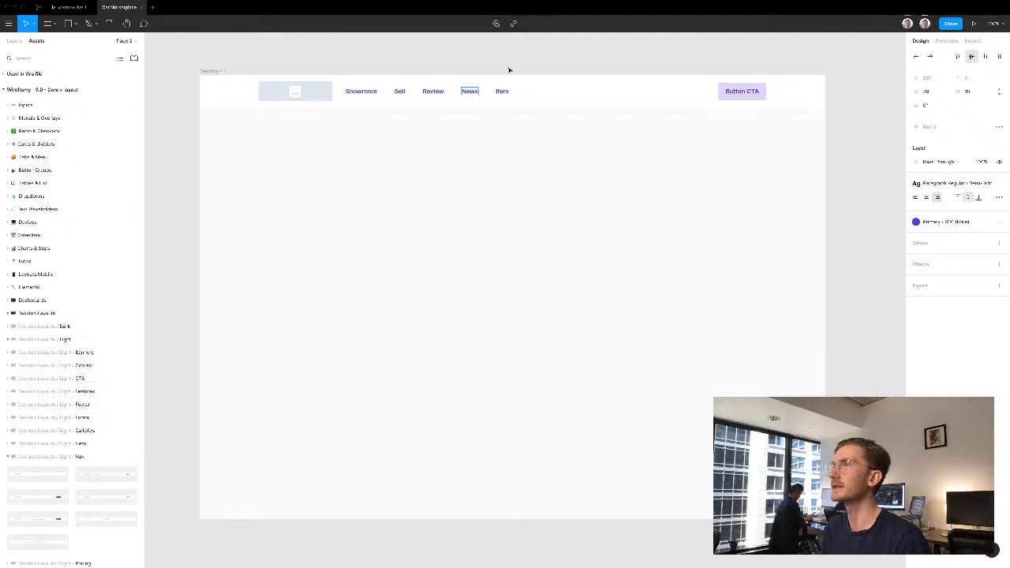
key(Escape)
- Detach the navigation bar instance from its main component
click(548, 91)
right_click(576, 89)
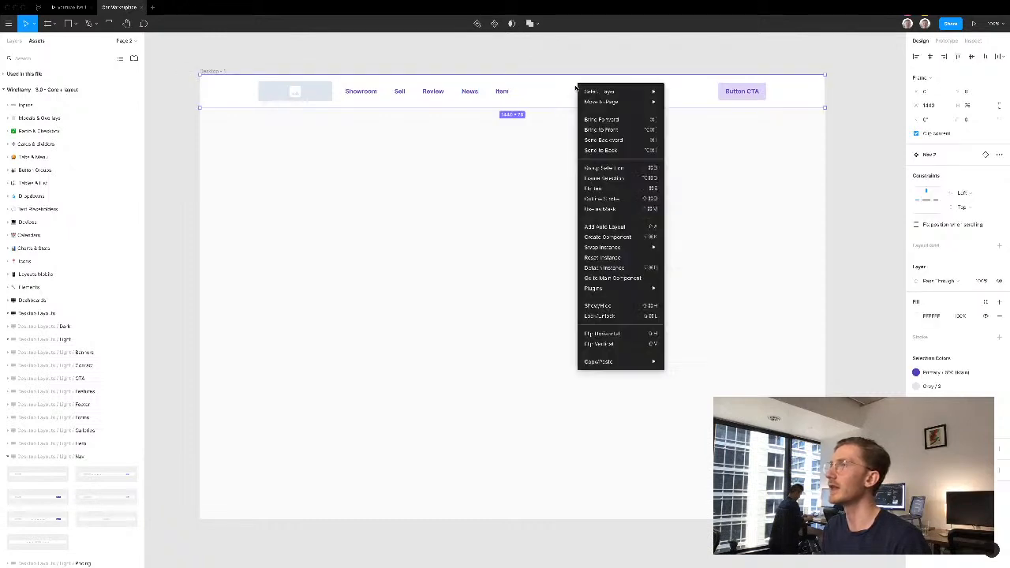
click(603, 266)
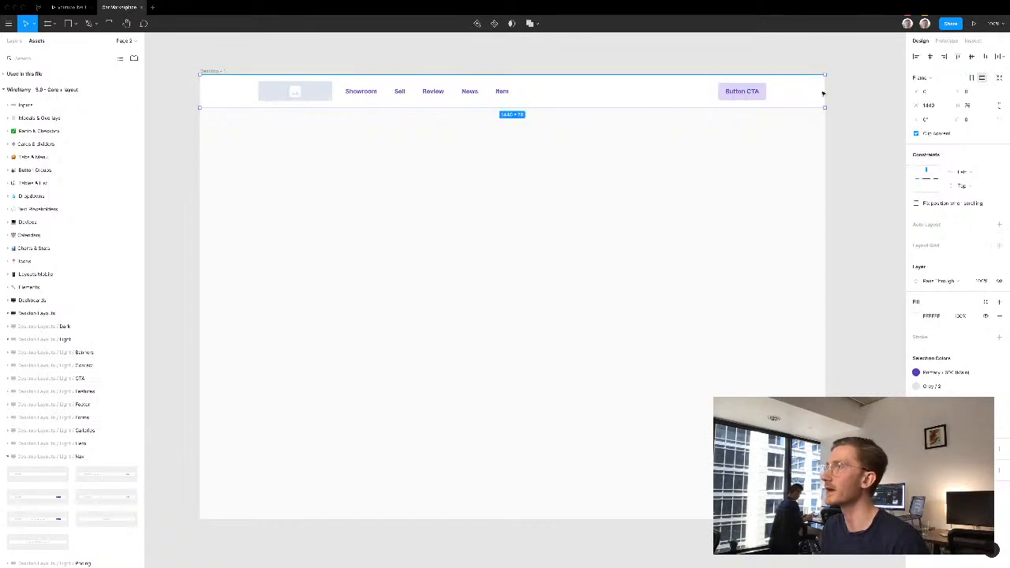
click(864, 89)
- Move the fifth navigation item across the bar to just before the CTA button and rename it Join
double_click(503, 92)
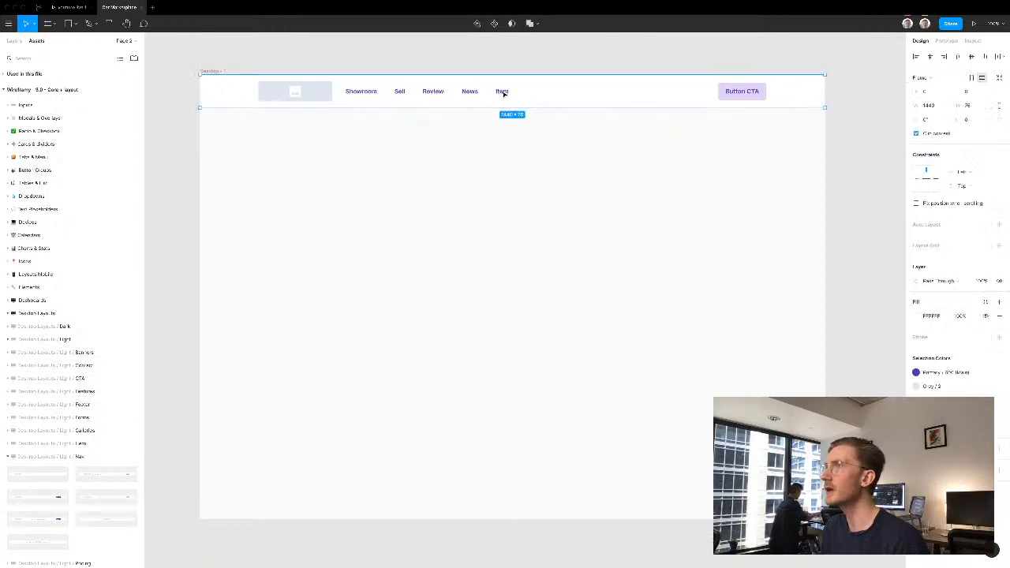
drag(503, 93, 694, 92)
double_click(694, 92)
text(Join)
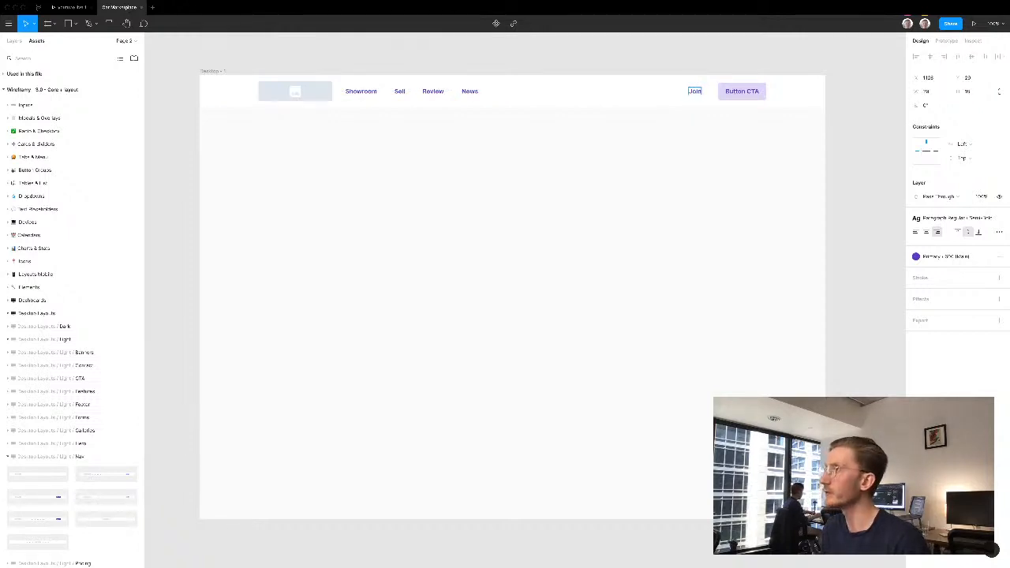
key(Escape)
- Duplicate the Join item to its left side and change the copy's text to Login
drag(695, 92, 661, 94)
double_click(659, 91)
text(Login)
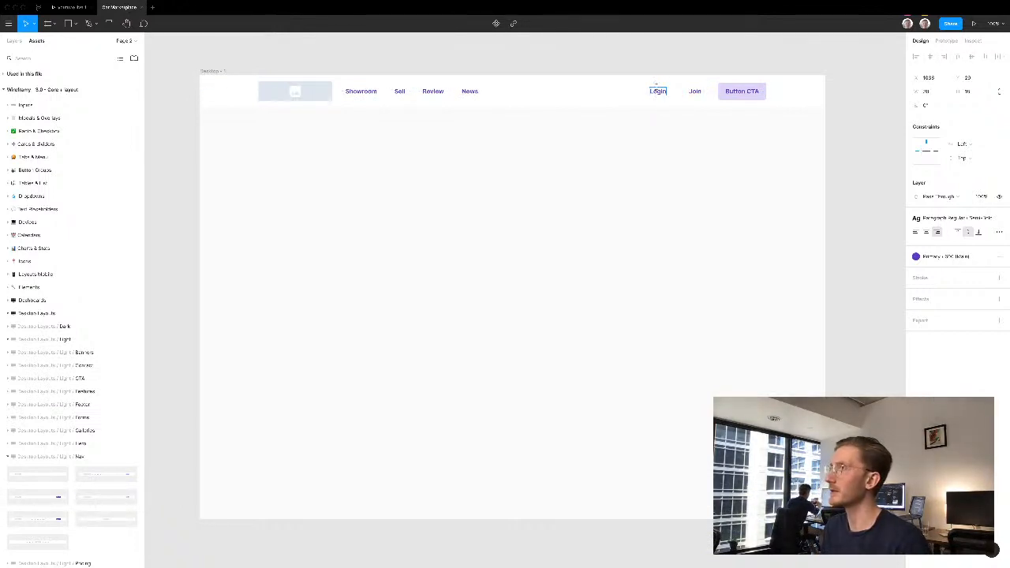
key(Escape)
- Change the navigation bar's CTA button text to "Sell a car"
double_click(744, 92)
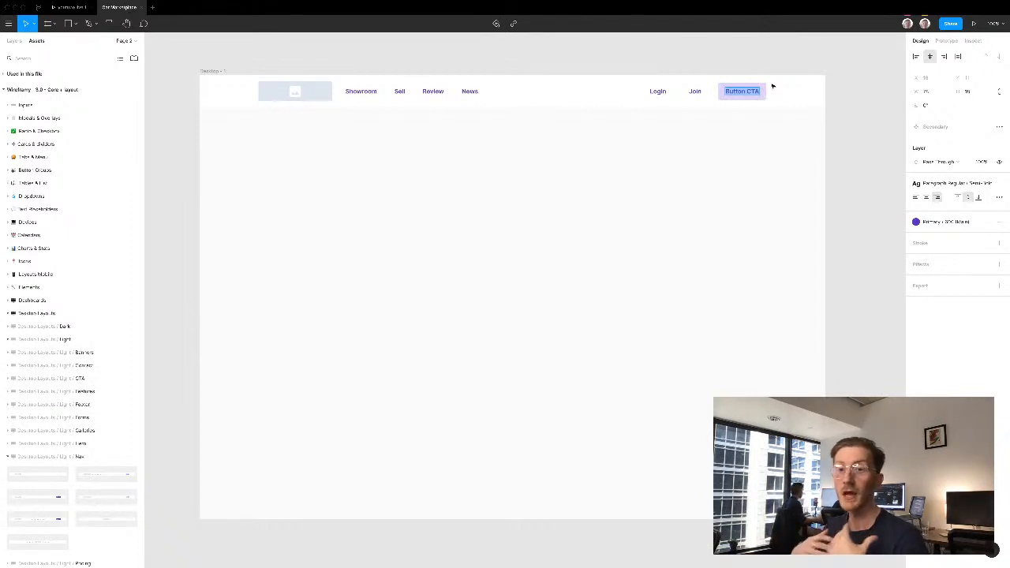
text(S)
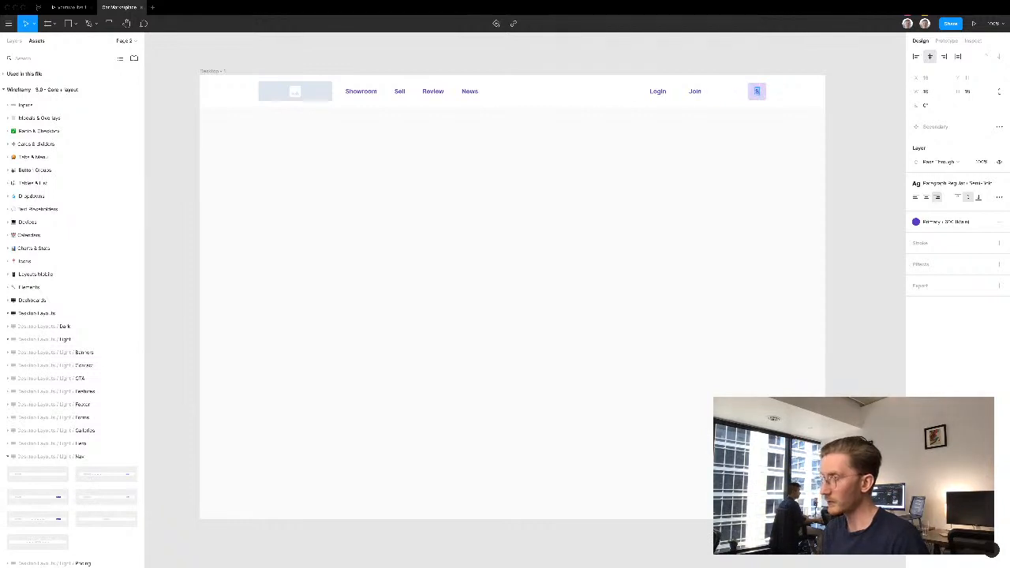
text(ell a car)
key(Escape)
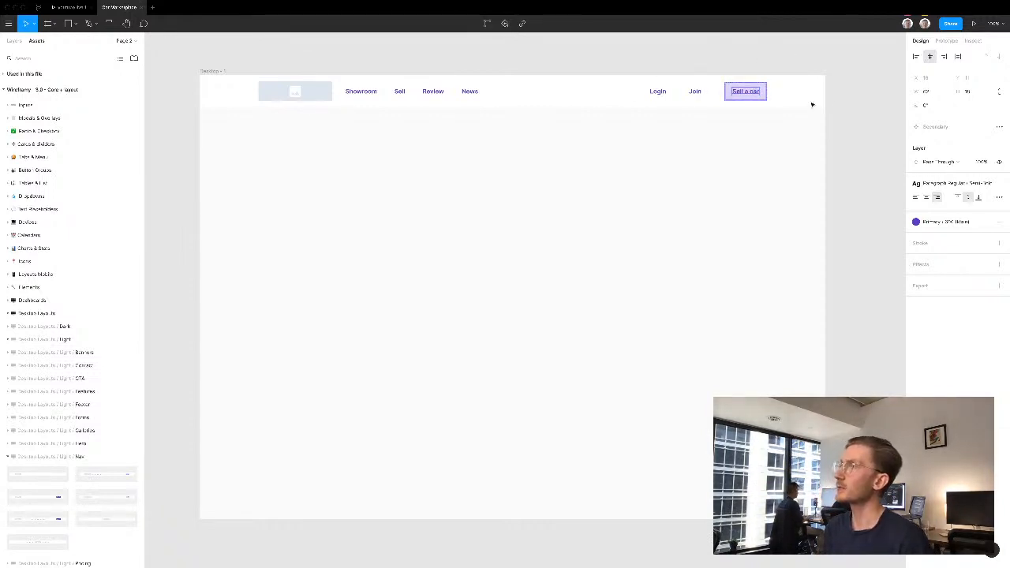
key(Escape)
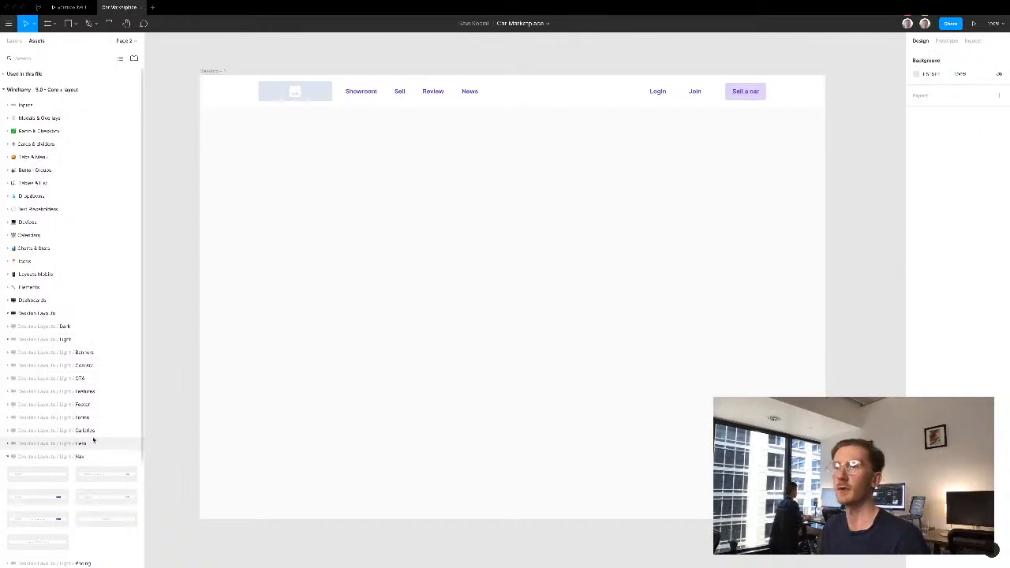
- Place the dark desktop hero layout with centred heading, email field and CTA button directly below the navigation bar
click(8, 456)
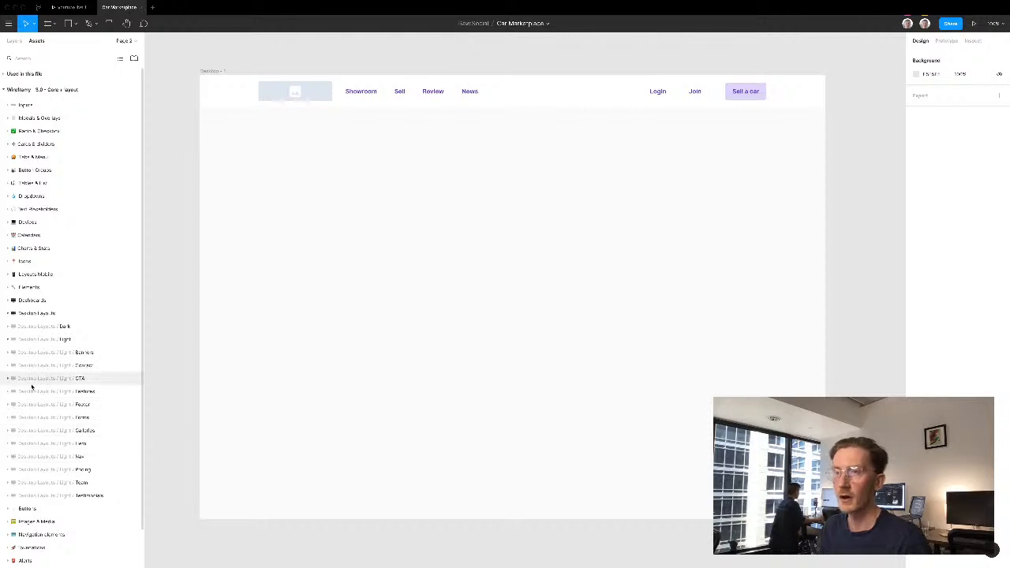
click(9, 444)
scroll(32, 442, down, 3)
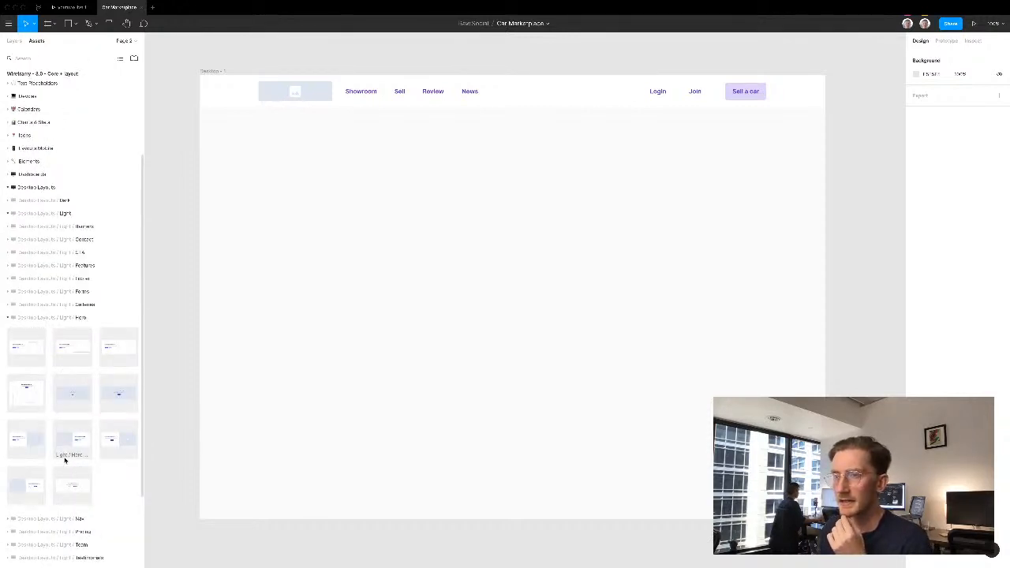
click(7, 315)
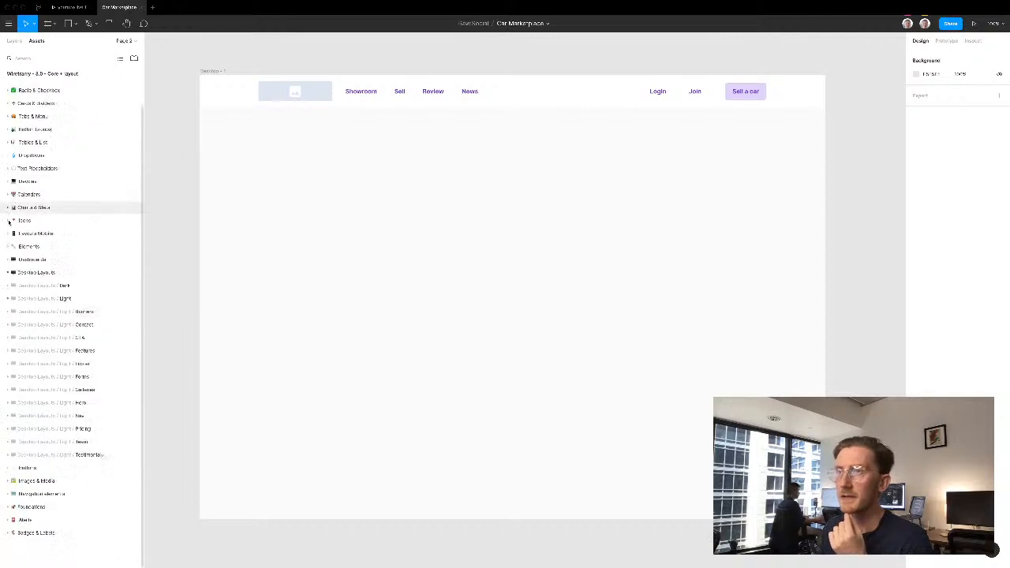
click(9, 286)
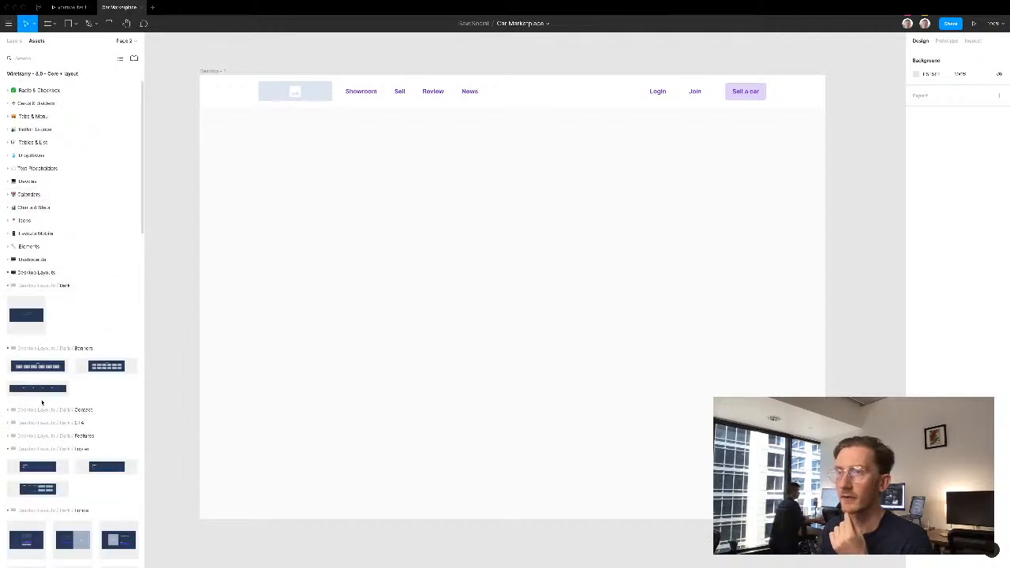
scroll(42, 405, down, 1)
scroll(41, 405, down, 5)
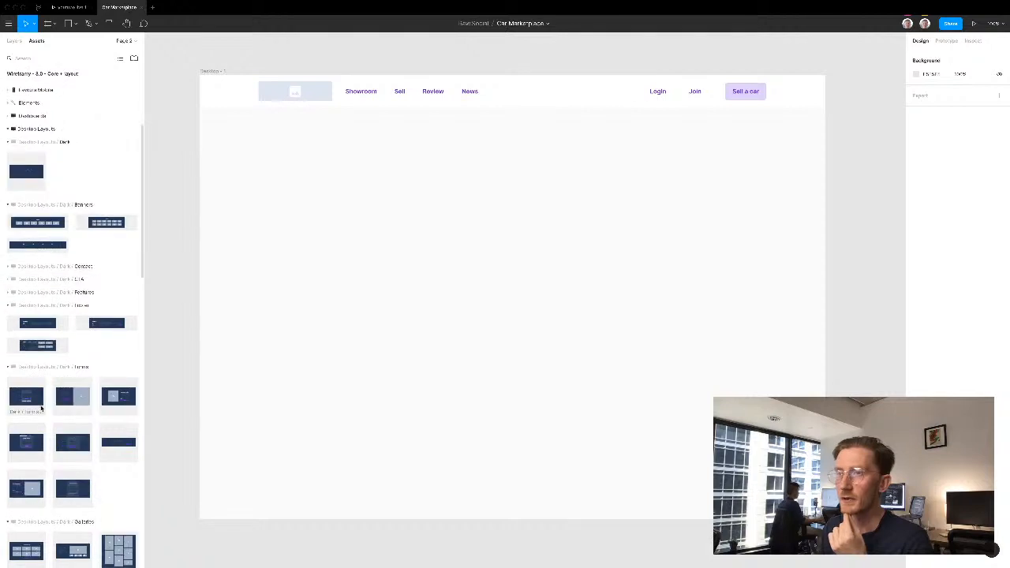
scroll(41, 408, down, 5)
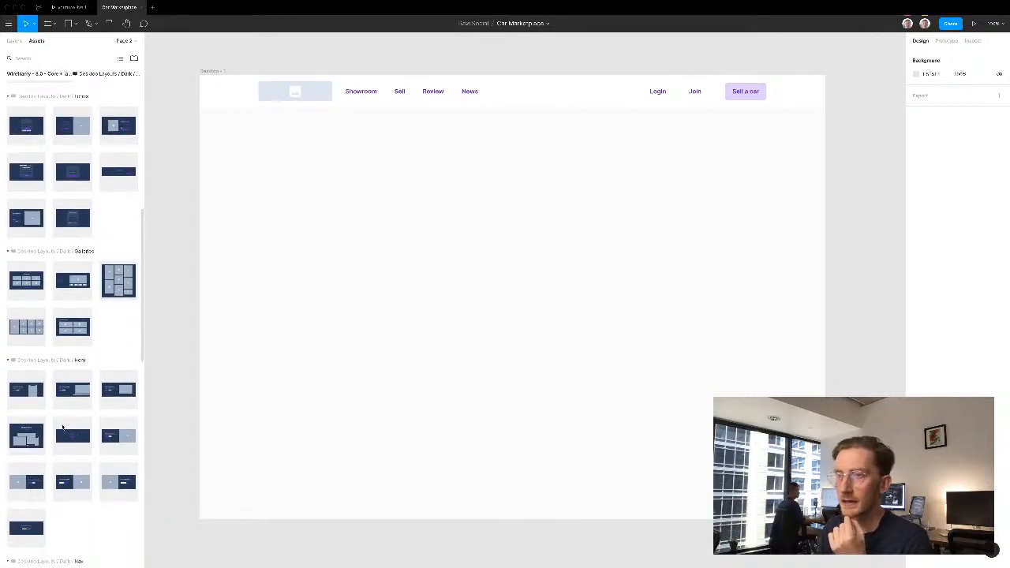
drag(27, 527, 502, 228)
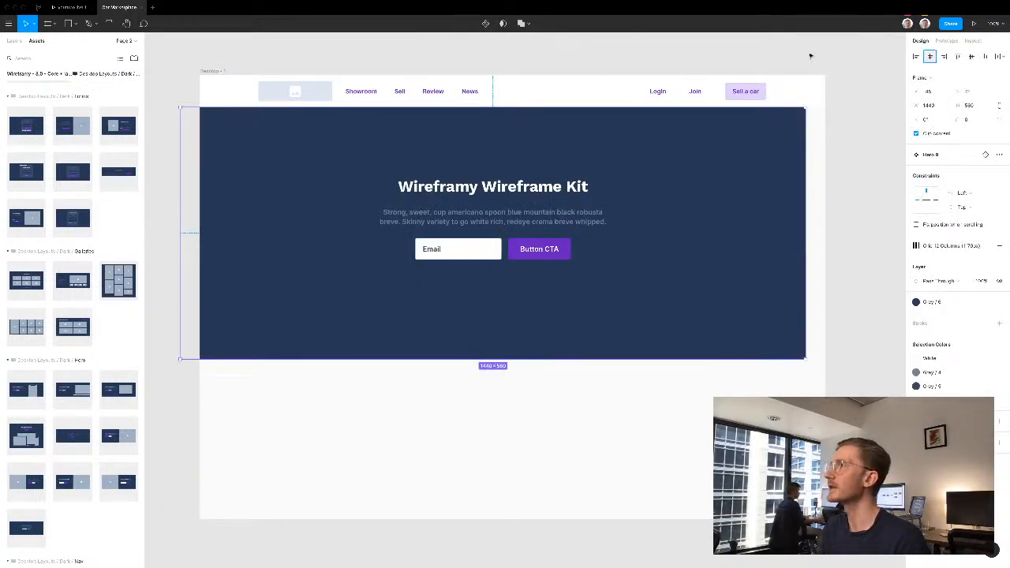
- Change the hero heading to "Find your dream car" and delete the paragraph beneath it
double_click(539, 186)
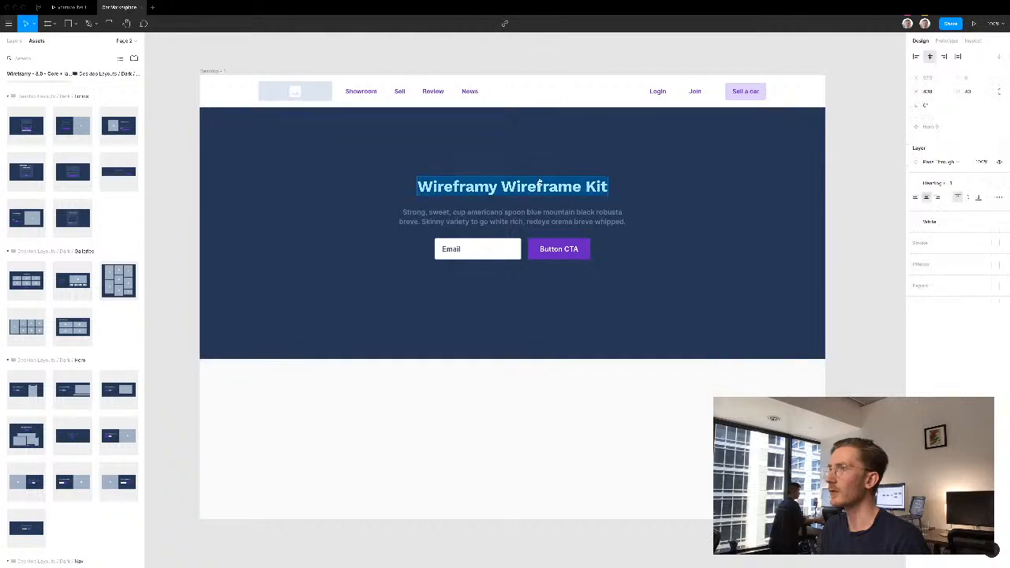
text(Fi)
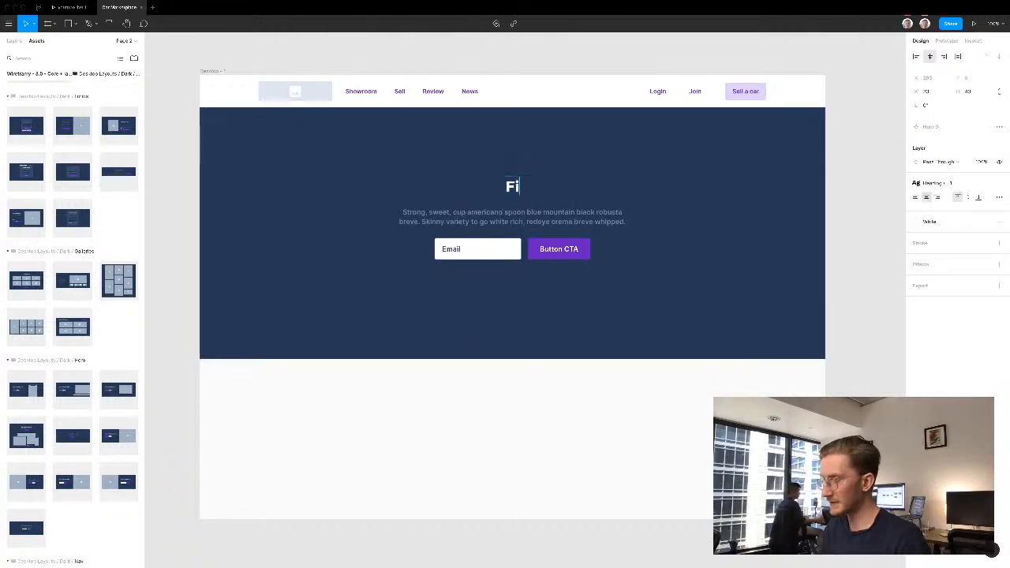
text(nd your dream)
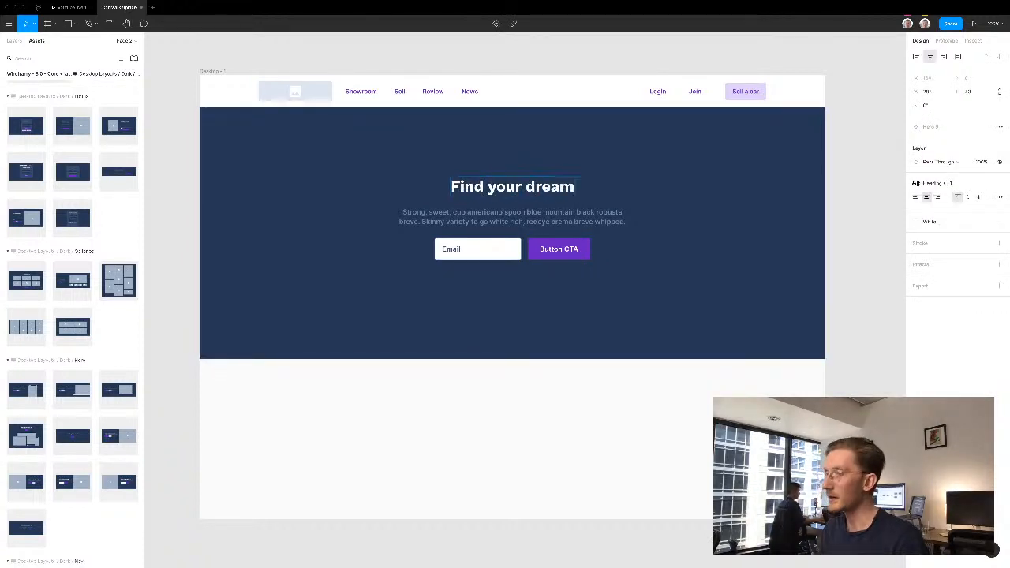
text( car)
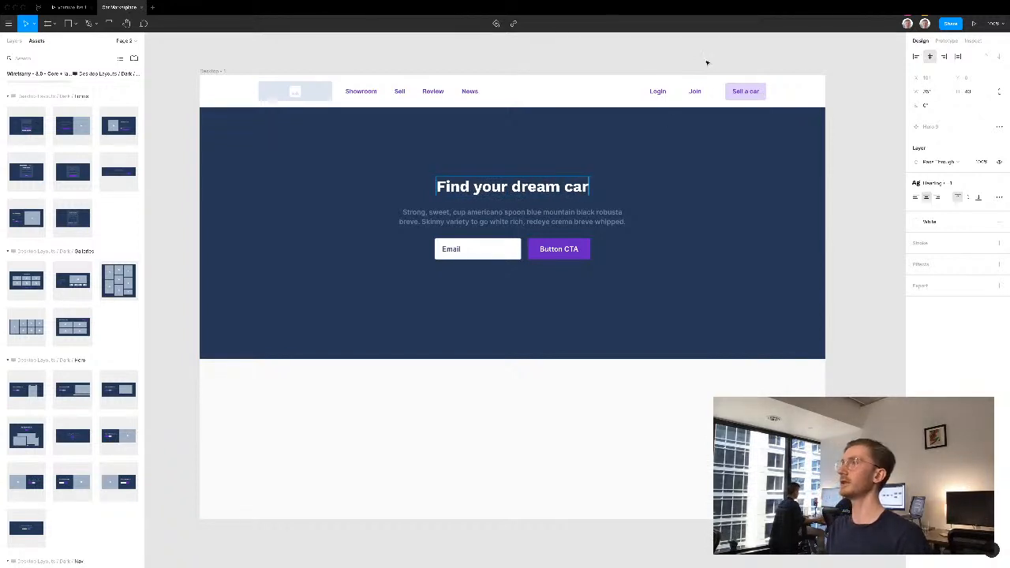
key(Escape)
click(559, 220)
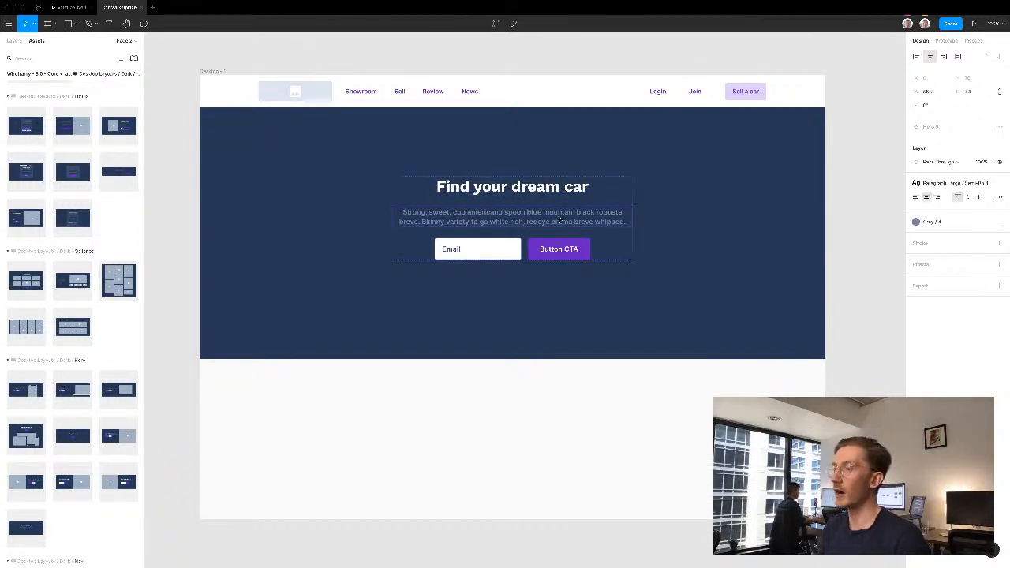
key(Delete)
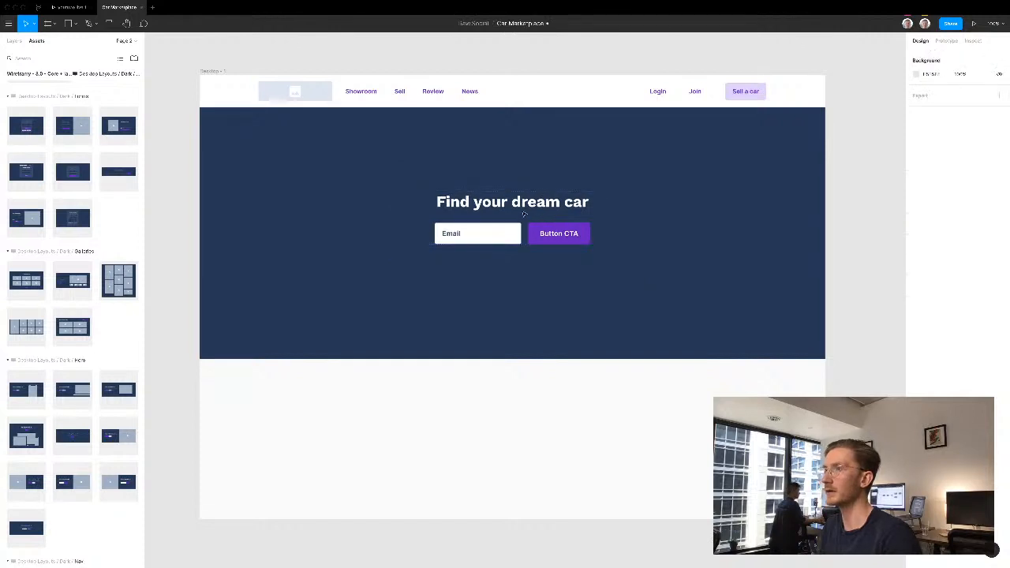
- Replace the hero email field's placeholder text with "Location"
click(480, 234)
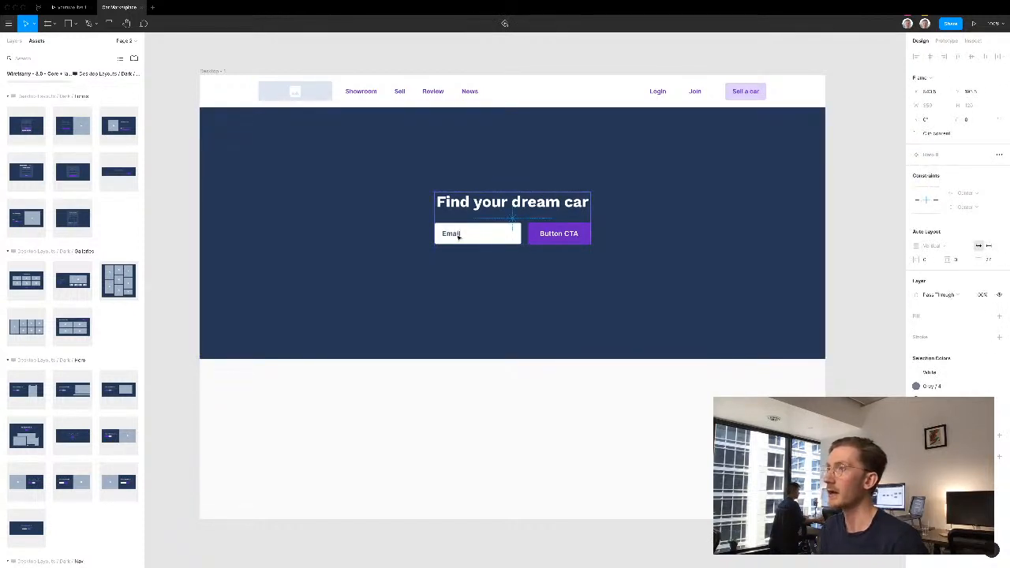
double_click(457, 234)
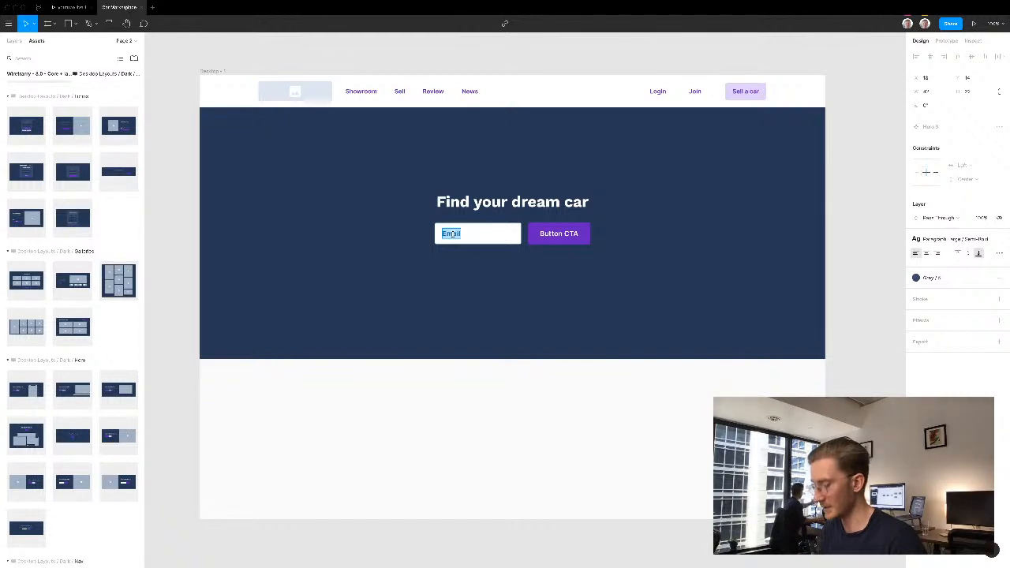
key(BackSpace)
text(Location)
key(Escape)
key(Escape)
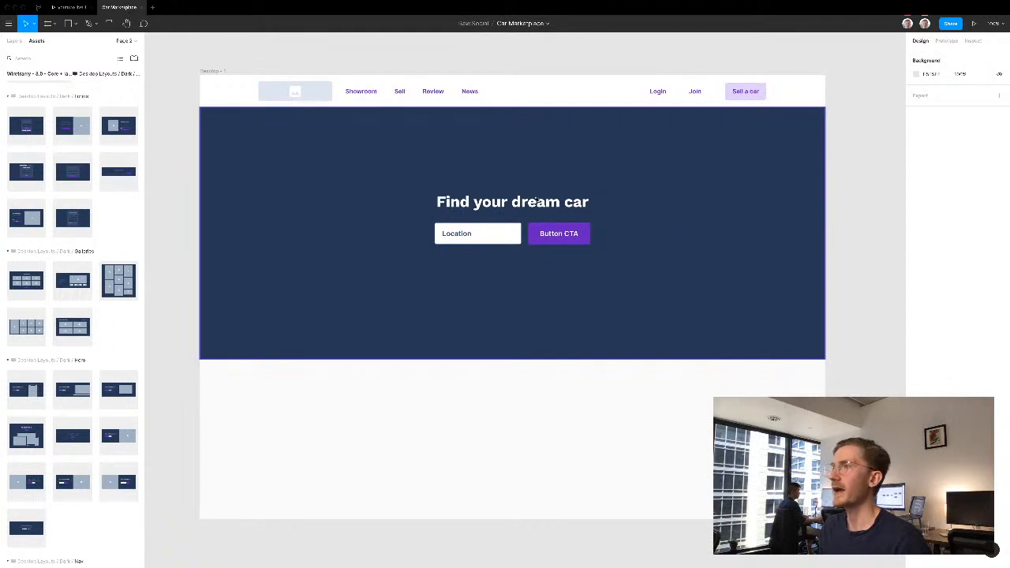
- Detach the hero section instance from its main component
right_click(453, 186)
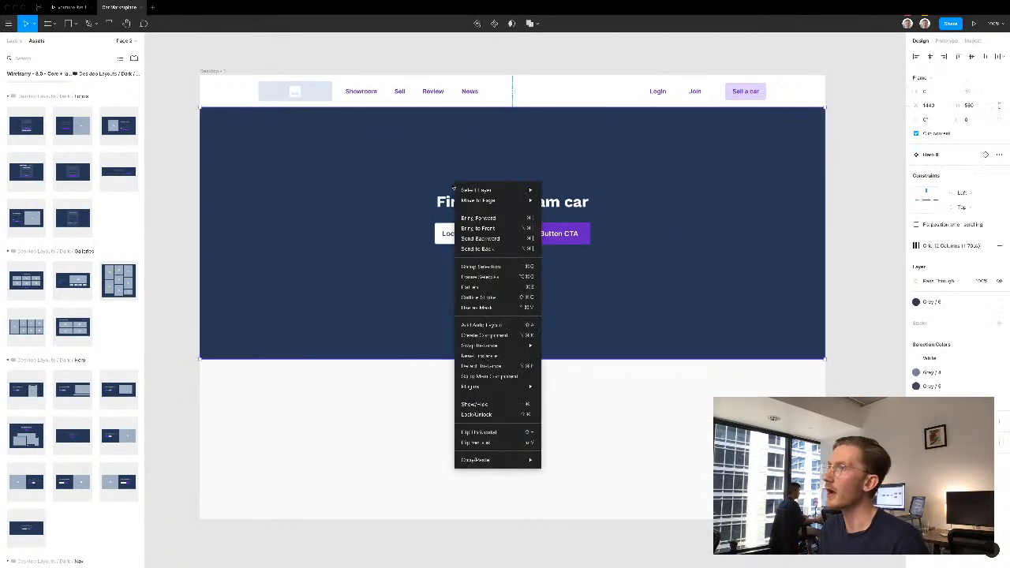
click(489, 367)
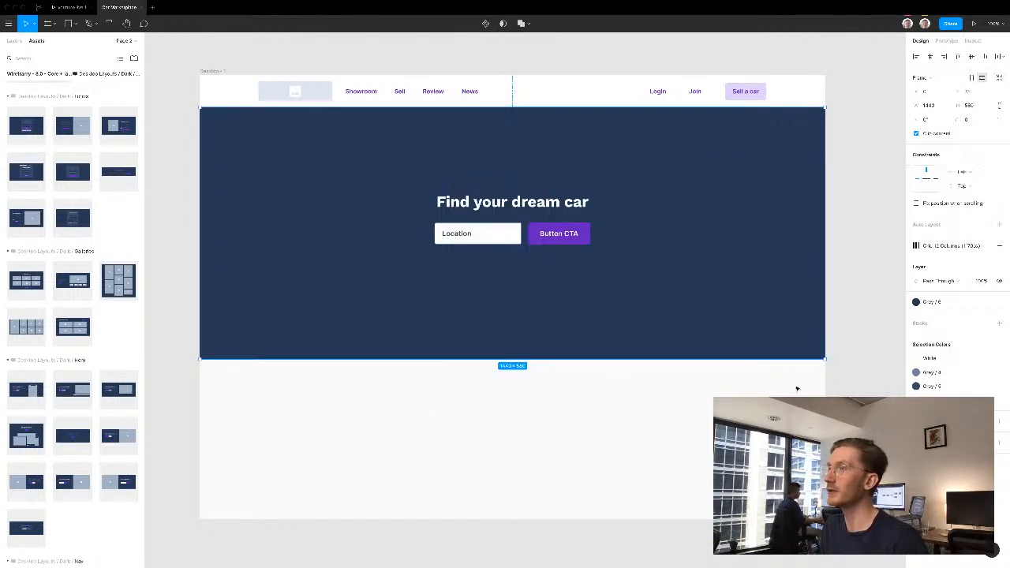
key(Escape)
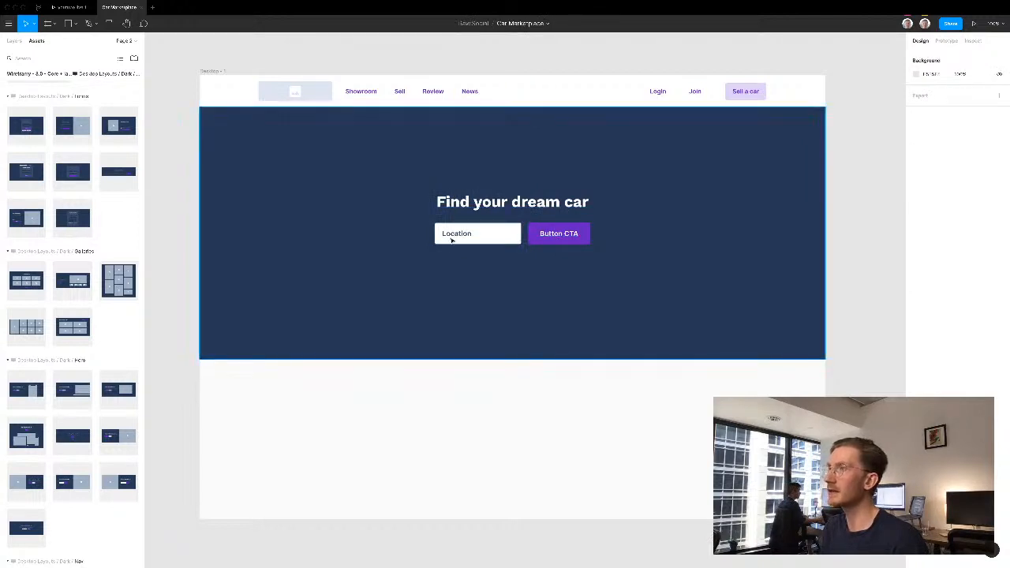
- Insert a white Dropdown Large component from the library between the Location field and the hero's CTA button
click(495, 236)
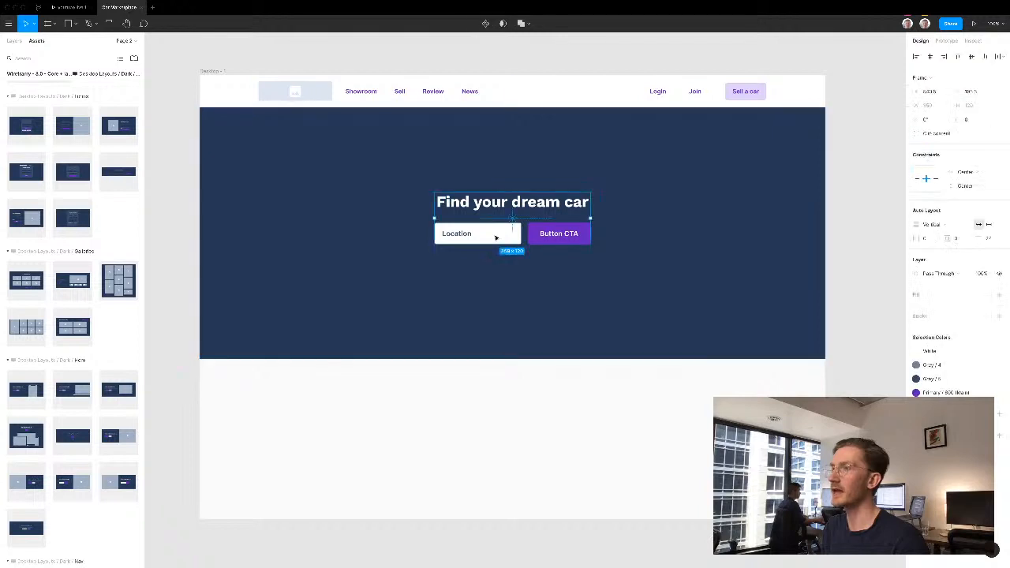
click(496, 236)
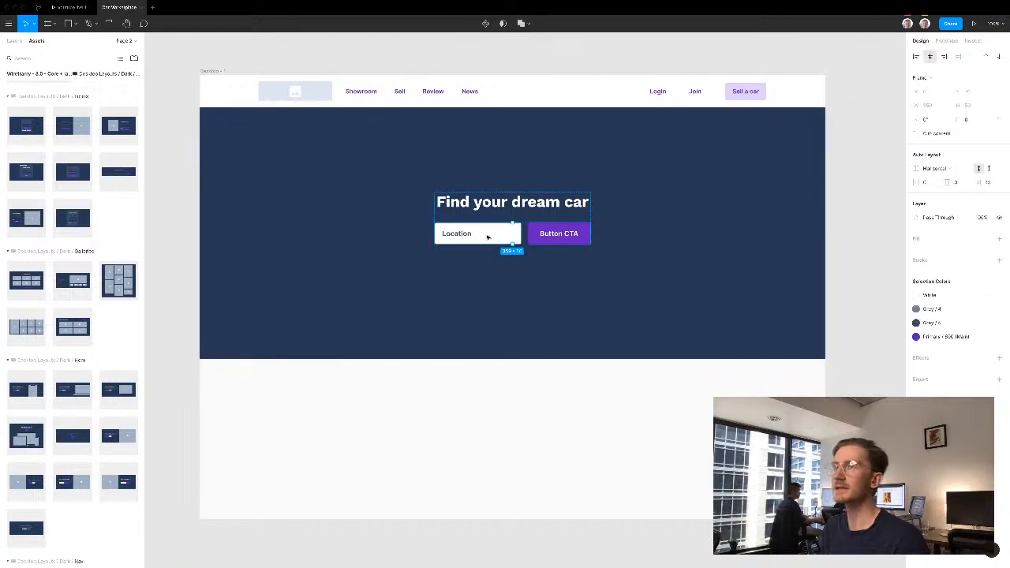
scroll(46, 142, up, 5)
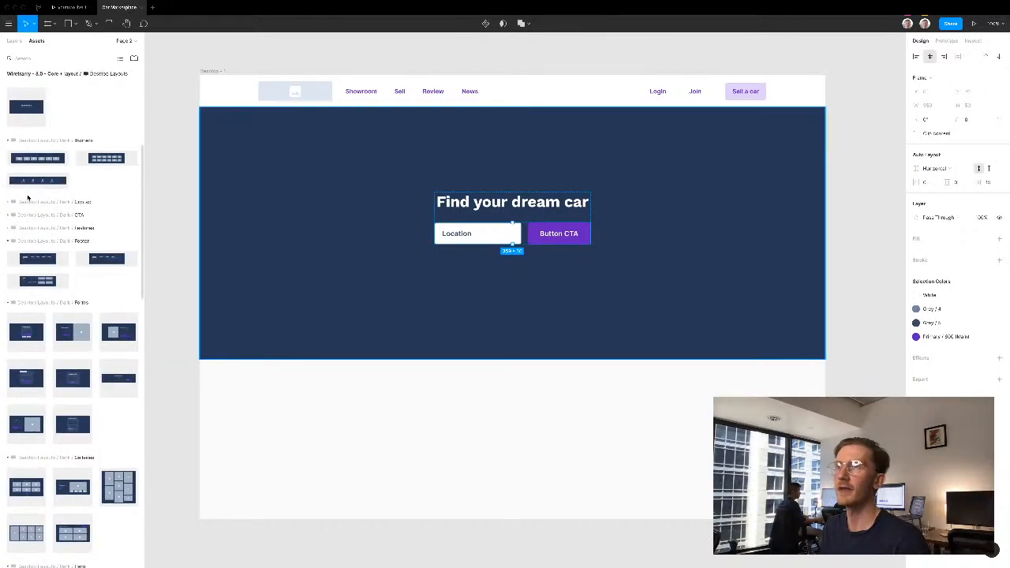
scroll(28, 199, up, 5)
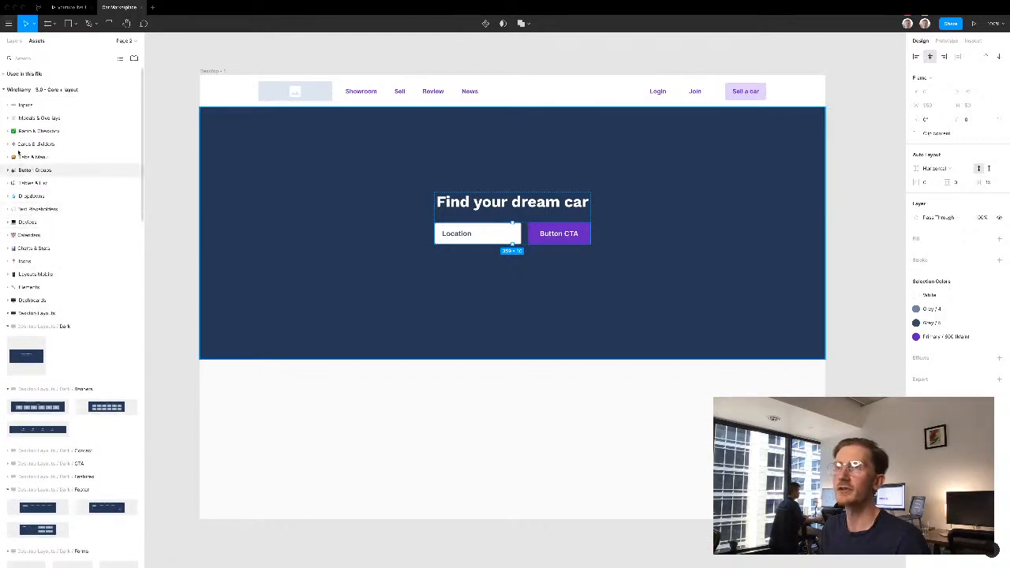
click(8, 106)
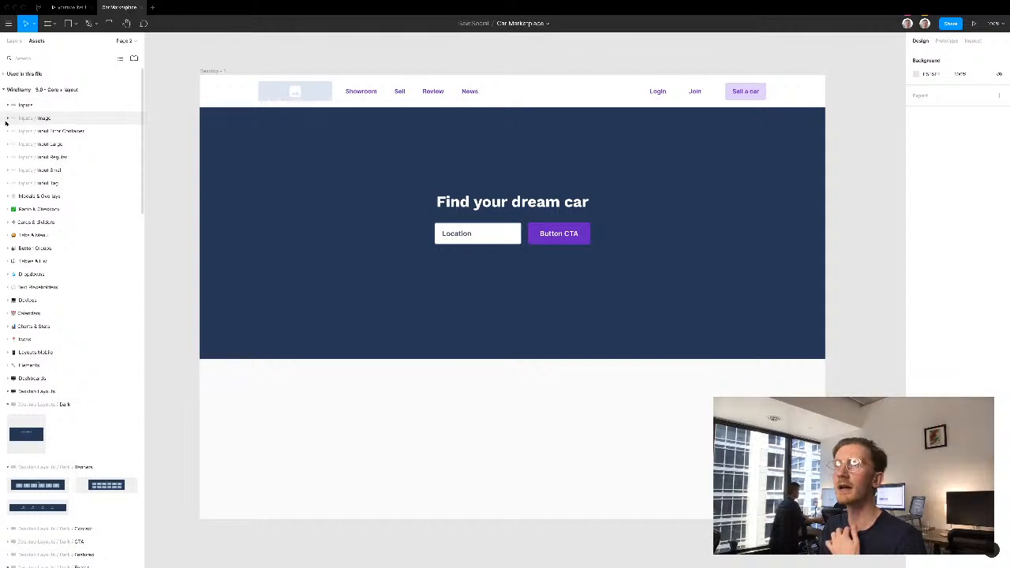
click(5, 105)
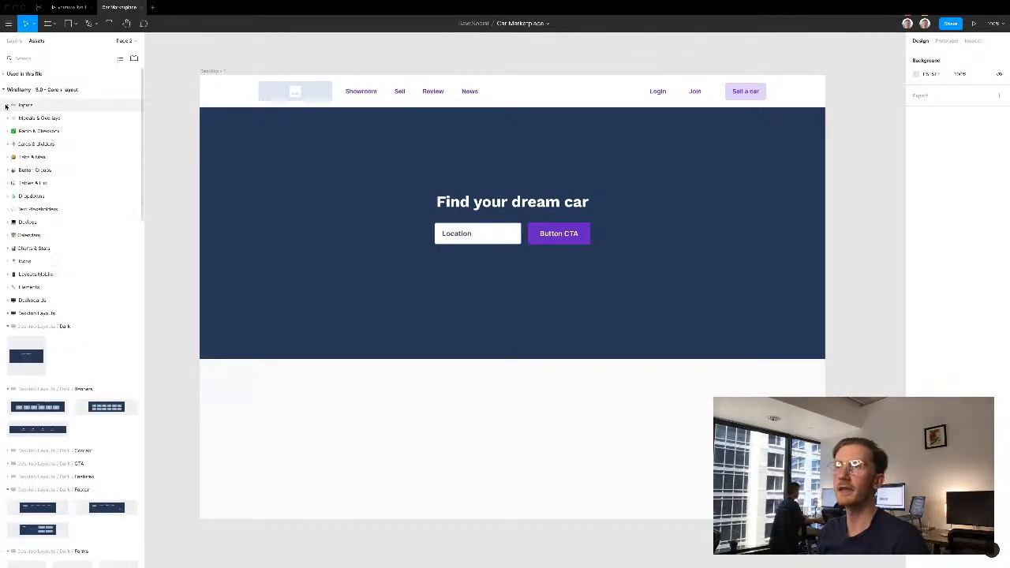
click(8, 197)
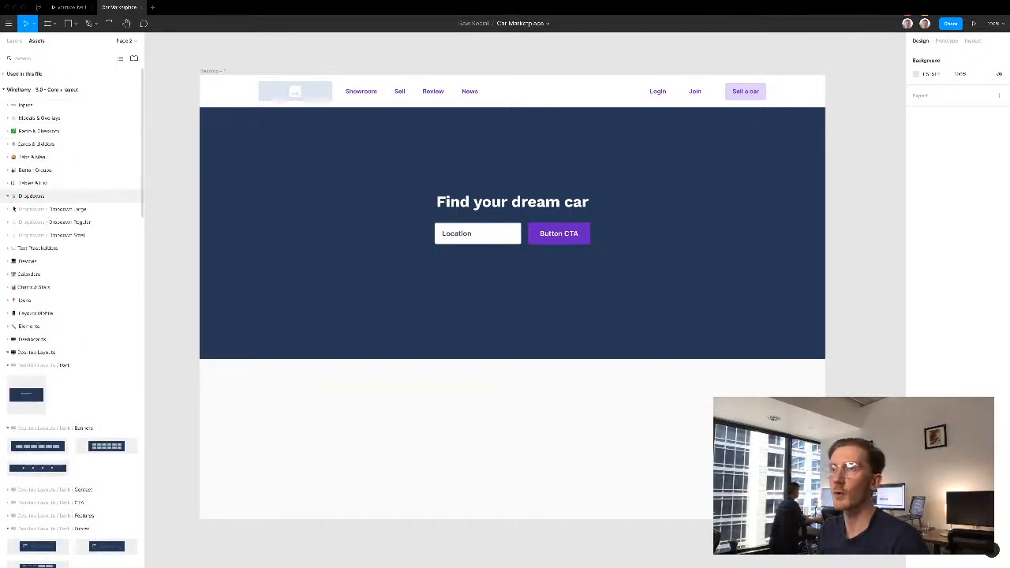
click(9, 210)
drag(35, 231, 523, 238)
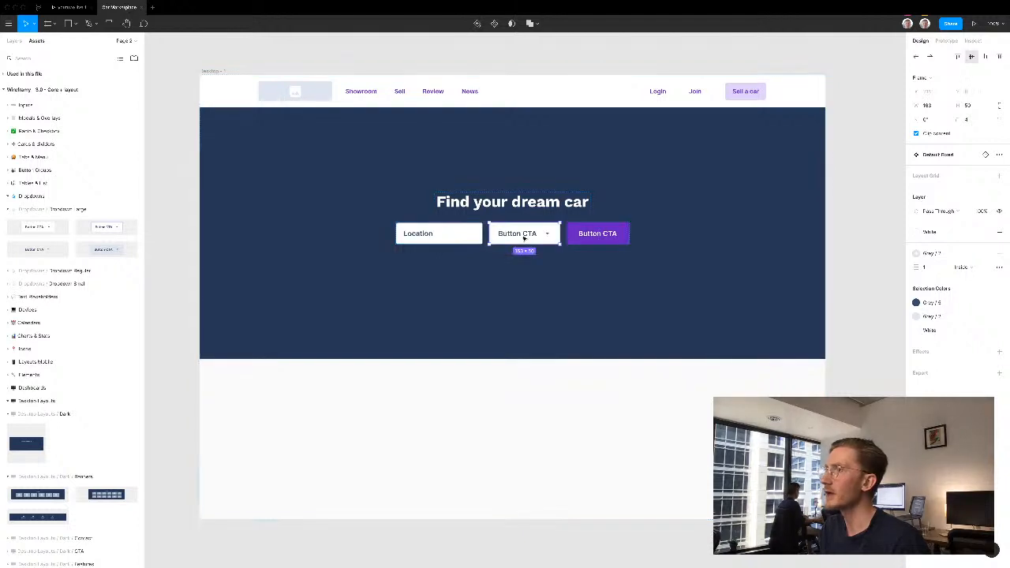
- Change the new dropdown's label to "Model"
double_click(525, 235)
double_click(521, 233)
text(Model)
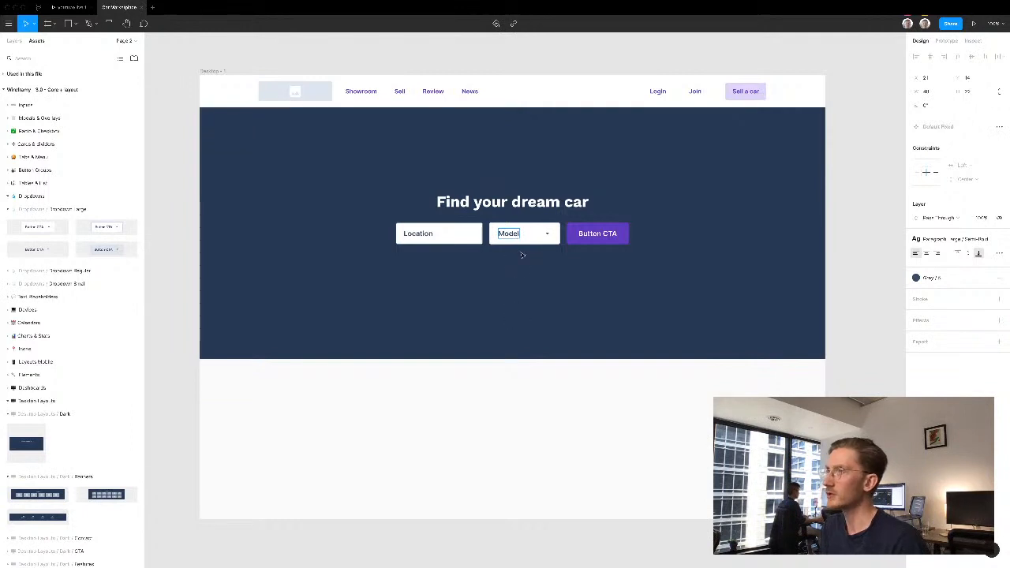
key(Escape)
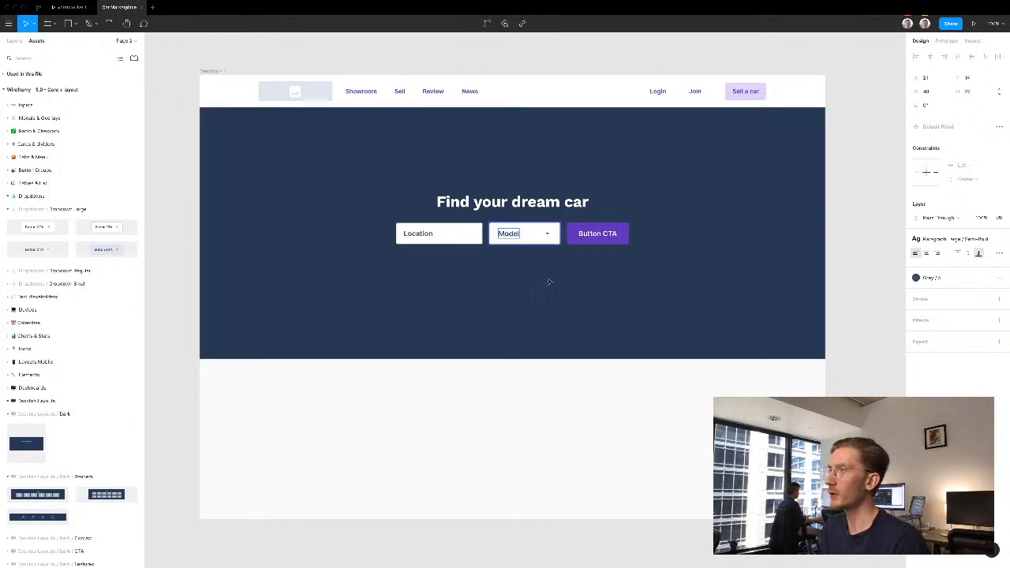
- Duplicate the Model dropdown in the hero search row twice
click(536, 235)
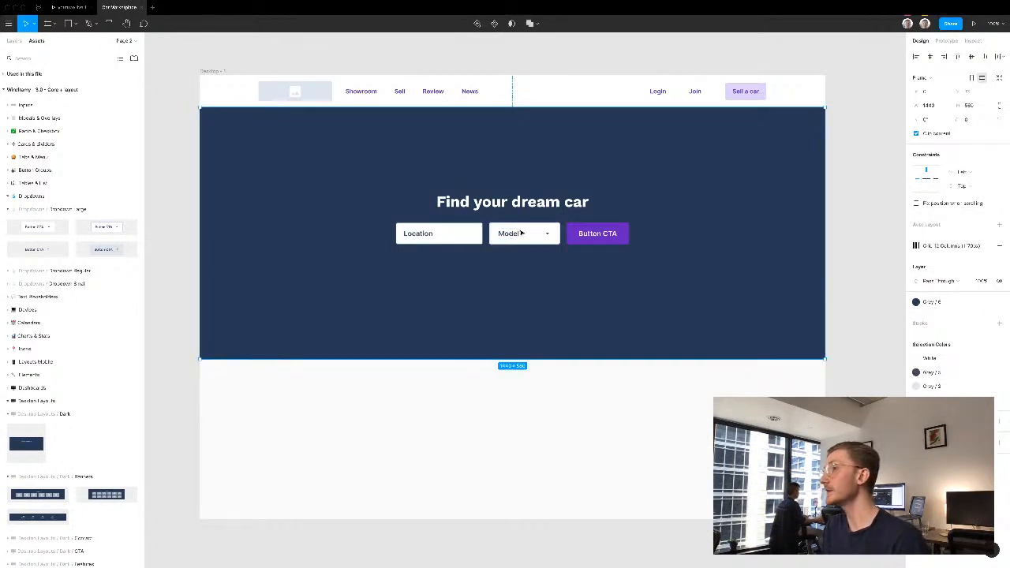
double_click(521, 233)
click(533, 235)
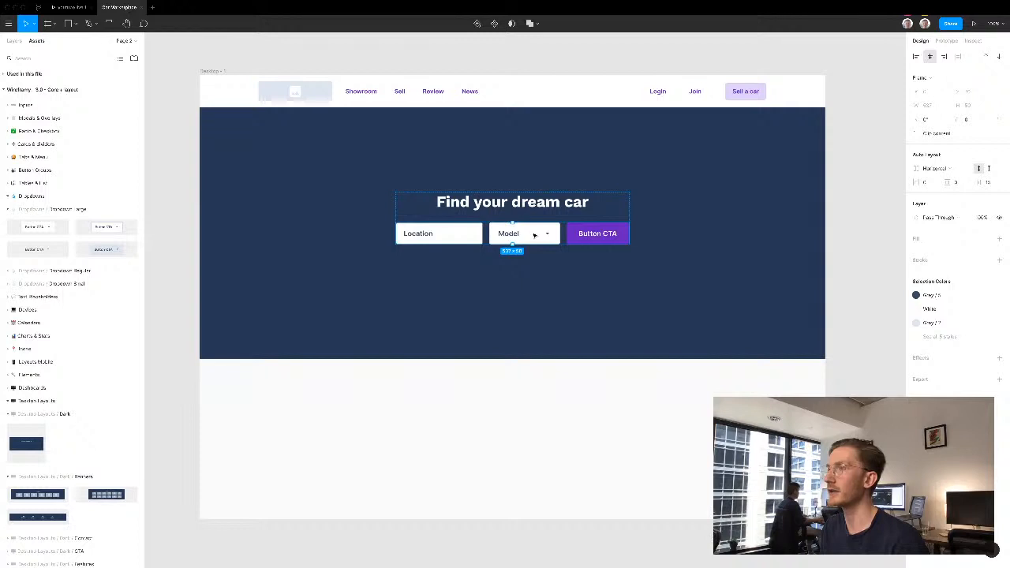
key(ctrl+d)
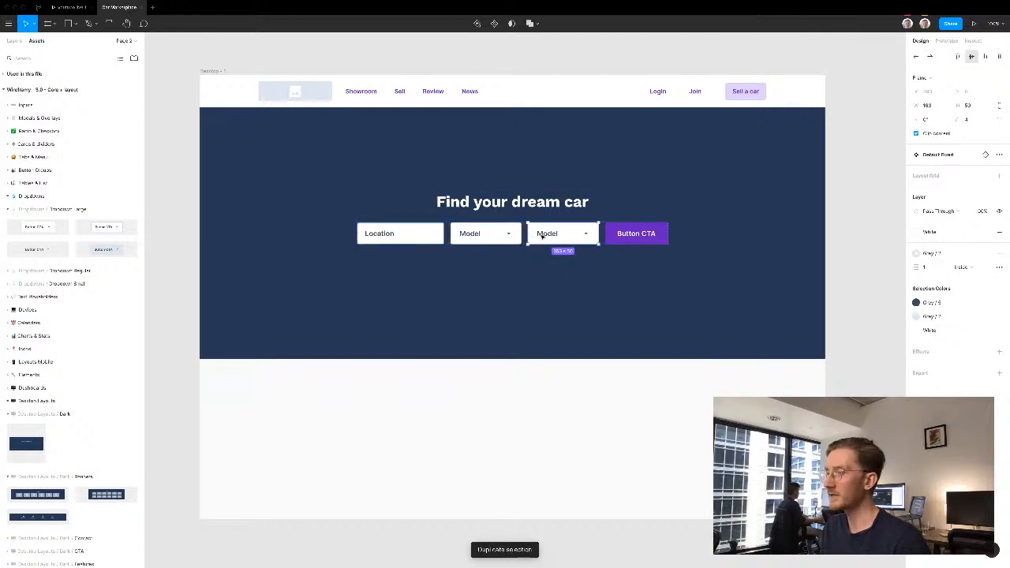
key(ctrl+d)
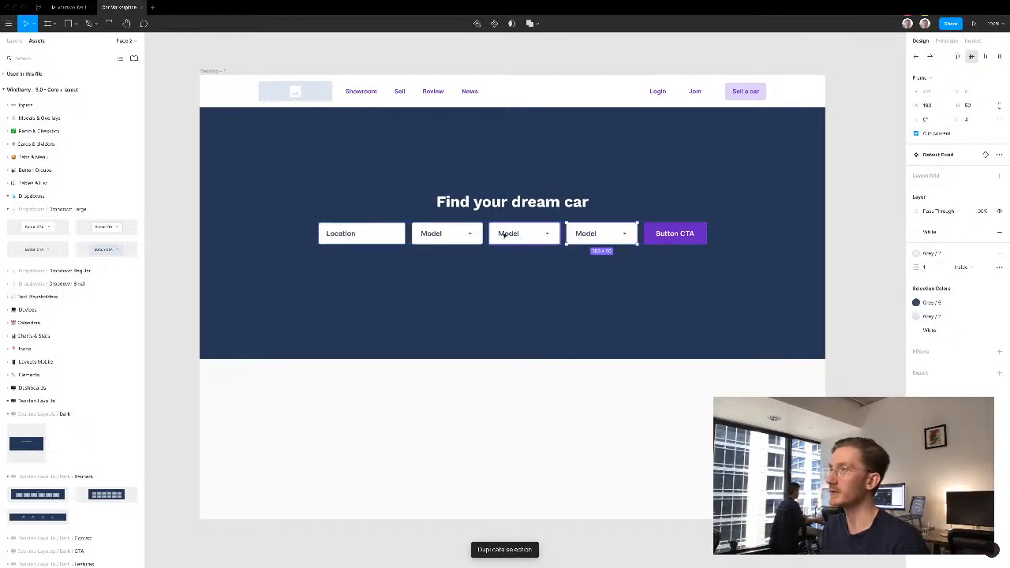
- Change the labels of the two duplicated hero dropdowns to "Price Range" and "Body Type", keeping the first one as Model
double_click(505, 235)
double_click(507, 234)
text(Price Range)
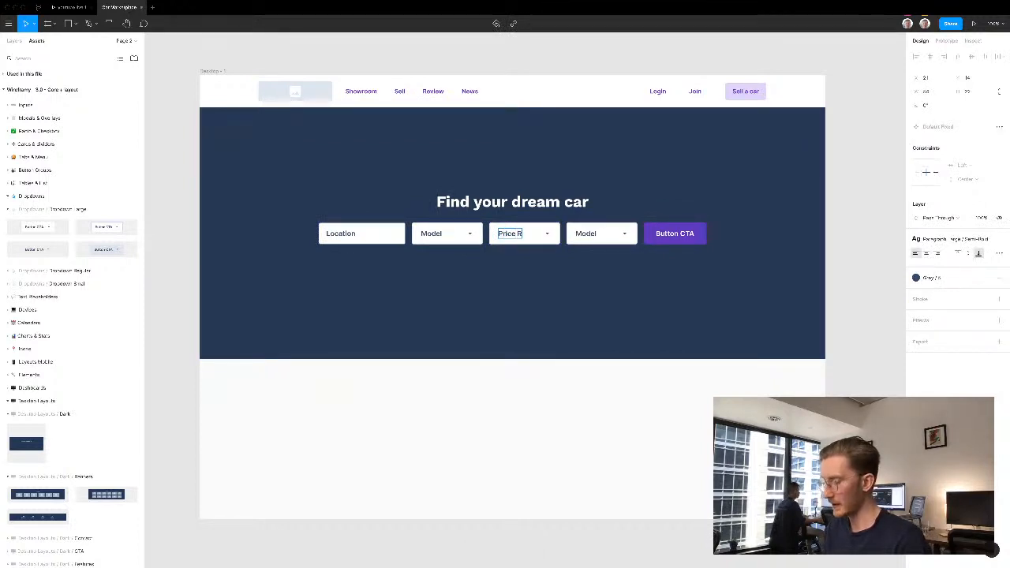
double_click(584, 233)
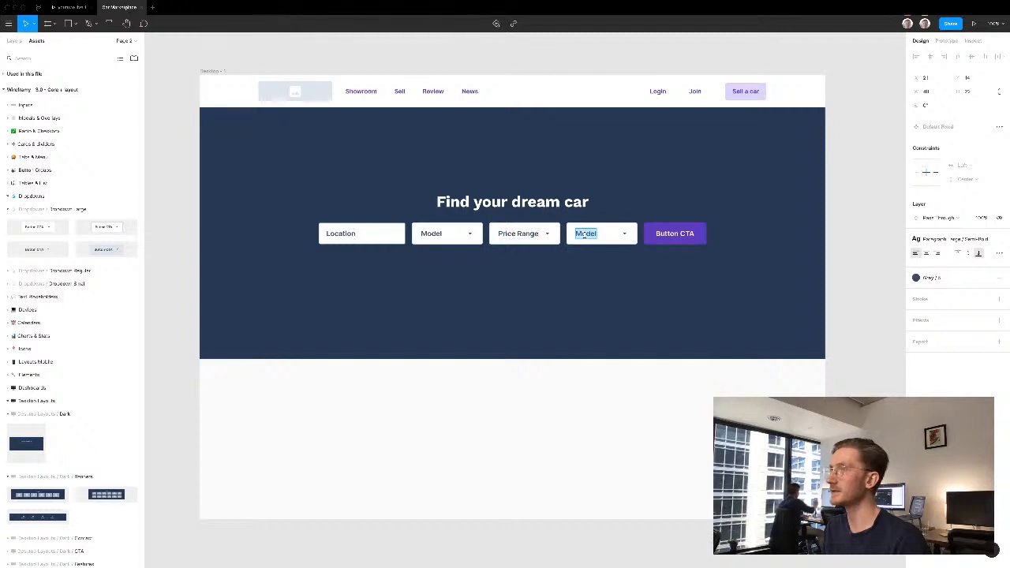
text(Body)
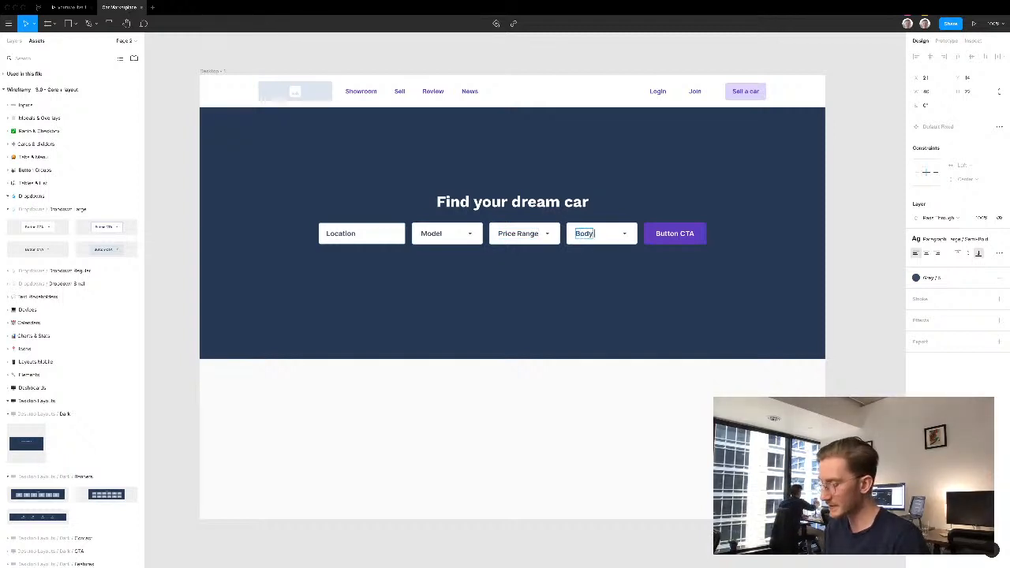
text( Type)
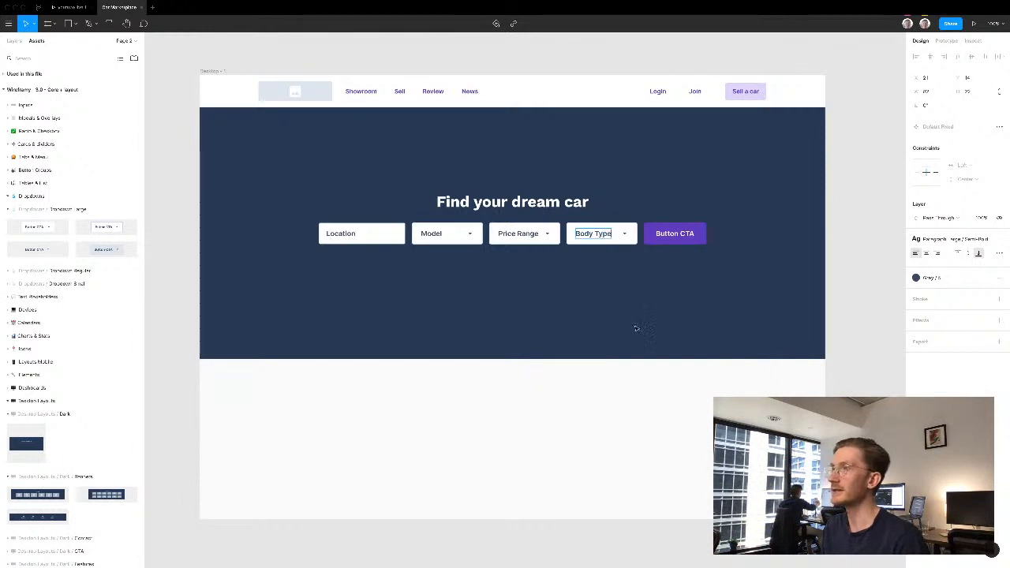
- Replace the hero CTA button's text with "Find"
click(677, 233)
double_click(678, 234)
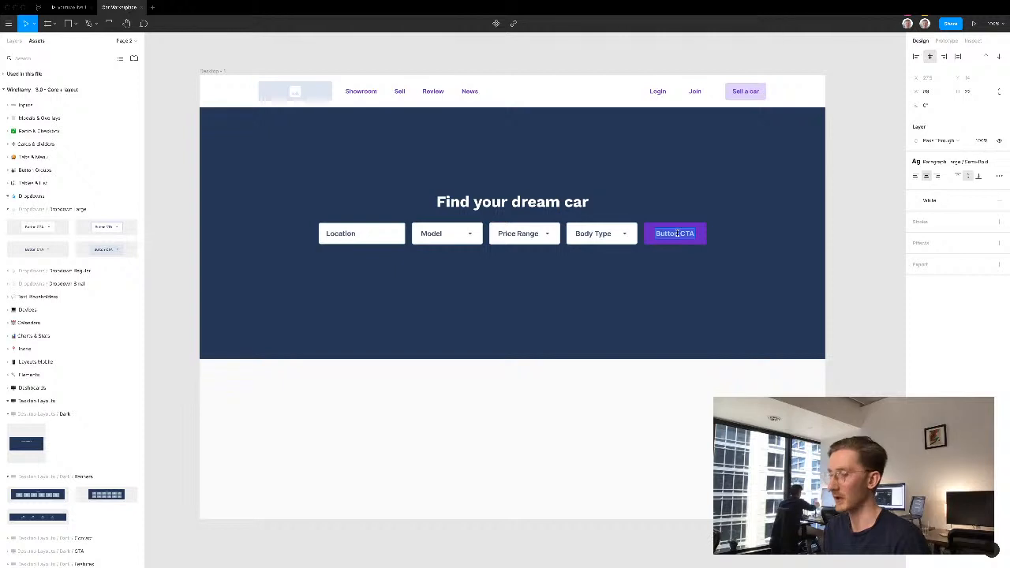
text(Find)
click(713, 409)
- Extend the desktop frame downward to a height of about 2160 px, making room for more sections below the hero
scroll(606, 418, down, 1)
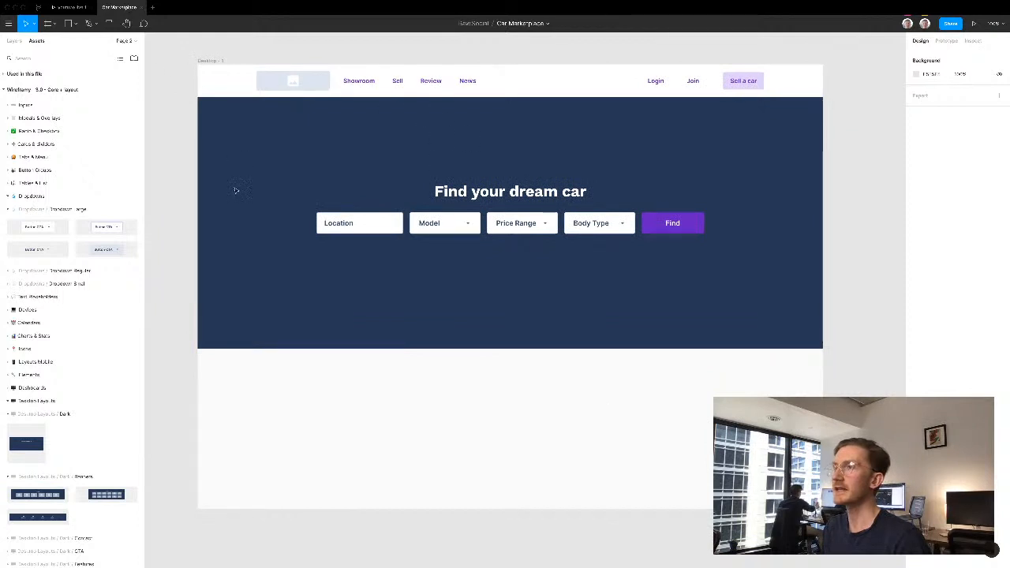
alt+click(194, 134)
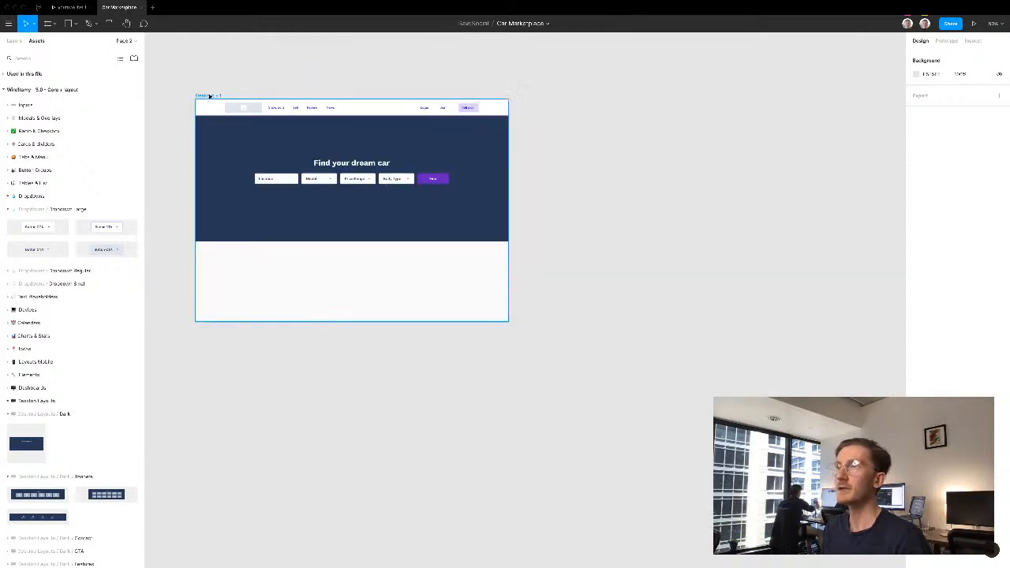
click(207, 97)
drag(161, 133, 319, 88)
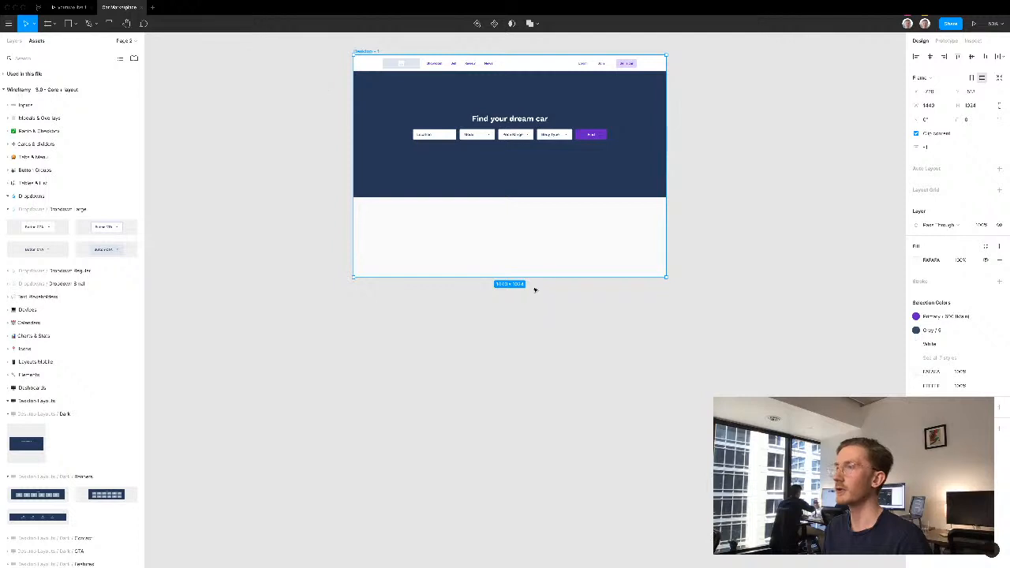
drag(538, 498, 537, 523)
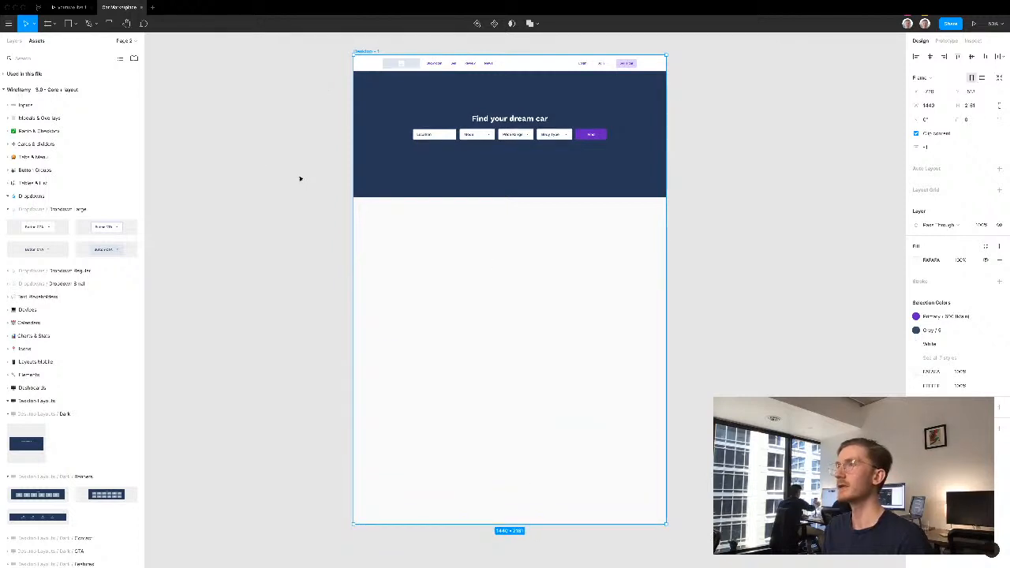
click(302, 81)
drag(335, 46, 696, 348)
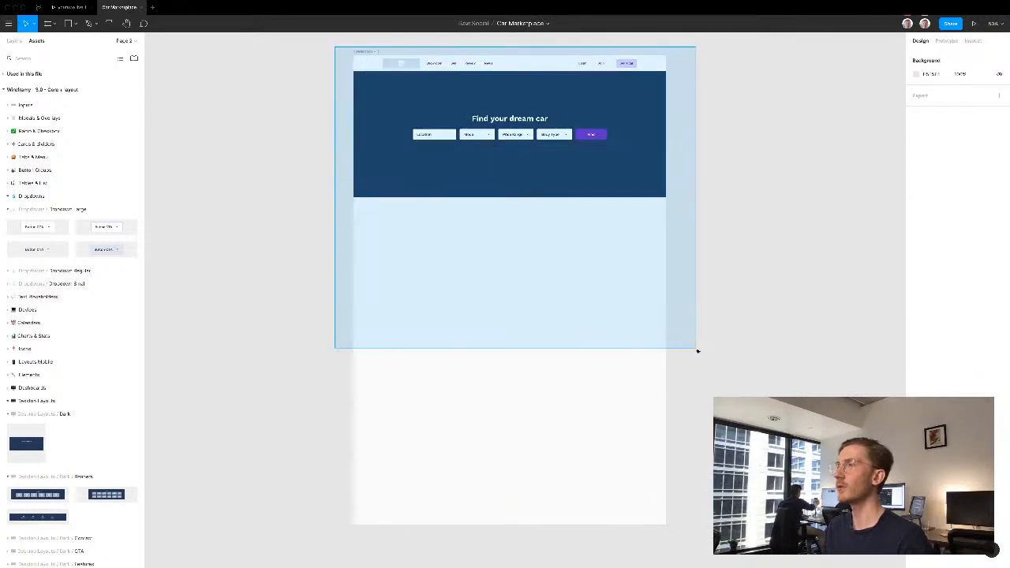
drag(651, 389, 647, 344)
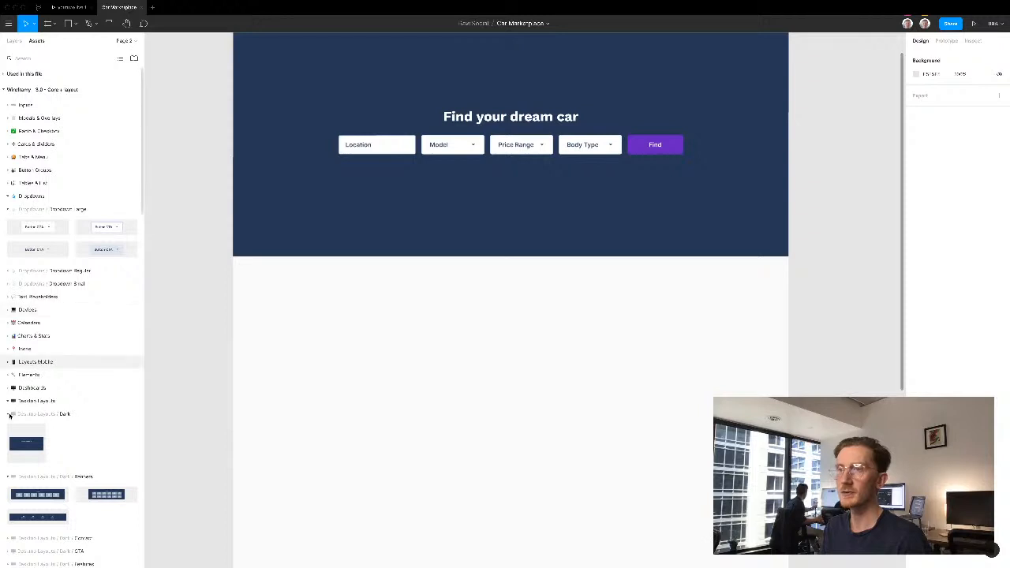
- Insert the three-card Feature 1 section from the Desktop Layouts / Light / Features components below the hero, centred horizontally in the frame
click(10, 413)
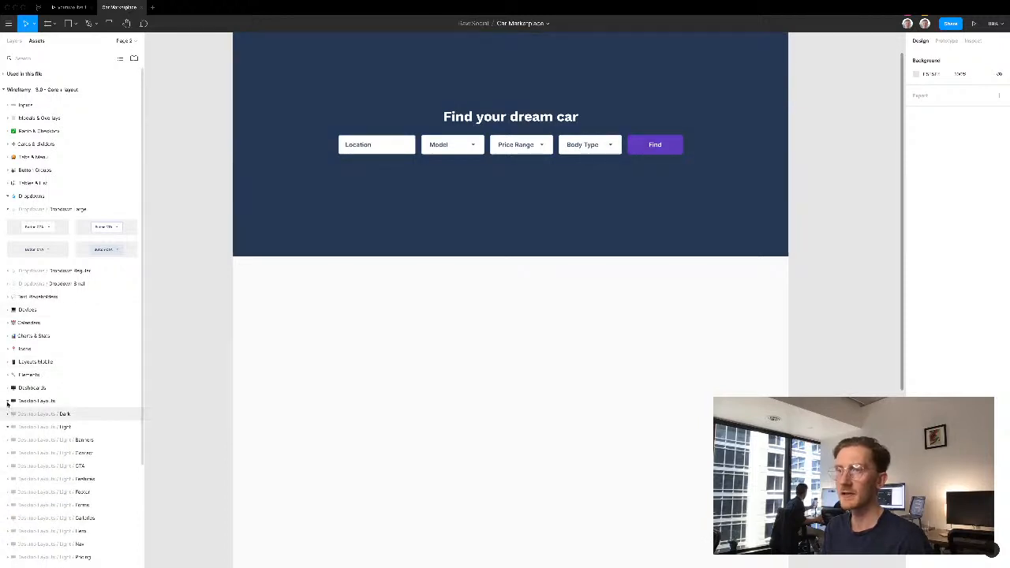
scroll(14, 414, down, 2)
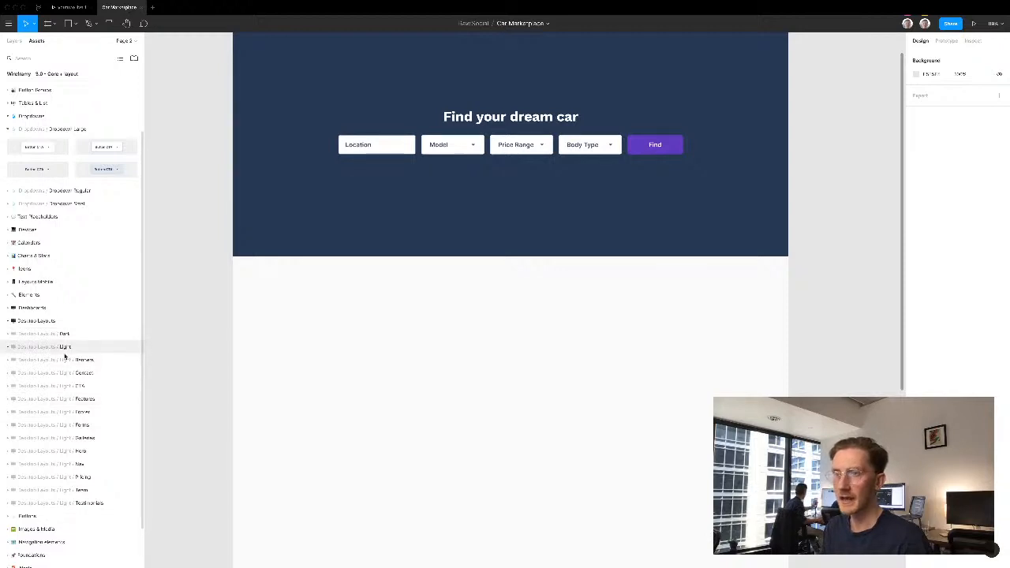
click(24, 399)
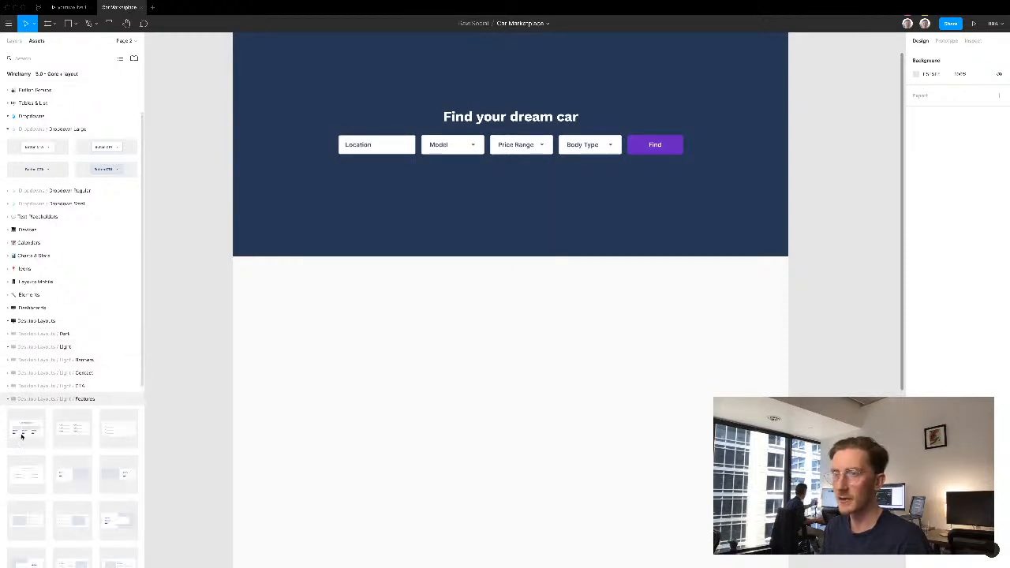
scroll(22, 436, down, 1)
drag(23, 390, 520, 362)
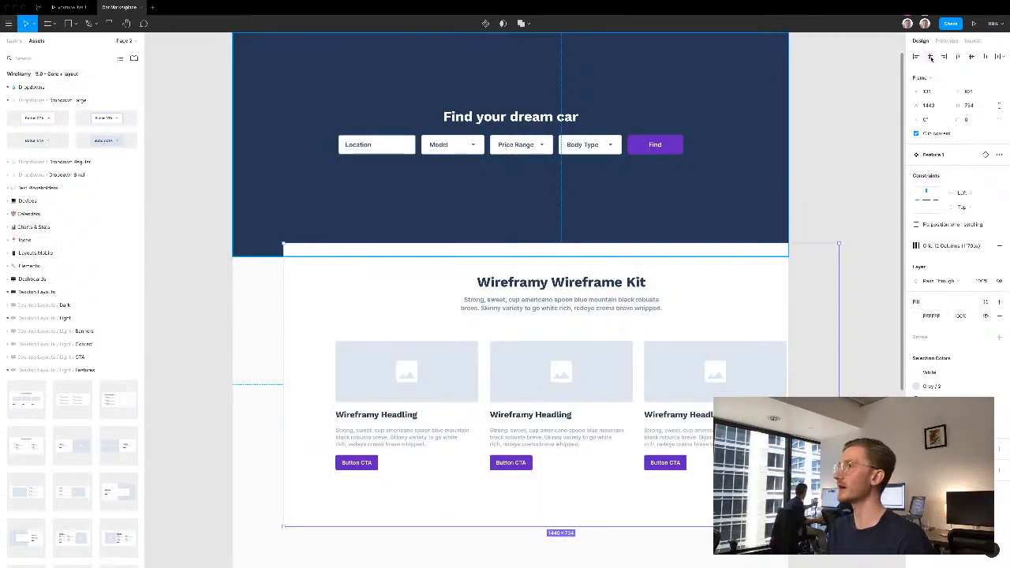
- Detach the feature section instance from its main component
right_click(698, 289)
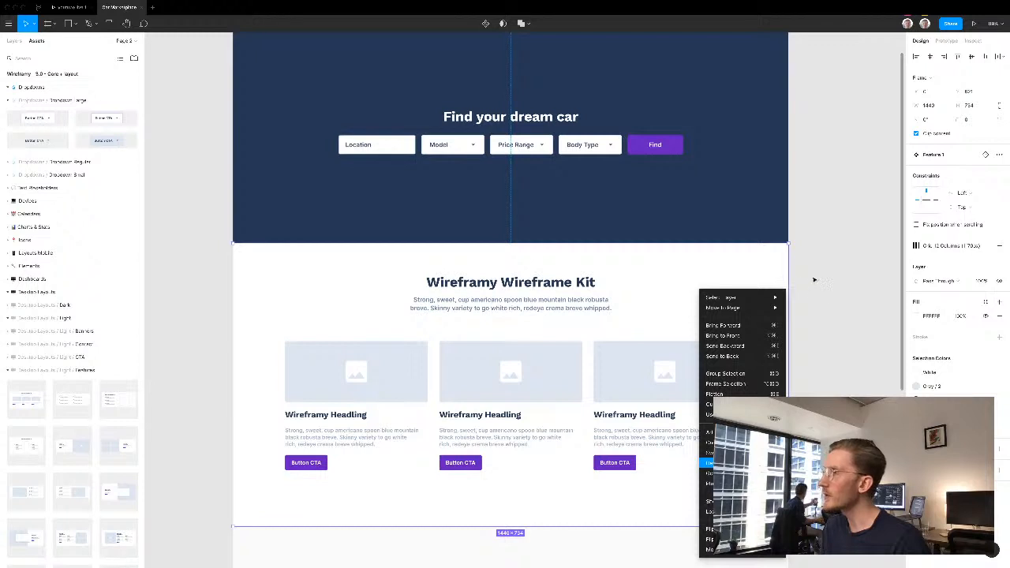
click(730, 463)
click(814, 280)
- Delete the feature section's main heading and description, and move the section up behind the hero to reduce the empty space
double_click(534, 282)
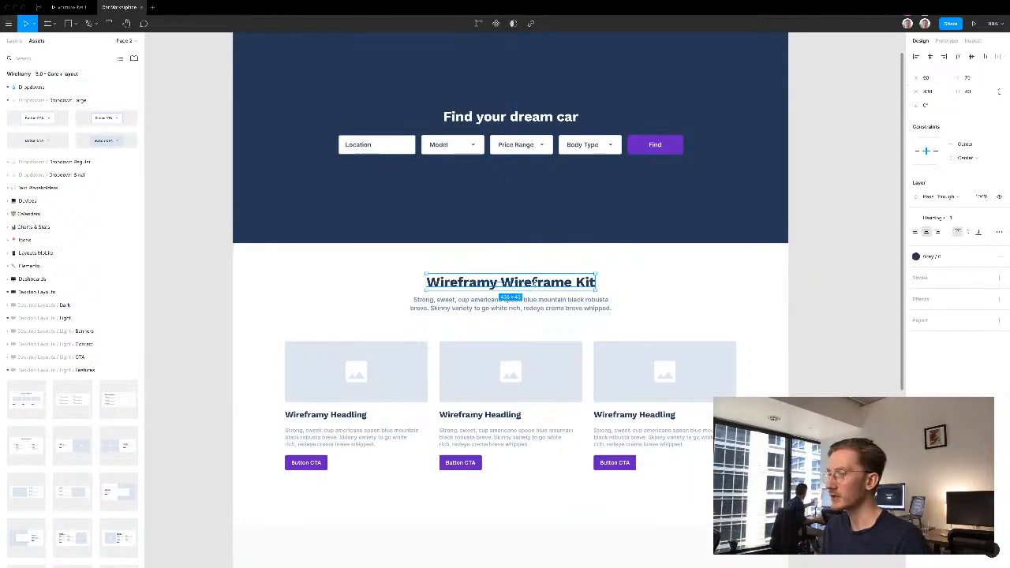
double_click(534, 282)
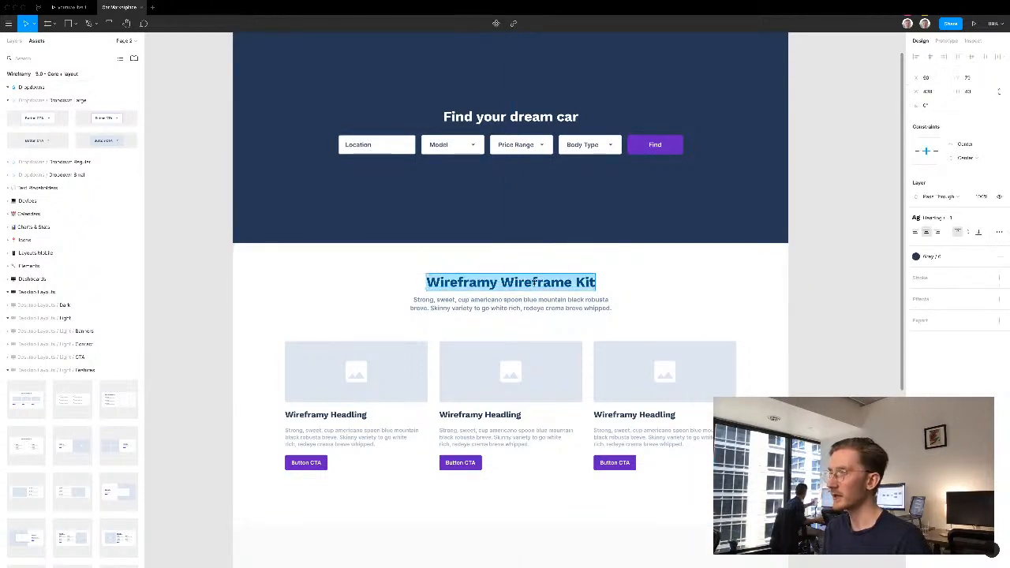
key(BackSpace)
key(Escape)
double_click(536, 300)
double_click(539, 308)
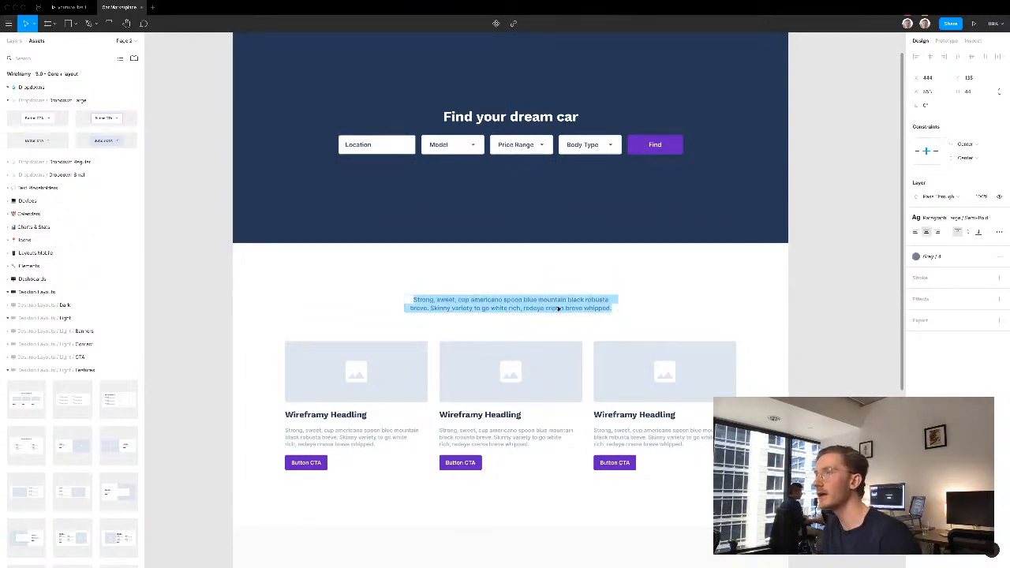
key(BackSpace)
key(Escape)
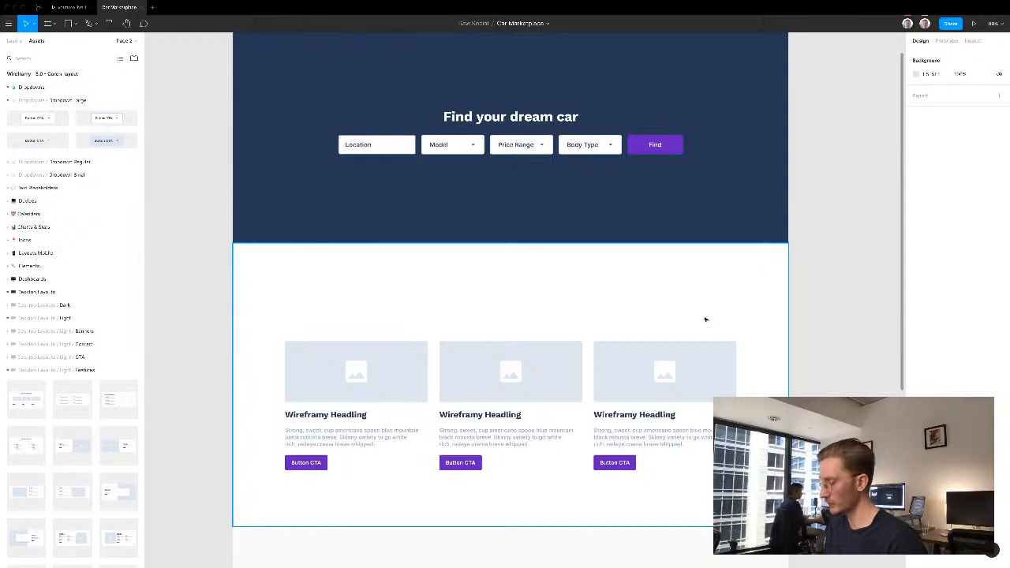
click(705, 319)
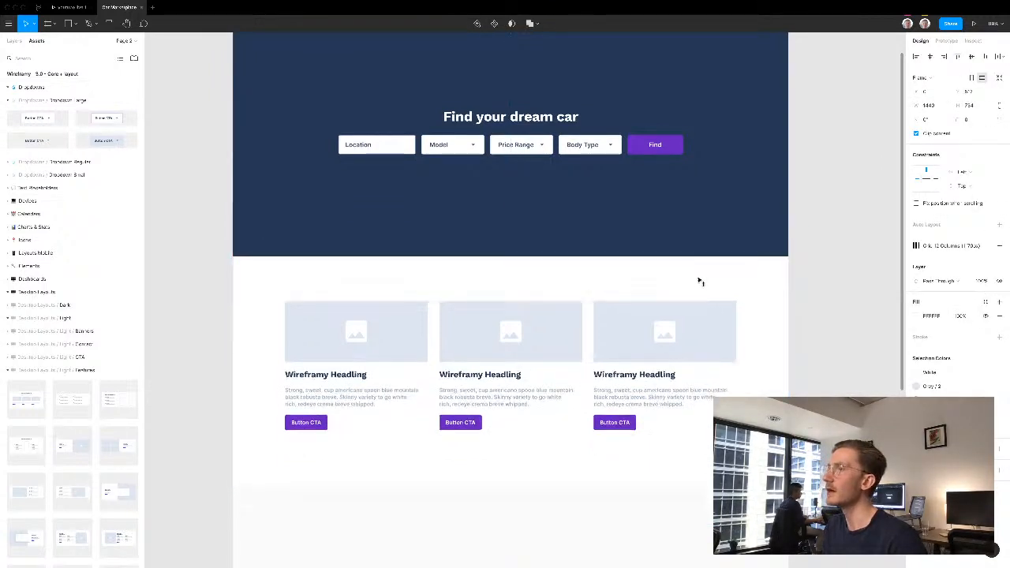
- Change the first feature card's heading to "Sell a Car" and the second card's heading to "Find great deals"
double_click(345, 373)
text(Sel)
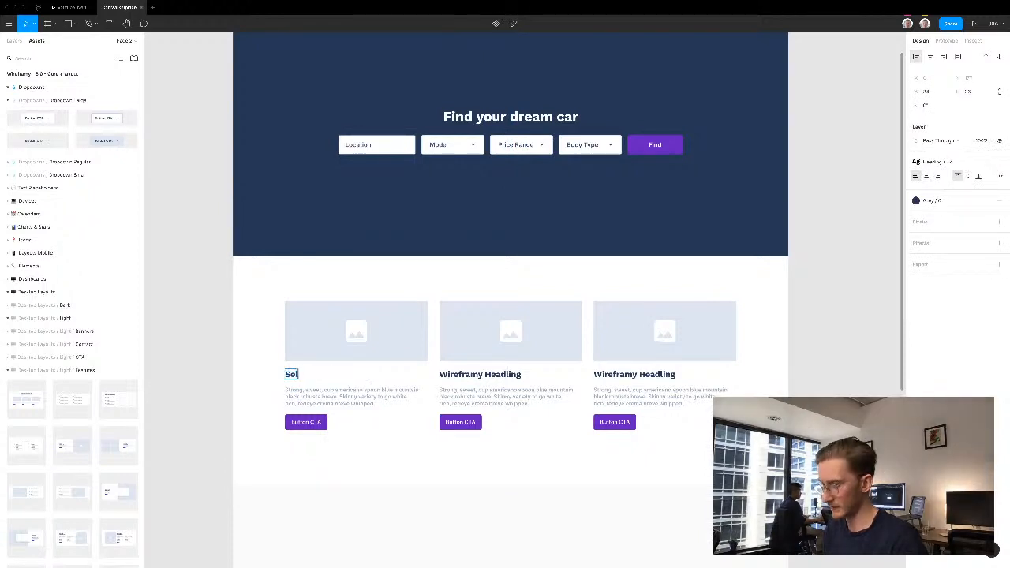
text(l a Car)
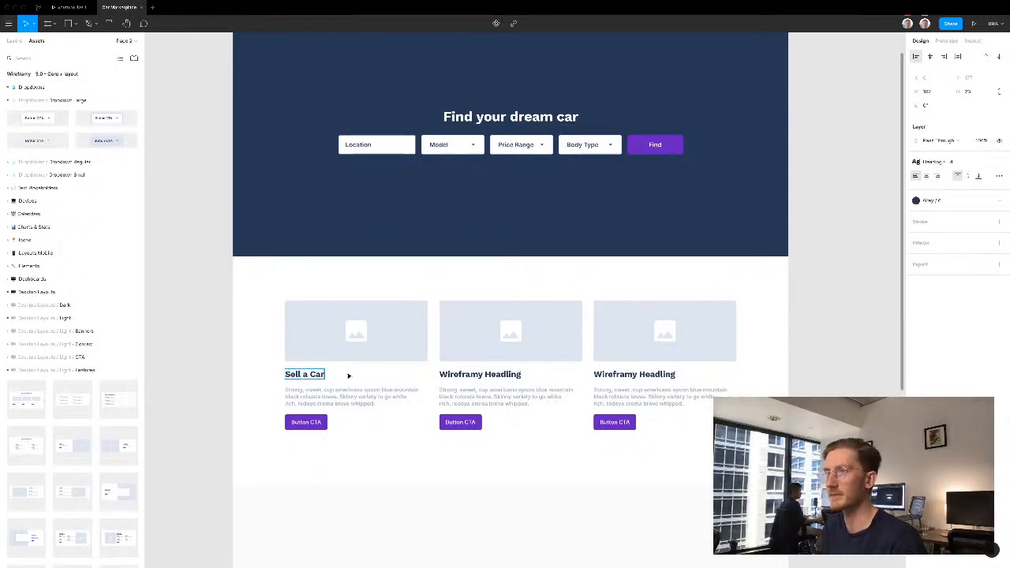
double_click(474, 373)
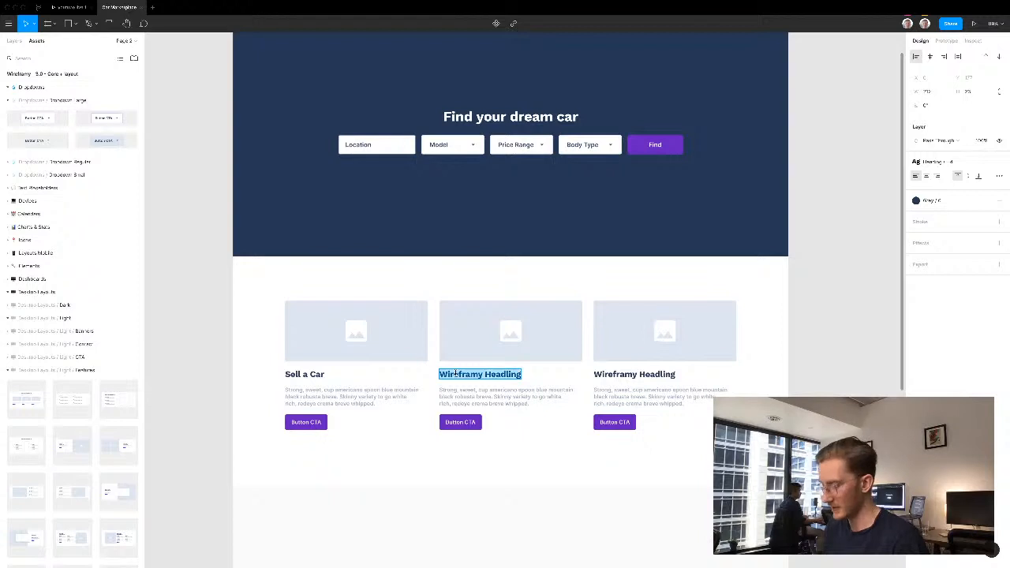
text(Find great dea)
key(BackSpace)
key(BackSpace)
text(deals)
key(Escape)
- Delete the third feature card with the "Wireframy Heading" title
click(715, 354)
click(658, 335)
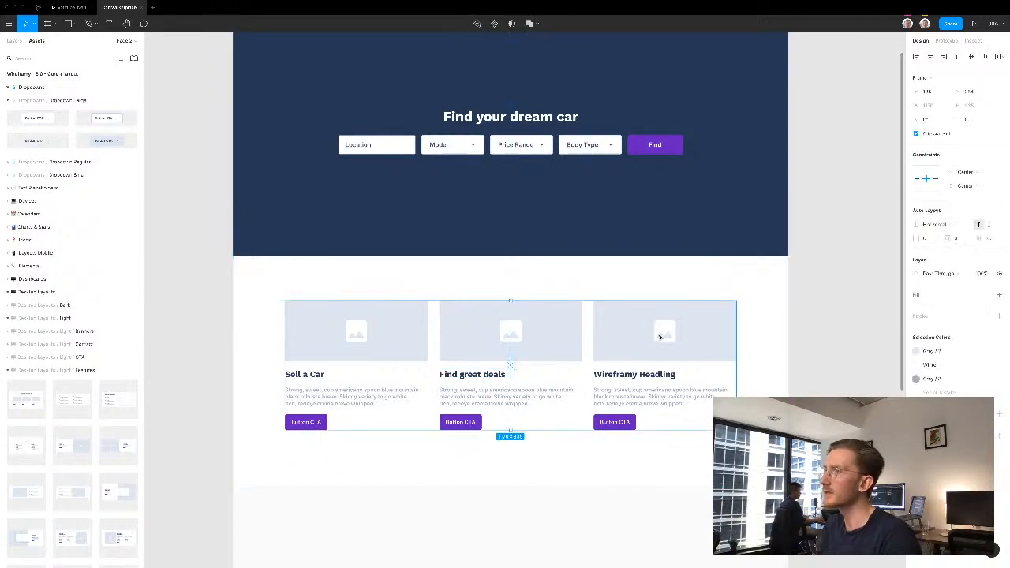
click(623, 337)
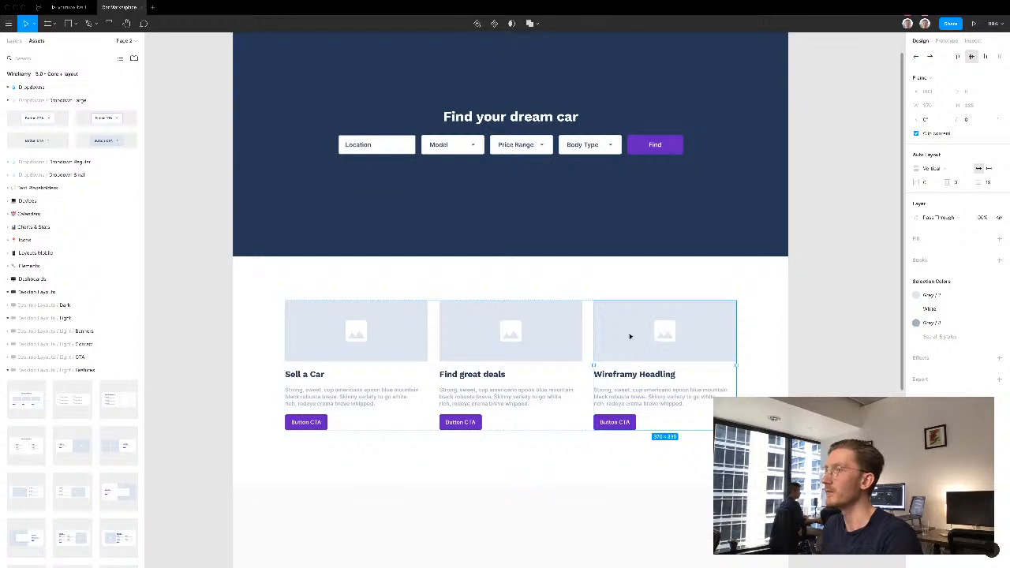
key(Delete)
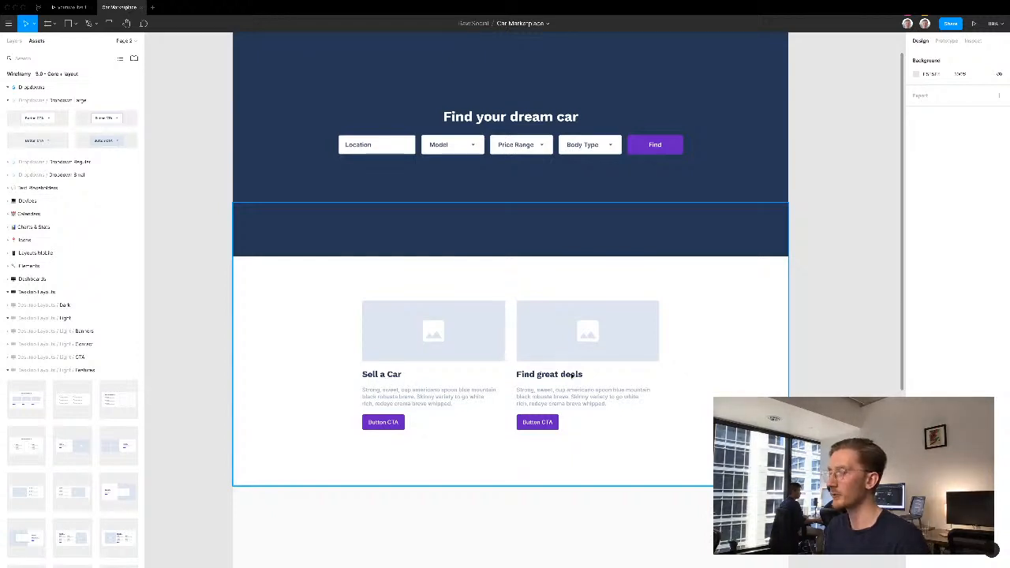
- Change the first feature card's button label to "Sell your car" and the second card's to "Deals near you"
double_click(383, 423)
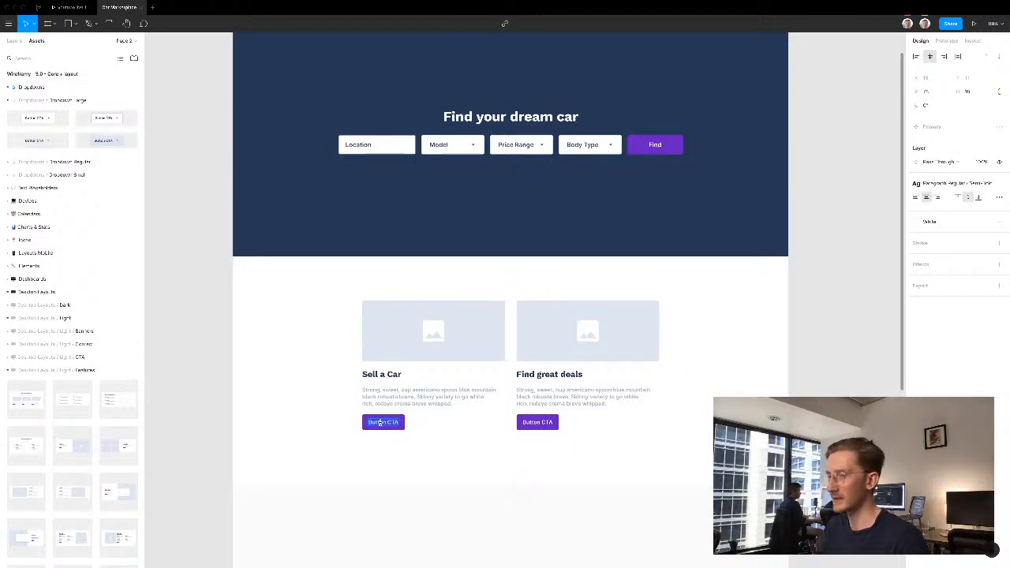
text(Sell your car)
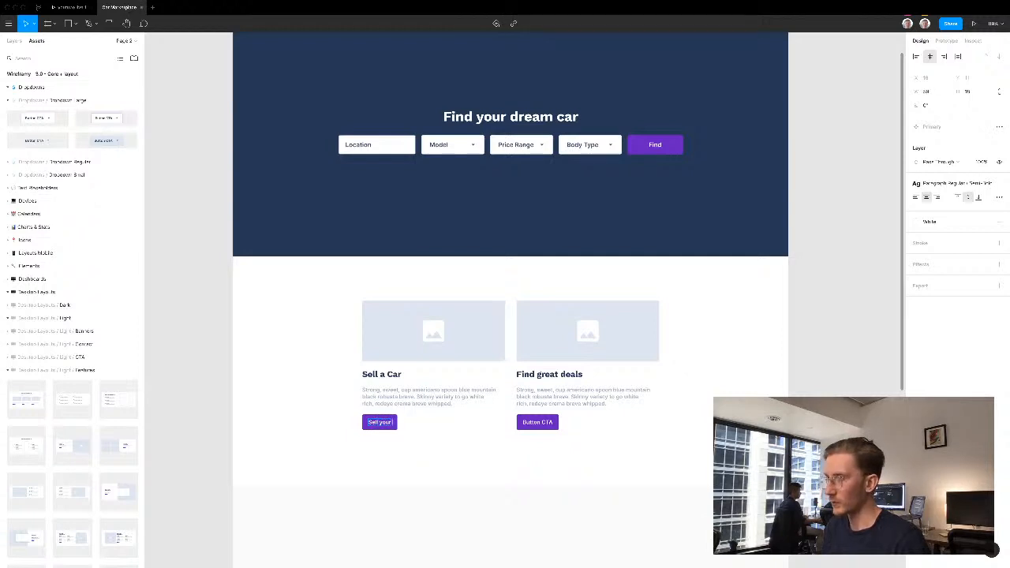
double_click(542, 423)
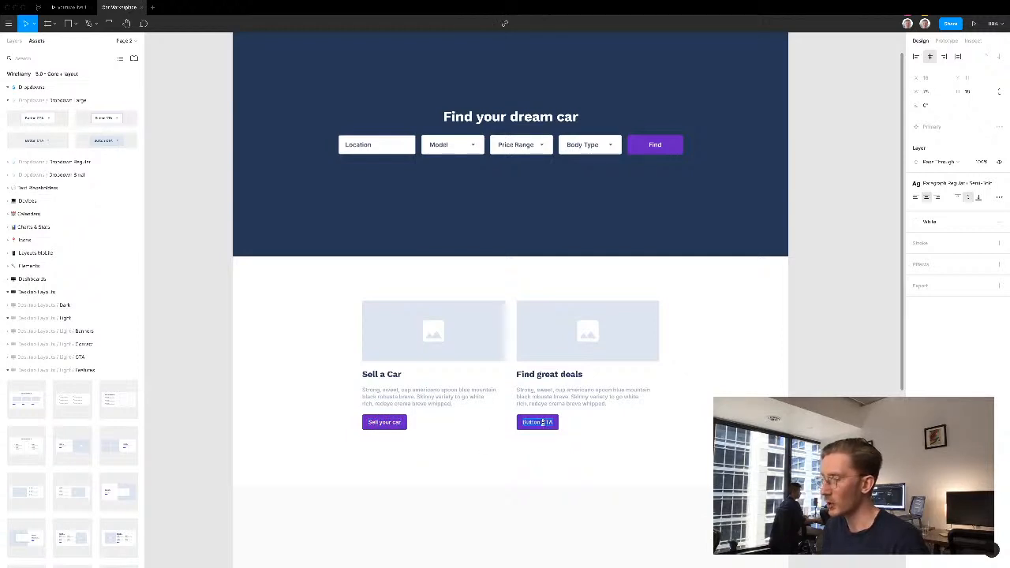
text(Deal)
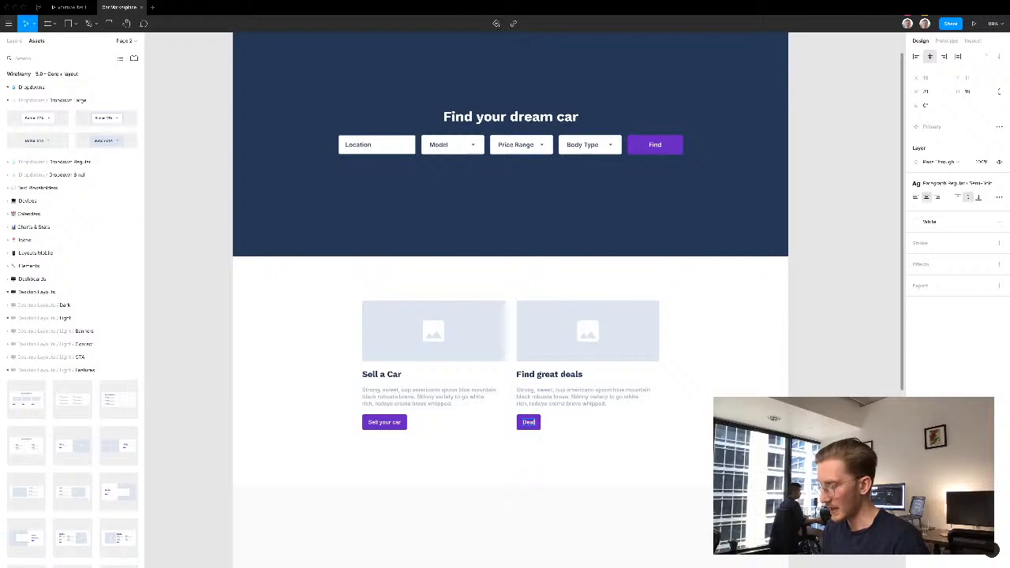
text(s near you)
key(Escape)
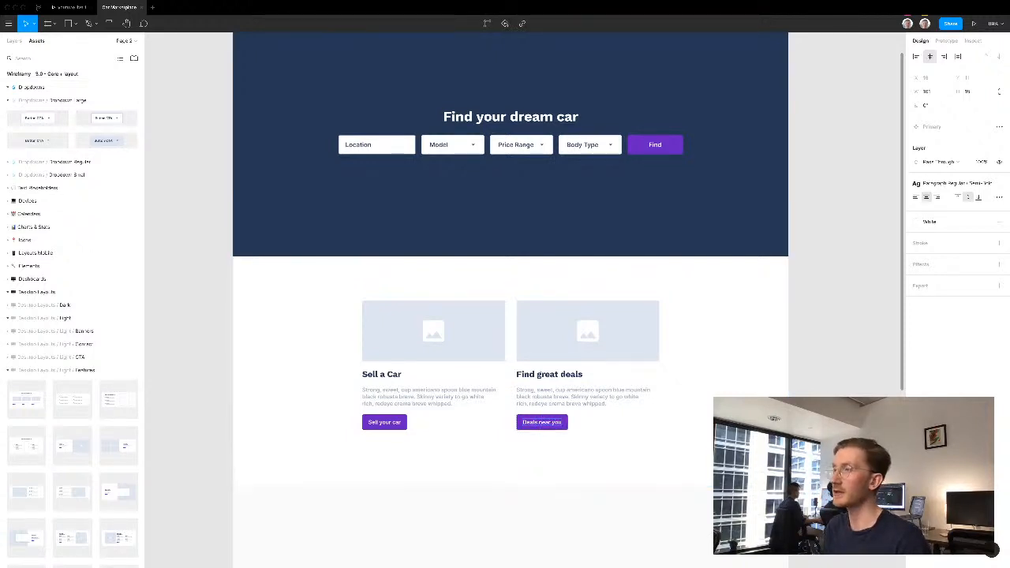
key(Escape)
- Insert the dark two-row "Trusted by" logo banner from the Desktop Layouts components below the feature cards
scroll(818, 313, down, 3)
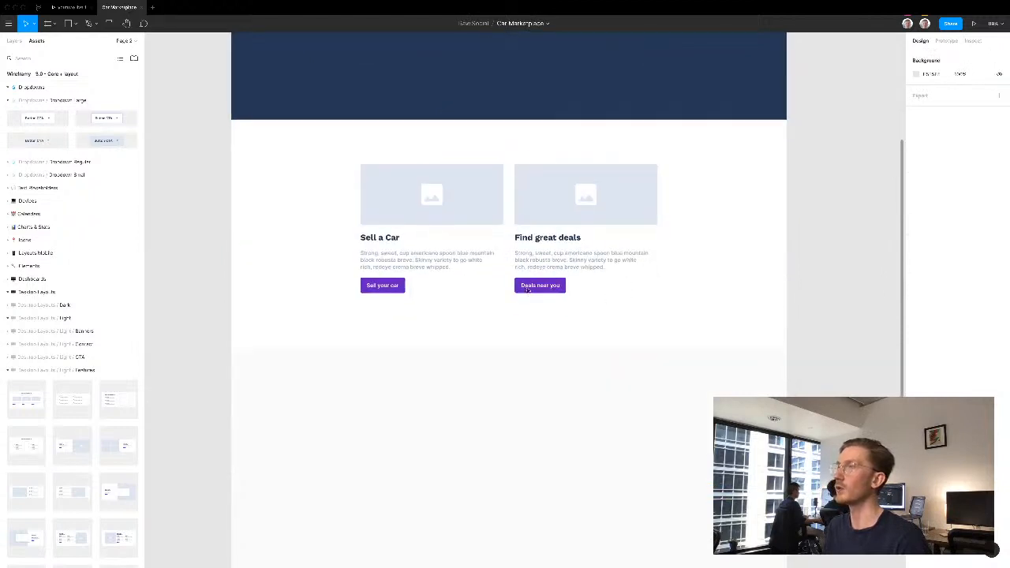
scroll(545, 342, down, 2)
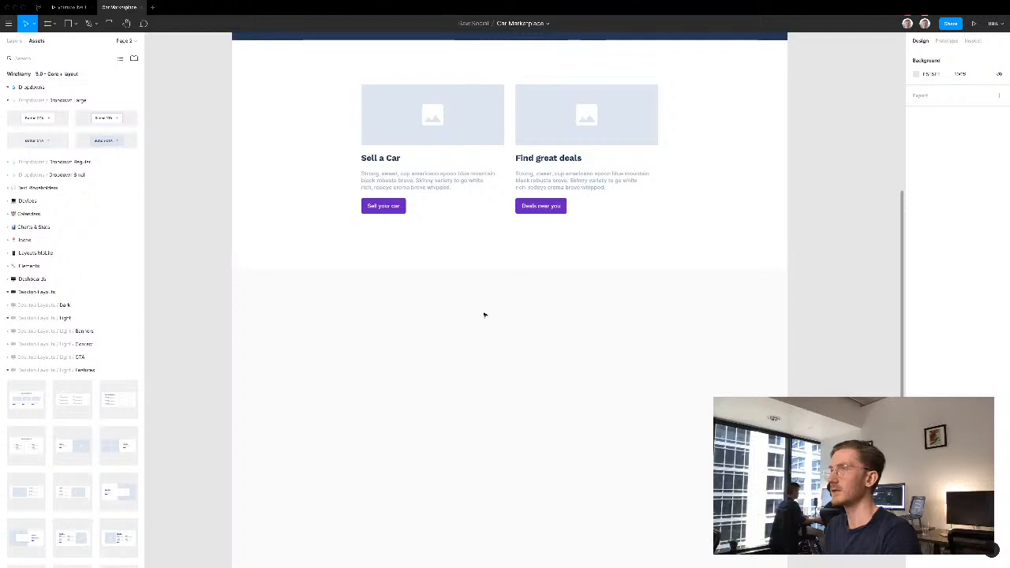
drag(446, 347, 449, 336)
scroll(448, 336, down, 2)
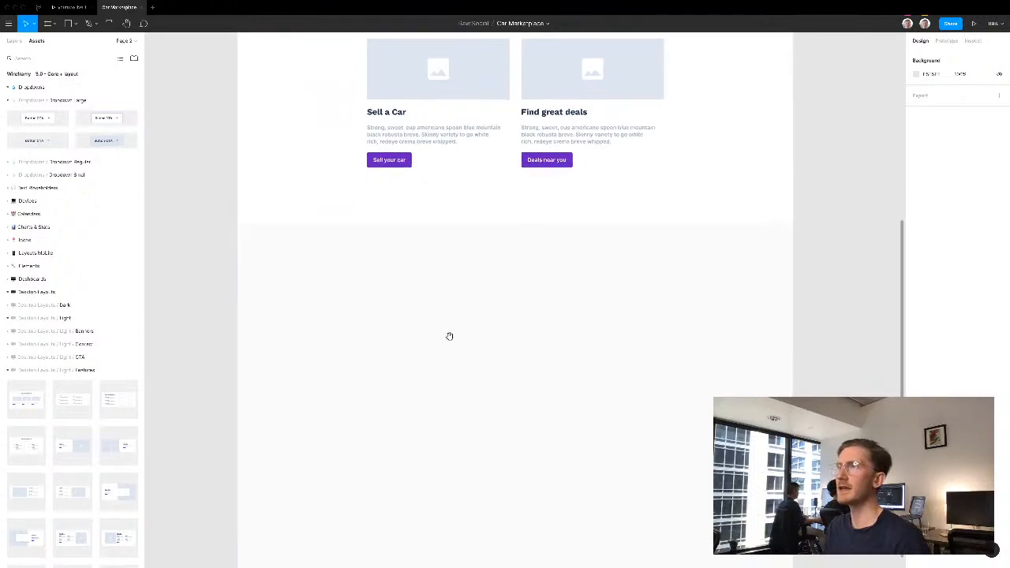
scroll(347, 423, up, 5)
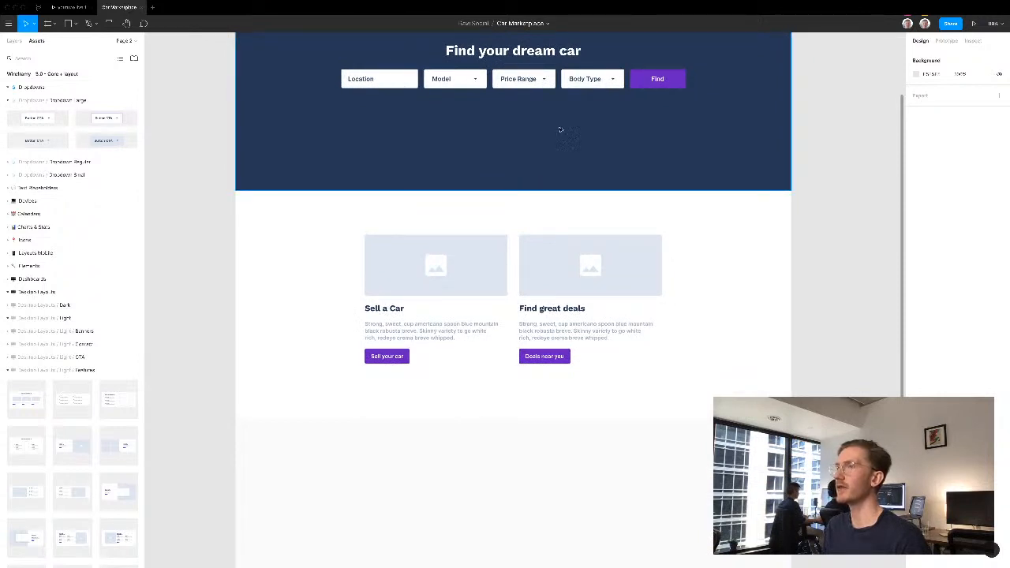
scroll(509, 371, down, 4)
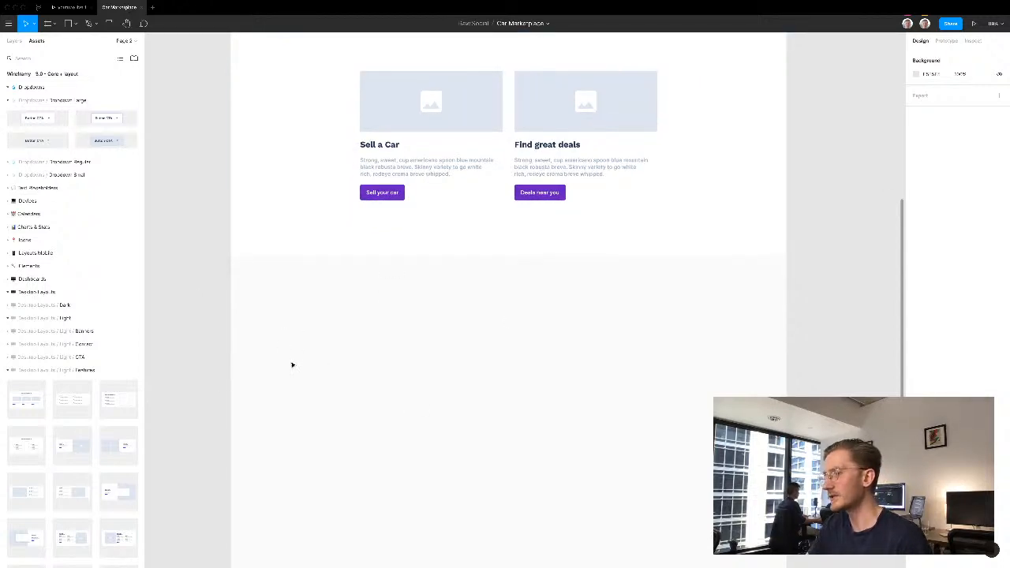
click(11, 294)
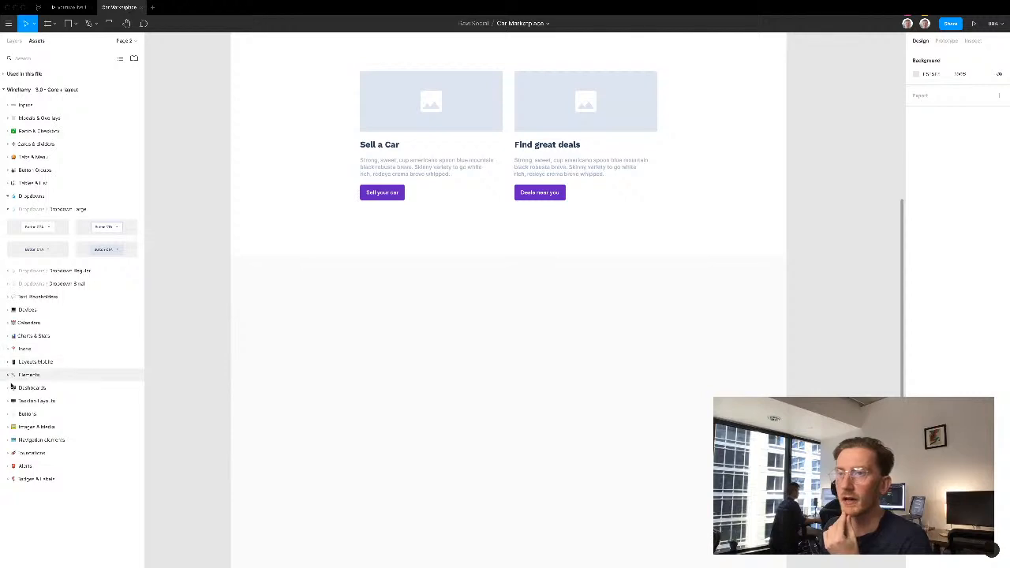
click(8, 402)
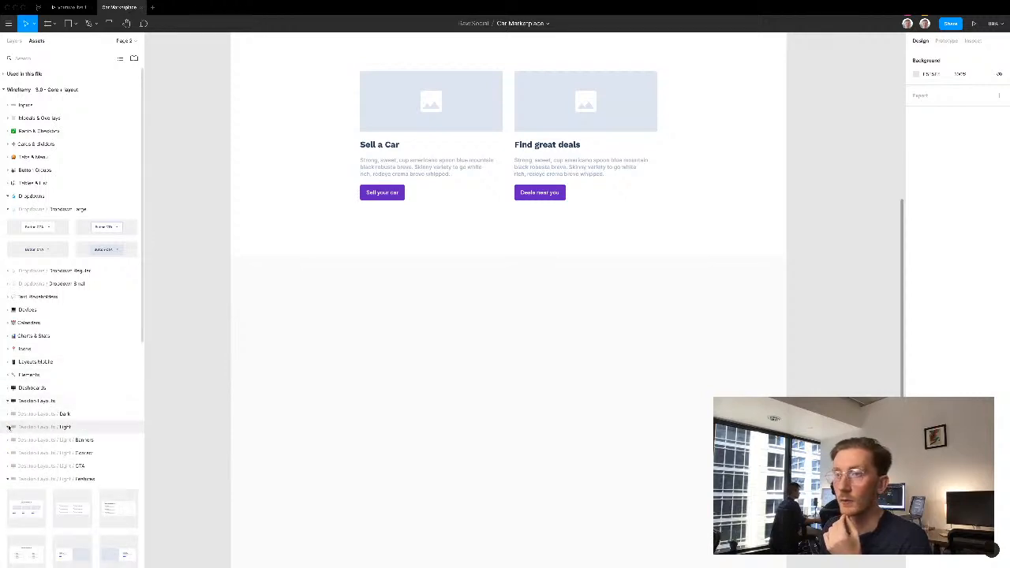
click(8, 414)
click(7, 414)
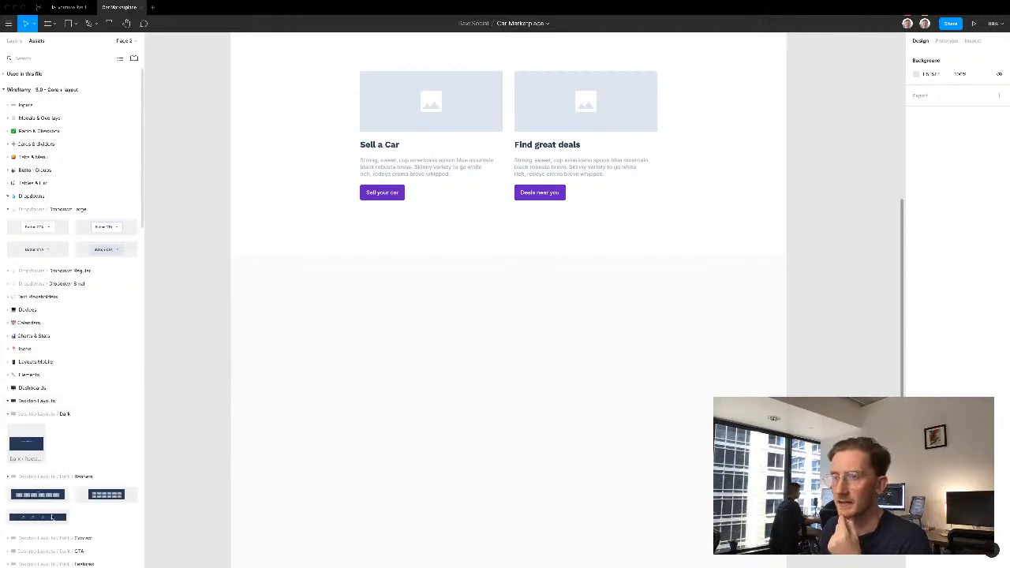
drag(96, 495, 489, 364)
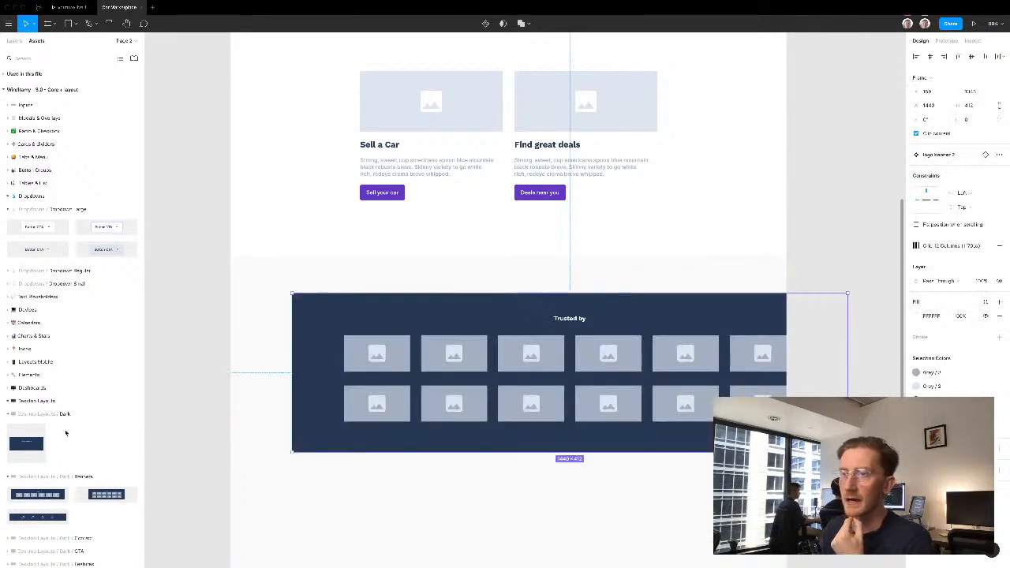
- Center the logo banner horizontally in the frame and move it up flush against the feature section
click(929, 59)
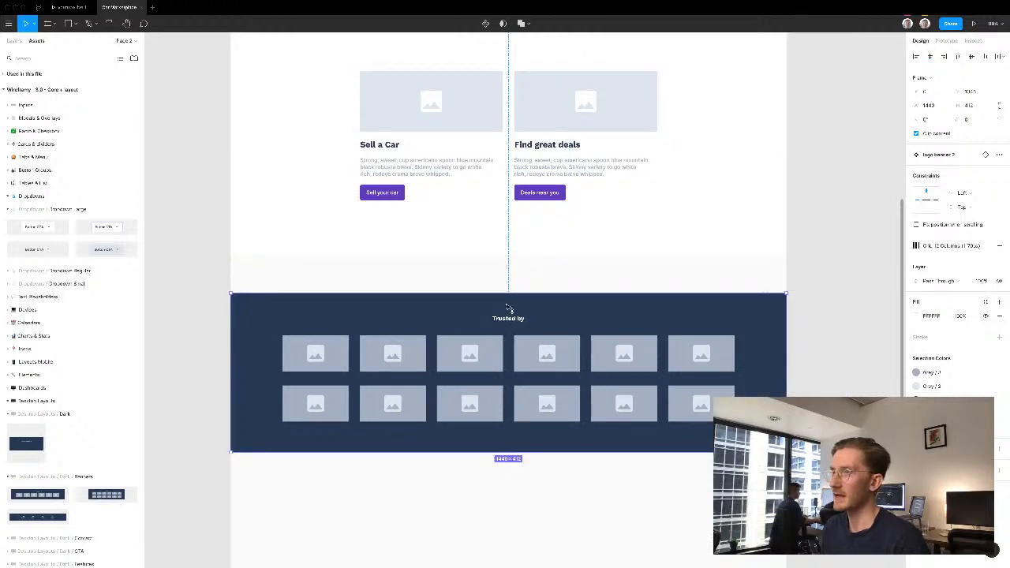
key(shift+Up)
key(shift+Up)
key(shift+Up)
key(shift+Up)
key(shift+Up)
key(shift+Up)
key(shift+Up)
key(shift+Up)
key(shift+Up)
key(shift+Up)
key(shift+Up)
key(shift+Up)
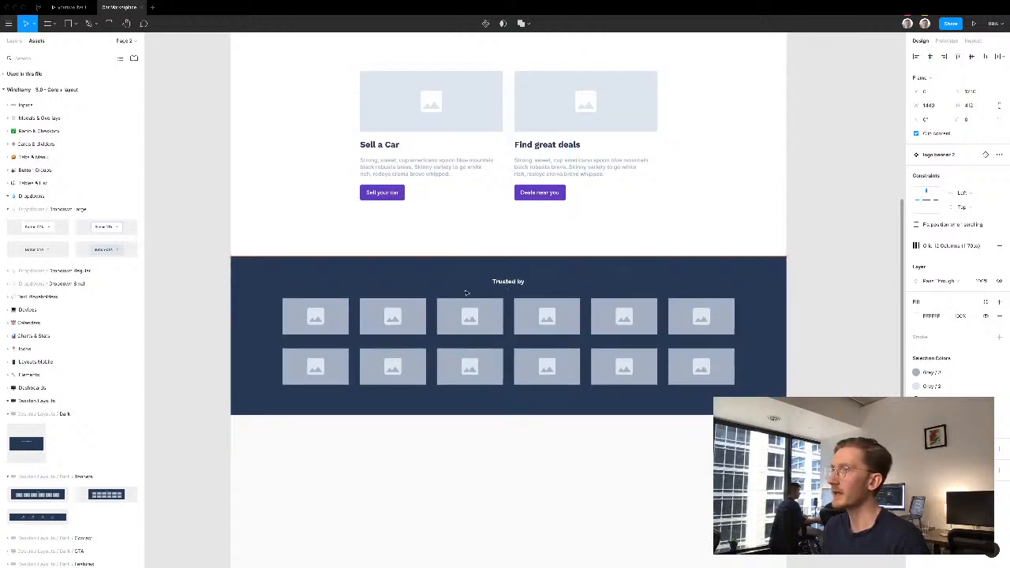
- Change the logo banner's "Trusted by" heading to "View cars brand"
double_click(511, 283)
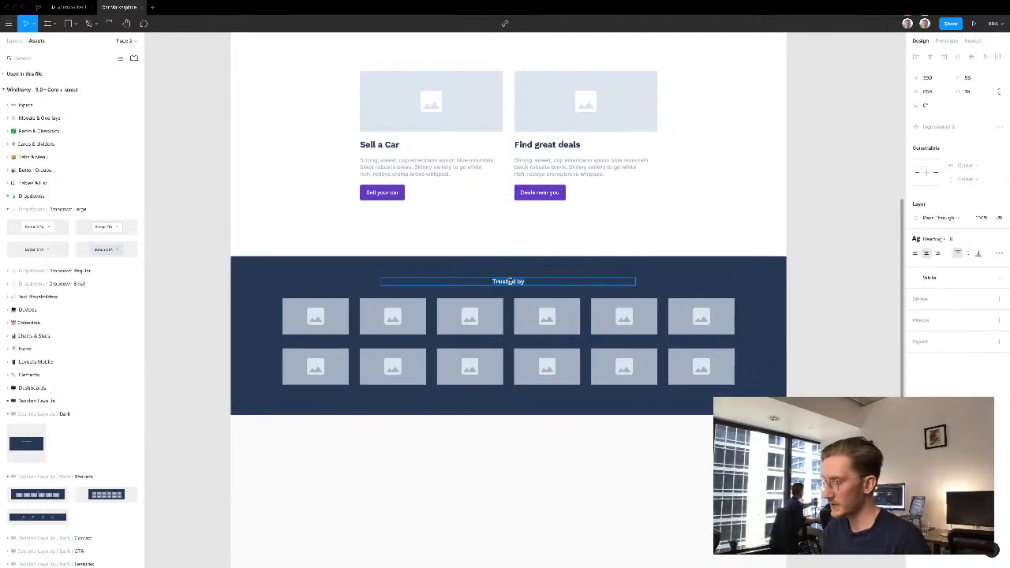
text(View car)
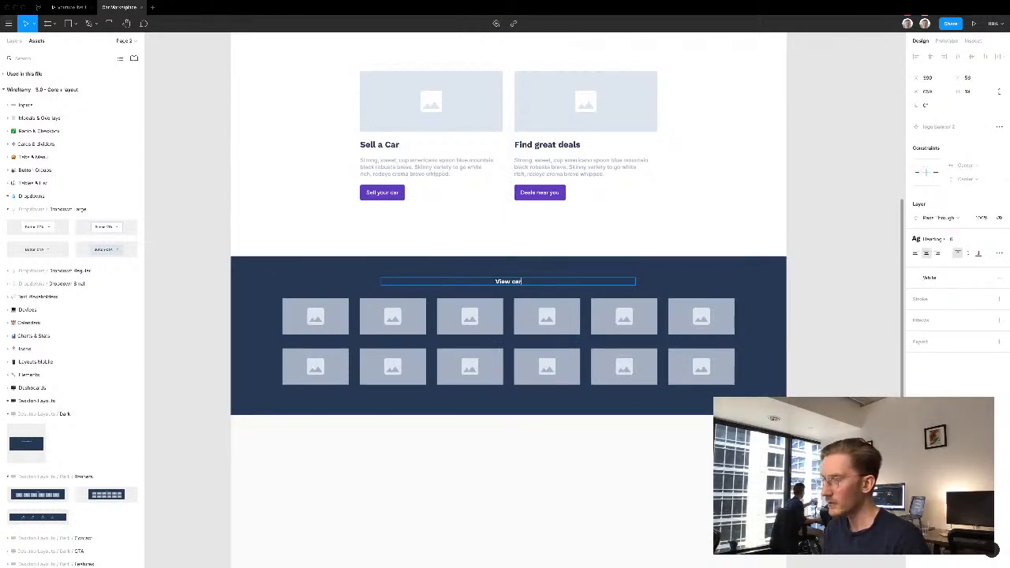
text(s brand)
click(858, 313)
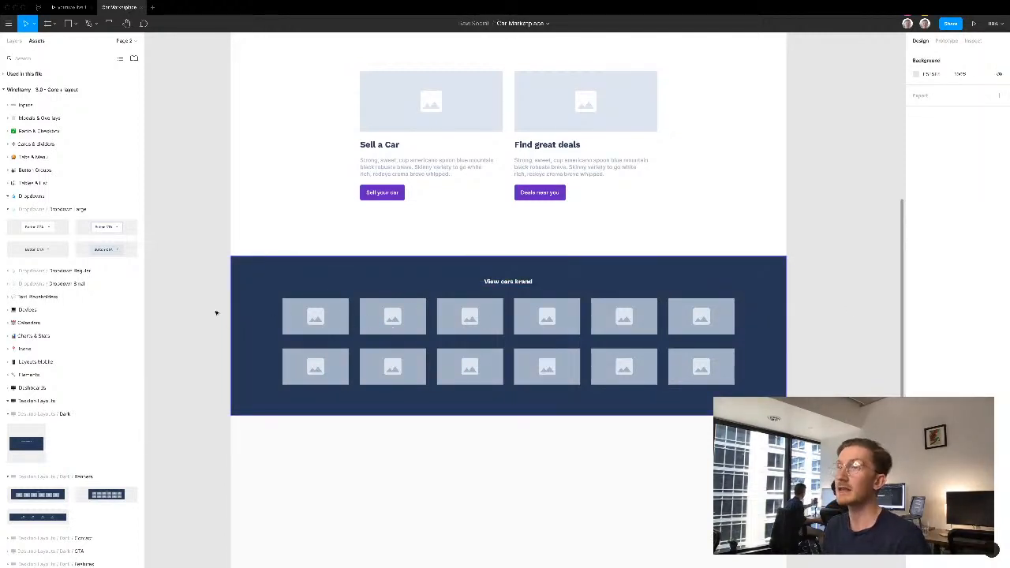
- Extend the desktop frame downward to a height of about 4214 to make room for more sections
scroll(201, 315, down, 2)
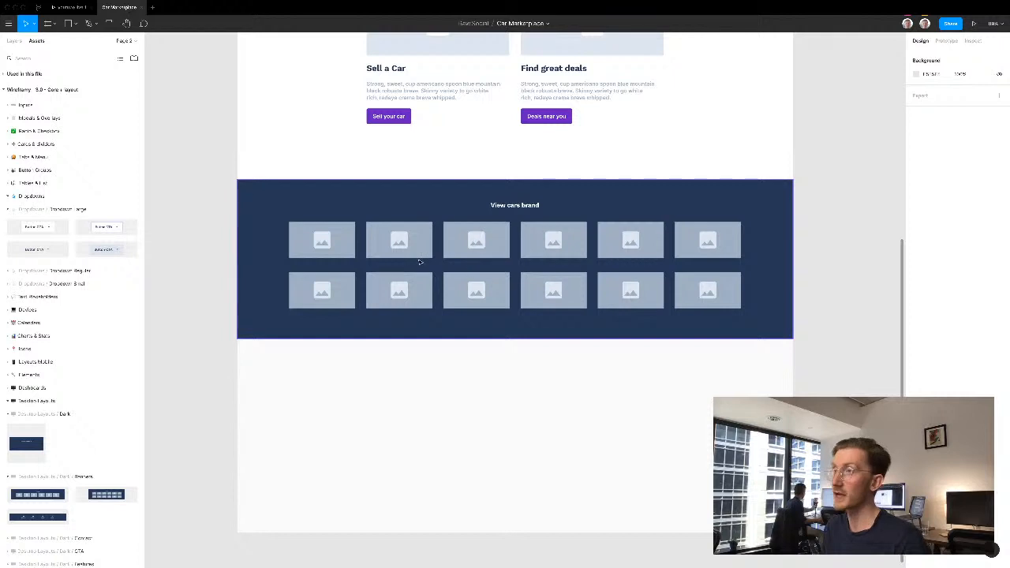
key(z)
alt+click(196, 194)
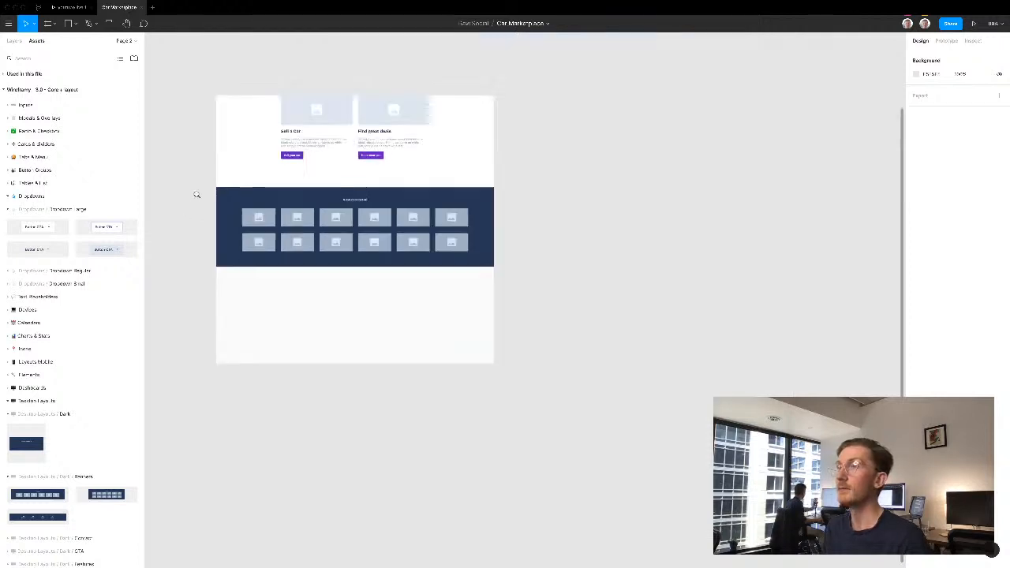
alt+click(196, 195)
key(space)
drag(197, 195, 301, 224)
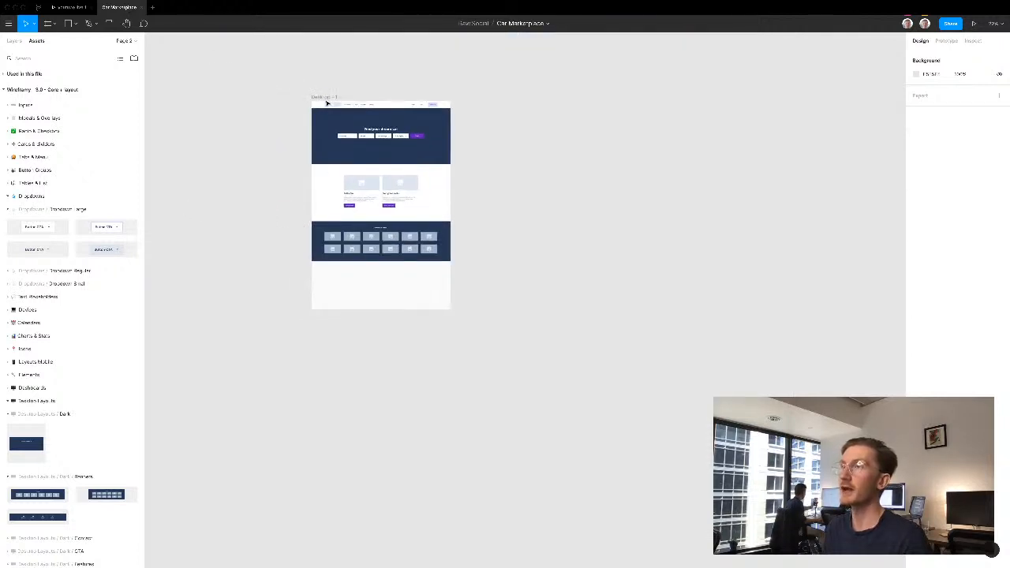
click(321, 97)
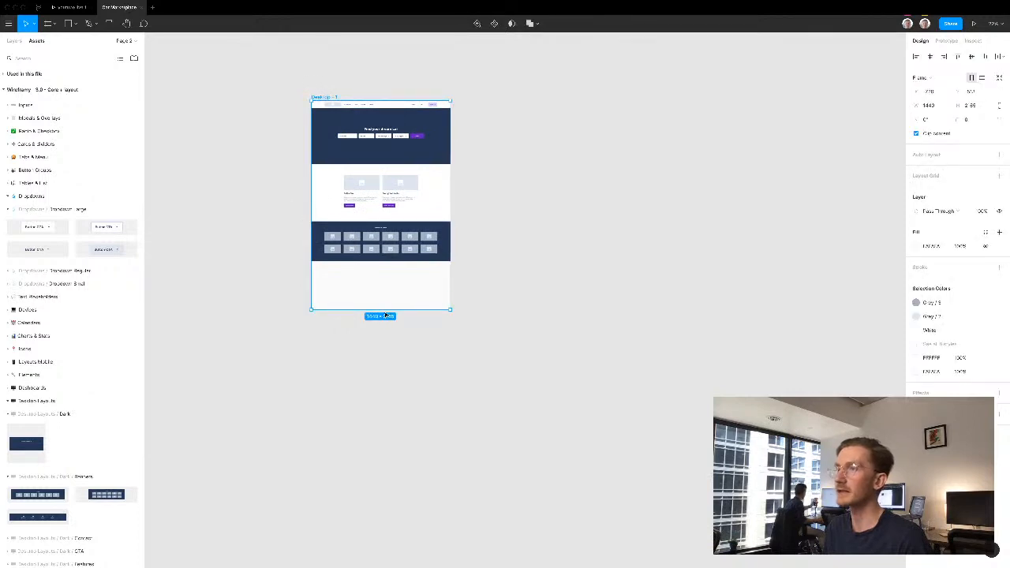
drag(386, 470, 386, 530)
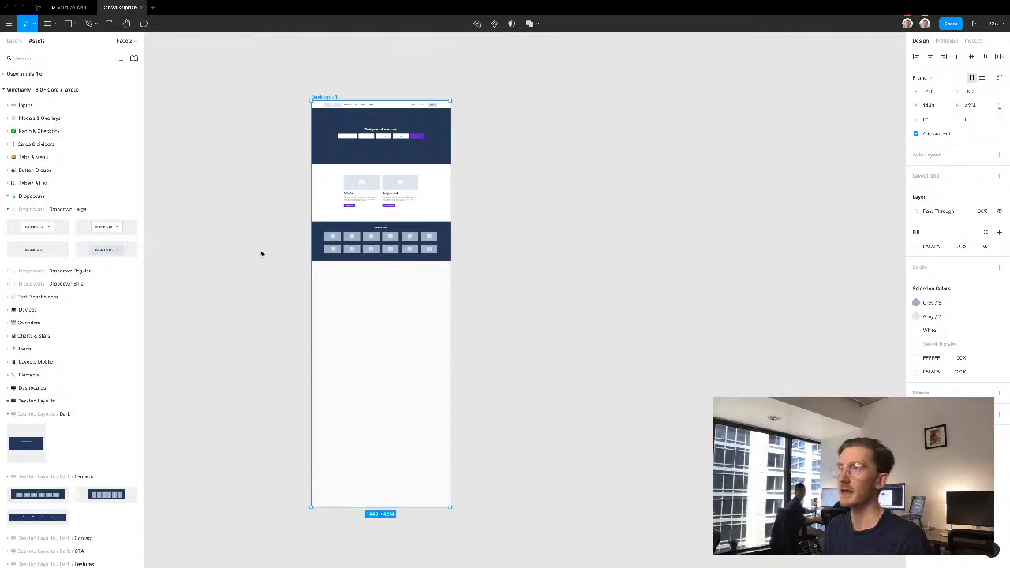
click(281, 250)
- Collapse the Dropdown Large component group and add the text "Find your type of ride" below the brand banner
drag(266, 172, 485, 358)
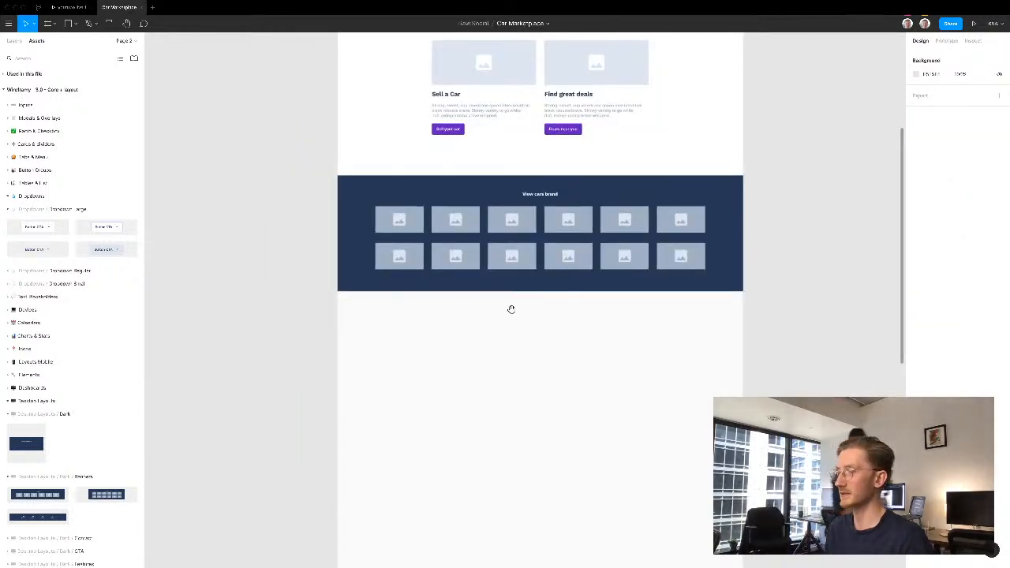
scroll(510, 307, down, 3)
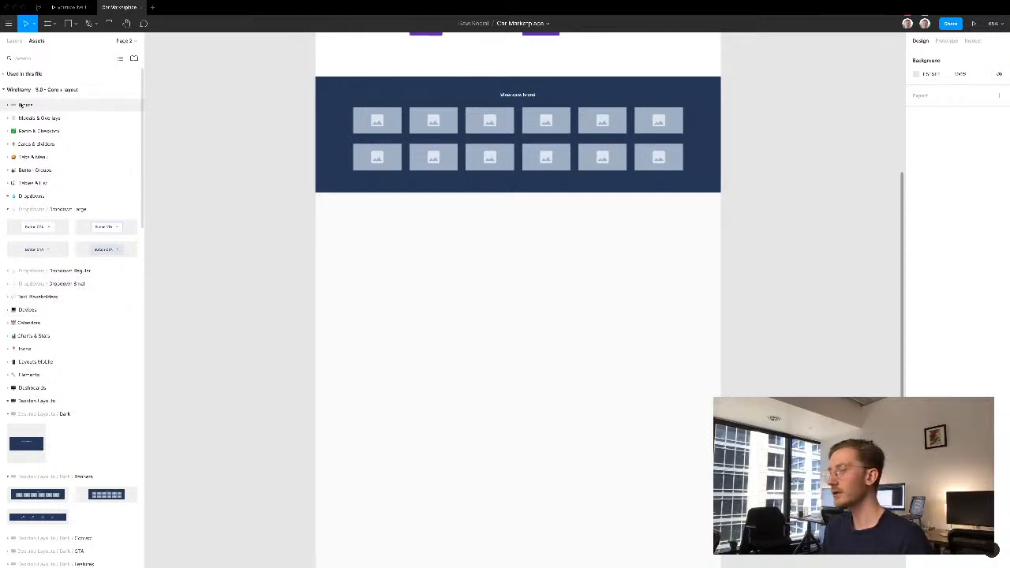
click(7, 209)
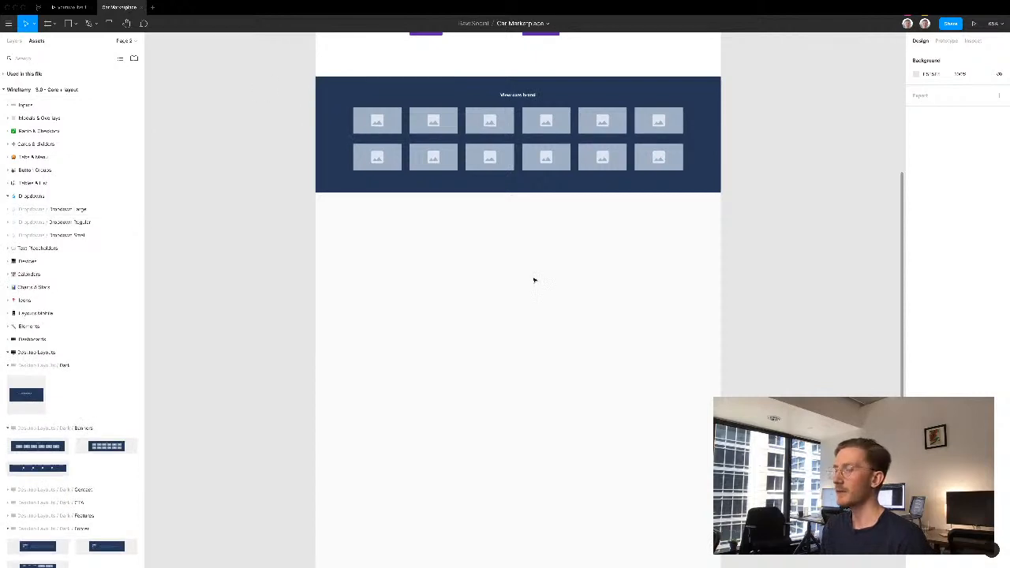
key(t)
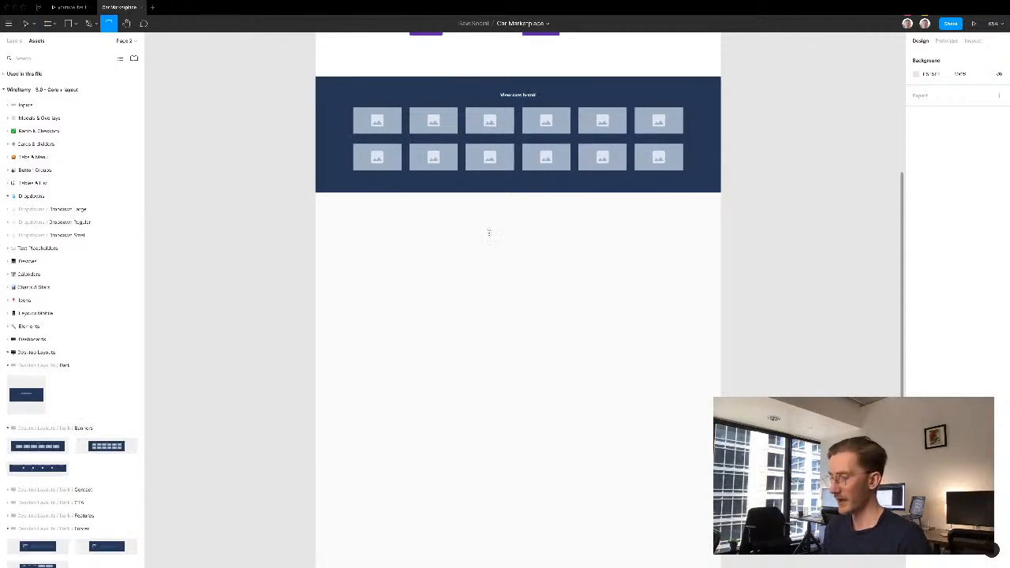
click(488, 233)
text(Find your type of ride)
key(ctrl+a)
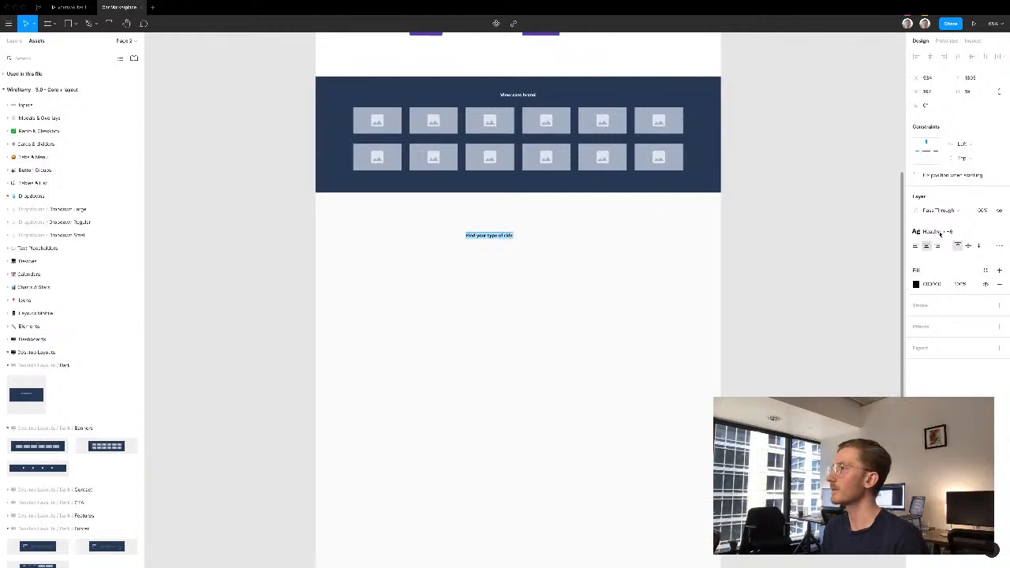
- Apply the H2 heading text style to the "Find your type of ride" text
click(984, 231)
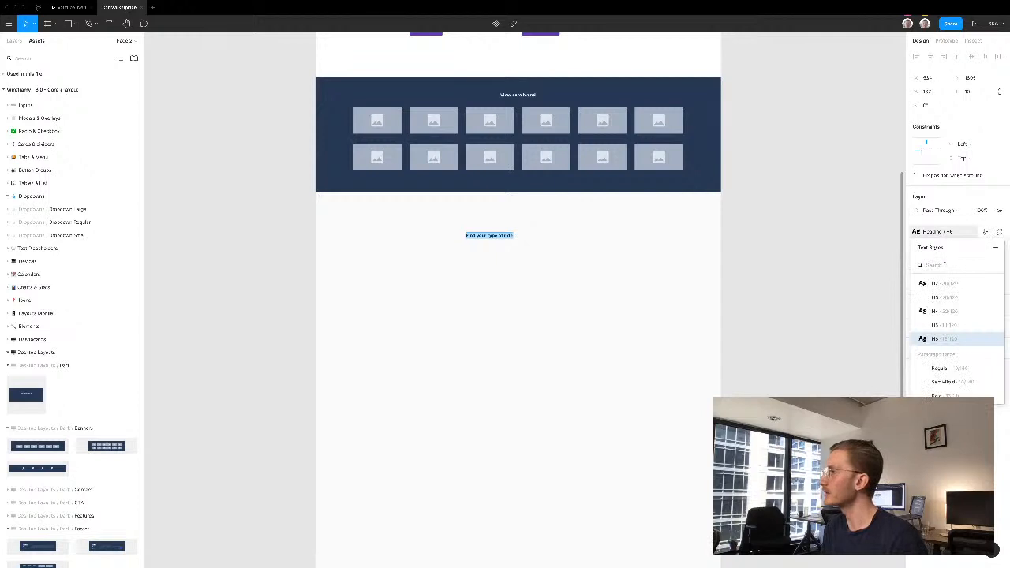
click(938, 285)
key(Escape)
key(Escape)
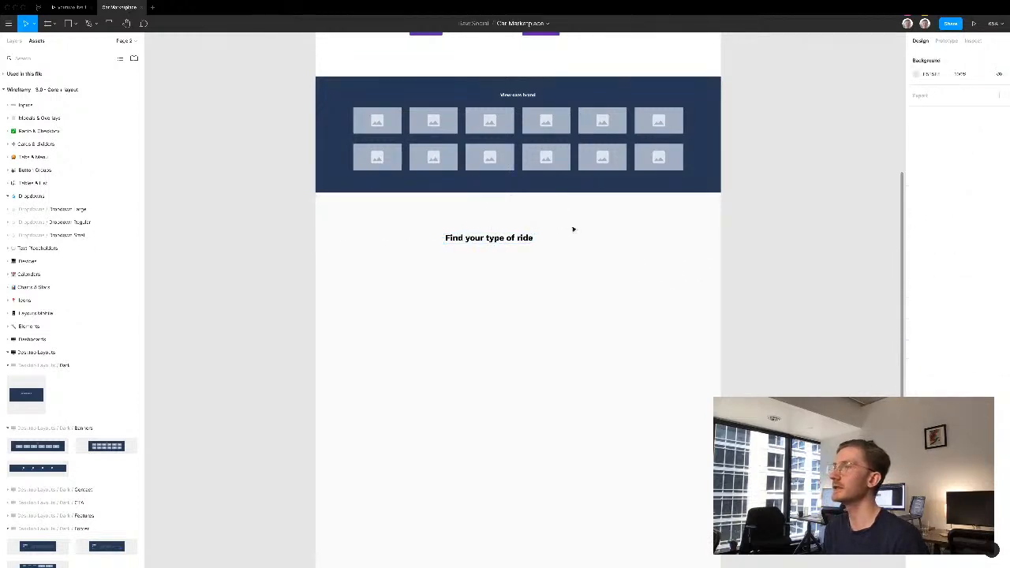
- Reposition the "Find your type of ride" heading below the brand banner and center it horizontally in the frame
scroll(573, 227, up, 5)
click(455, 247)
drag(456, 247, 486, 234)
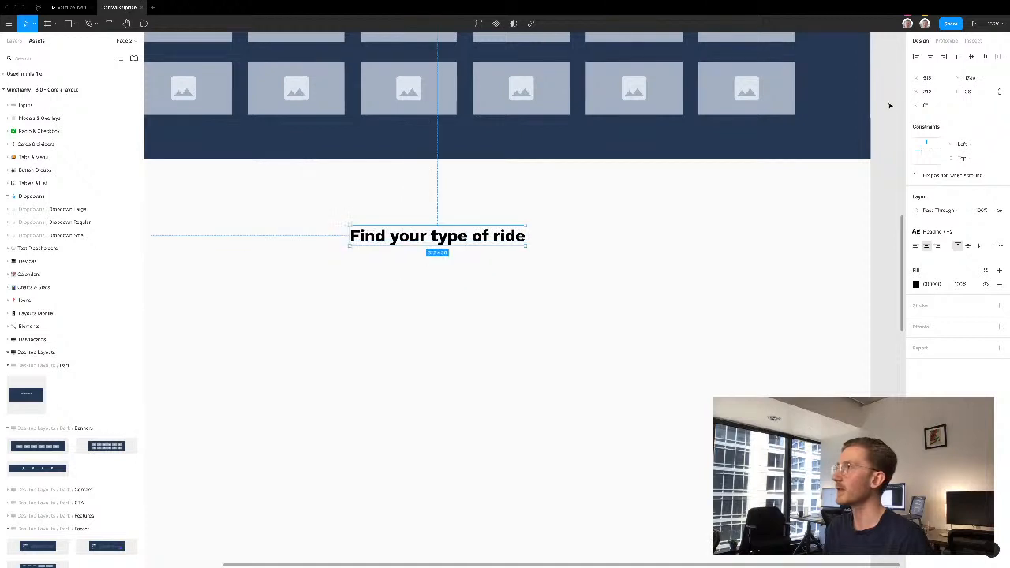
click(929, 57)
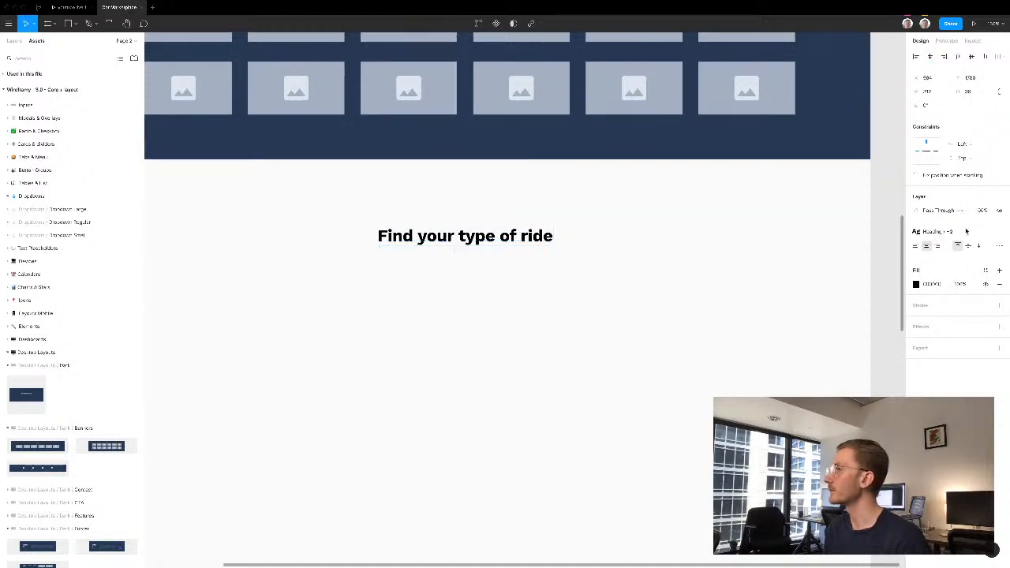
key(Escape)
scroll(537, 307, down, 3)
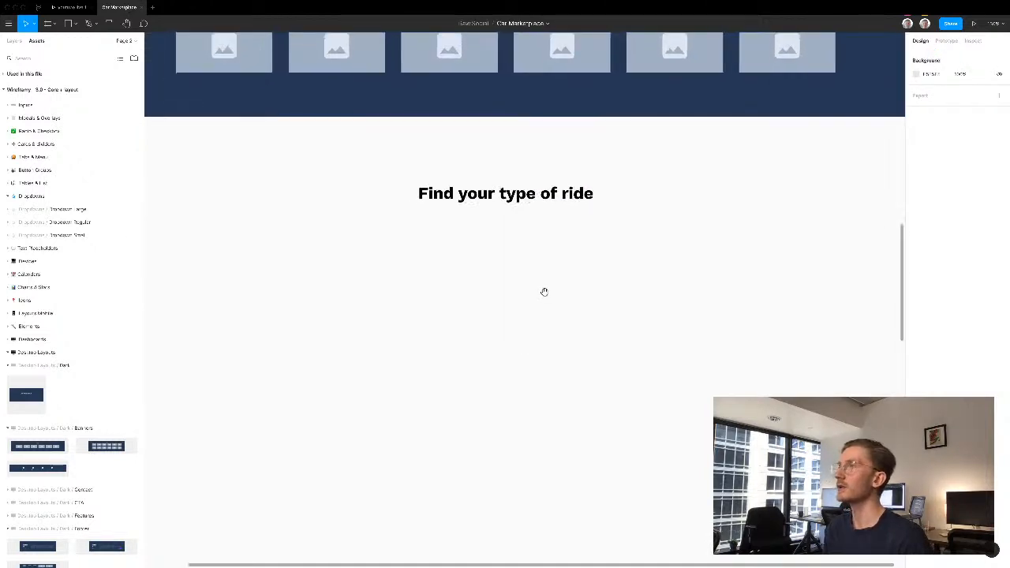
drag(544, 262, 548, 259)
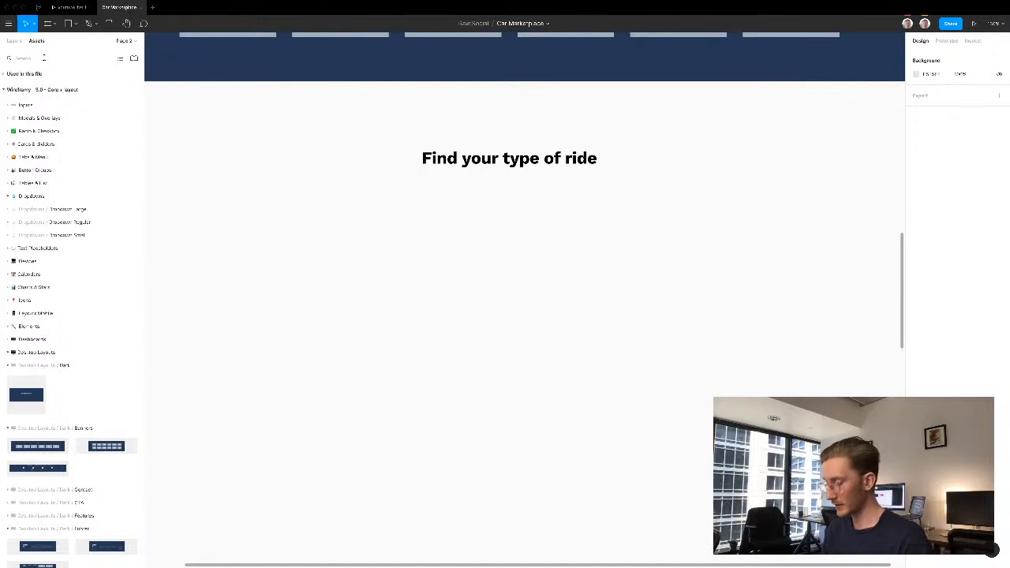
- Search the component library for "image" and place a square image placeholder below the "Find your type of ride" heading
click(43, 58)
text(mage)
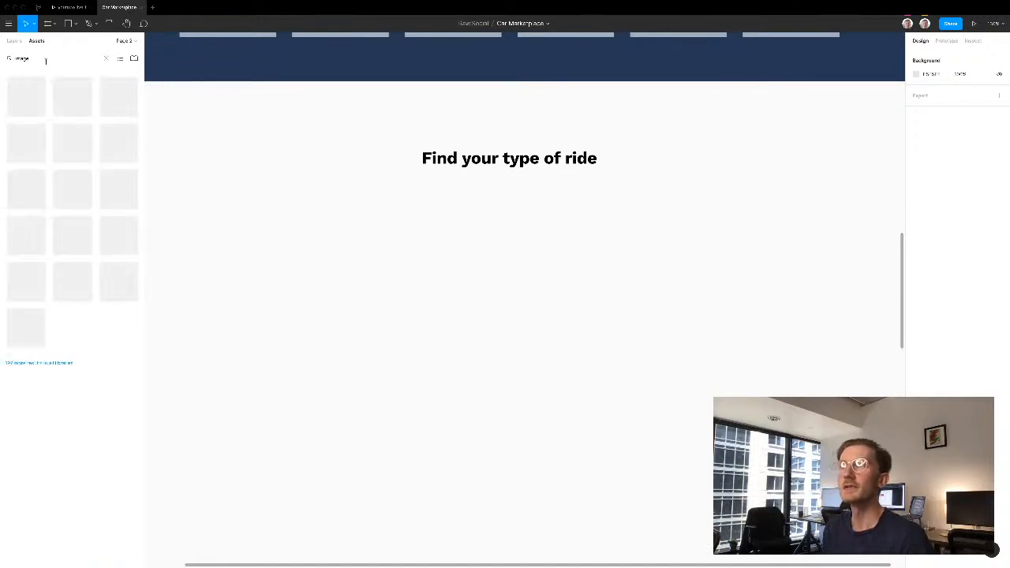
drag(203, 204, 283, 246)
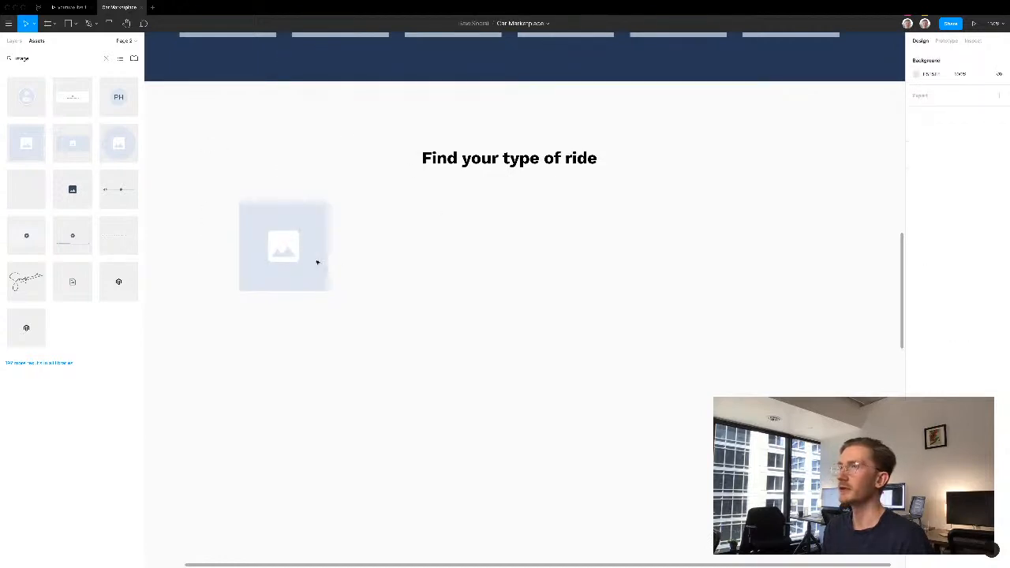
- Duplicate the "Find your type of ride" heading beneath the image placeholder and change the copy's text to "Sedan"
click(481, 164)
drag(489, 193, 313, 318)
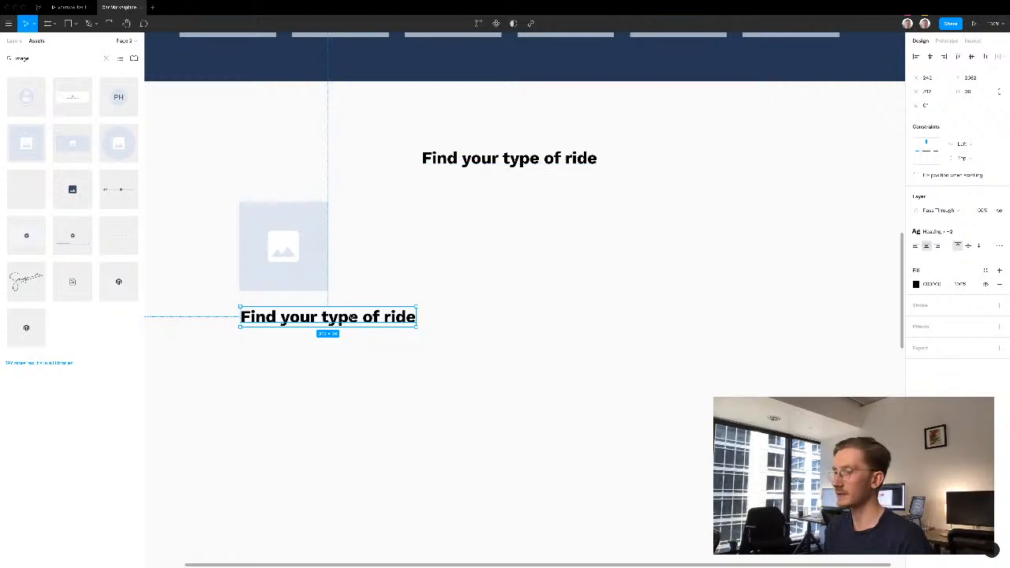
double_click(349, 315)
text(Sedan)
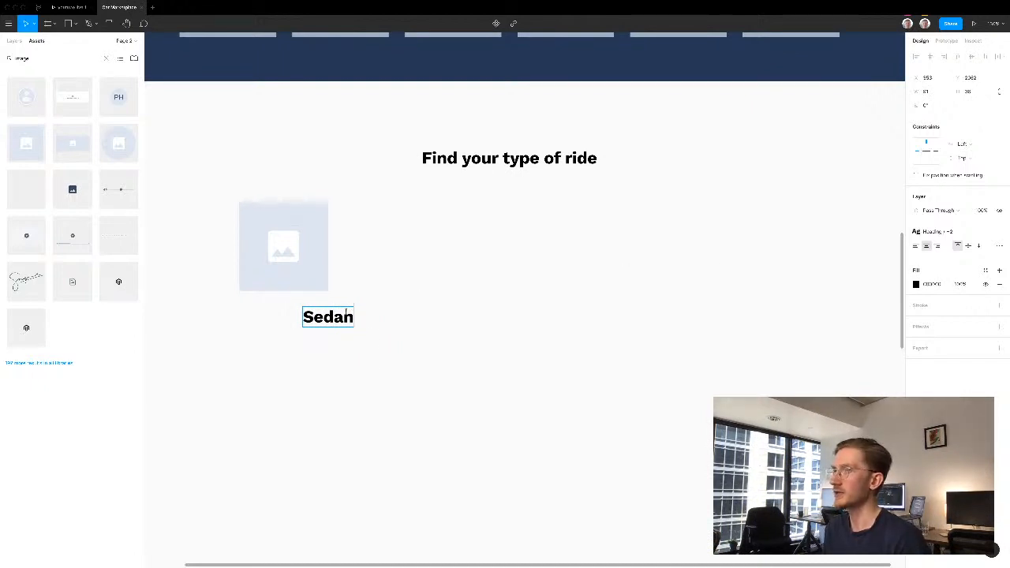
- Apply the H6 heading text style to the "Sedan" label
key(ctrl+a)
click(940, 231)
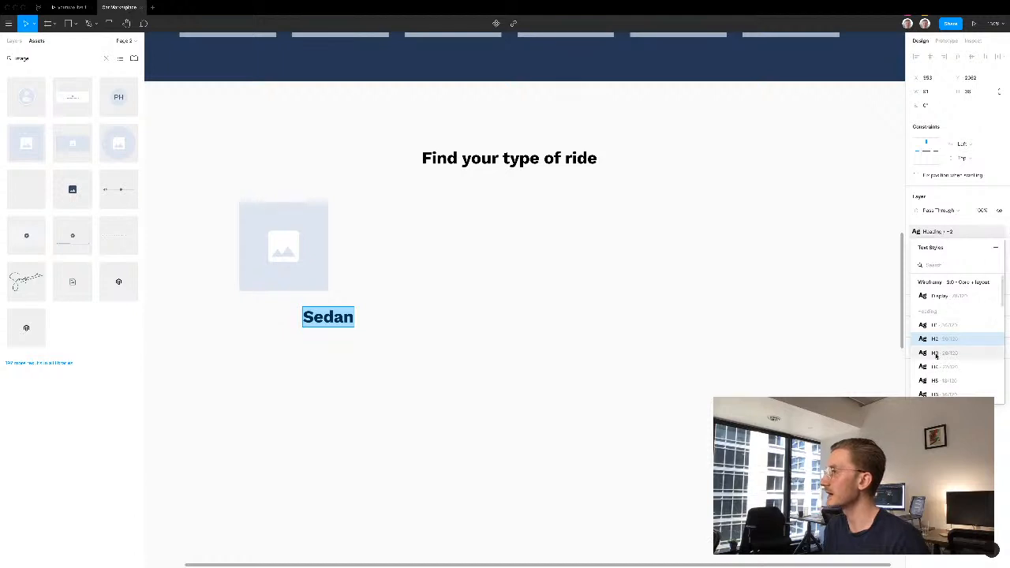
click(938, 387)
key(Escape)
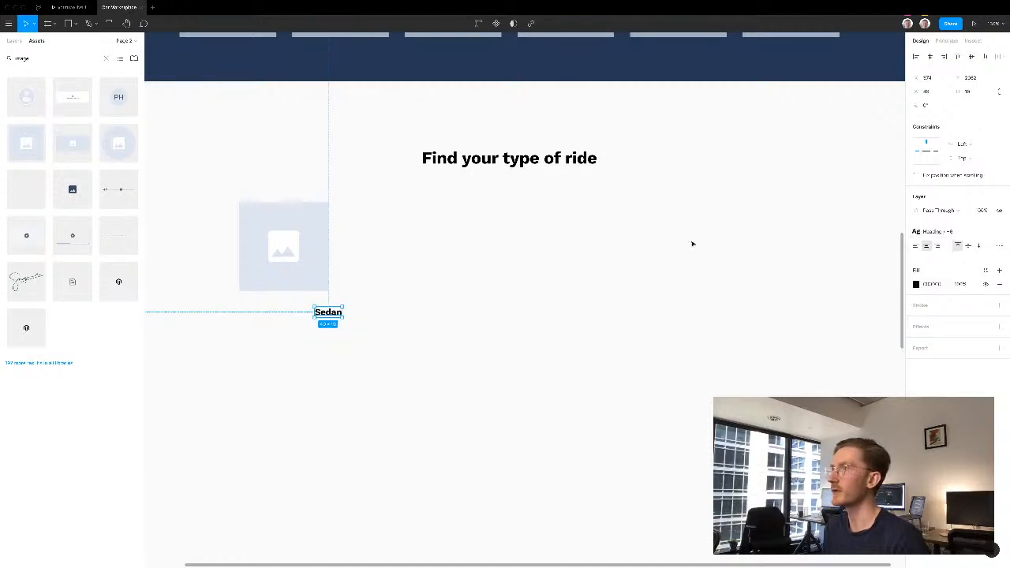
- Left-align the "Sedan" text and position it just below the image placeholder, flush with its left edge
click(655, 236)
click(327, 313)
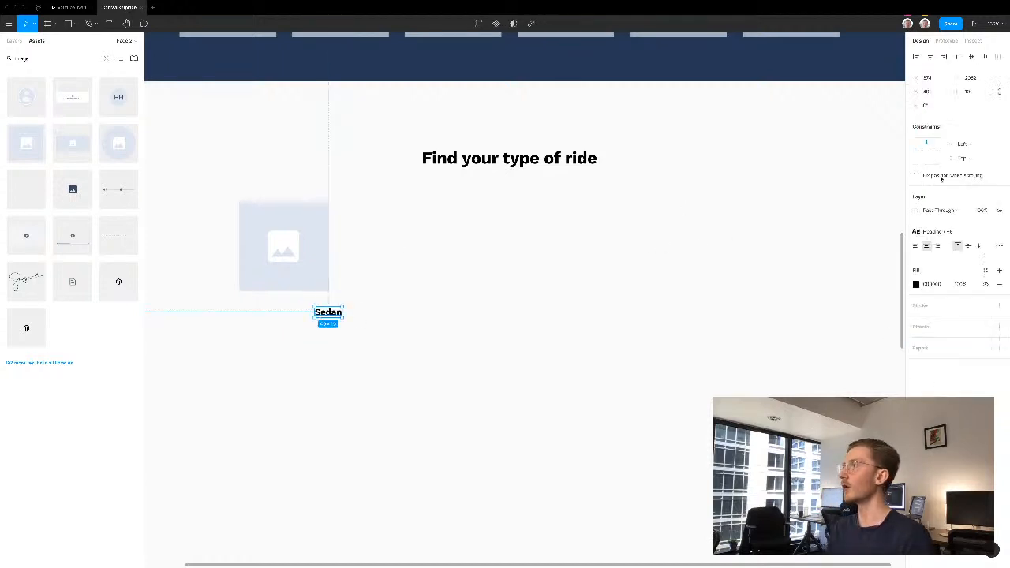
click(918, 246)
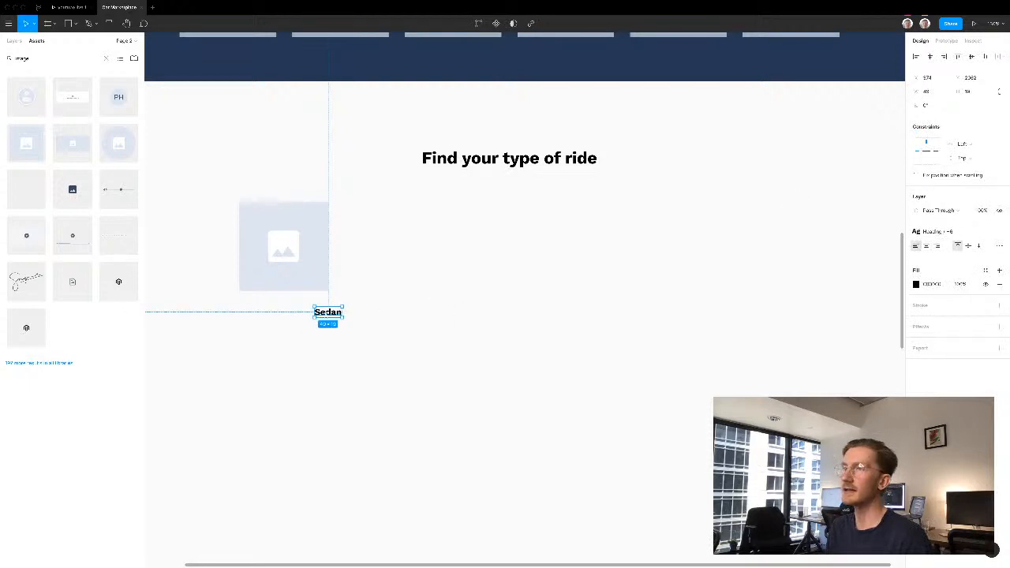
drag(330, 313, 253, 306)
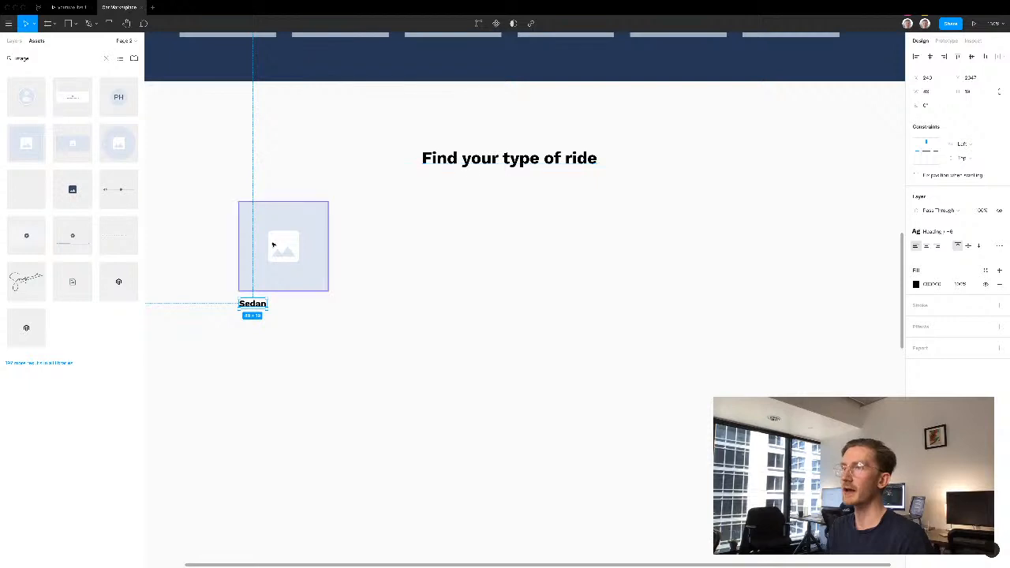
- Group the image placeholder with its "Sedan" label and place a duplicate of the card beside it
shift+click(273, 244)
key(ctrl+g)
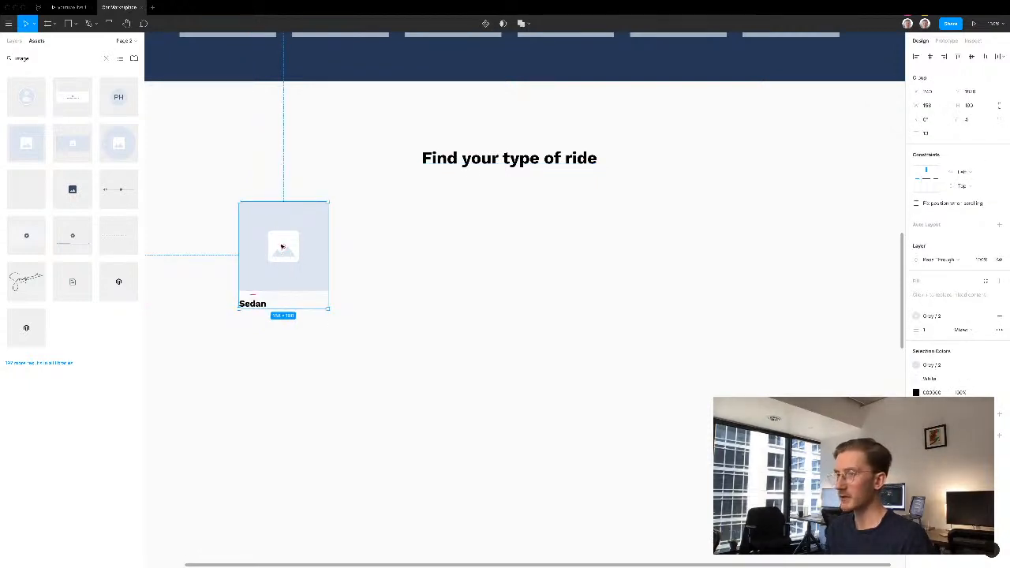
drag(252, 254, 338, 259)
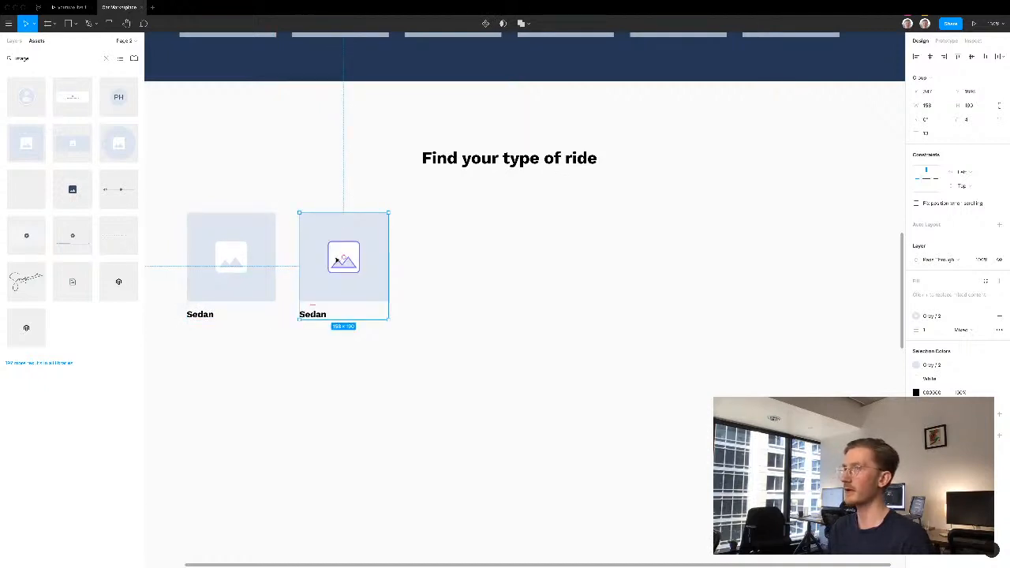
- Change the label of the duplicated card to "Wagon"
click(318, 328)
double_click(319, 315)
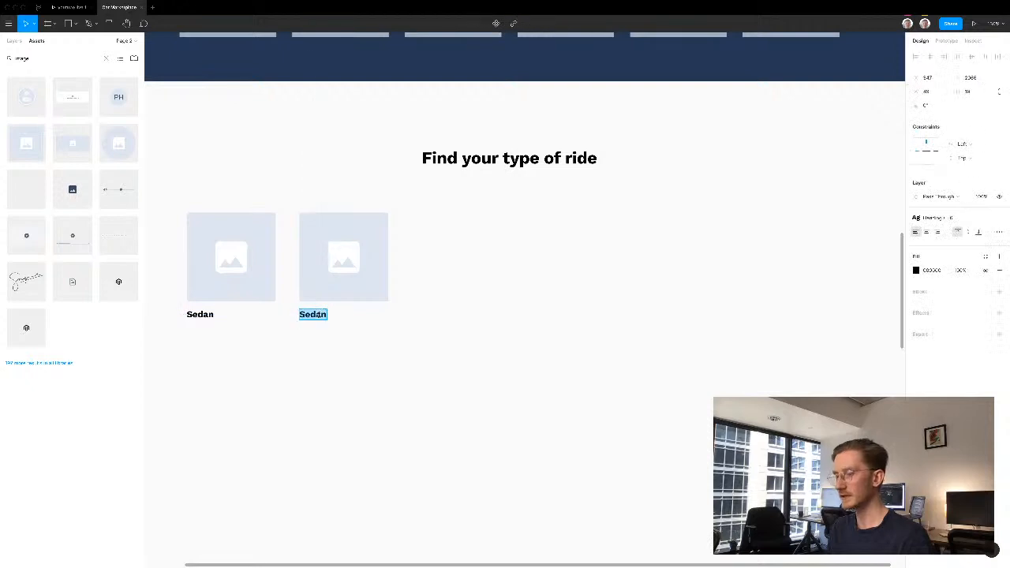
text(Wagon)
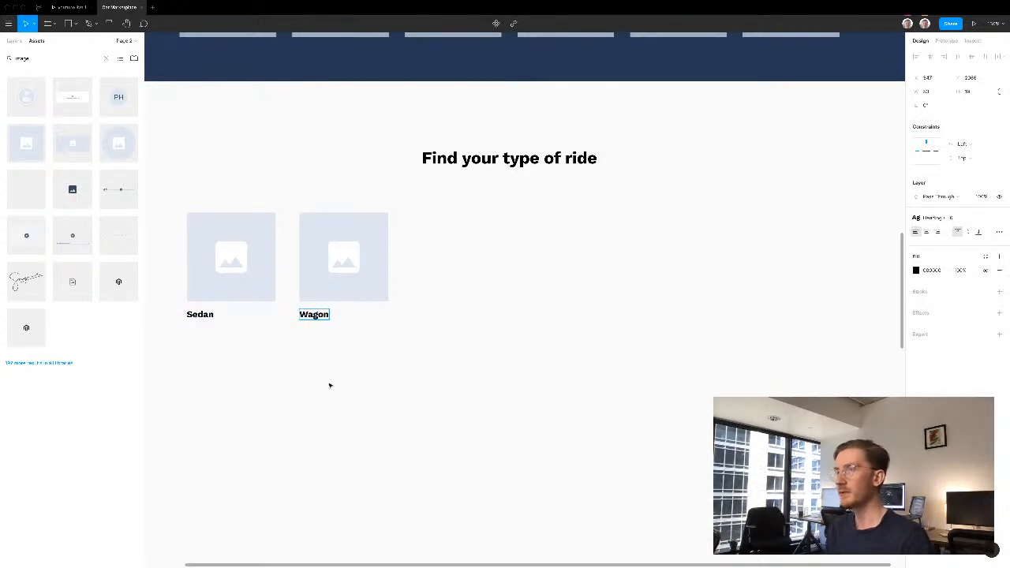
click(325, 377)
- Put the Sedan and Wagon cards in a horizontal auto layout and duplicate the Wagon card four times to make a six-card row
drag(181, 351, 369, 276)
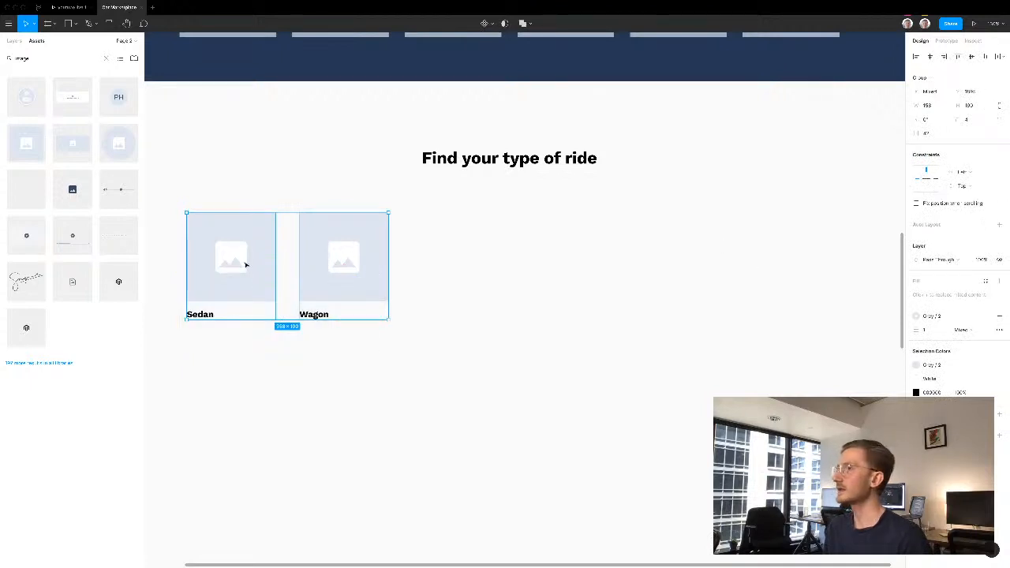
click(998, 225)
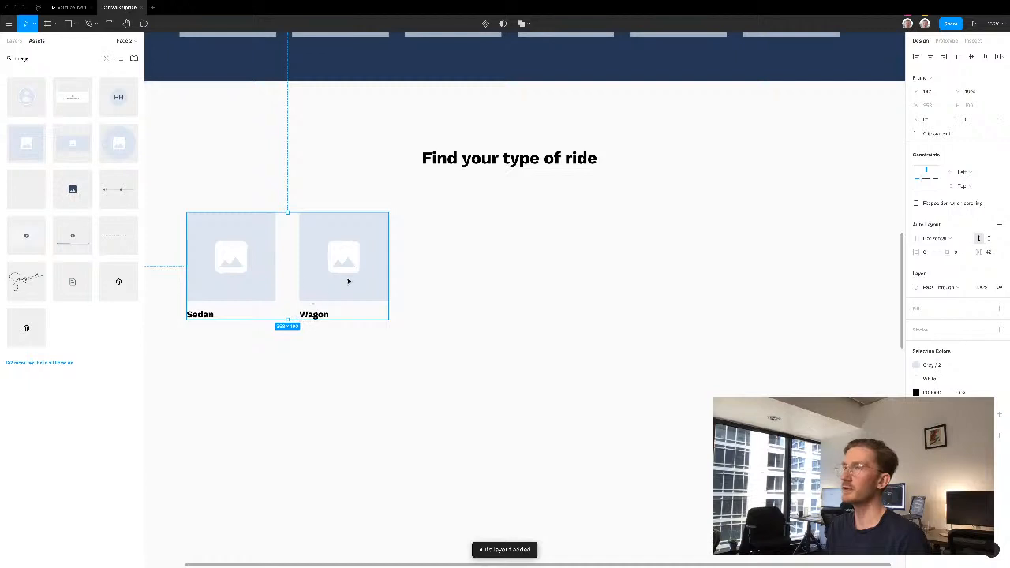
click(348, 280)
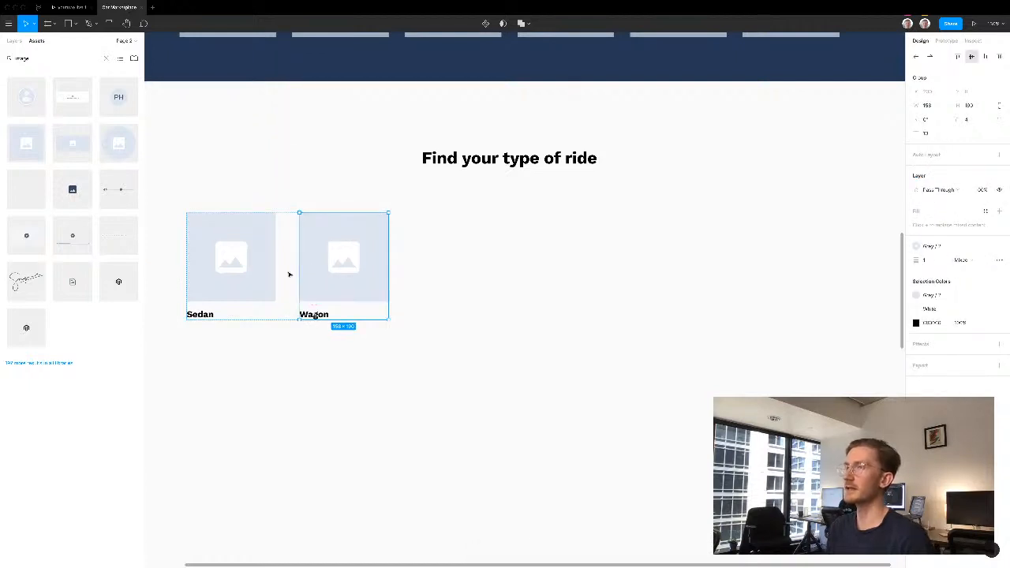
key(ctrl+d)
key(ctrl+d)
key(ctrl+d)
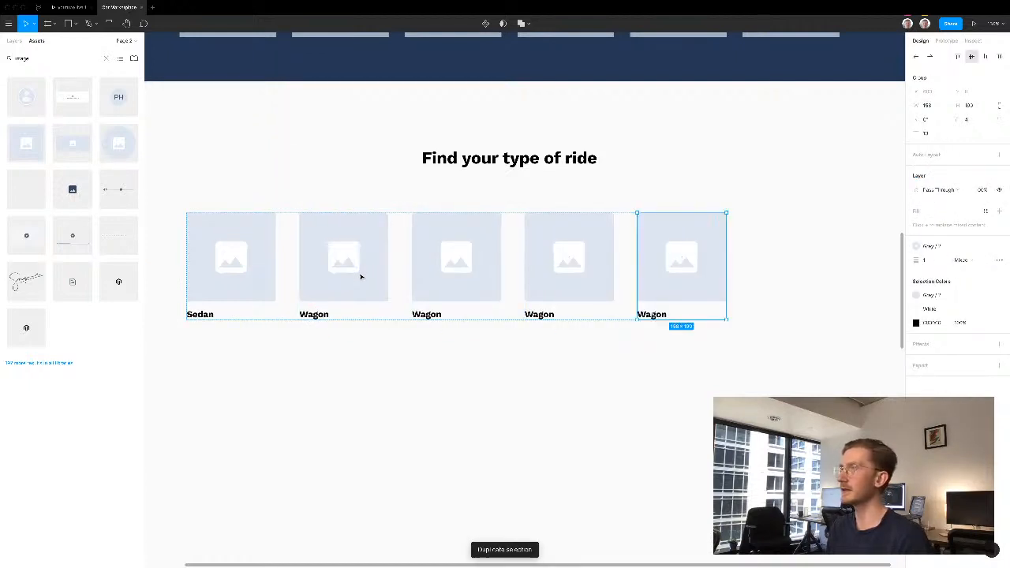
key(ctrl+d)
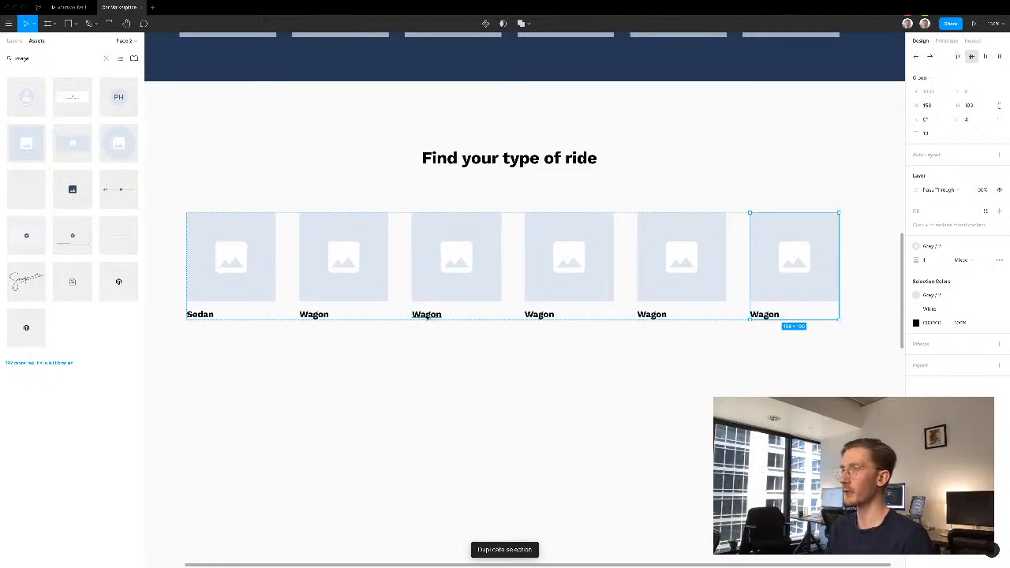
- Rename the labels of the four duplicated Wagon cards to "Hatch", "Ute", "SUV" and "Truck", in that order
double_click(427, 314)
text(Hatch)
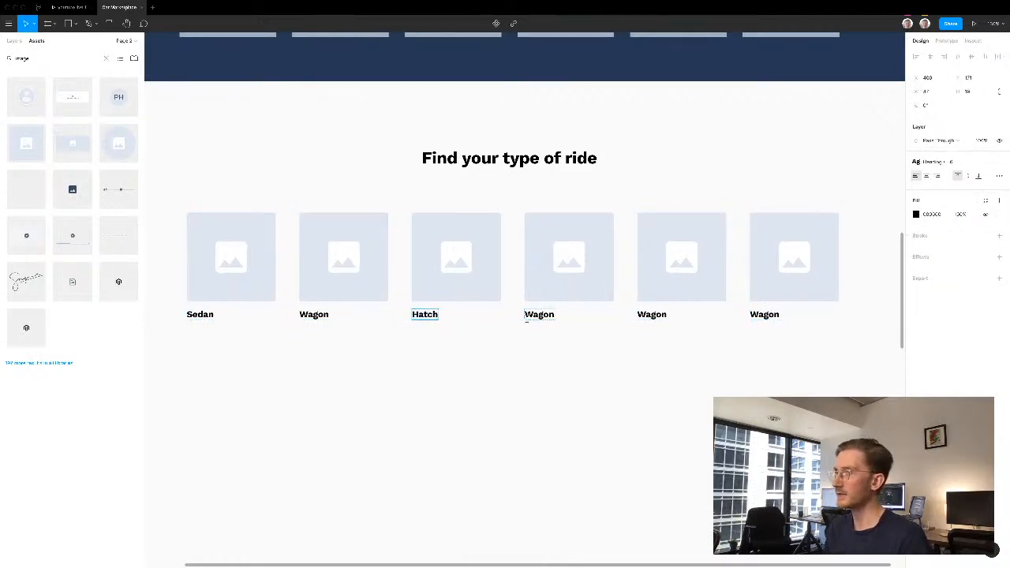
double_click(540, 315)
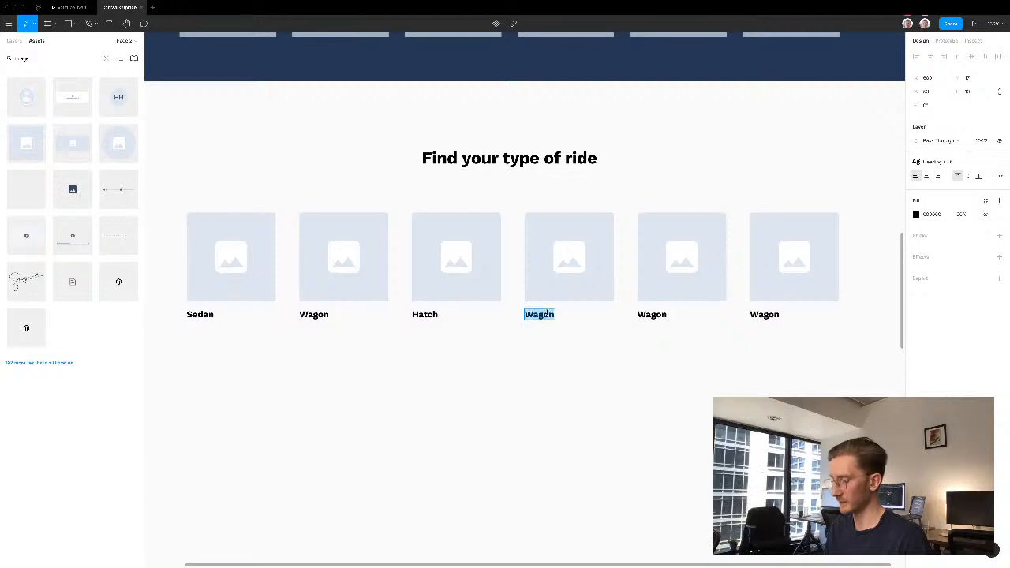
text(Ute)
double_click(651, 314)
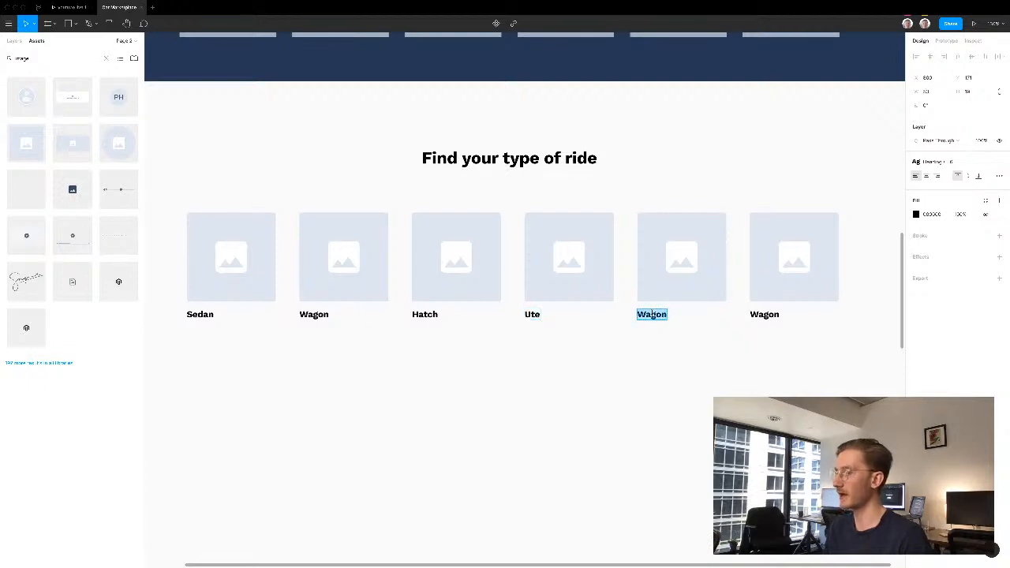
text(SUV)
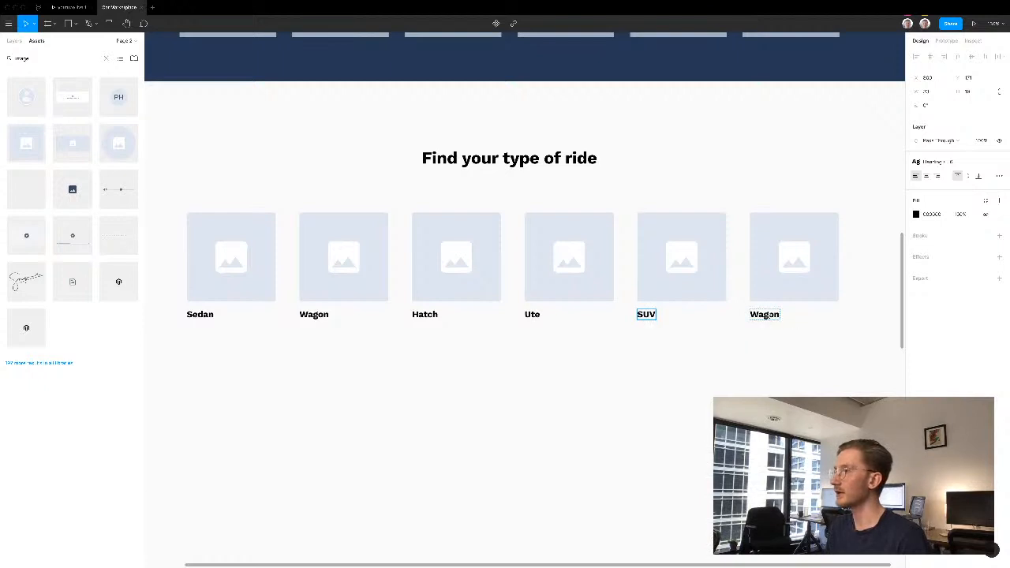
double_click(765, 314)
text(Tuck)
key(BackSpace)
key(BackSpace)
key(BackSpace)
text(ruck)
key(Escape)
click(607, 408)
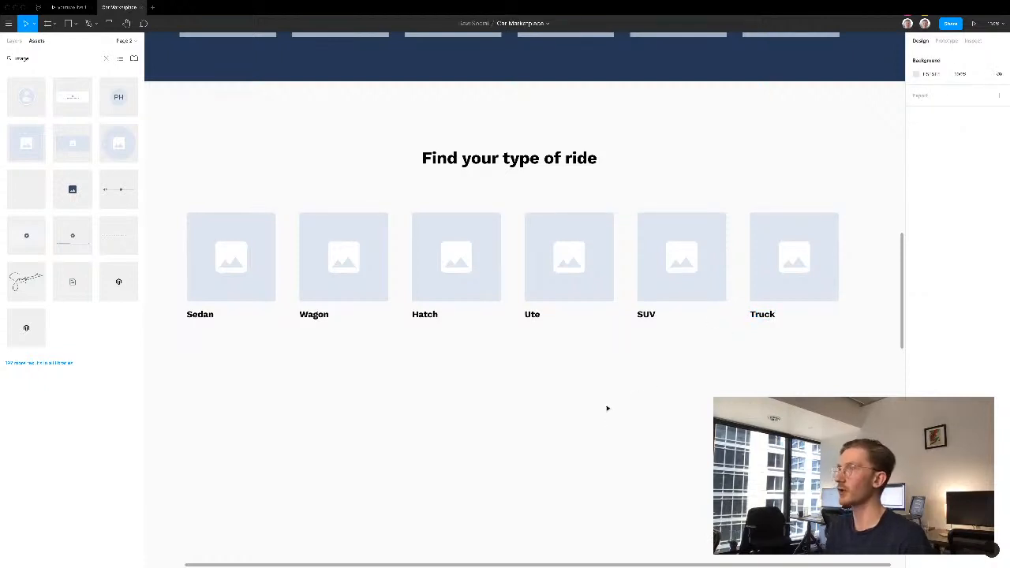
- Search the component library for "footer" and place the dark Footer 2 component below the ride-type cards, centered horizontally in the frame
ctrl+scroll(608, 408, down, 5)
scroll(595, 295, down, 3)
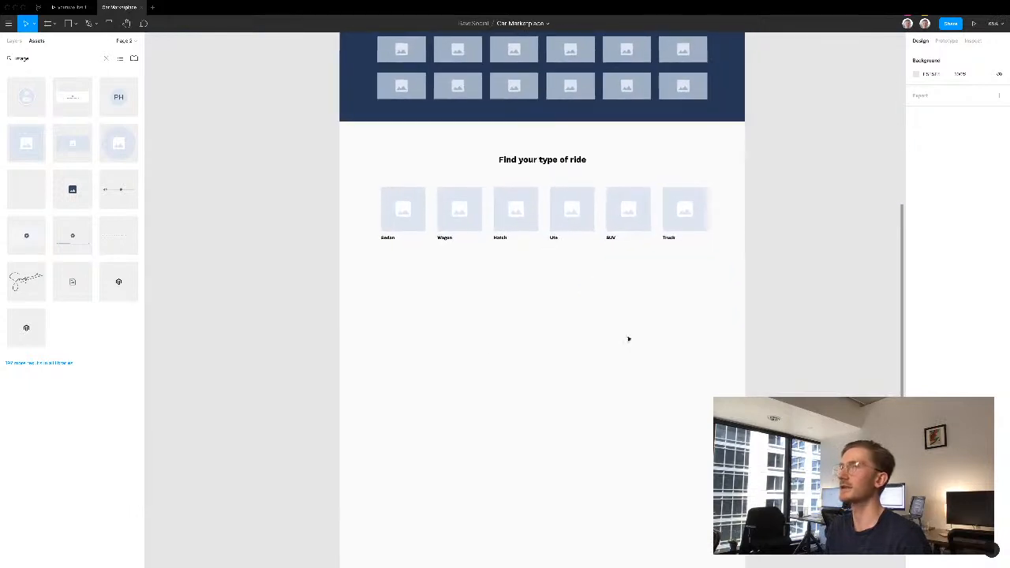
double_click(29, 60)
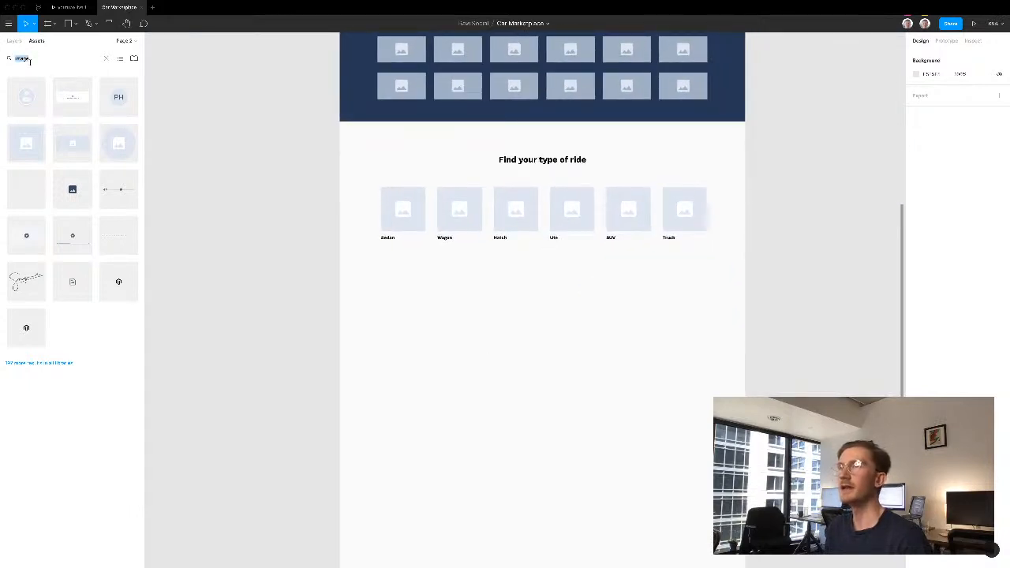
key(BackSpace)
text(foot)
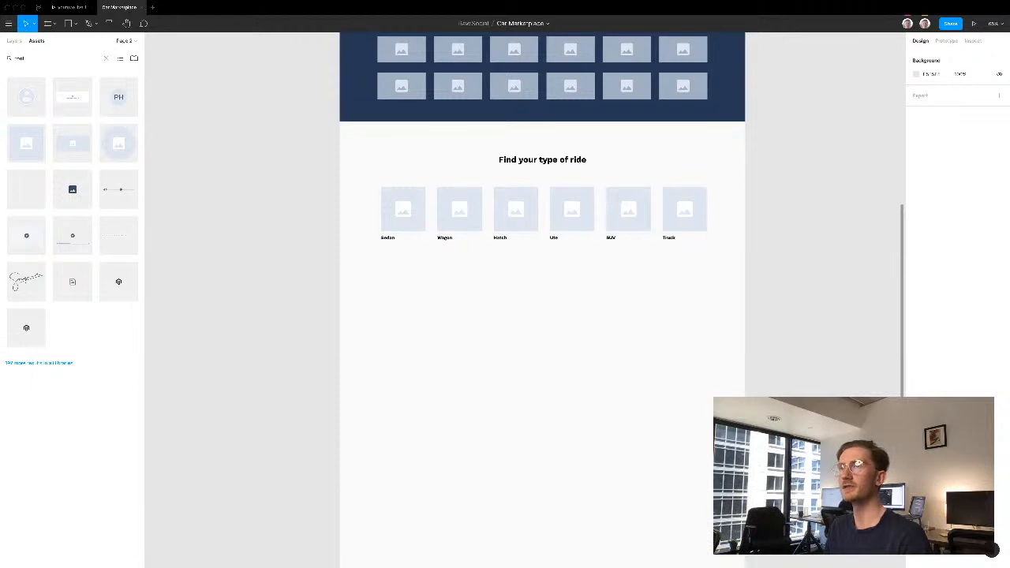
text(er)
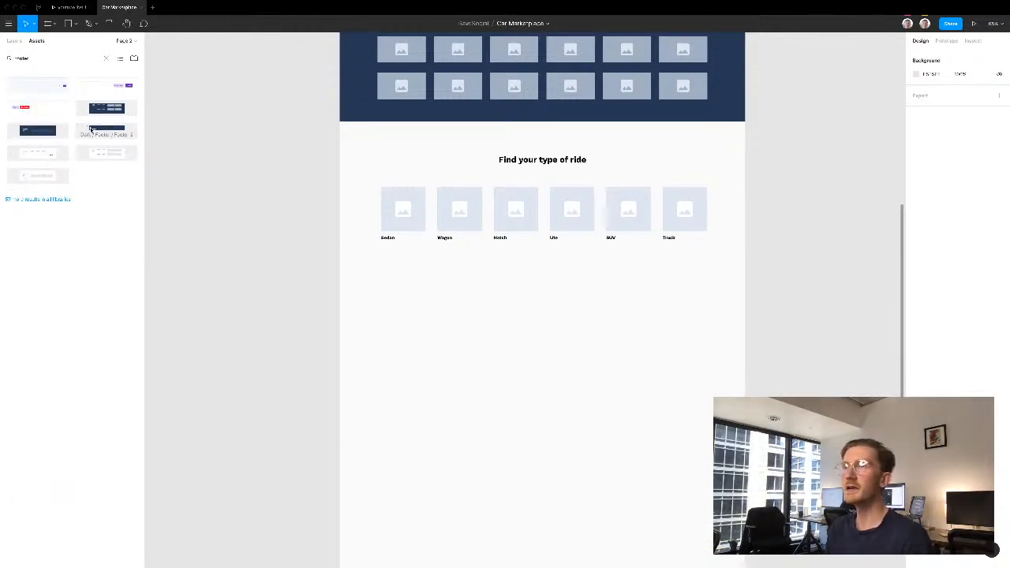
drag(91, 129, 482, 325)
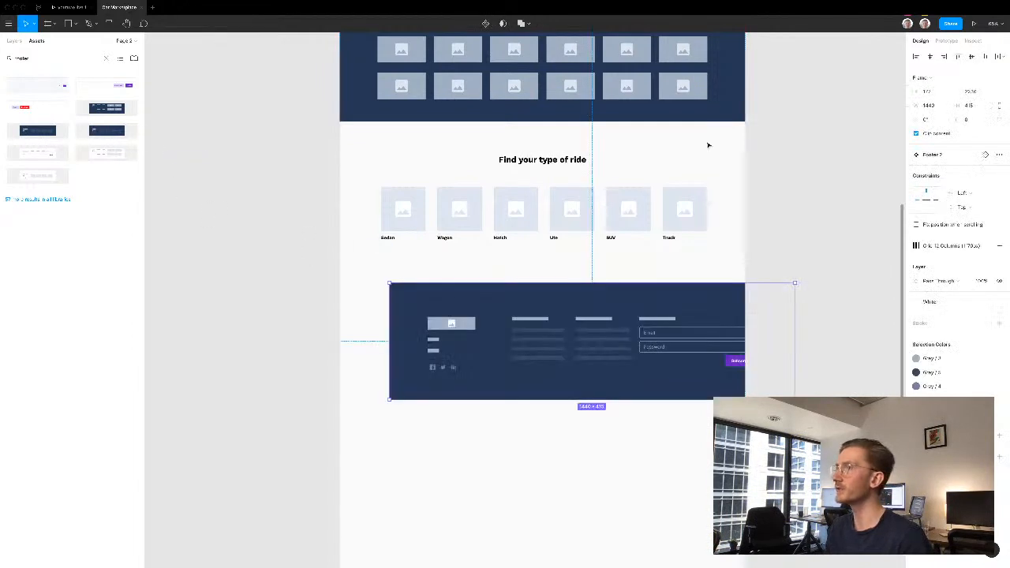
key(alt+h)
click(793, 219)
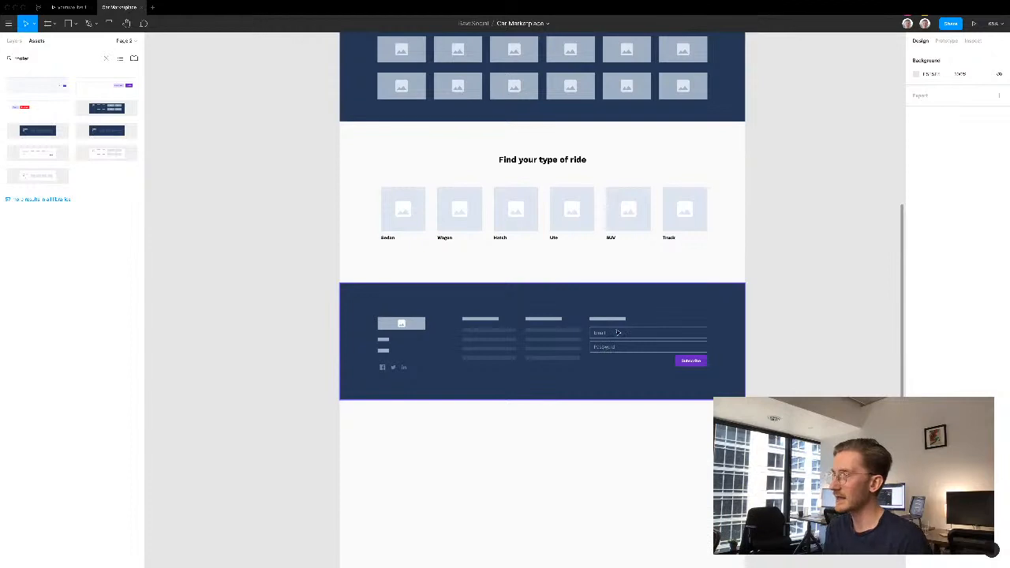
- Shorten the desktop frame so its bottom edge ends at the bottom of the footer
alt+click(779, 294)
alt+click(784, 301)
drag(735, 295, 575, 304)
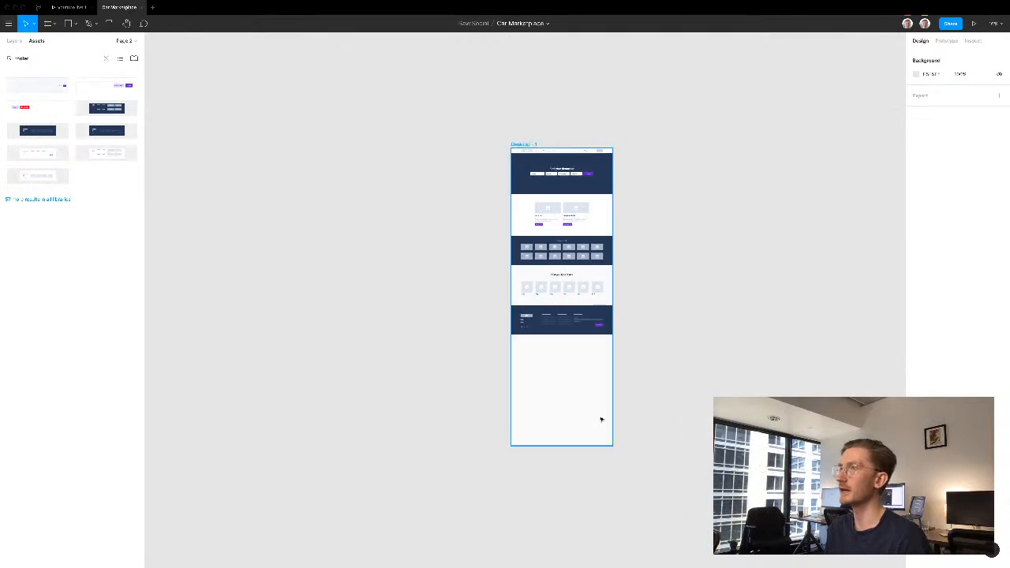
click(573, 440)
drag(585, 445, 585, 337)
click(642, 351)
- Review the whole wireframe from the footer up to the navigation bar and hero search section
scroll(643, 351, up, 10)
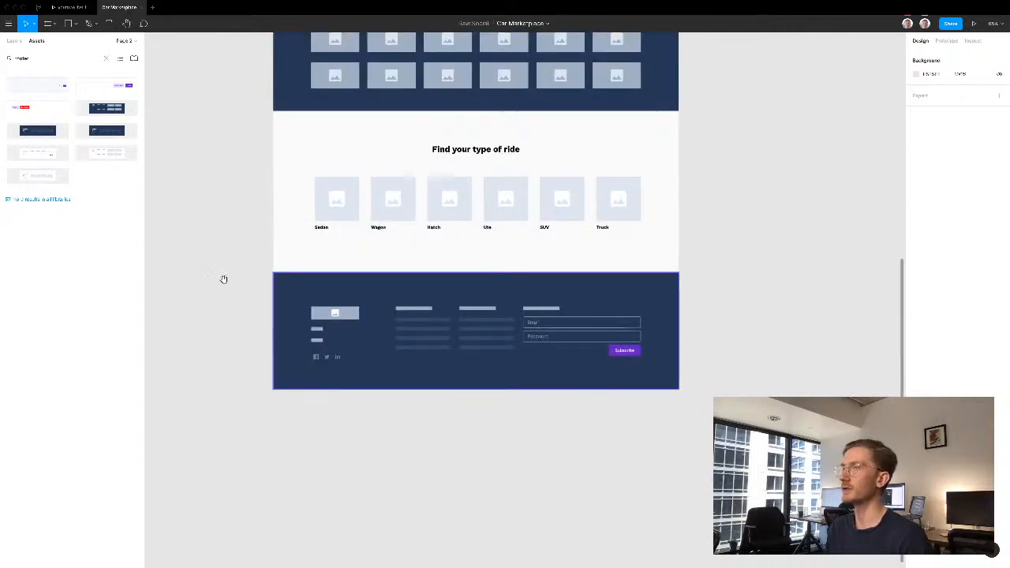
scroll(228, 237, up, 3)
scroll(231, 198, down, 5)
drag(232, 197, 277, 284)
drag(300, 75, 550, 477)
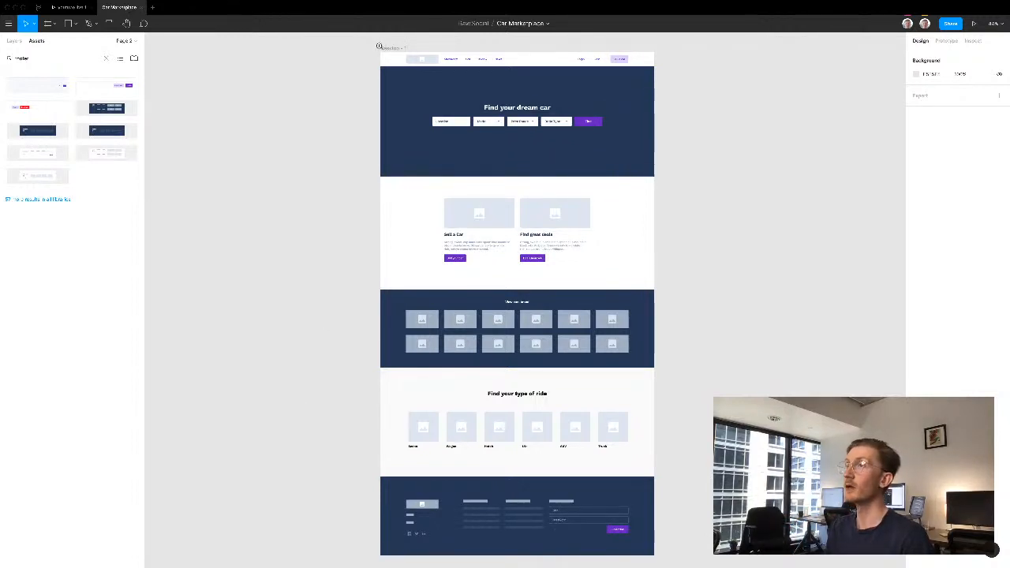
drag(378, 46, 668, 233)
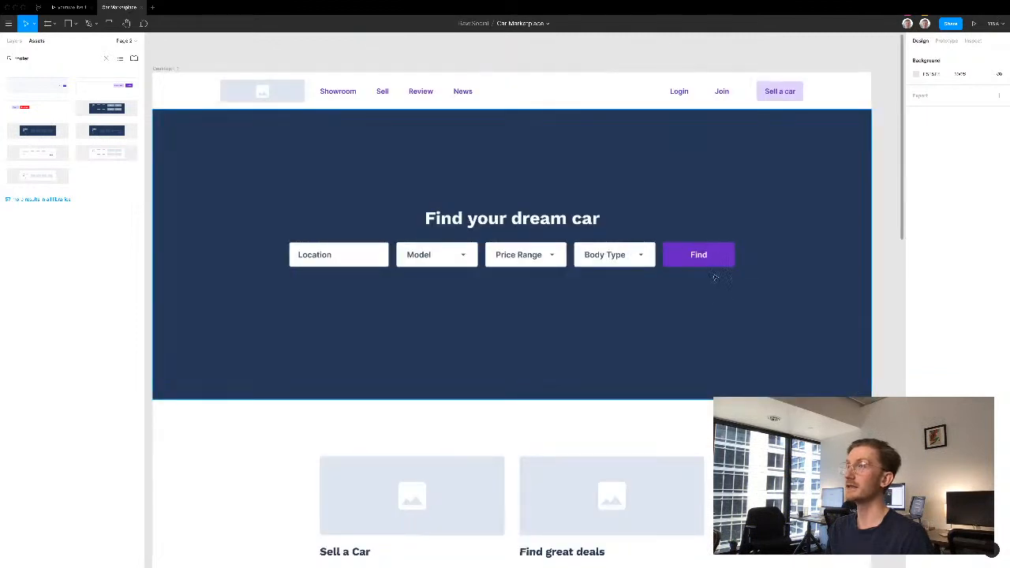
scroll(513, 316, down, 2)
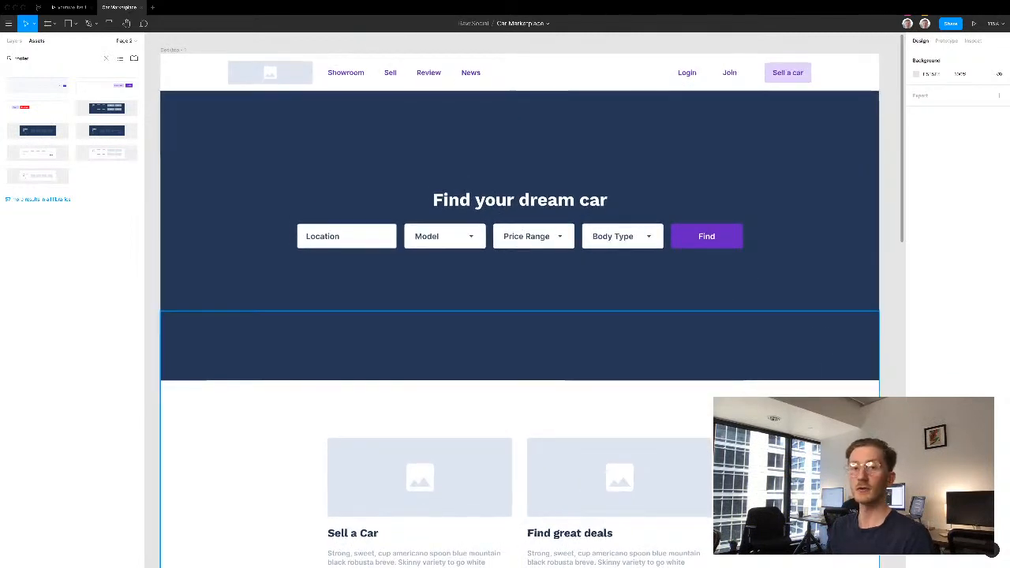
scroll(519, 305, down, 1)
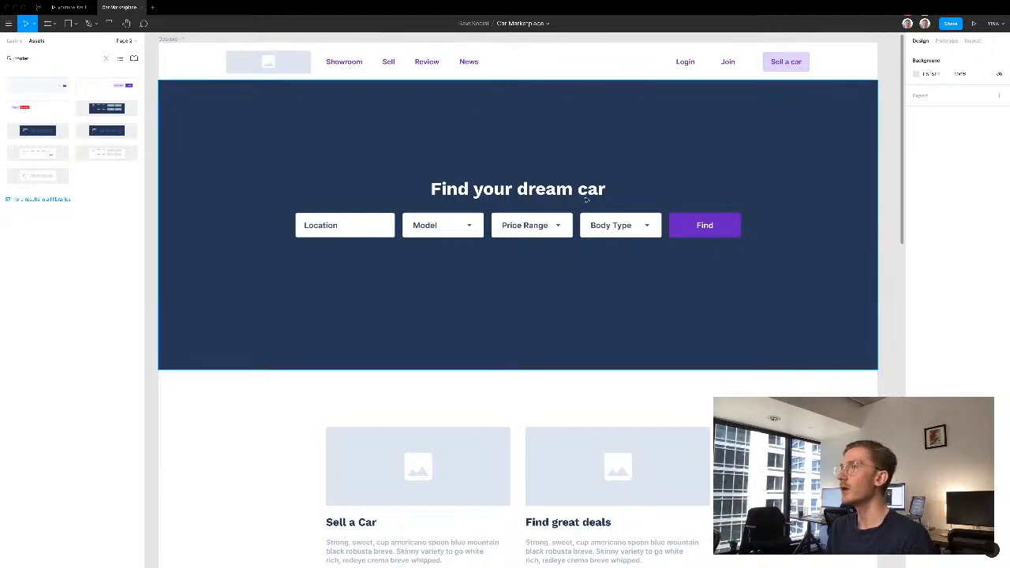
- Review the finished page from the hero search through the feature cards, brand banner and ride types to the footer and back up
scroll(586, 131, down, 2)
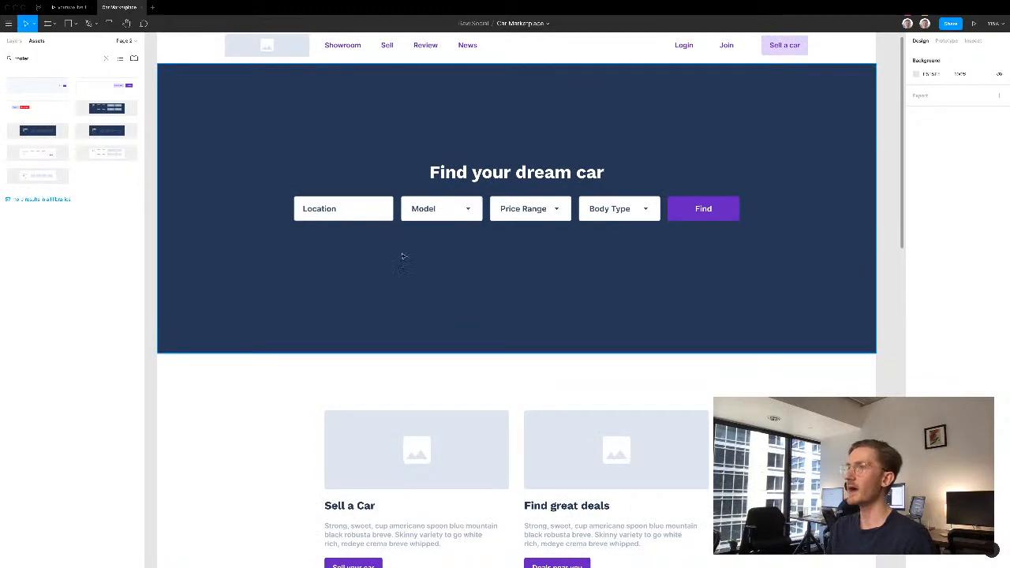
scroll(727, 289, down, 5)
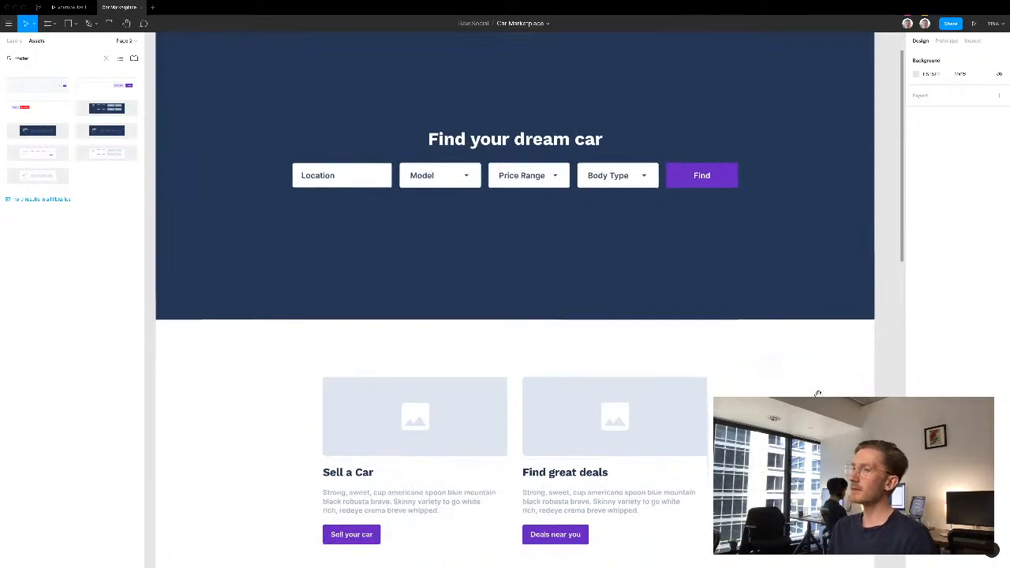
scroll(827, 220, down, 2)
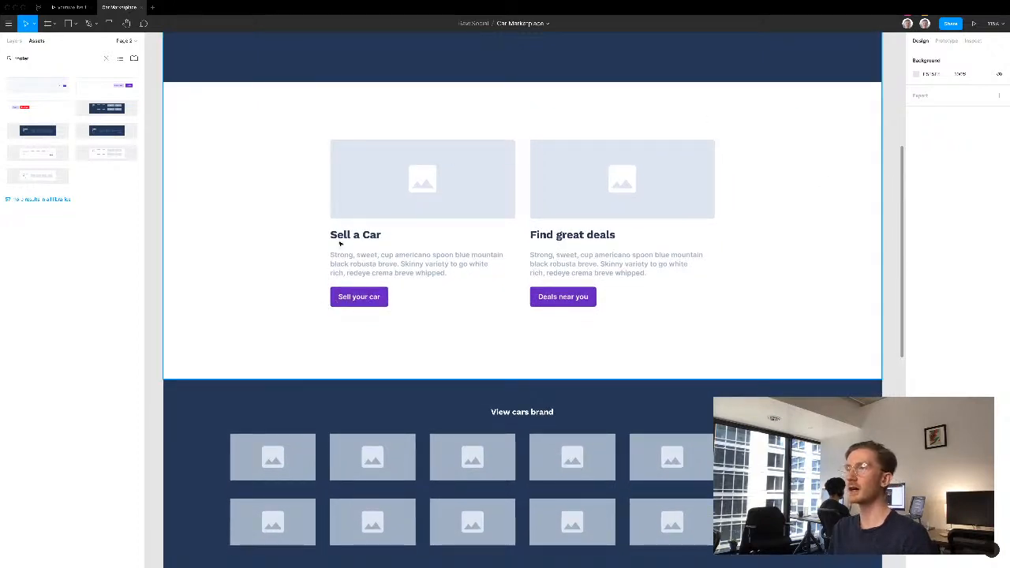
drag(714, 373, 699, 184)
scroll(629, 225, down, 5)
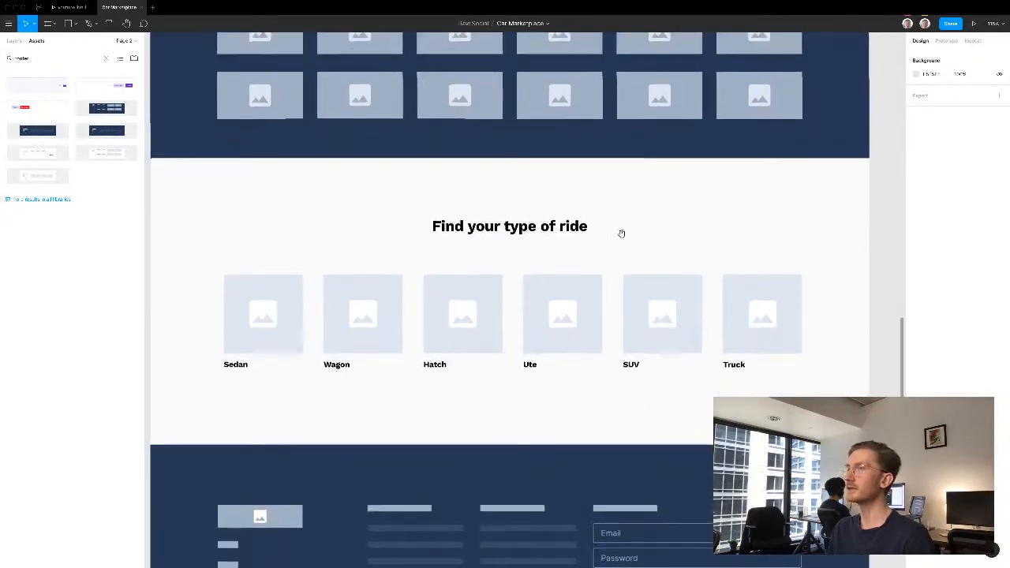
scroll(592, 398, down, 2)
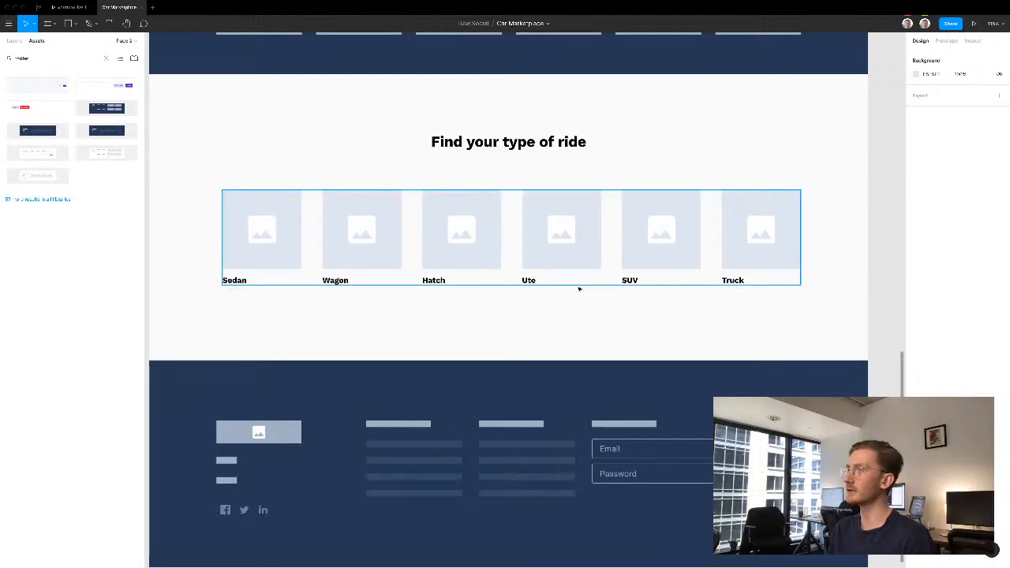
scroll(757, 337, down, 3)
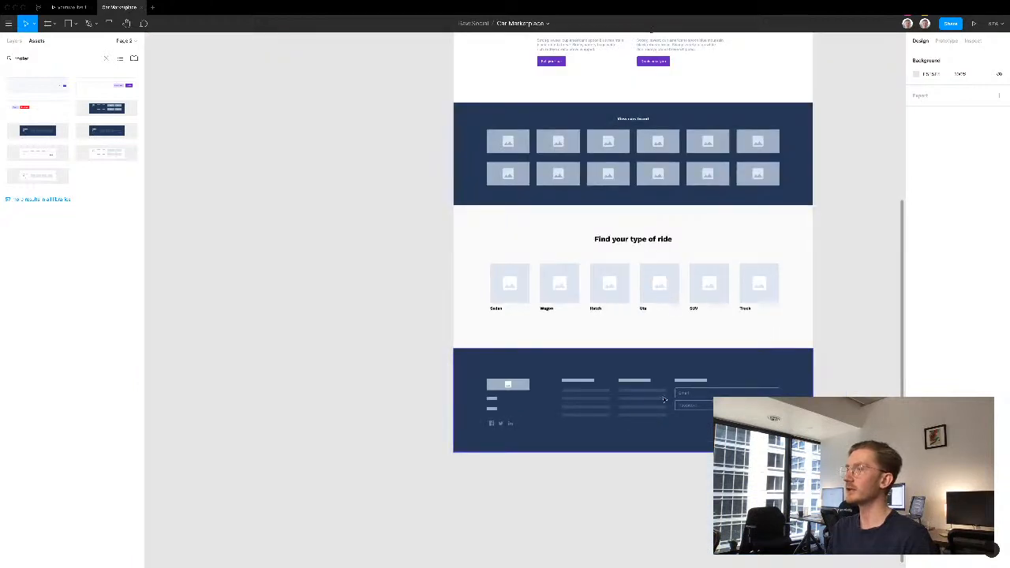
drag(647, 403, 573, 418)
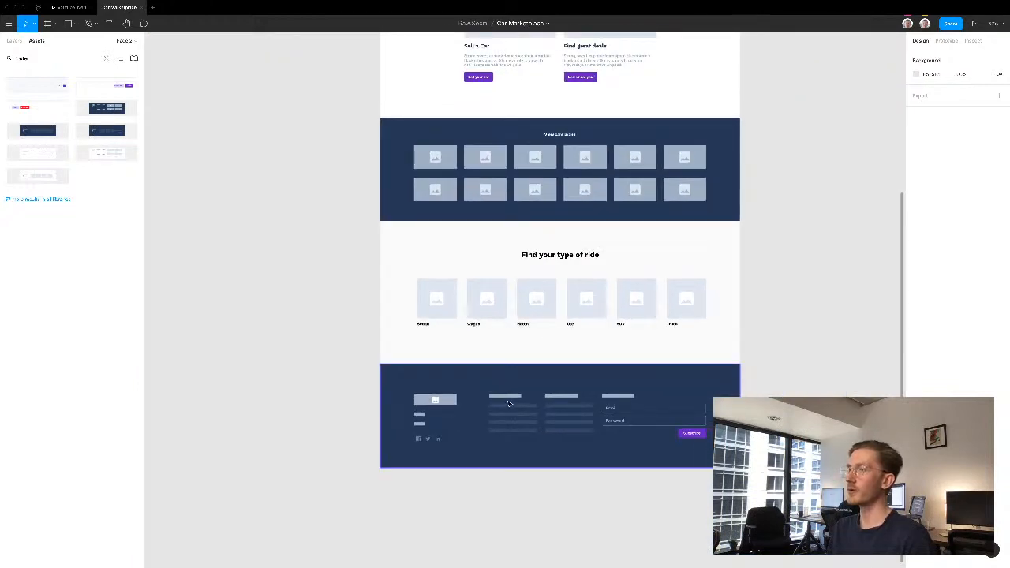
drag(754, 323, 672, 352)
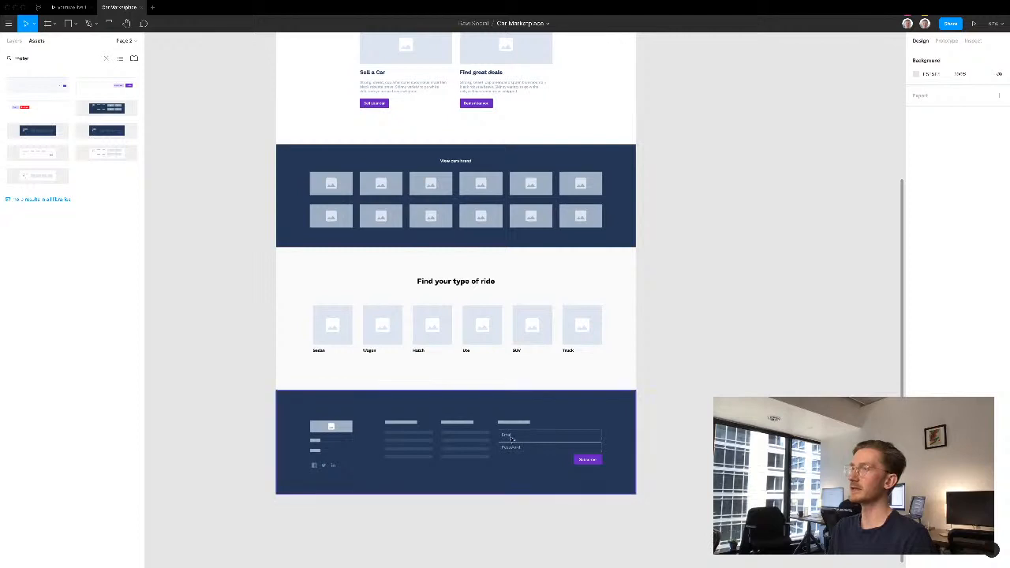
drag(687, 207, 671, 359)
drag(675, 177, 621, 261)
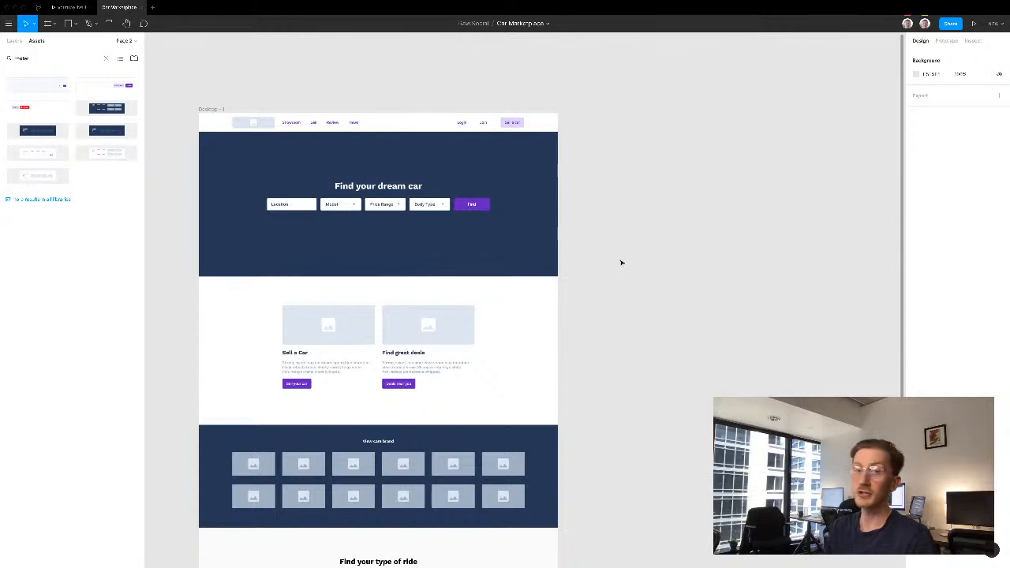
- Duplicate the finished desktop frame and place the copy beside the original on its right
click(202, 107)
drag(202, 108, 616, 113)
click(580, 101)
- Delete every section below the navigation bar in the duplicated frame
scroll(582, 102, down, 5)
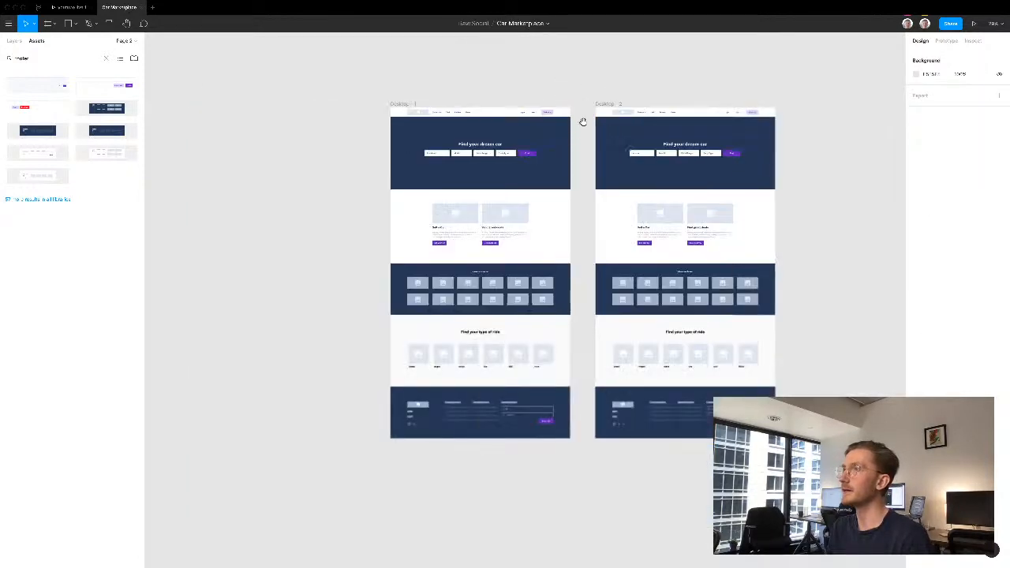
scroll(448, 103, right, 5)
drag(424, 109, 597, 400)
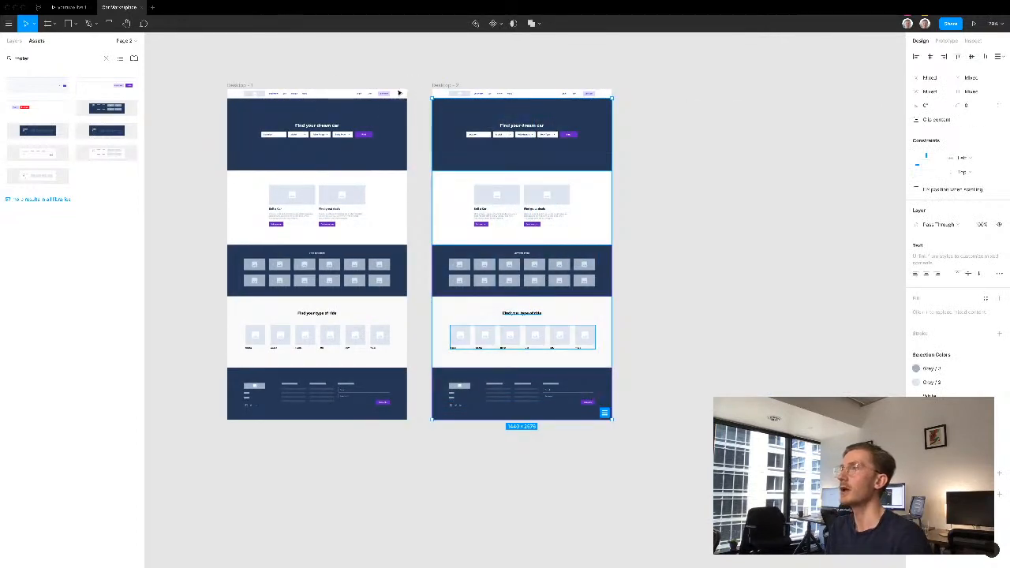
key(Delete)
- Set the duplicated frame's background fill to the light grey F2F2F2
scroll(468, 95, up, 3)
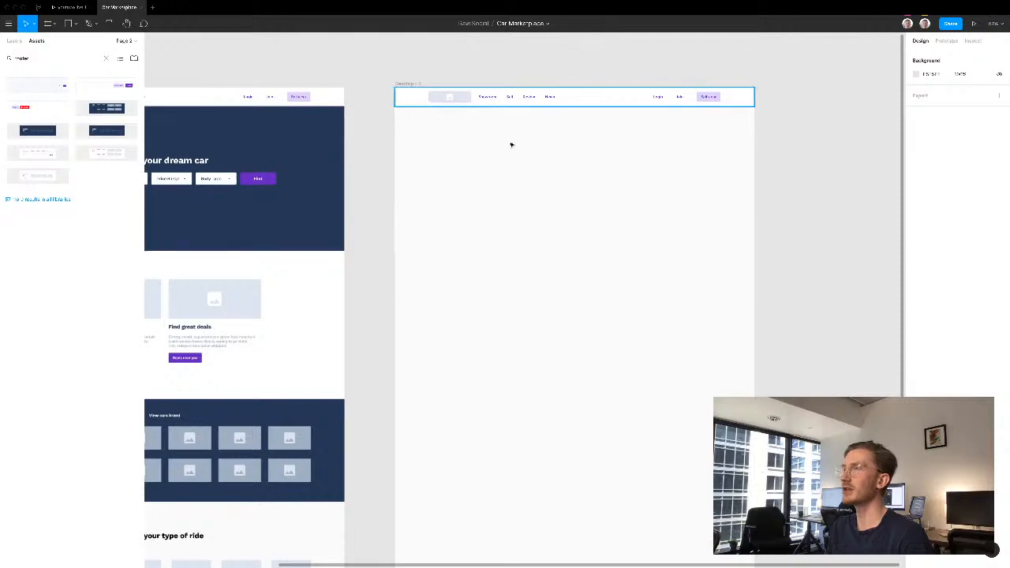
scroll(504, 144, right, 2)
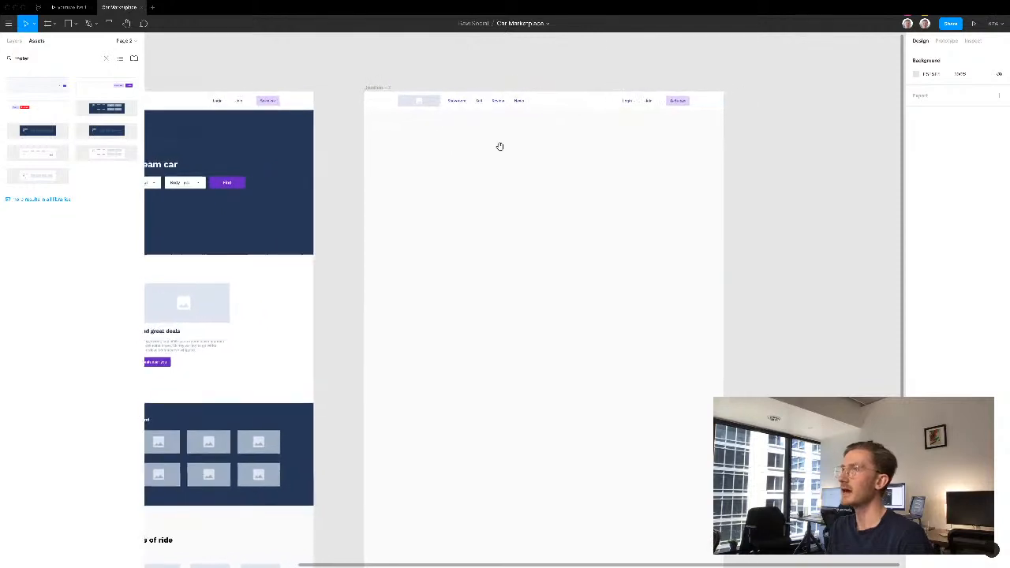
click(376, 88)
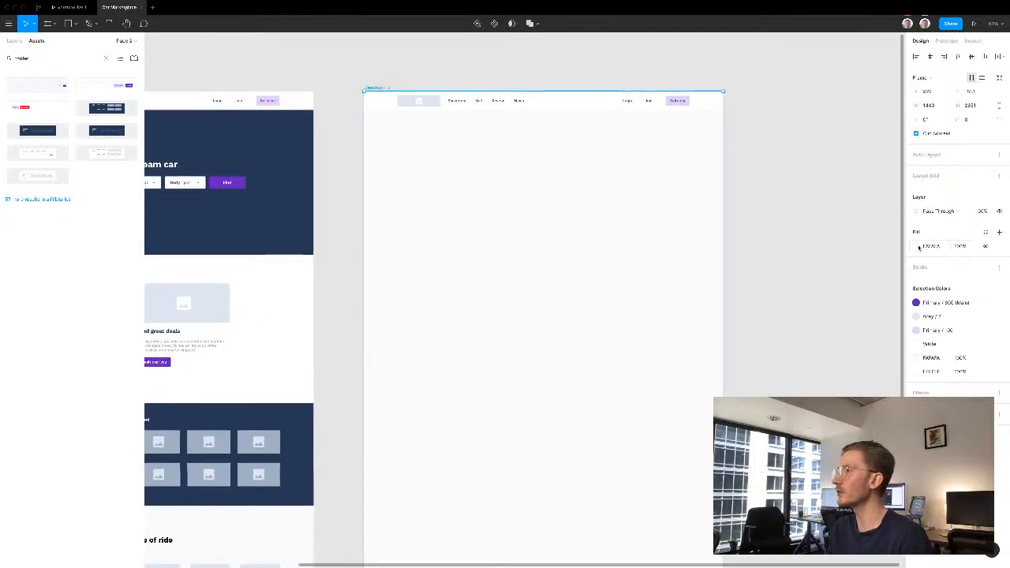
click(916, 246)
click(798, 263)
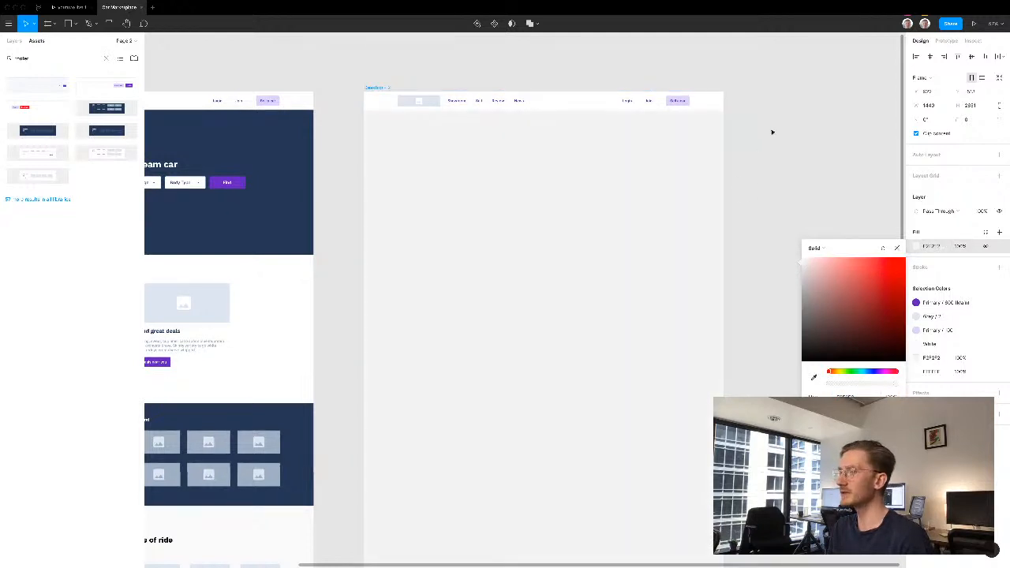
click(590, 153)
click(632, 148)
- Add a text layer reading "512 Results" below the navigation bar of the second desktop frame
drag(413, 183, 489, 200)
key(t)
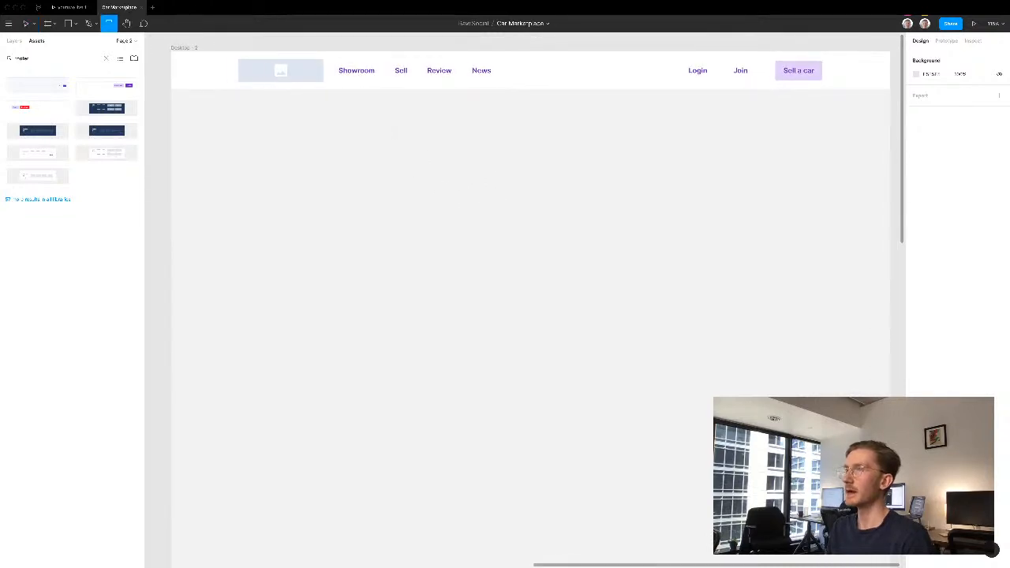
click(398, 138)
text(512 Results)
- Apply the Heading H2 text style to "512 Results" and move the heading slightly right and down
key(ctrl+a)
click(943, 233)
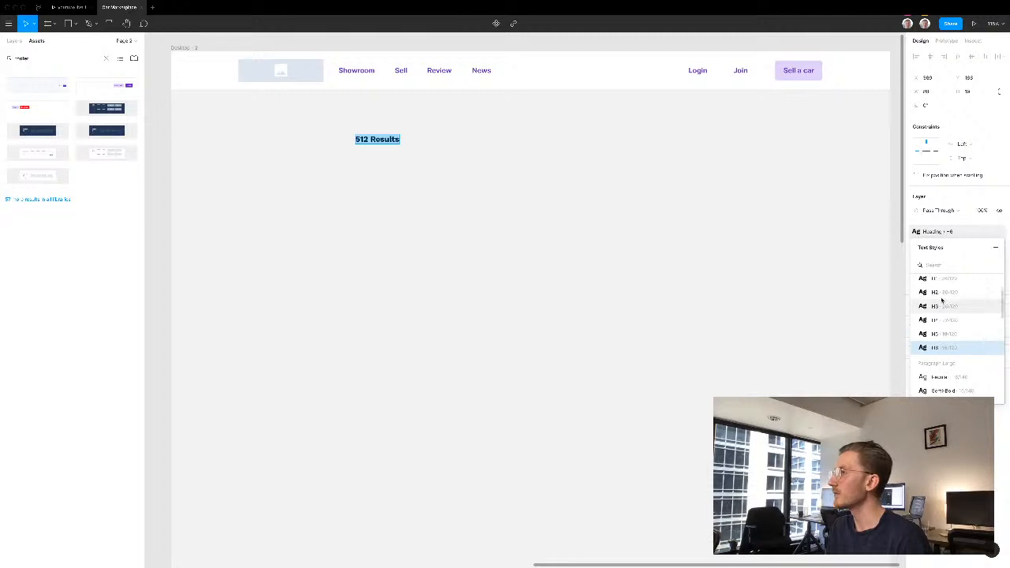
click(940, 297)
key(Escape)
key(Escape)
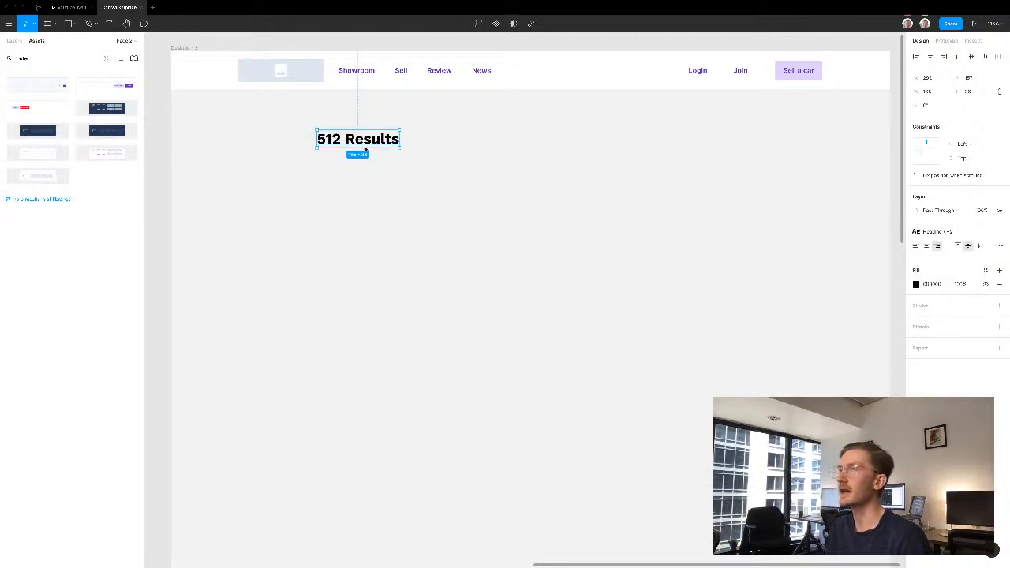
drag(393, 146, 408, 151)
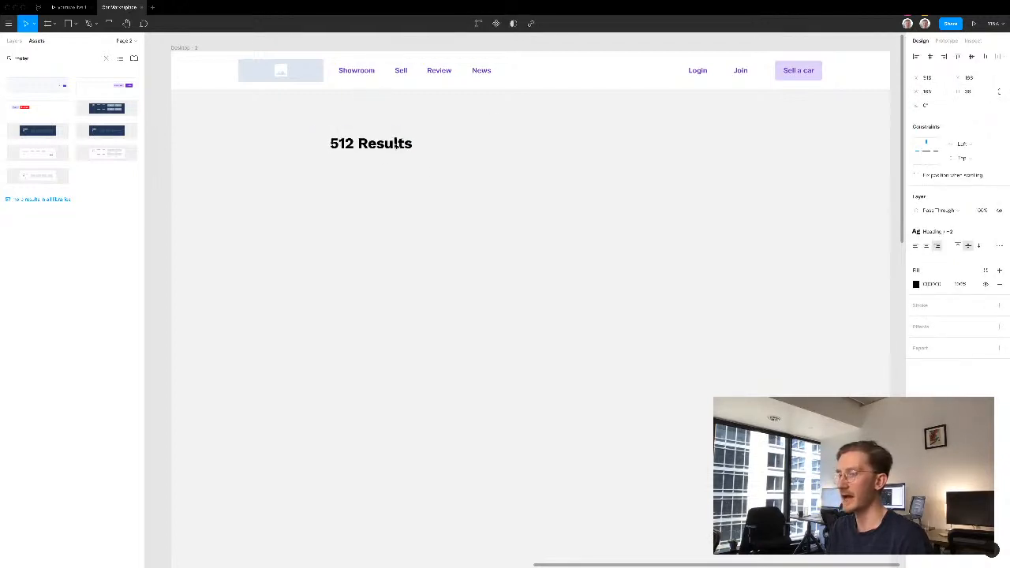
click(344, 199)
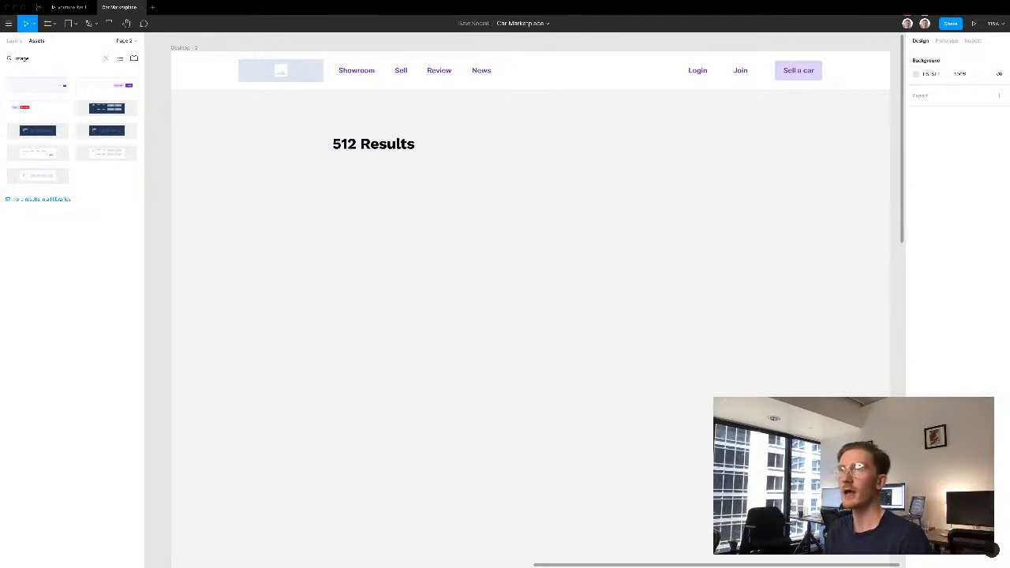
- Search the component library for "image", place the rectangular image placeholder under the "512 Results" heading and enlarge it to about 561 × 220
drag(29, 140, 555, 297)
drag(489, 213, 440, 202)
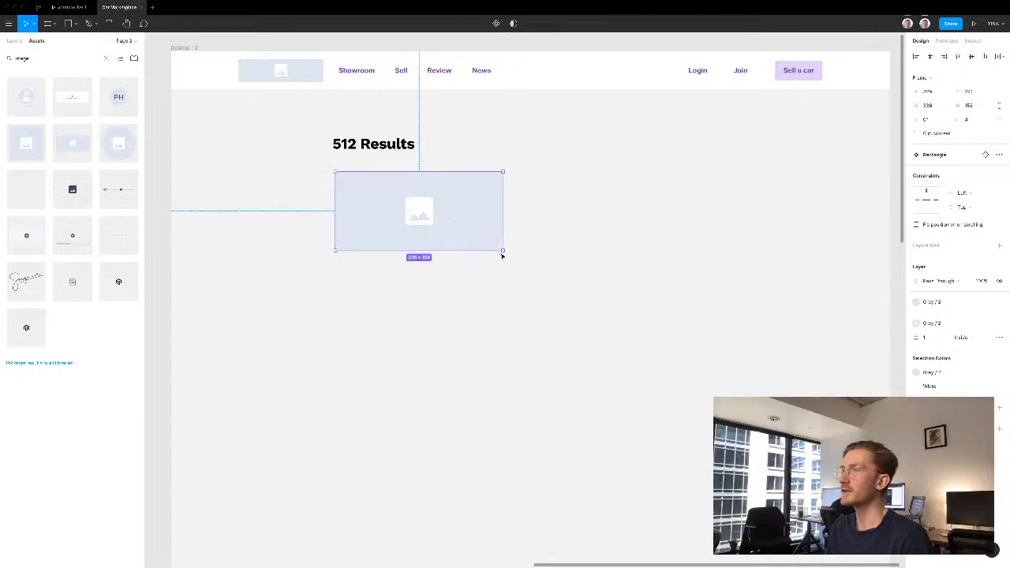
drag(589, 272, 618, 279)
- Shift the "512 Results" heading and the image placeholder to the right together and line up their left edges
shift+click(375, 146)
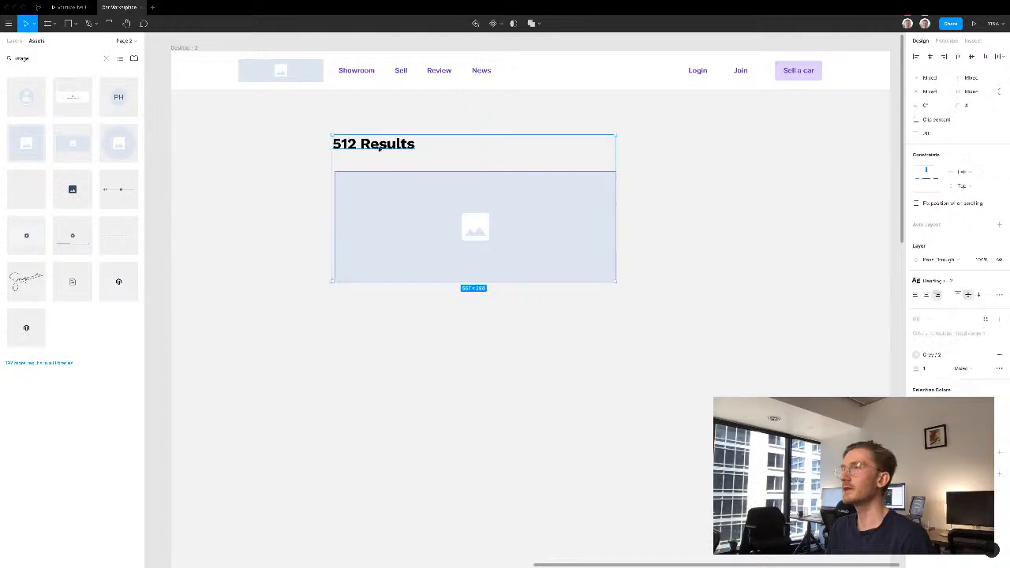
key(shift+Right)
key(shift+Right)
key(shift+Right)
key(shift+Right)
key(shift+Right)
key(shift+Right)
click(348, 227)
click(404, 224)
key(Left)
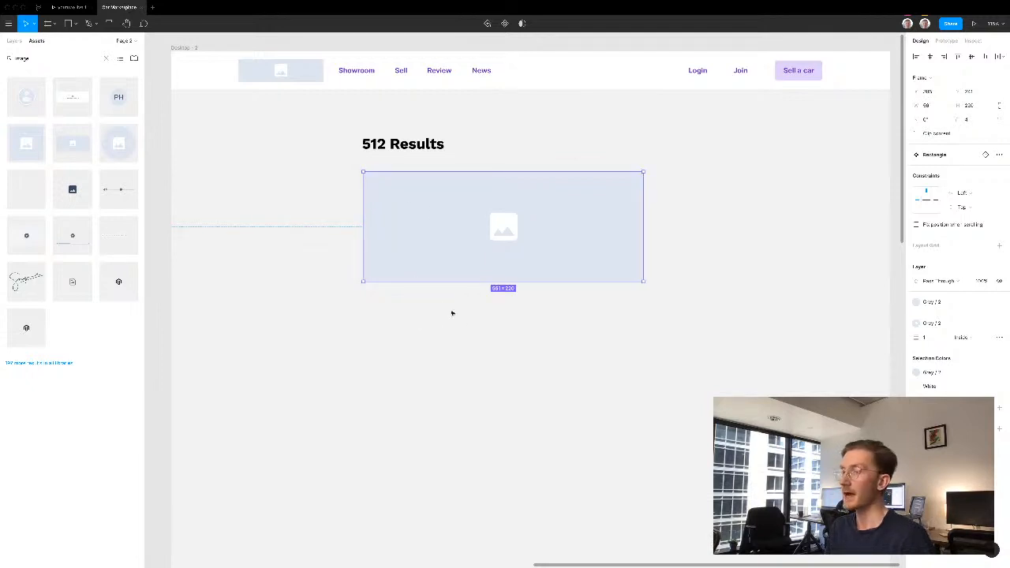
click(410, 302)
- Duplicate the "512 Results" heading below the image placeholder and give the copy the Heading H4 style
click(400, 145)
drag(401, 145, 447, 321)
click(934, 232)
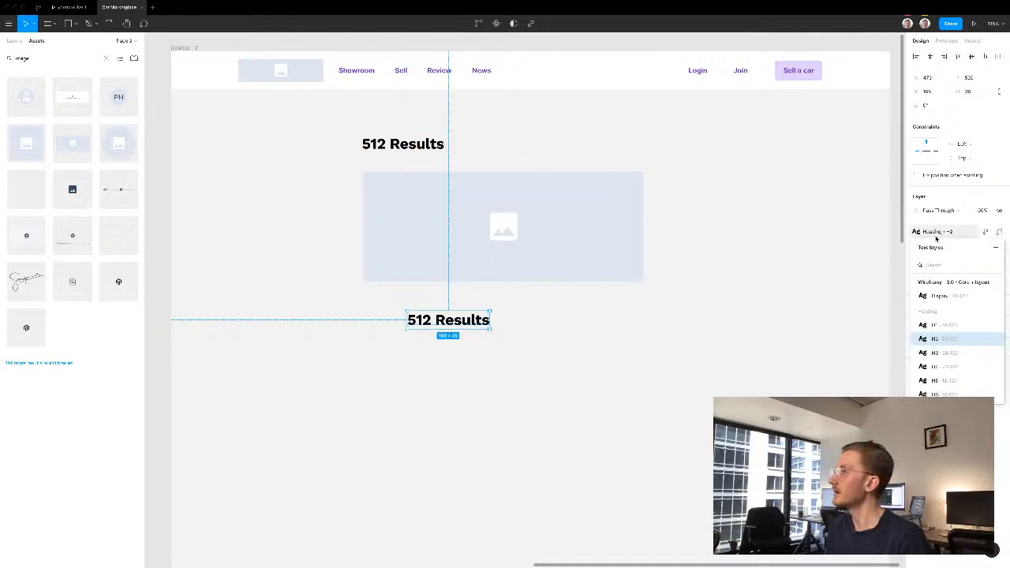
click(933, 367)
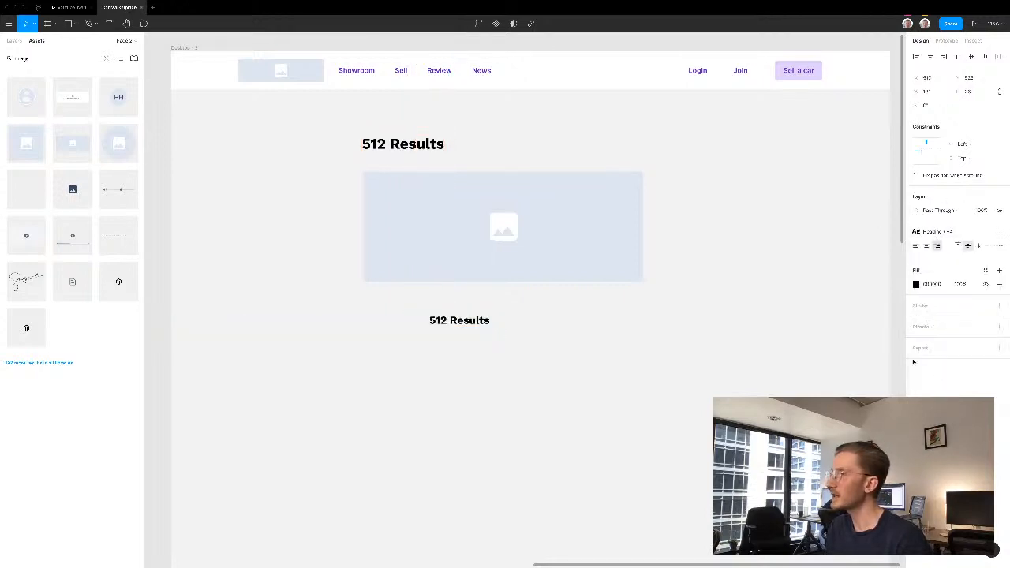
- Replace the copied heading's text with "Tesla Model 3", left-aligned, and position it just below the image, slightly inset from its left edge
double_click(468, 321)
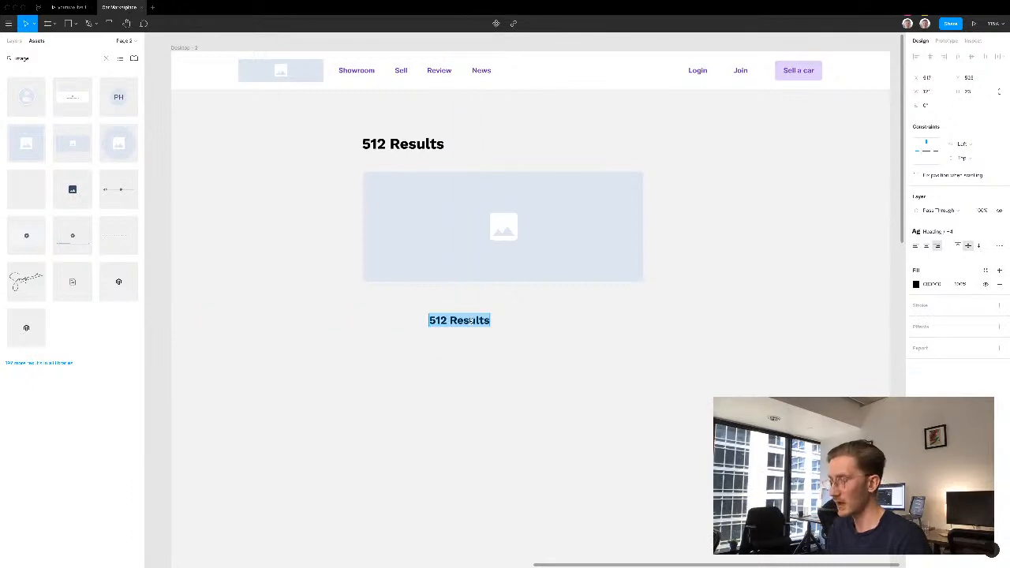
text(Tesla)
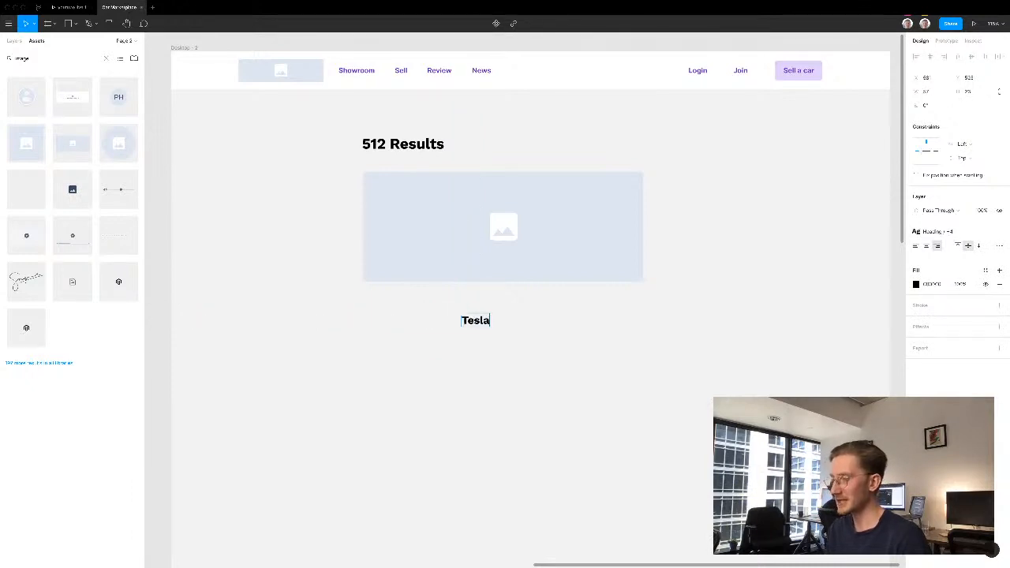
text( Model 3)
key(super+a)
key(Escape)
click(456, 324)
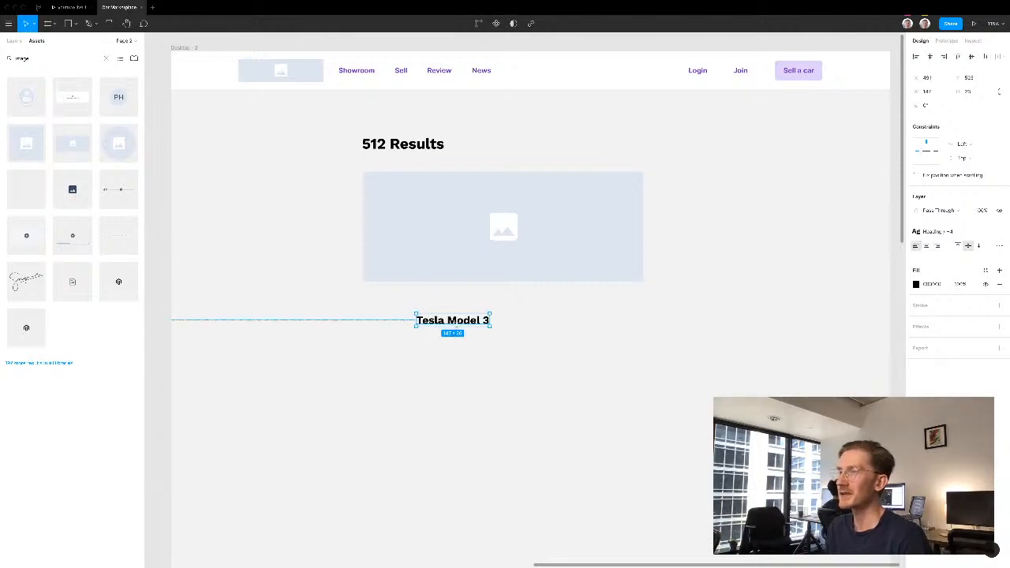
drag(456, 323, 411, 301)
click(390, 338)
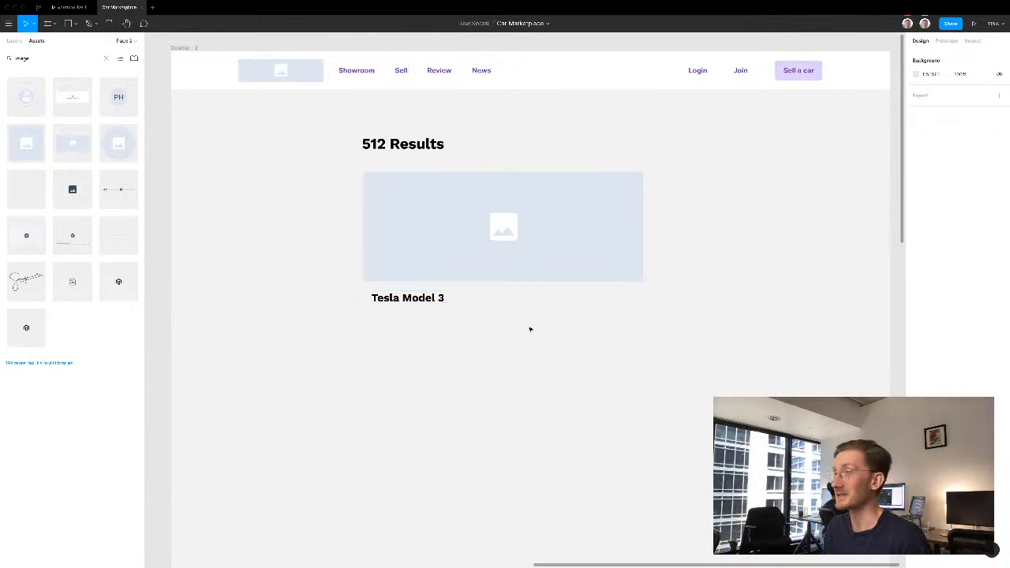
- Duplicate the "Tesla Model 3" title toward the image's right edge and apply the Paragraph Large Regular style to the copy
drag(426, 298, 619, 295)
click(948, 232)
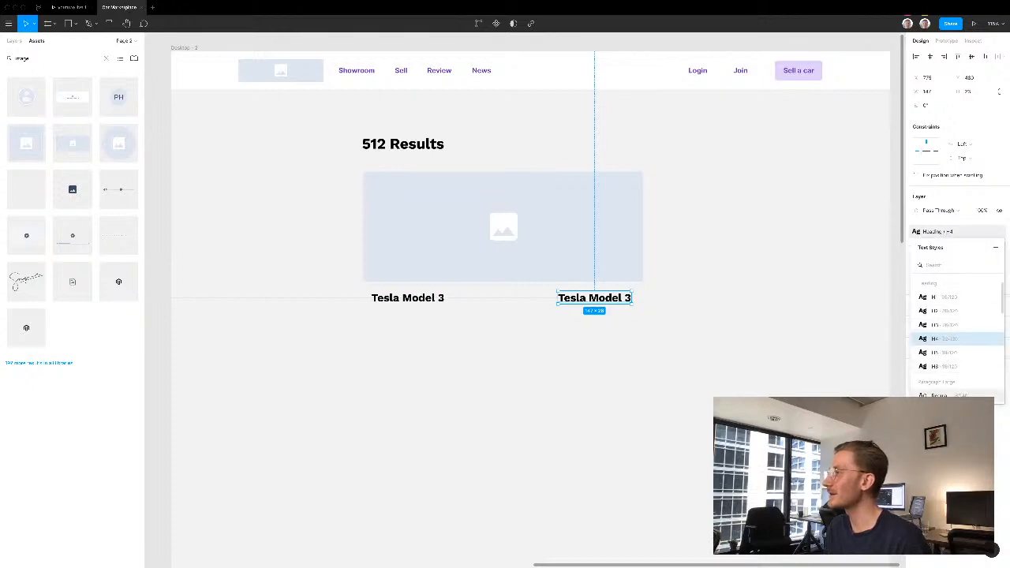
click(942, 394)
drag(605, 305, 610, 303)
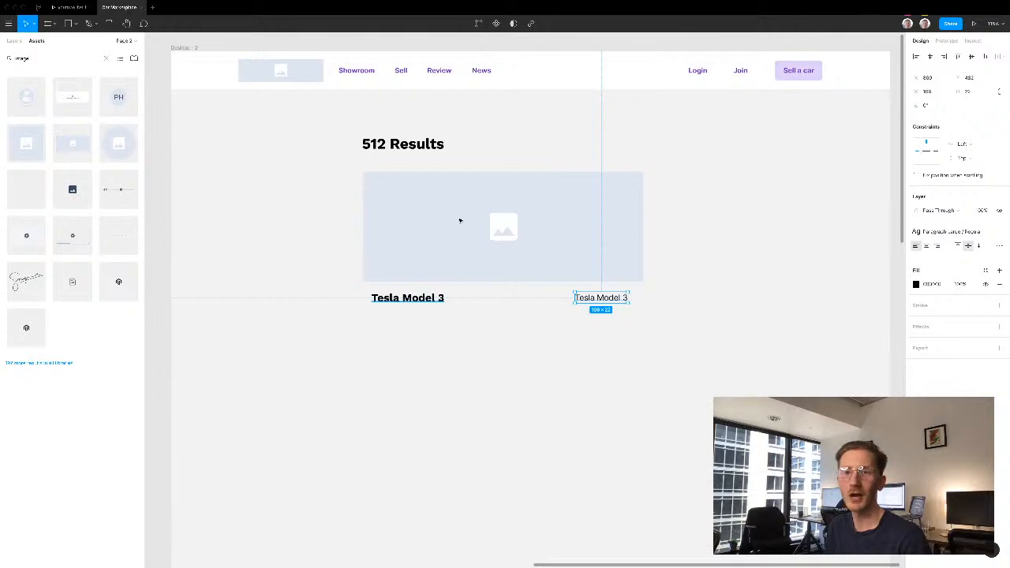
- Change the copied title's text to "$123,456" and move it near the image's right edge, level with the car title
double_click(601, 298)
text($)
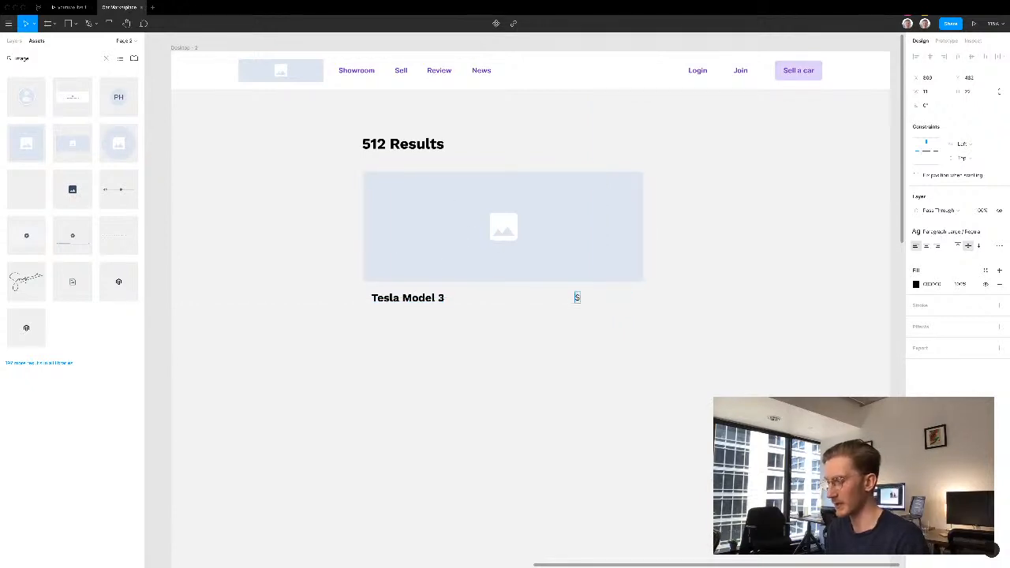
text(123,456)
key(Escape)
drag(594, 300, 613, 303)
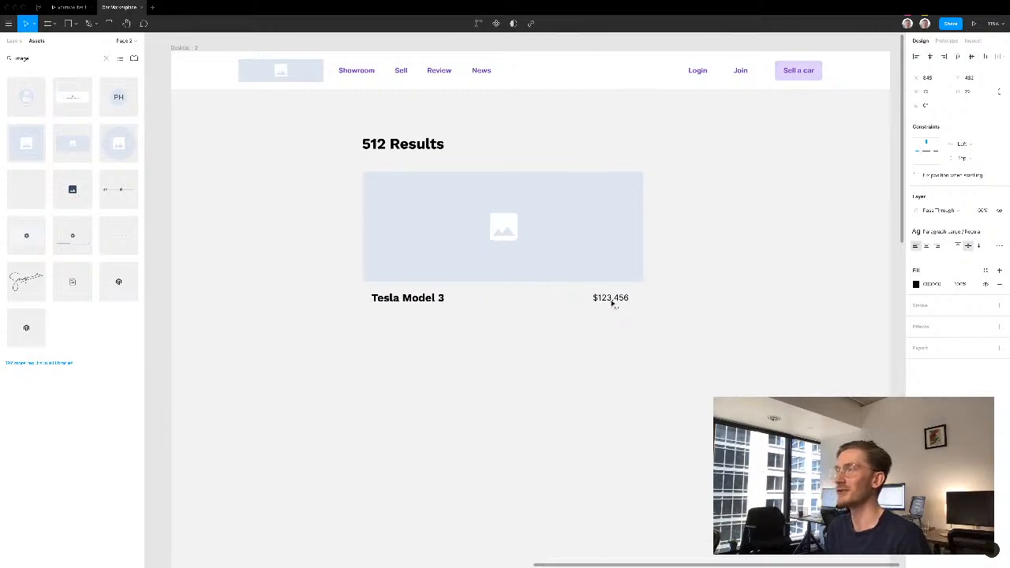
click(626, 298)
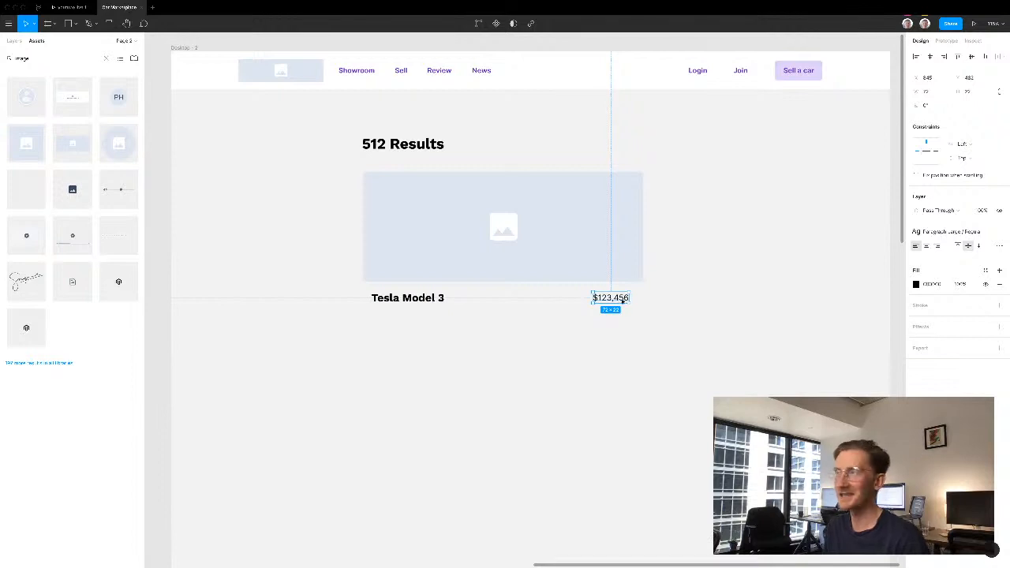
click(448, 350)
scroll(455, 336, down, 1)
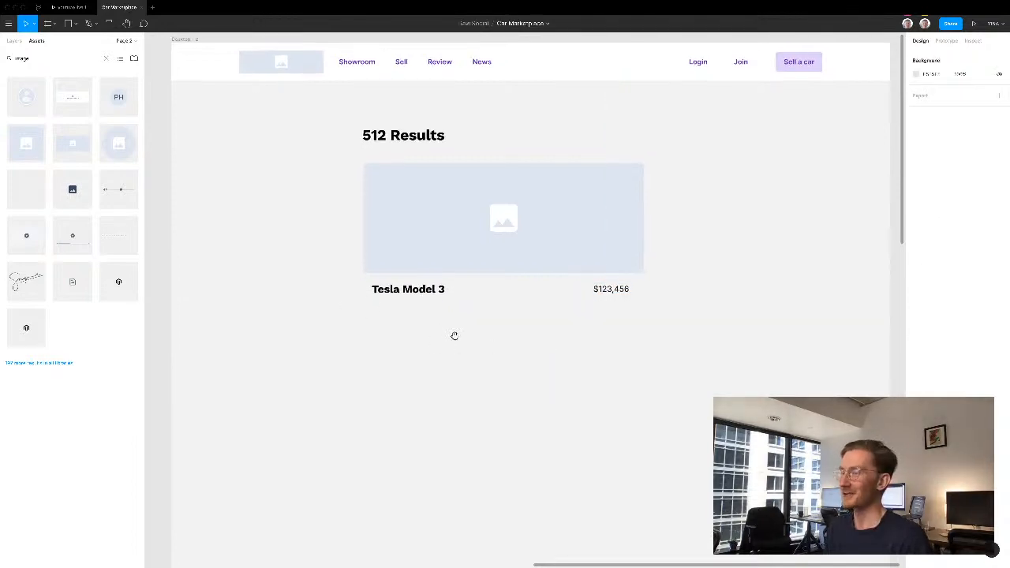
- Draw a rectangle as wide as the image behind the car title and price, and fill it with FFFFFF
key(f)
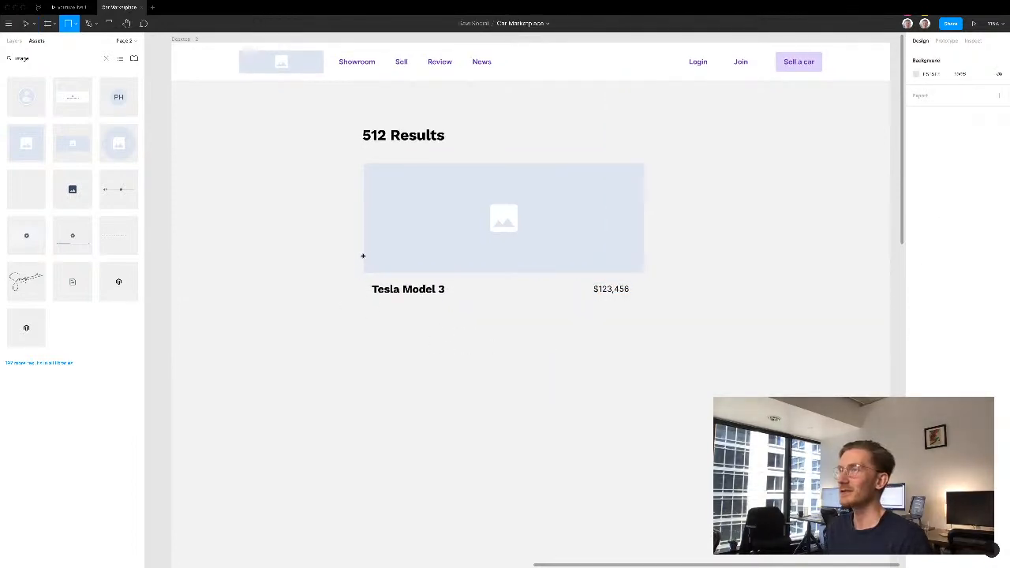
drag(363, 256, 644, 340)
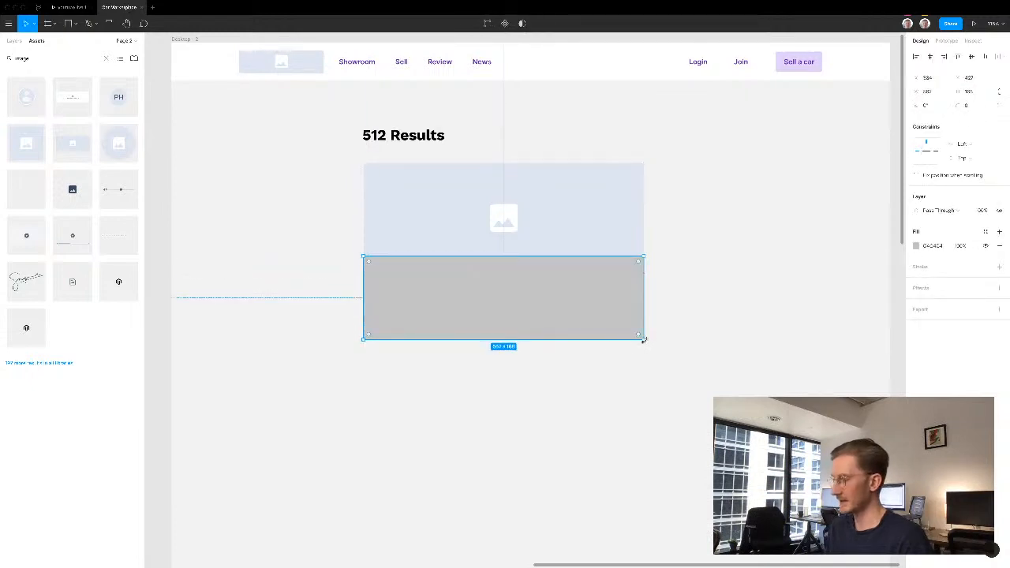
click(917, 247)
text(ffffff)
key(Return)
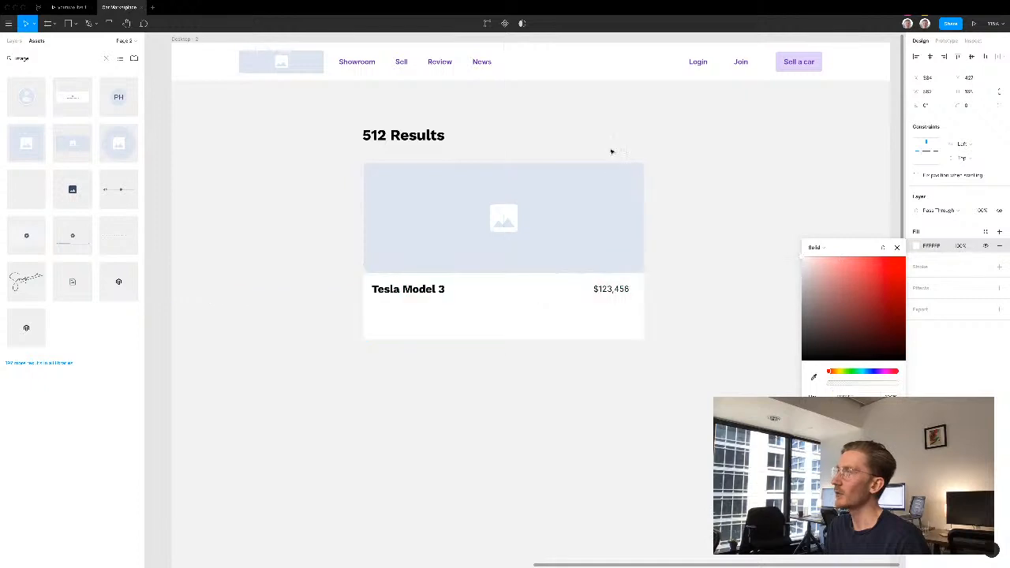
click(736, 195)
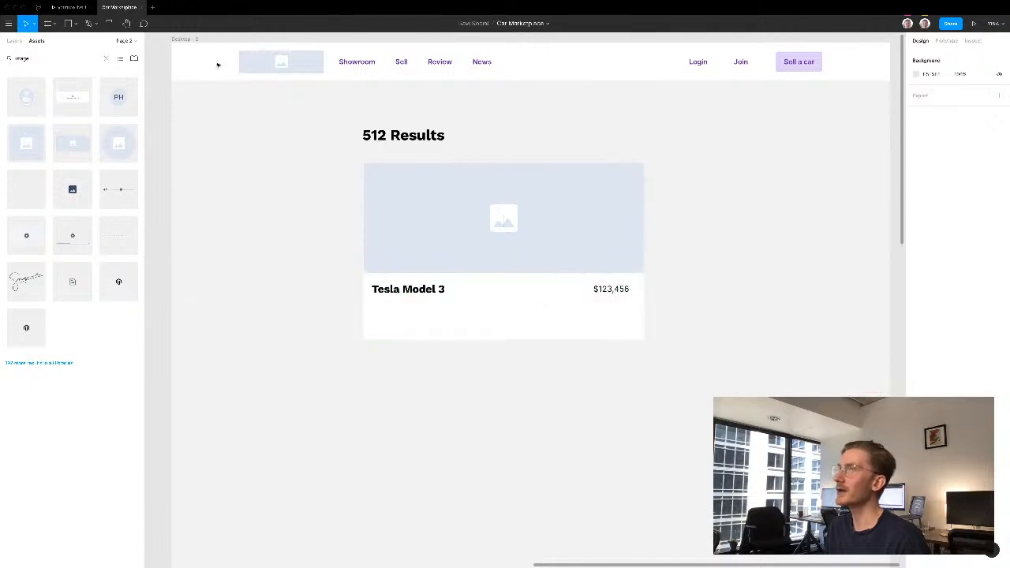
- Change the page frame's background fill to a slightly darker light grey so the white card stands out
click(182, 40)
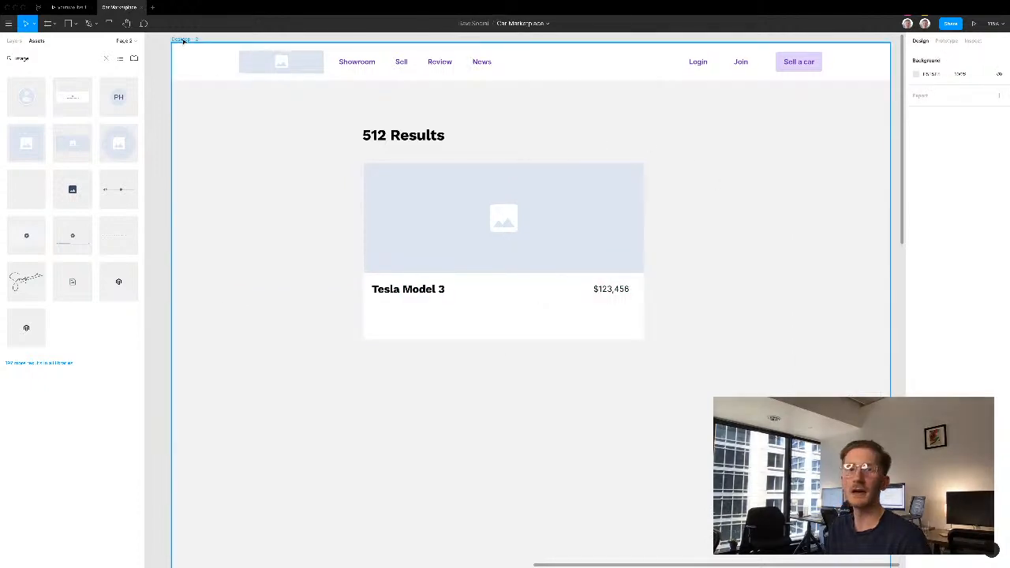
click(157, 118)
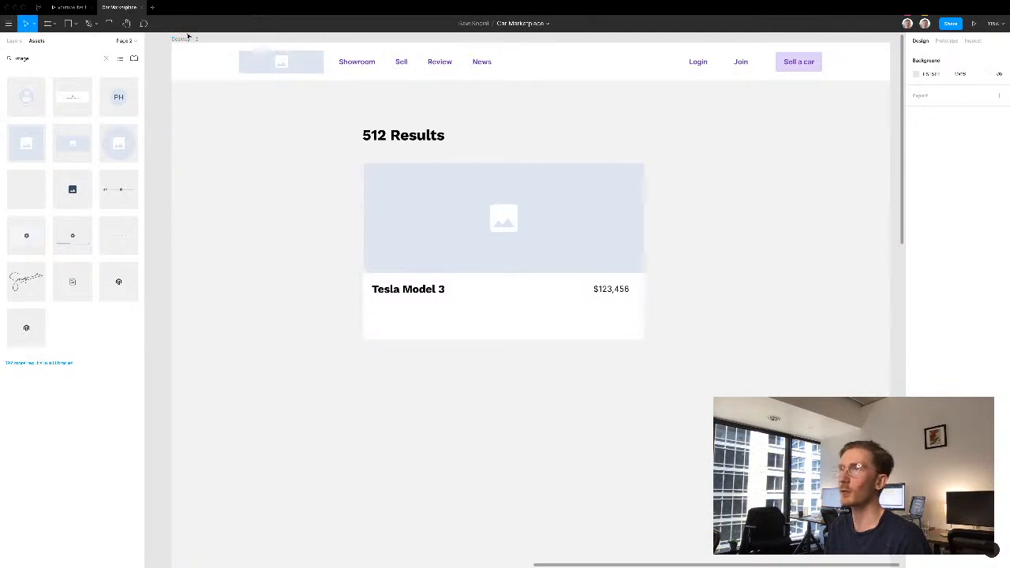
click(834, 259)
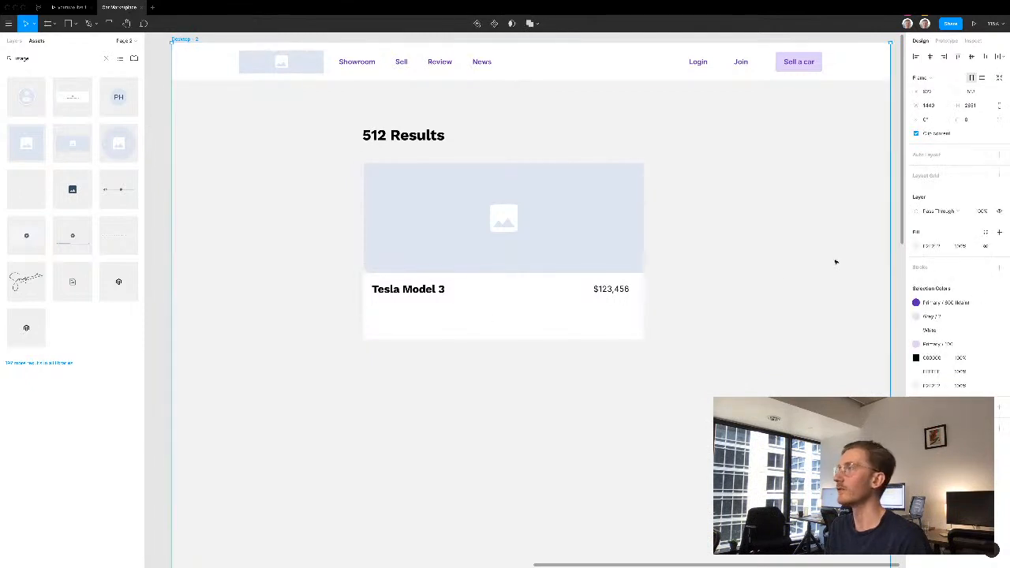
click(914, 249)
click(804, 270)
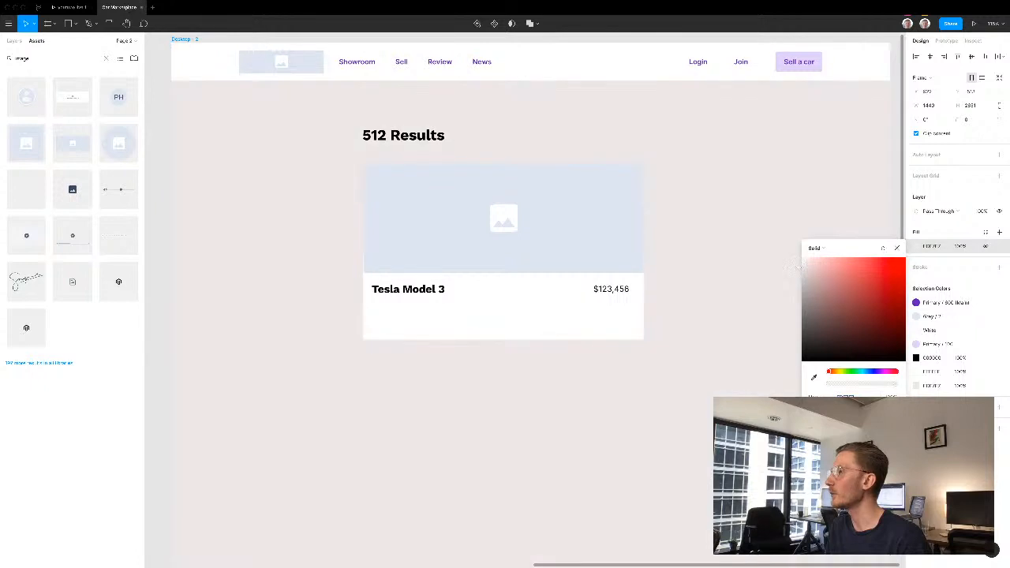
click(718, 263)
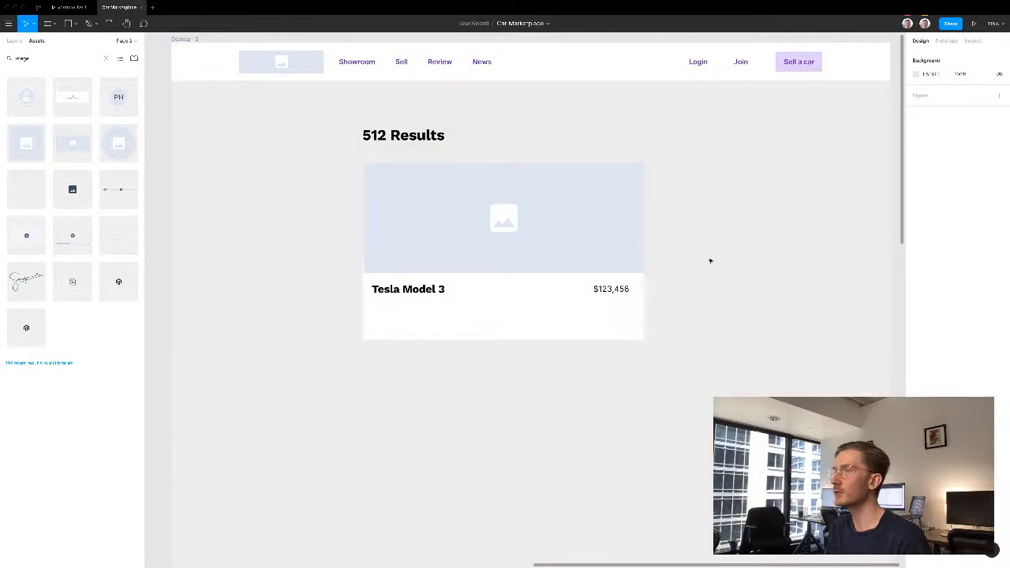
- Extend the white card rectangle's lower edge slightly downward
click(422, 309)
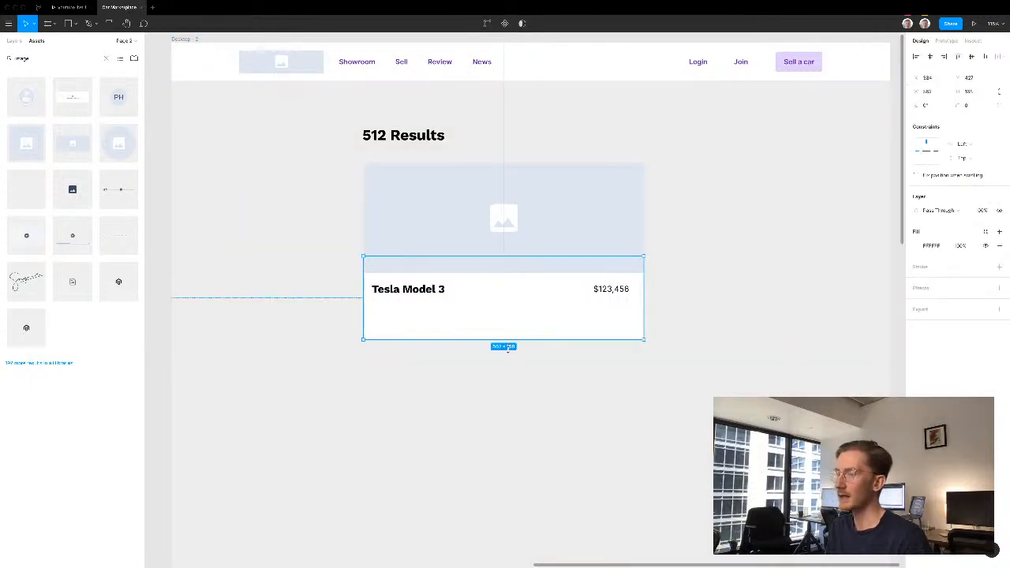
drag(503, 345, 509, 355)
click(508, 355)
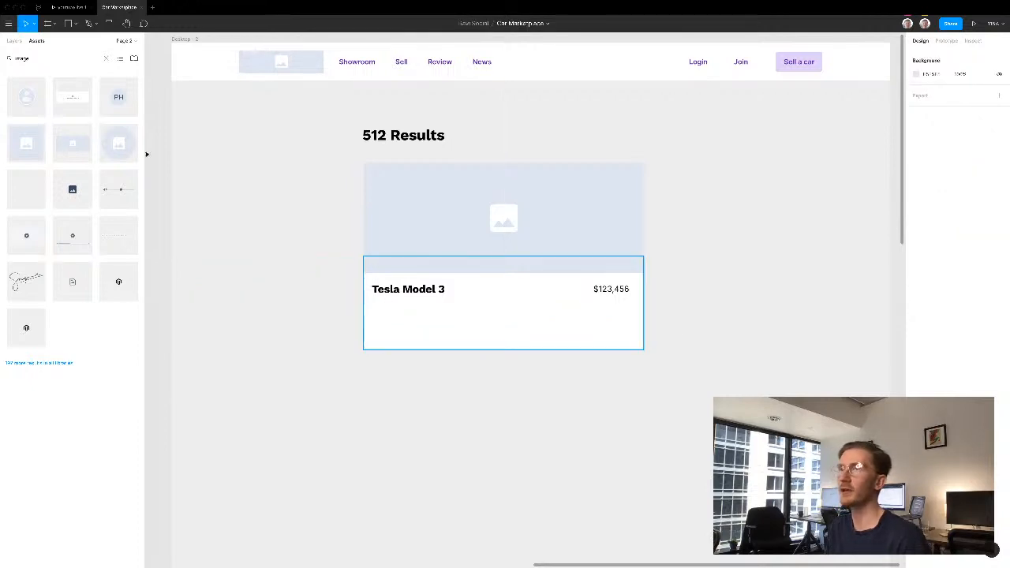
click(368, 290)
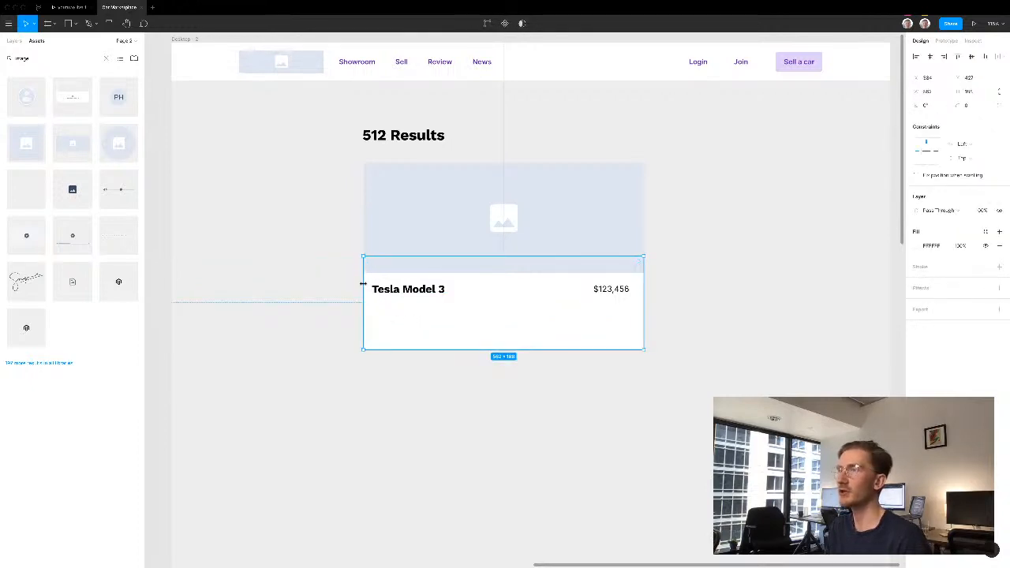
click(360, 288)
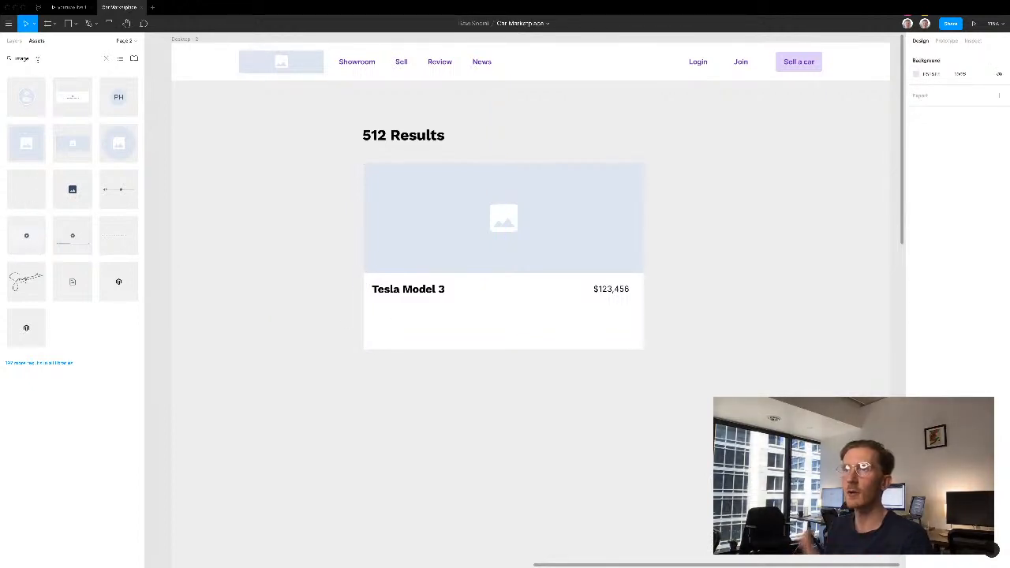
- Place the Fake Multi Line placeholder component under the car title and extend the white rectangle below it
double_click(37, 60)
text(c)
text(laceholder)
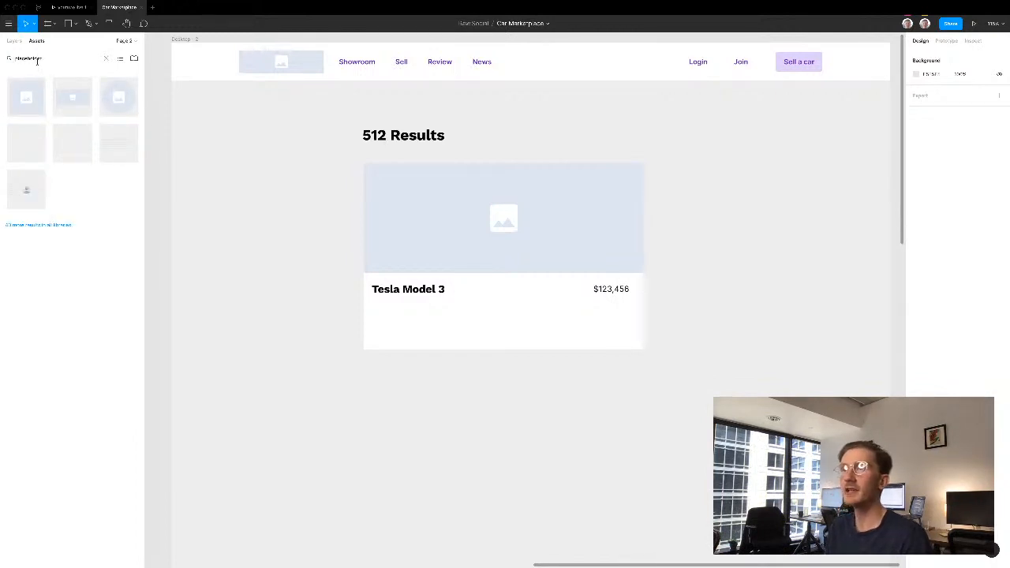
drag(103, 144, 448, 328)
click(564, 347)
drag(528, 368, 527, 377)
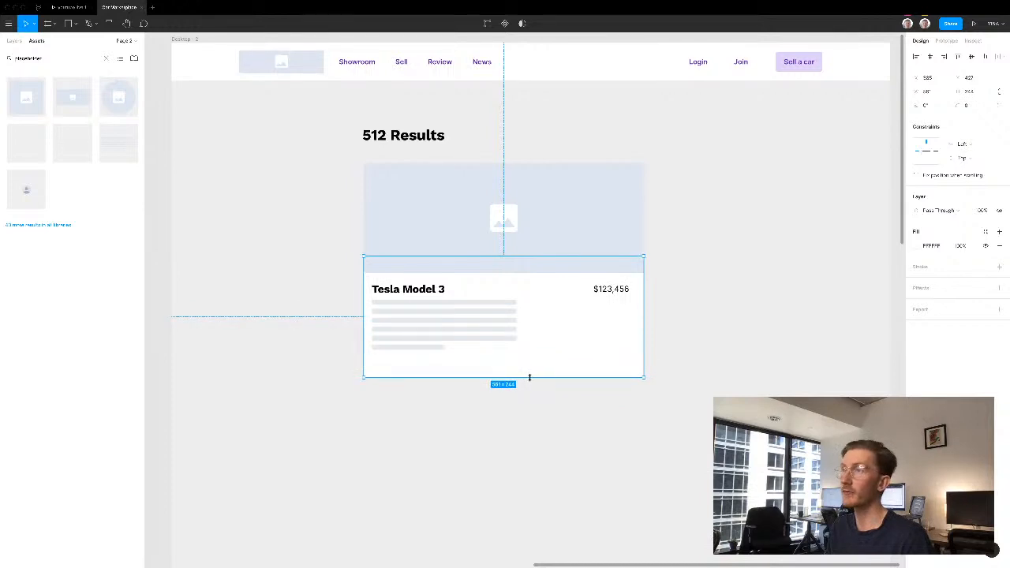
- Move the multi-line placeholder slightly down to widen the gap beneath the "Tesla Model 3" title
click(411, 321)
key(shift+Down)
key(shift+Down)
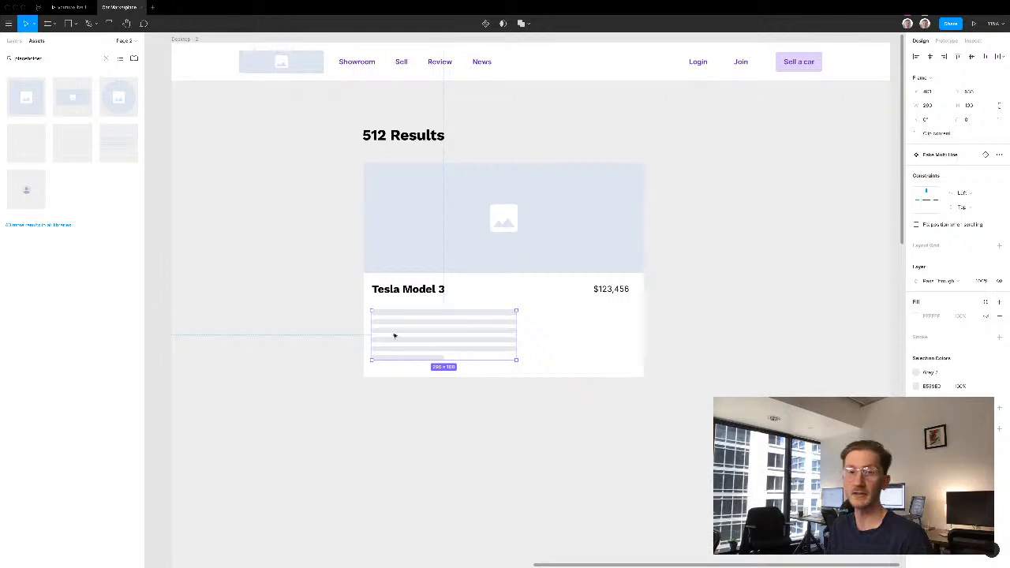
key(Escape)
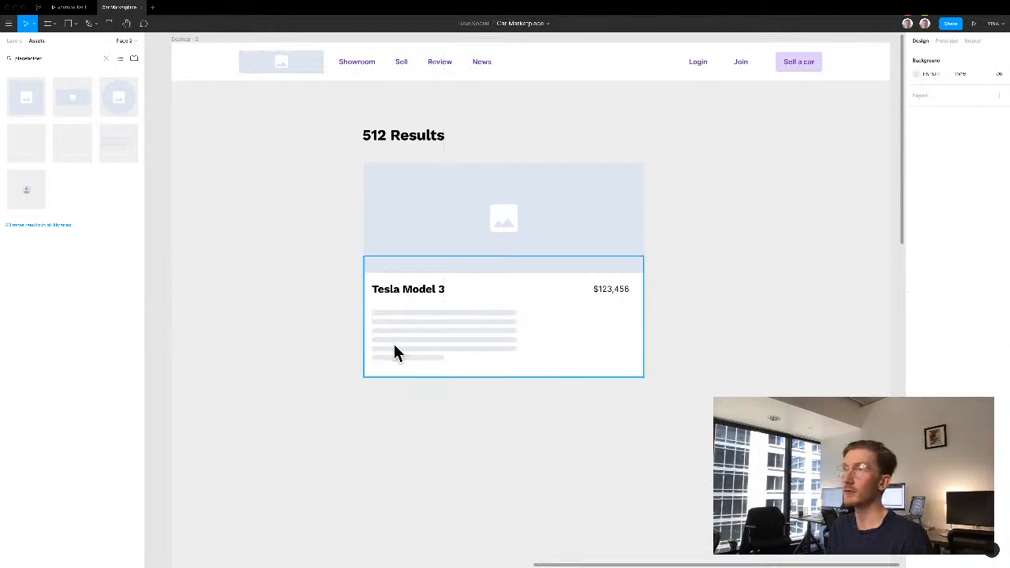
- Add a Primary button to the card's lower right corner, label it "Enquiry", and align its right edge with the price
double_click(59, 60)
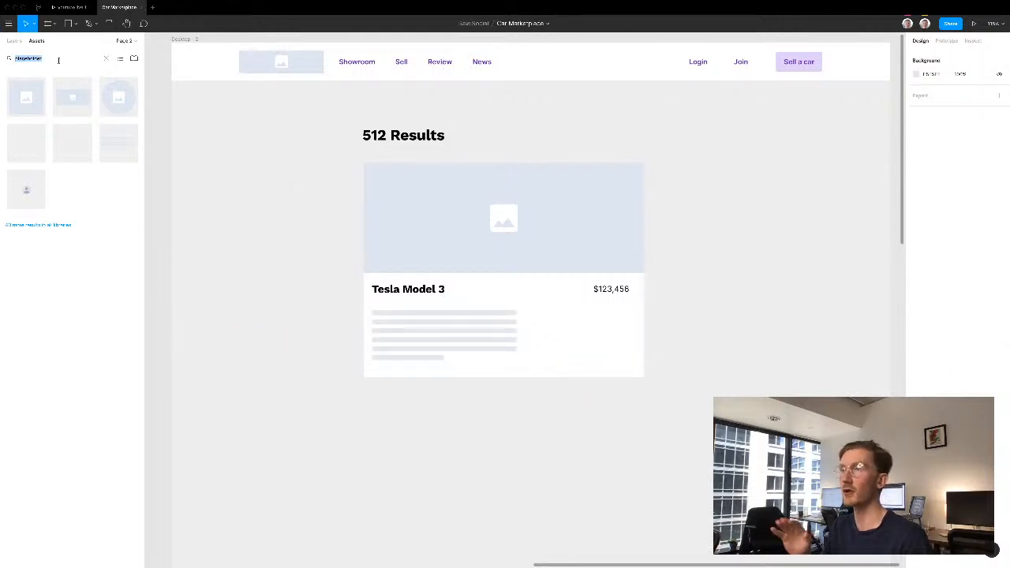
text(button)
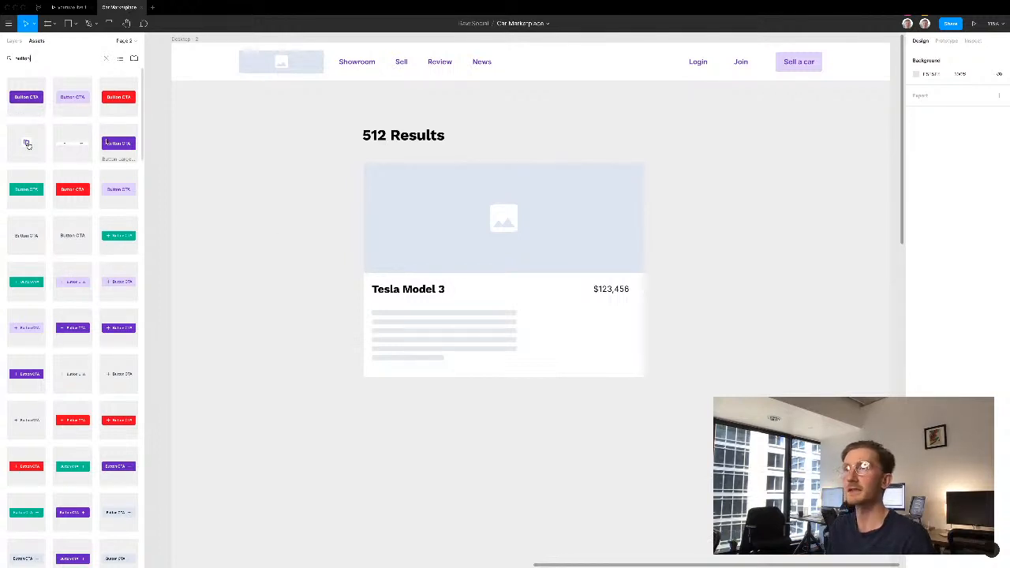
drag(29, 103, 606, 354)
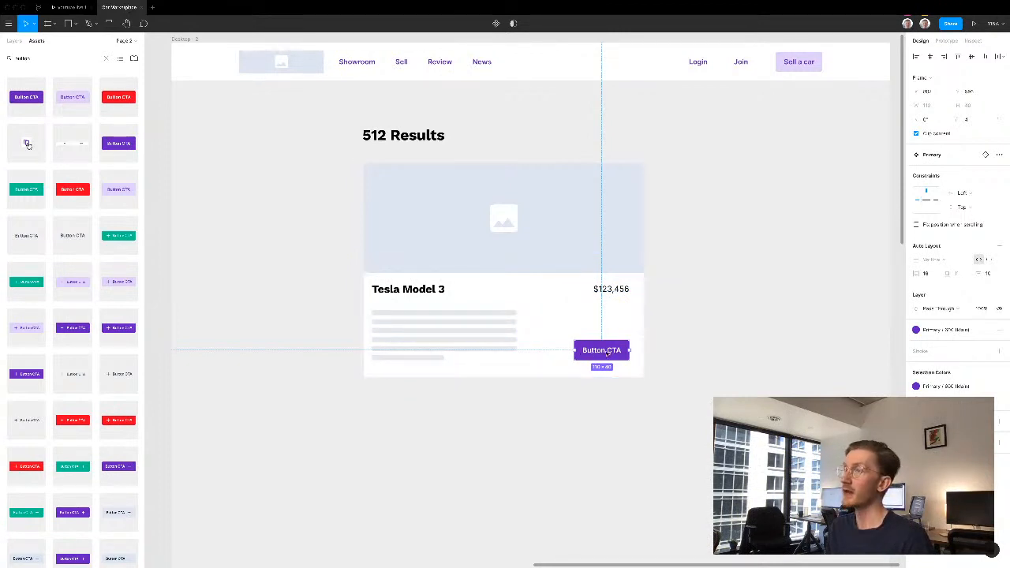
double_click(607, 353)
double_click(608, 351)
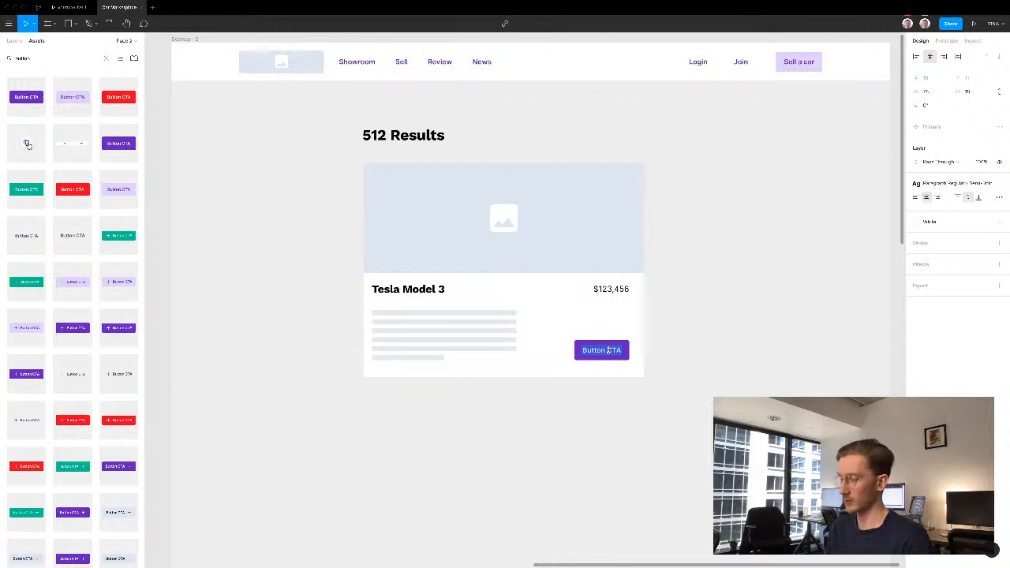
text(En)
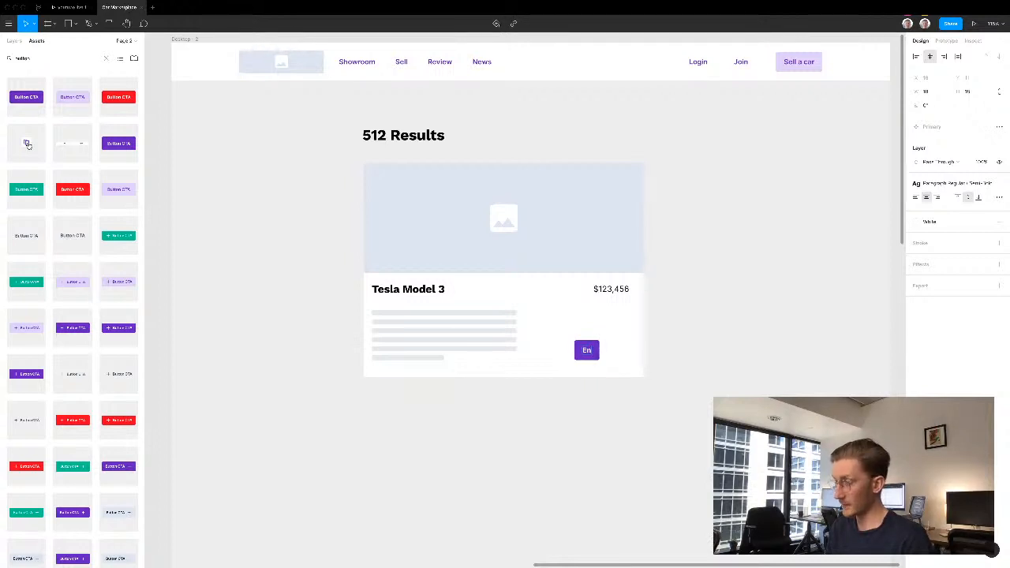
text(quiry)
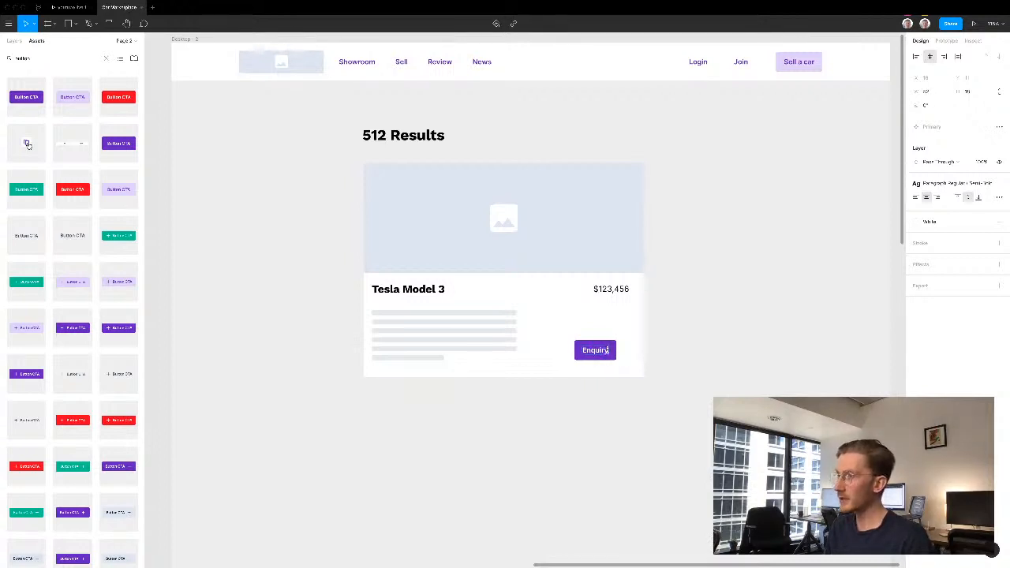
key(Escape)
drag(601, 352, 609, 353)
- Add a Secondary button just left of the "Enquiry" button and label it "View details"
drag(72, 96, 563, 350)
double_click(562, 350)
double_click(560, 350)
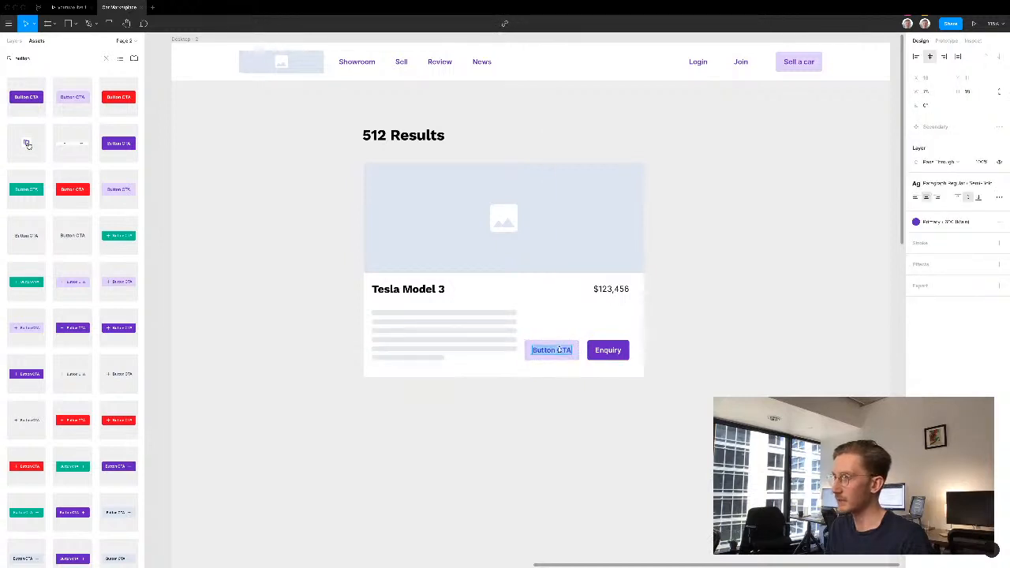
text(View details)
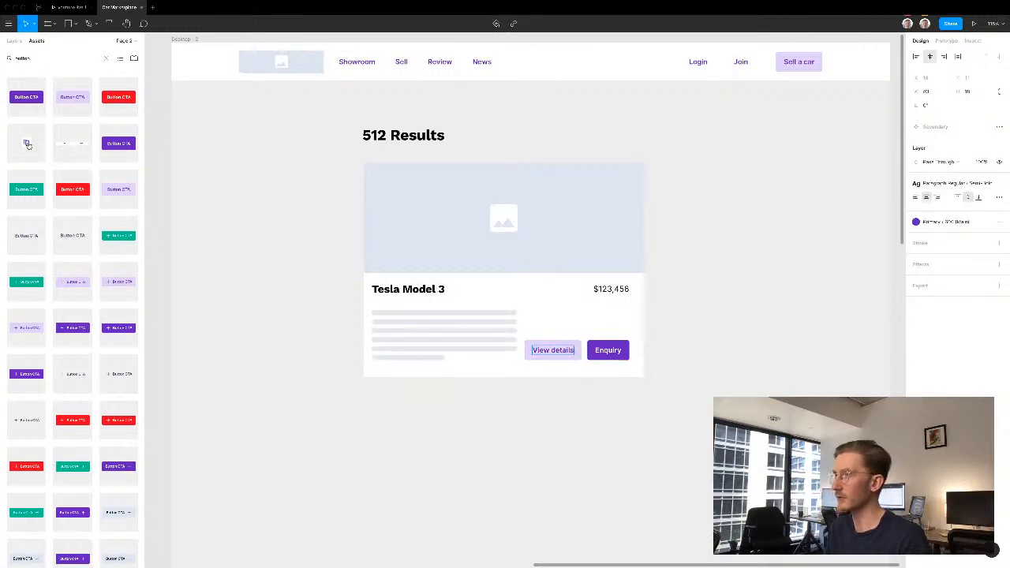
key(Escape)
- Narrow the multi-line placeholder slightly to clear the "View details" button, and group all of the card's elements
click(505, 329)
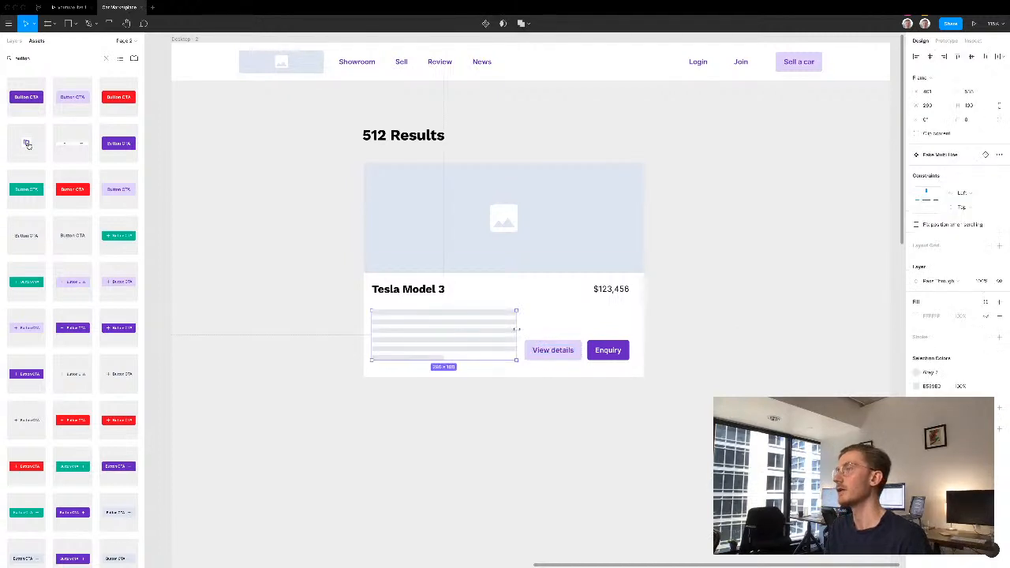
click(285, 178)
drag(313, 170, 656, 400)
key(ctrl+g)
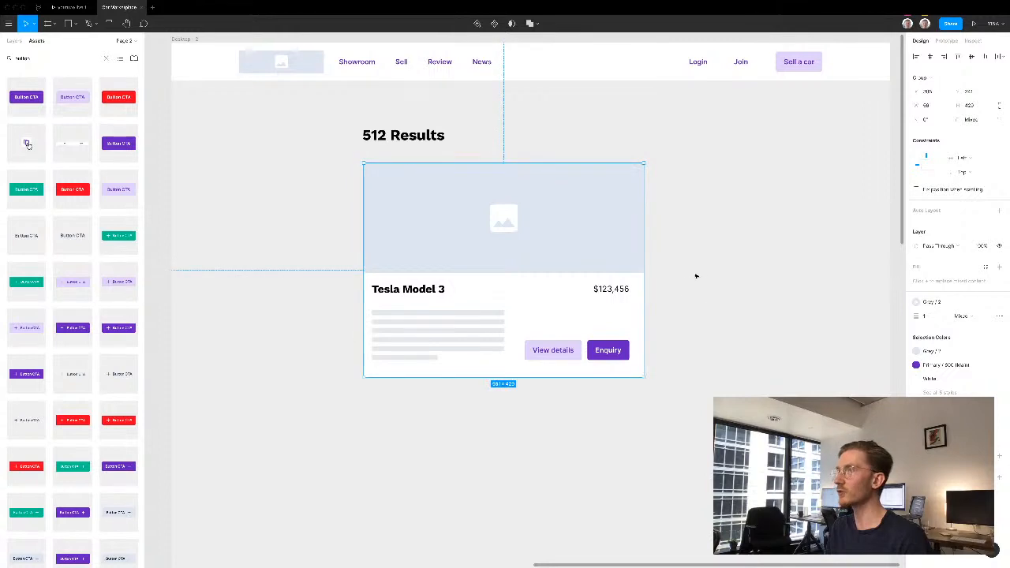
- Duplicate the card group below itself with a small gap, and repeat the duplication down the page for four stacked cards
drag(552, 339, 557, 417)
key(shift+Up)
key(shift+Up)
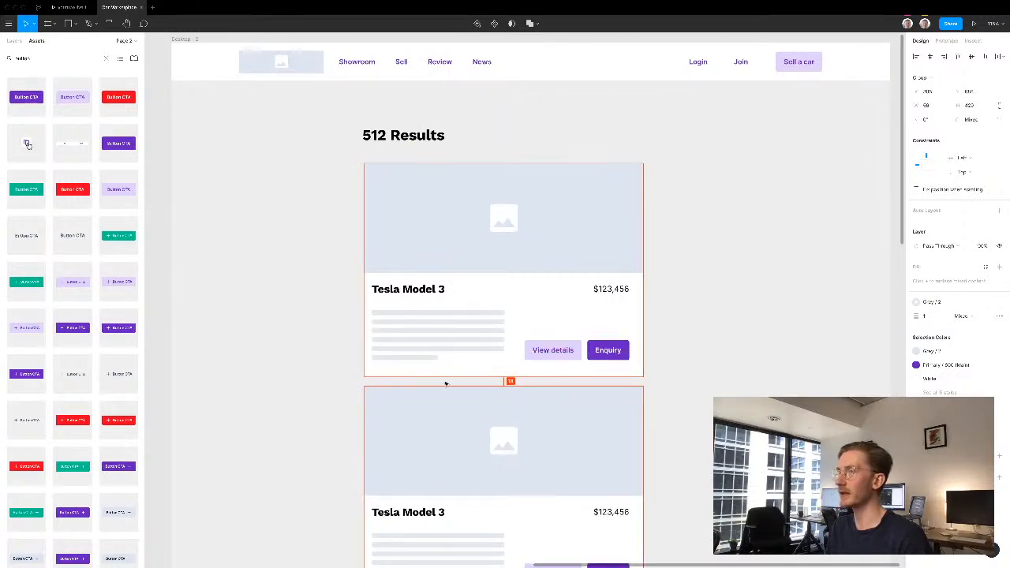
key(ctrl+d)
scroll(322, 282, down, 4)
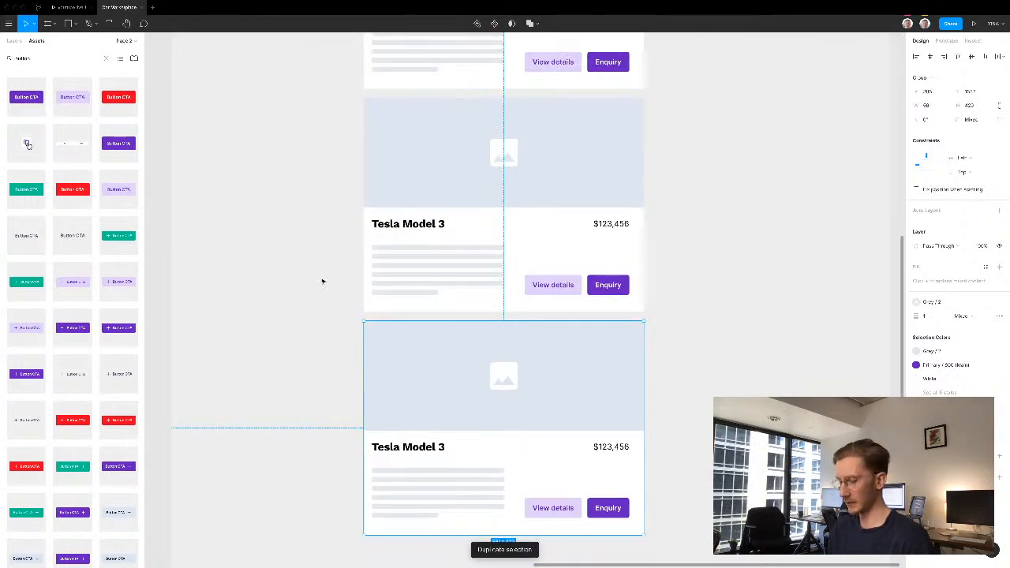
click(282, 249)
drag(280, 233, 478, 276)
click(333, 184)
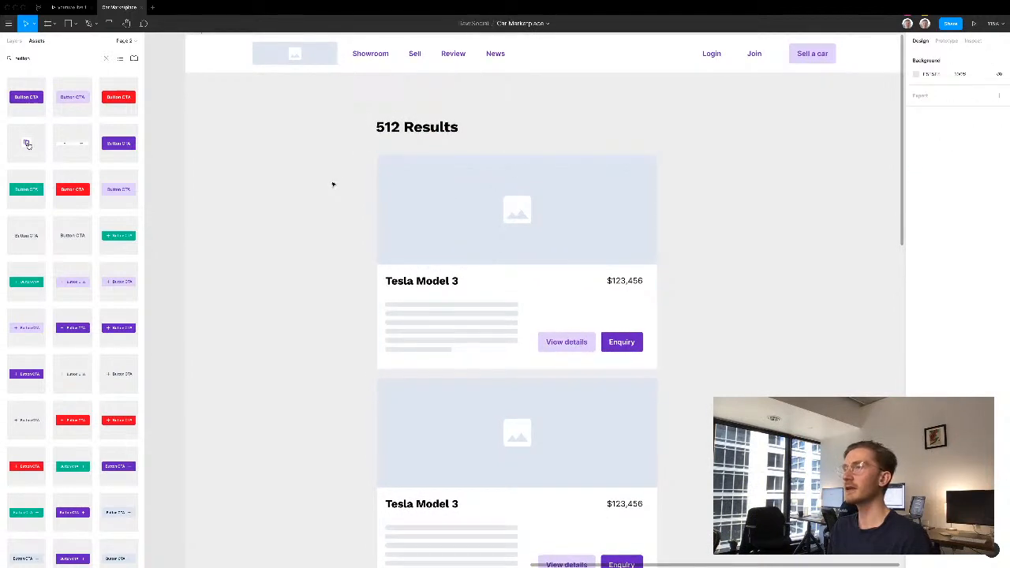
- Duplicate the "512 Results" heading into the empty column left of the cards and give the copy the Heading H5 style
click(442, 131)
drag(442, 131, 289, 133)
click(937, 232)
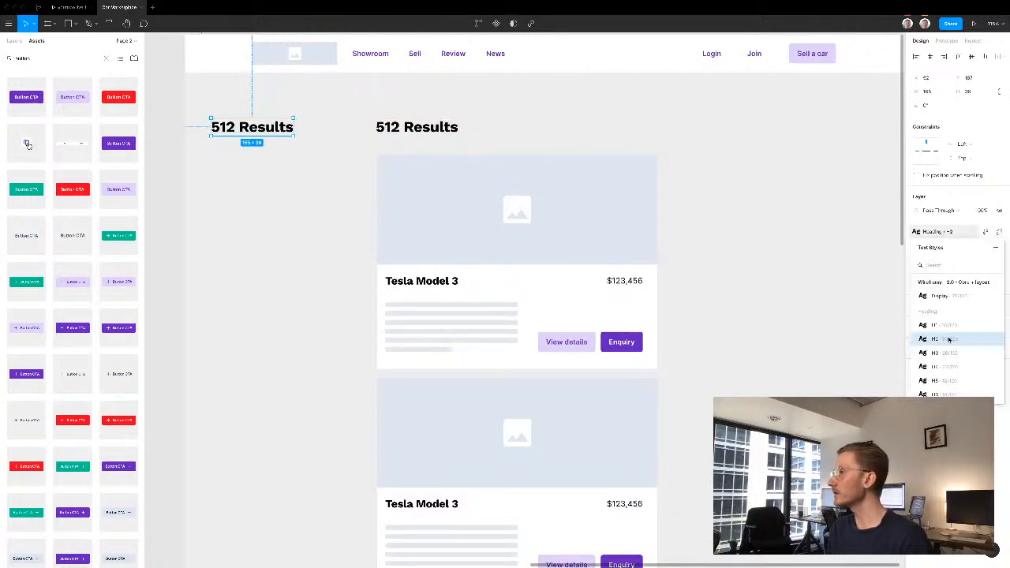
click(940, 380)
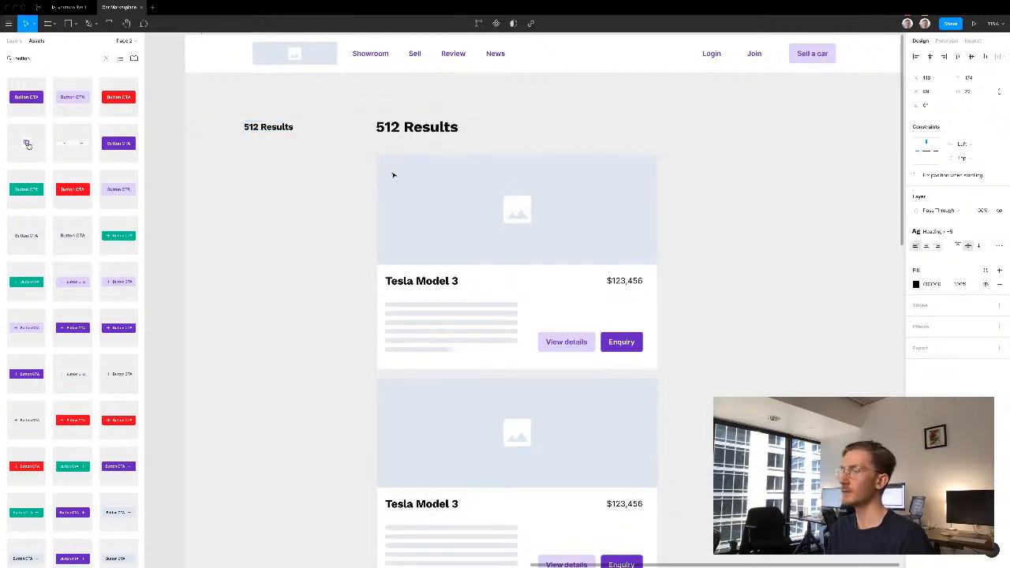
- Replace the copied heading's text with "Sorting" and move it closer to the page's left edge, level with the results heading
double_click(255, 127)
text(Sortin)
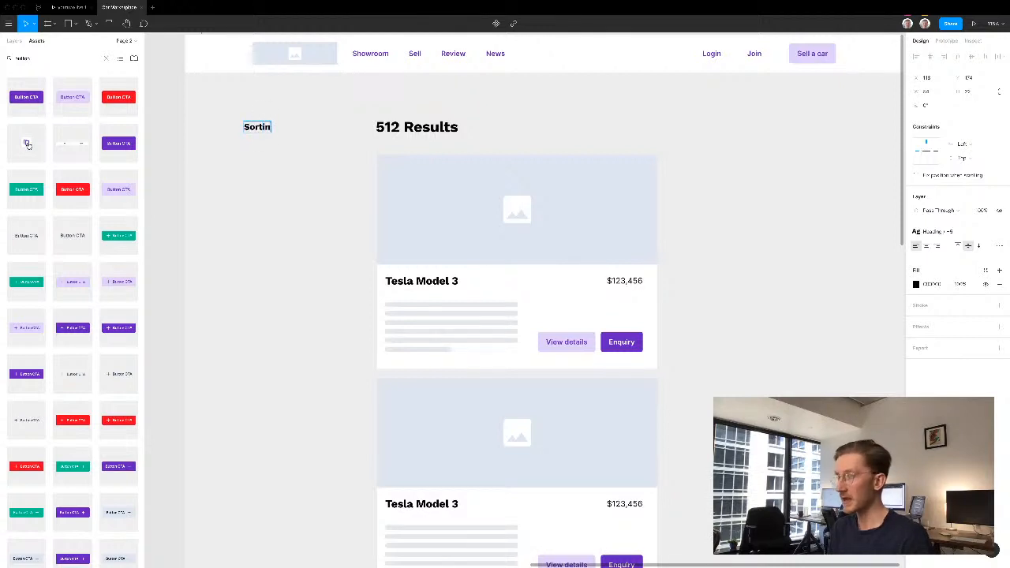
text(g)
key(Escape)
drag(252, 127, 229, 126)
- Change the "Sorting" label's text to "Sort by"
double_click(230, 126)
key(Right)
key(BackSpace)
key(BackSpace)
key(BackSpace)
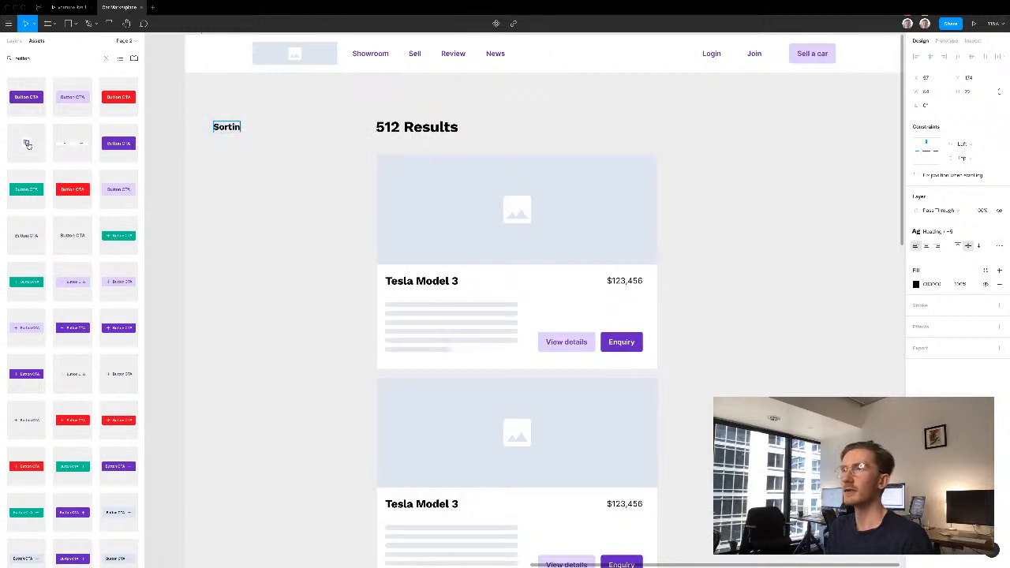
text(by)
key(Escape)
- Find a dropdown button in the component library, place it under the "Sort by" label and widen it to nearly fill the side column
double_click(34, 58)
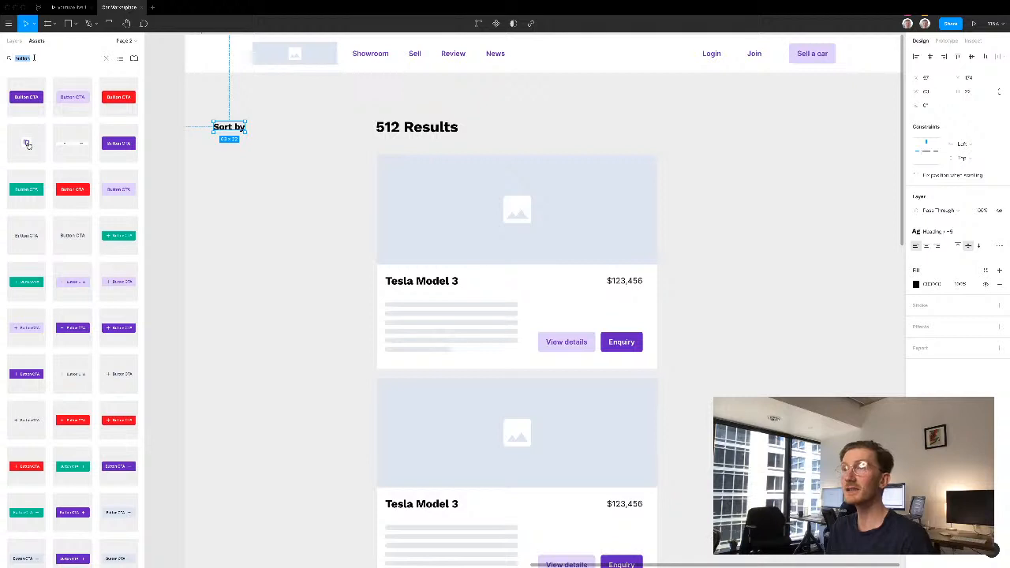
text(input)
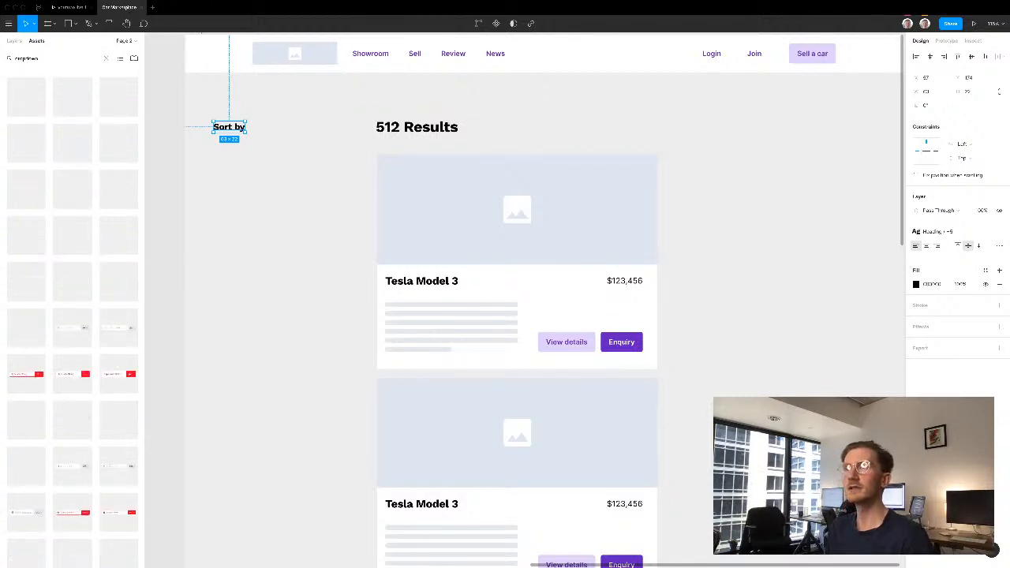
drag(37, 143, 234, 148)
click(300, 154)
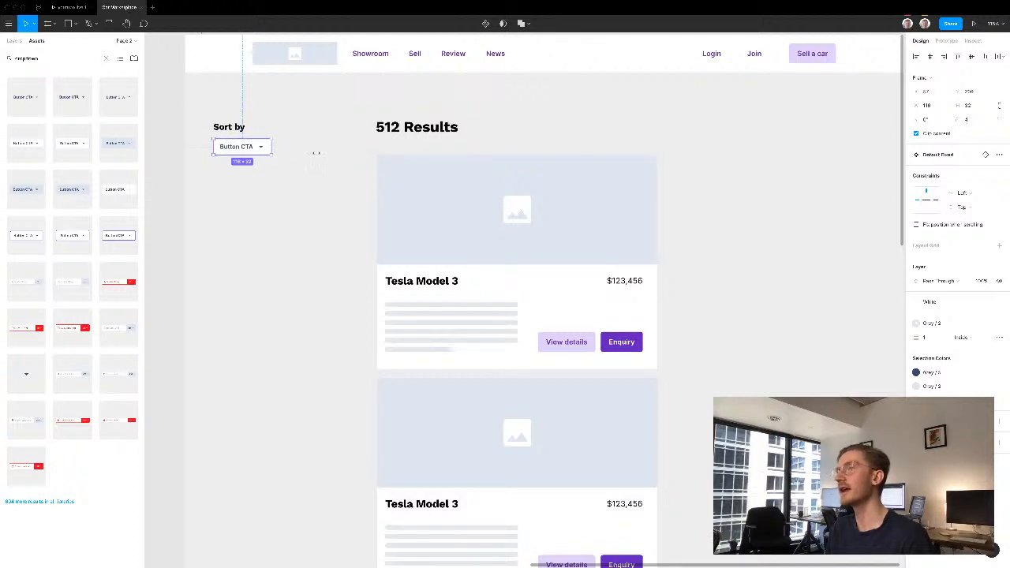
drag(312, 153, 319, 151)
- Change the sorting dropdown's text to "Showing: price"
double_click(242, 148)
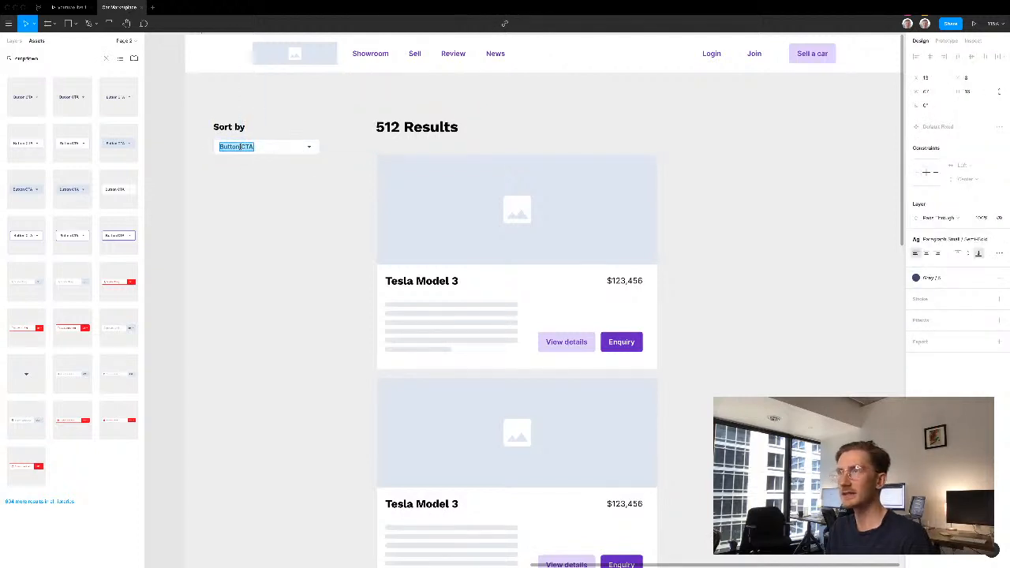
text(Show)
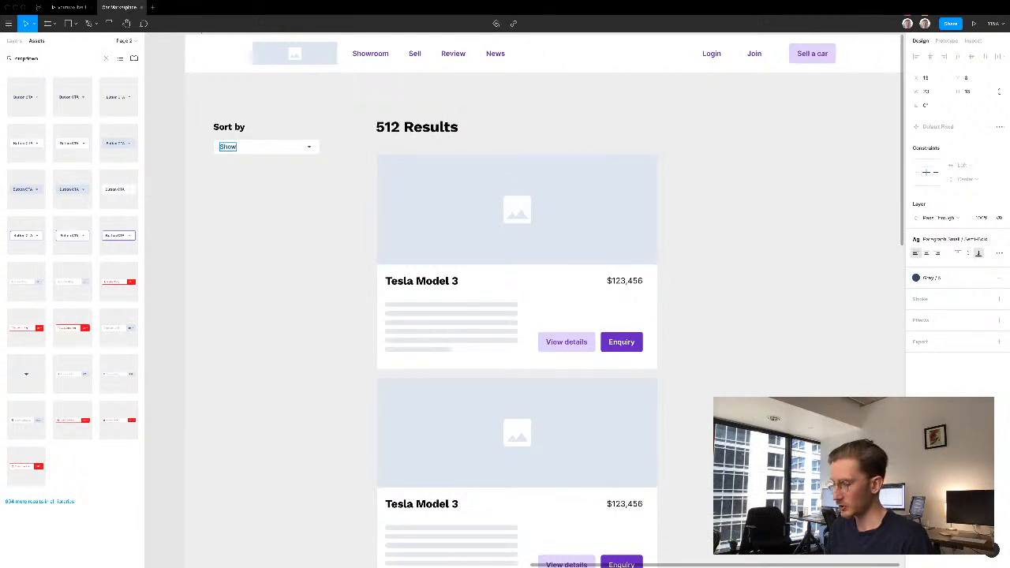
text(ing: price)
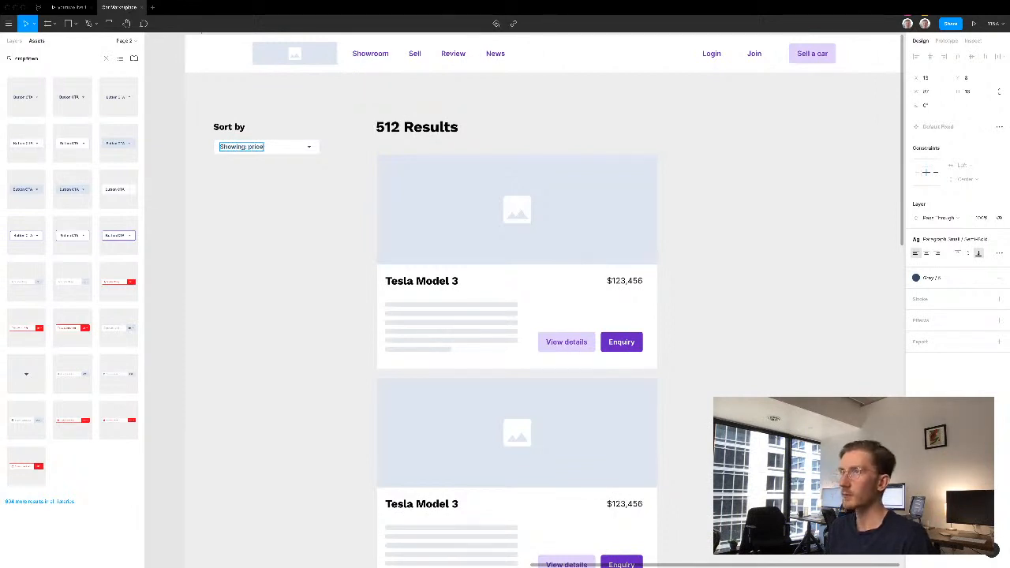
click(313, 192)
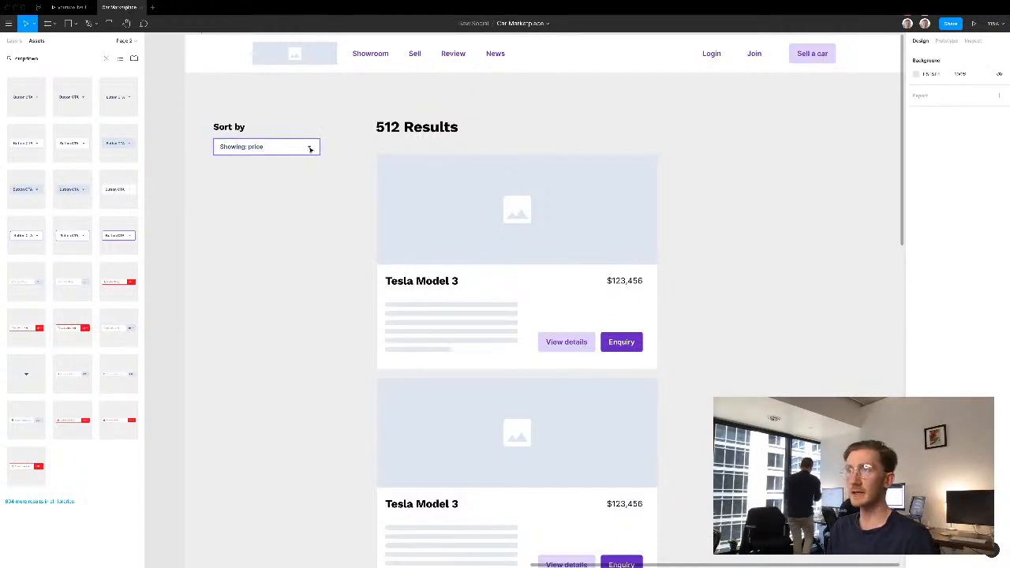
- Duplicate the "Sort by" label below the dropdown and change the copy's text to "Filters"
click(236, 128)
drag(240, 169, 235, 178)
double_click(236, 178)
key(Escape)
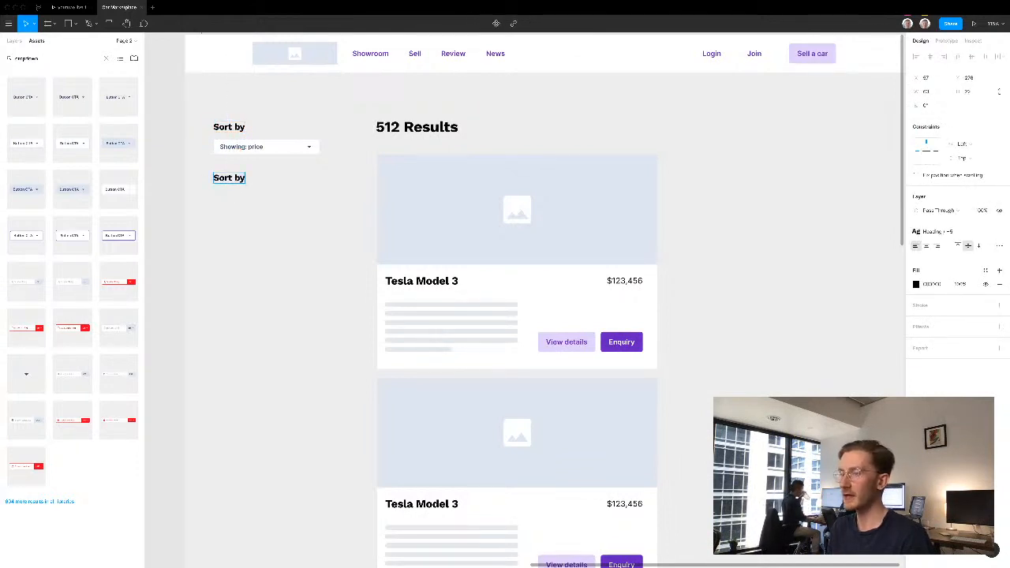
key(Return)
text(Filters)
key(Escape)
click(248, 215)
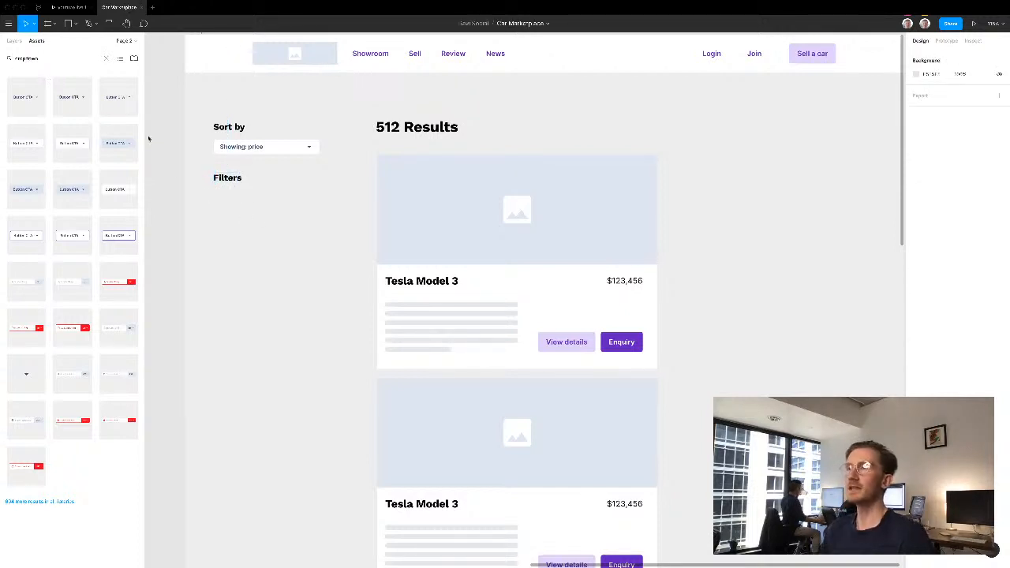
- Place a Sub Menu Heading component from the library under the "Filters" label and set its text colour to the Grey / 6 style
double_click(44, 60)
text(menu)
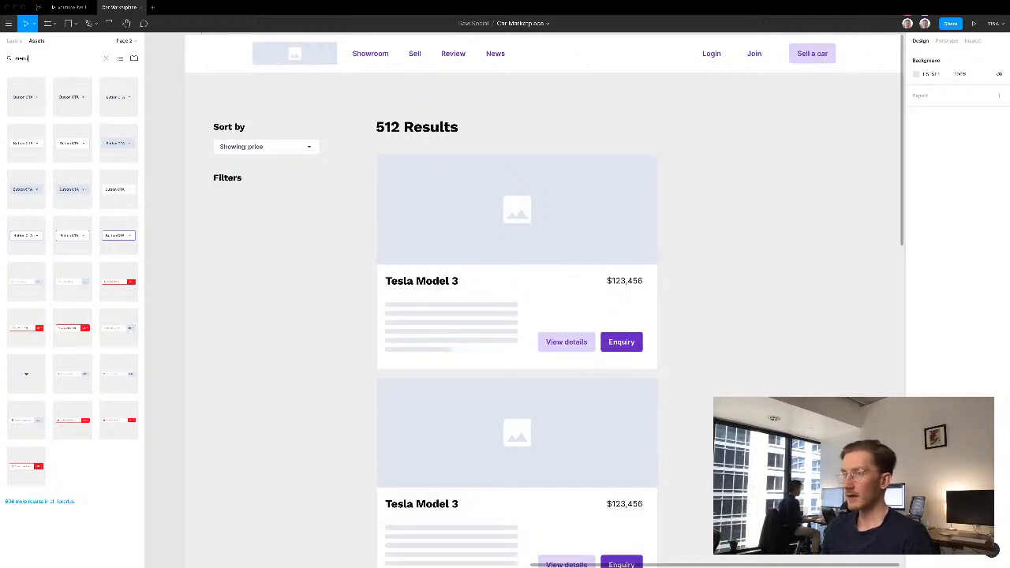
drag(61, 82, 245, 202)
double_click(250, 202)
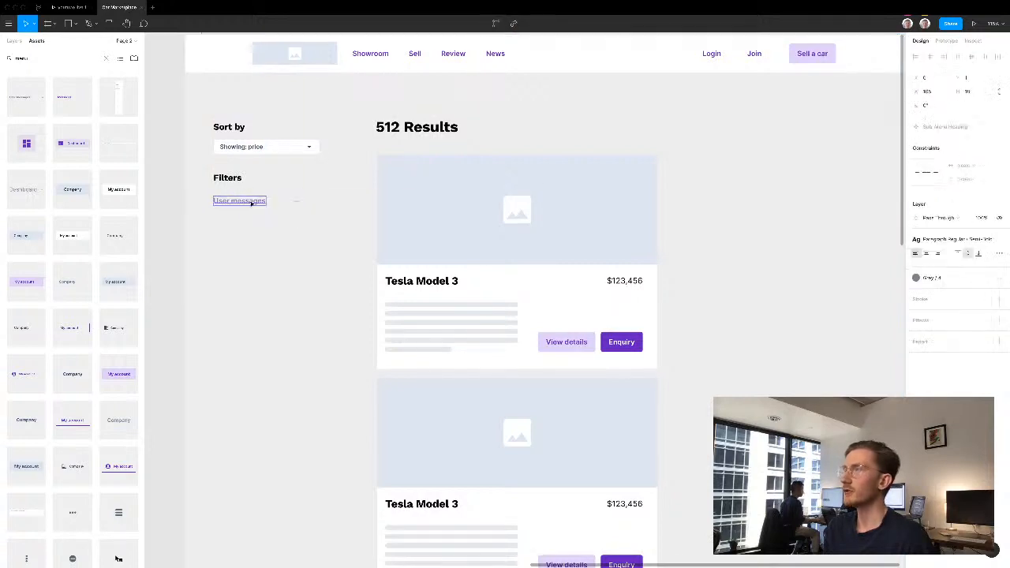
click(927, 277)
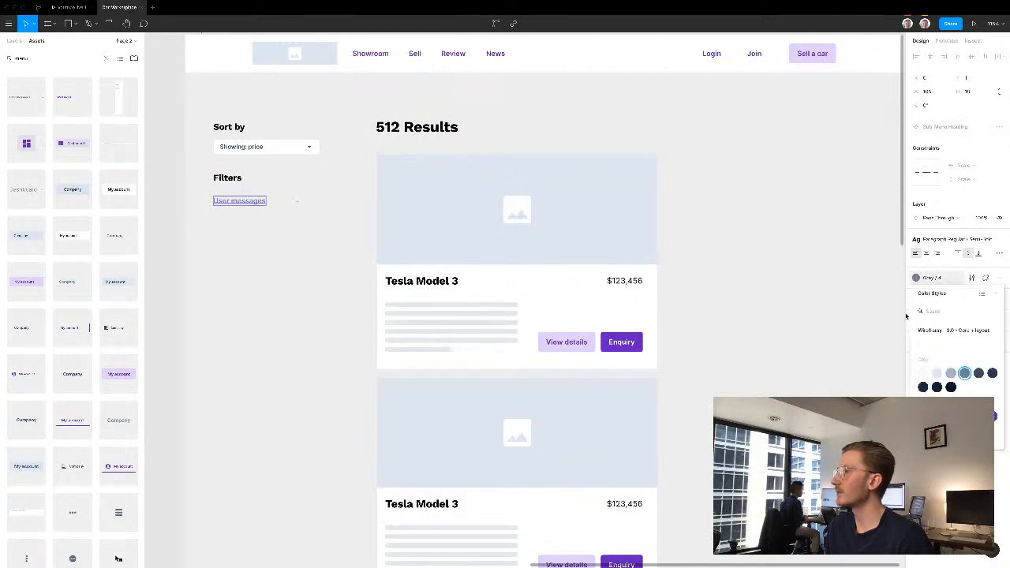
click(995, 375)
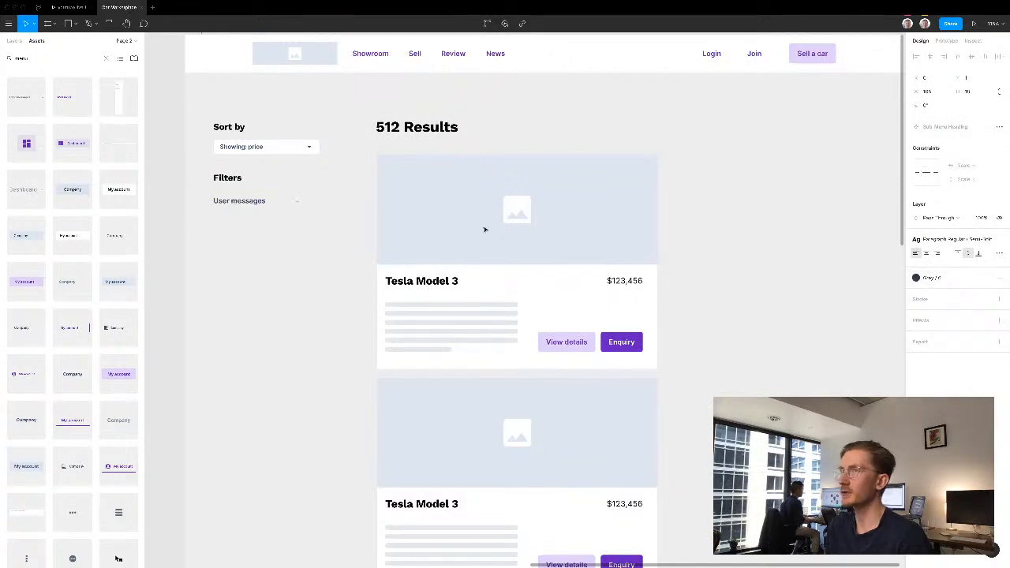
click(261, 218)
- Widen the menu heading under "Filters" to about 201 px and change its text to "Location"
click(299, 203)
drag(299, 203, 313, 204)
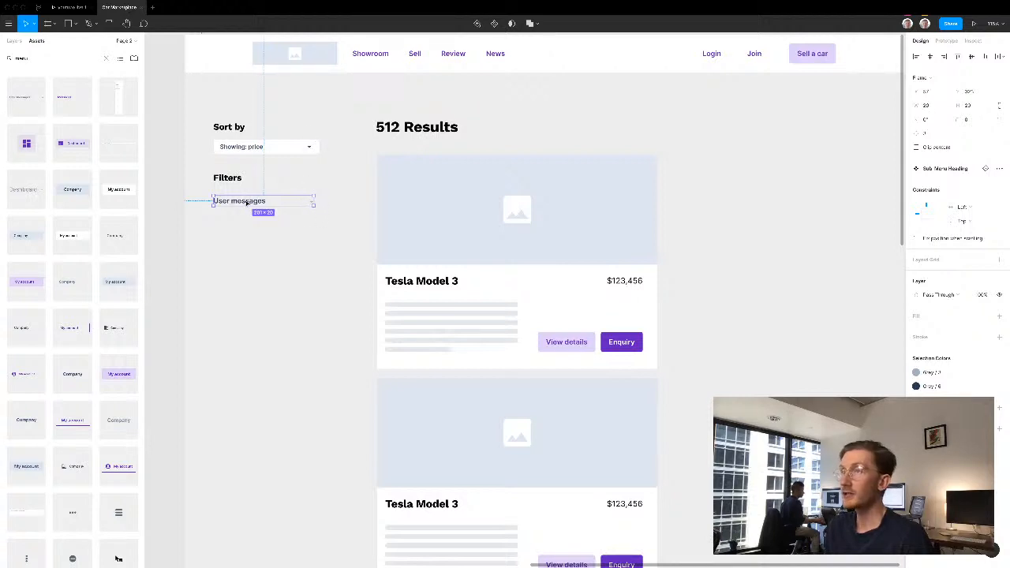
double_click(246, 201)
text(Location)
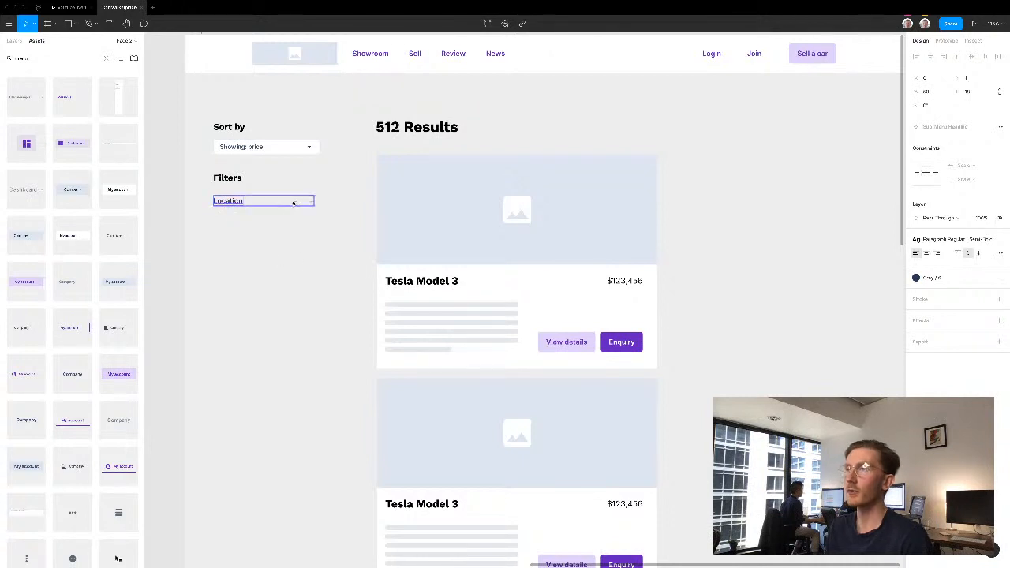
key(Escape)
- Duplicate the "Location" filter row below itself and change the copy's text to "Price"
key(super+d)
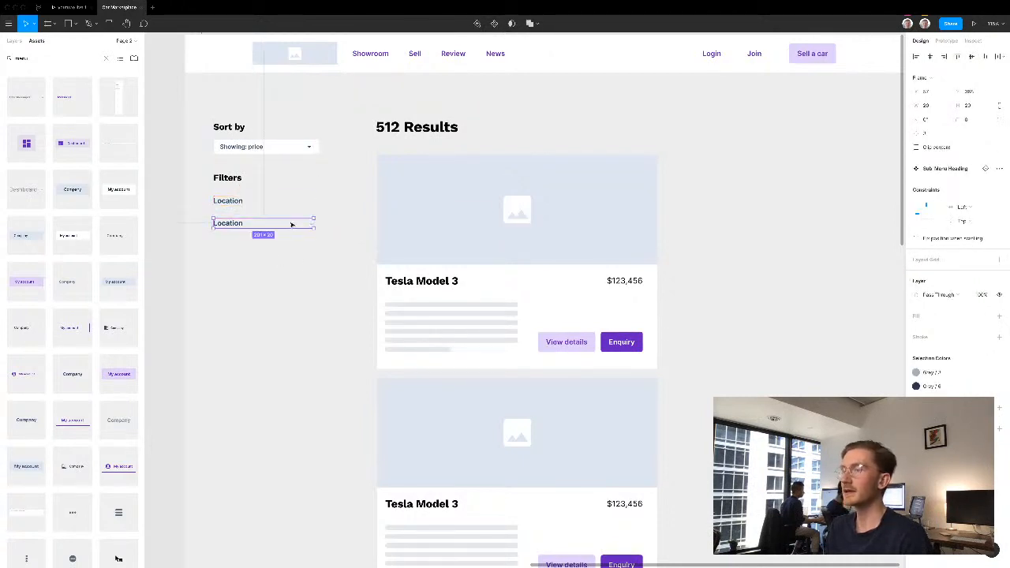
double_click(236, 224)
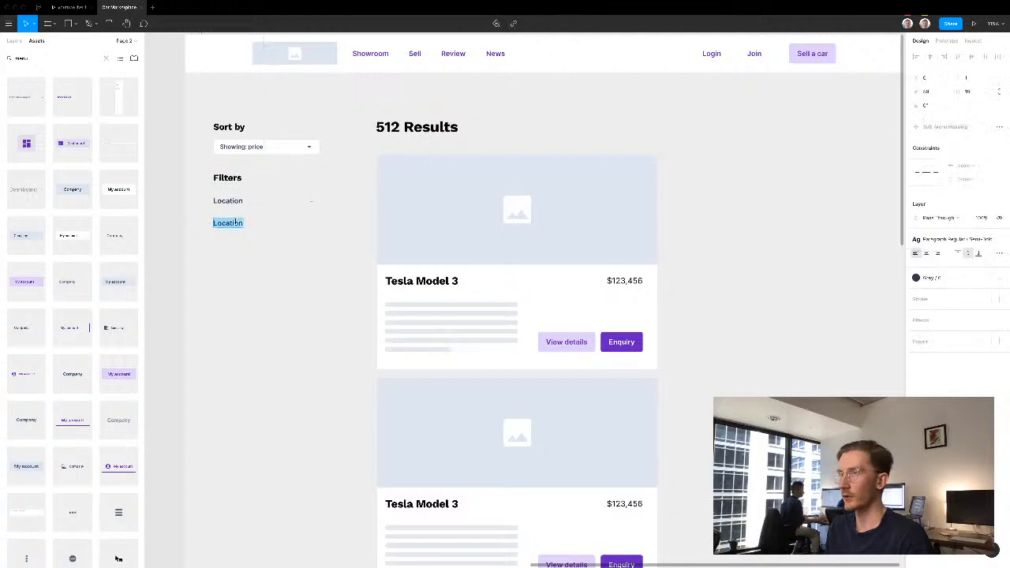
text(Price)
key(Escape)
click(278, 265)
- Duplicate the "Price" filter row below itself and change the copy's text to "Year"
drag(281, 227, 280, 251)
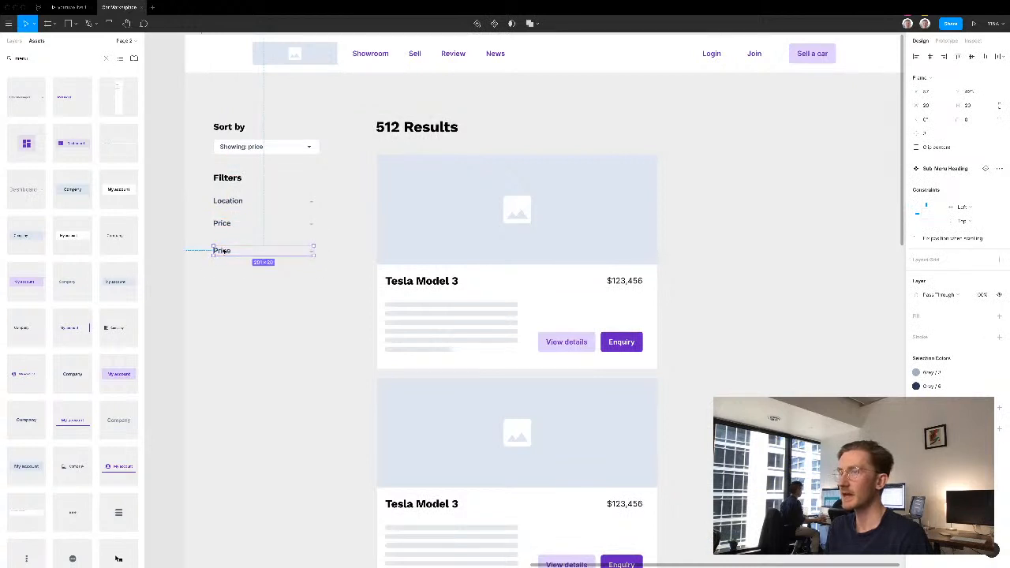
double_click(225, 251)
text(Year)
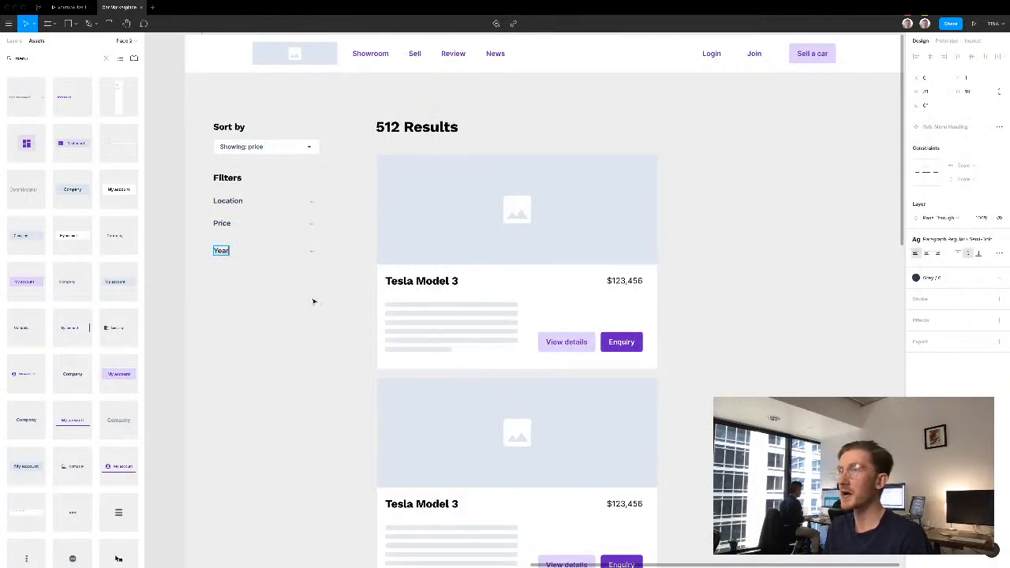
click(293, 271)
- Duplicate the "Year" filter row below itself and change the copy's text to "Transmission"
drag(269, 251, 221, 280)
double_click(217, 278)
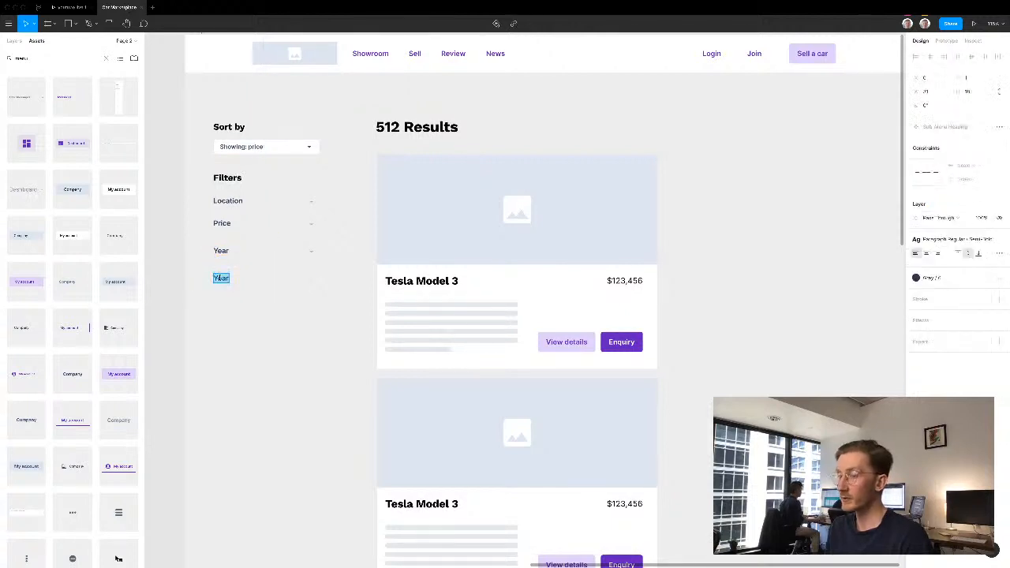
text(Tran)
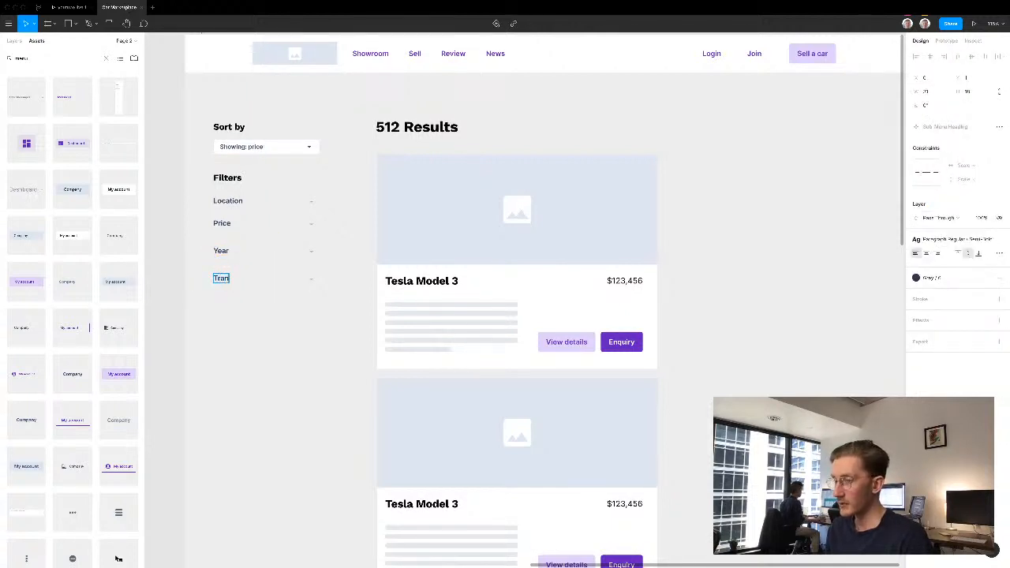
text(smission)
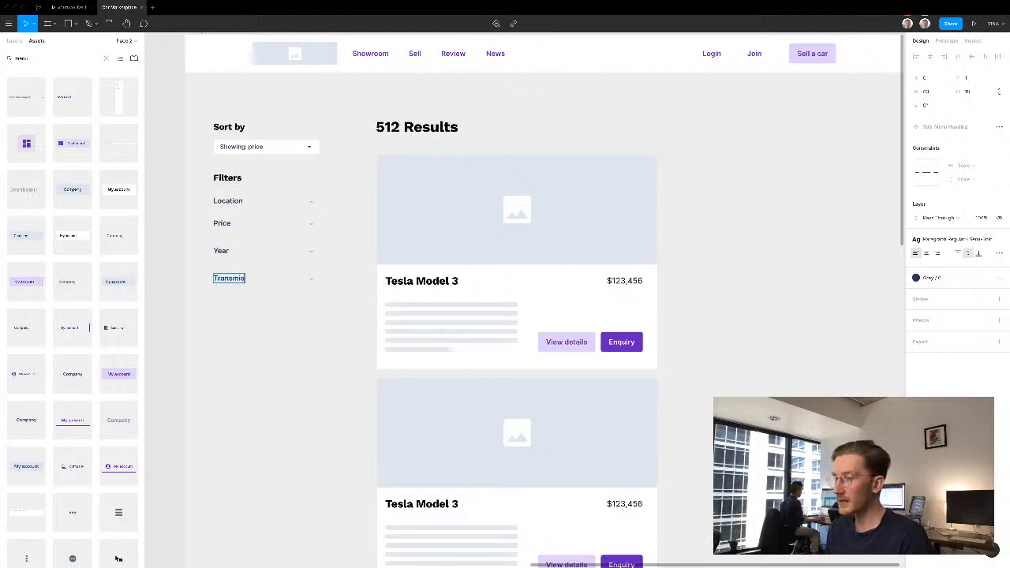
click(285, 336)
- Duplicate the "Transmission" filter row below itself and change the copy's text to "New / used"
drag(240, 280, 240, 301)
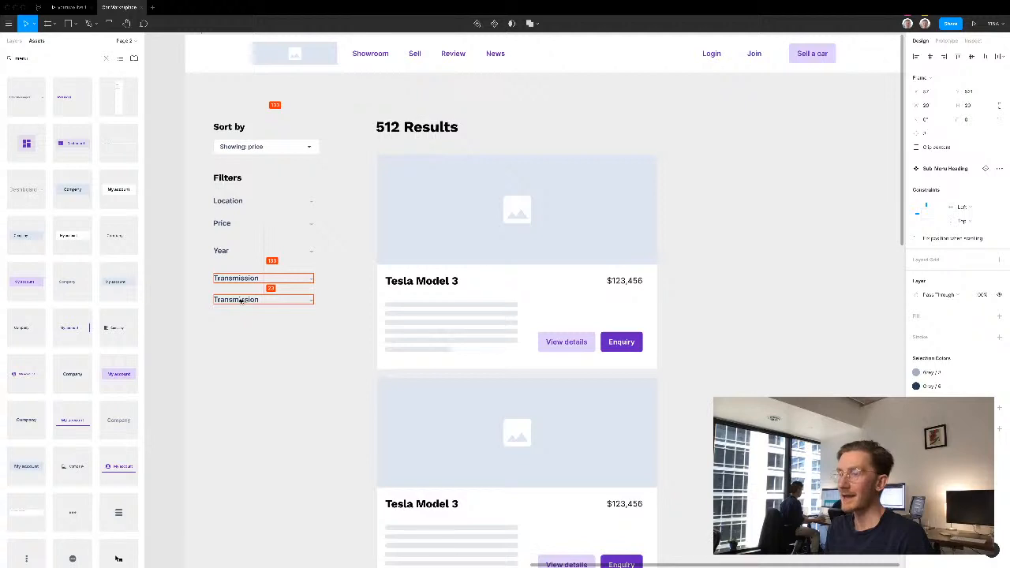
double_click(241, 300)
double_click(240, 300)
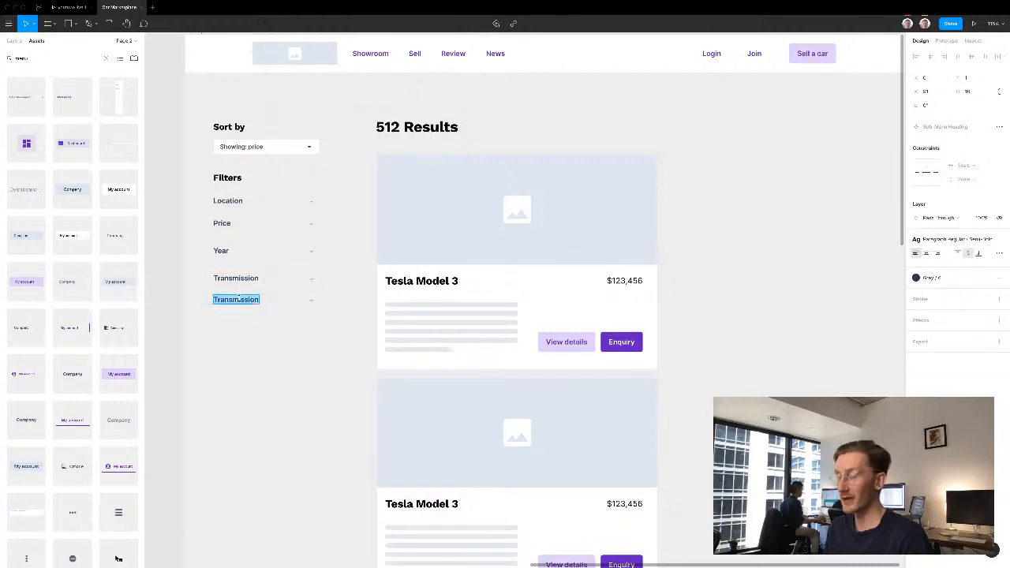
text(New / used)
click(273, 356)
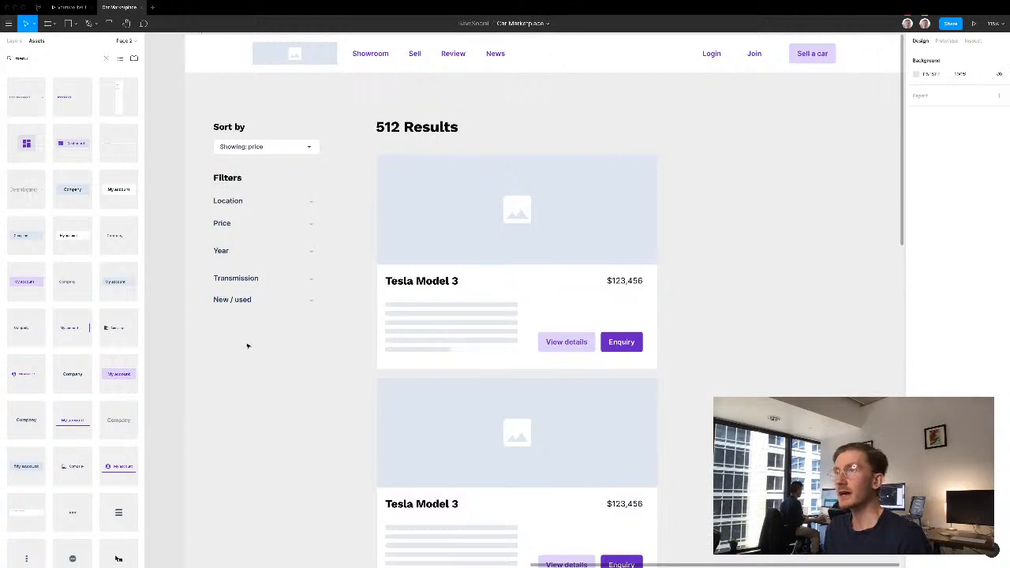
- Distribute the five filter rows from "Location" to "New / used" with equal vertical spacing
drag(235, 341, 323, 190)
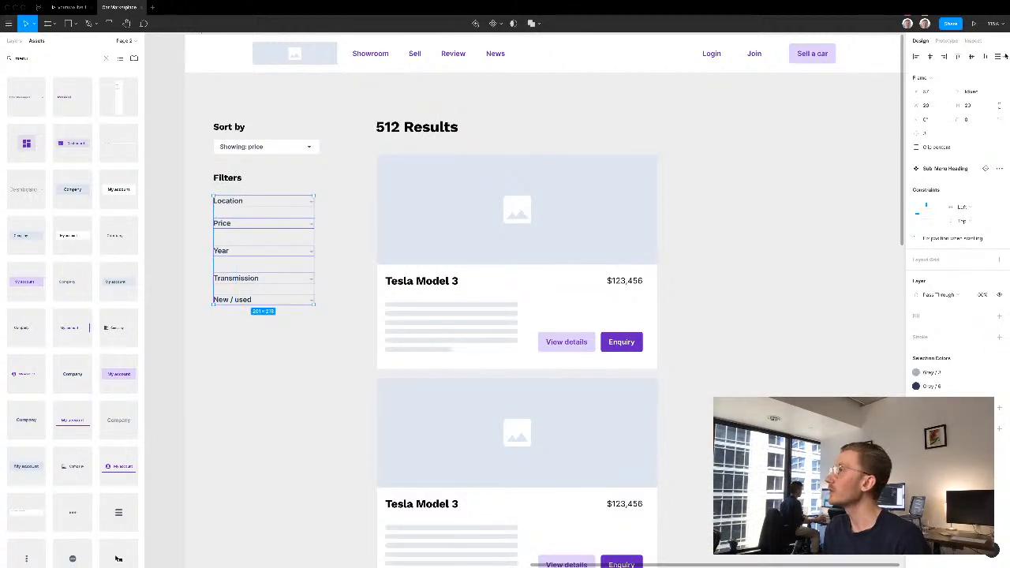
click(998, 56)
click(324, 370)
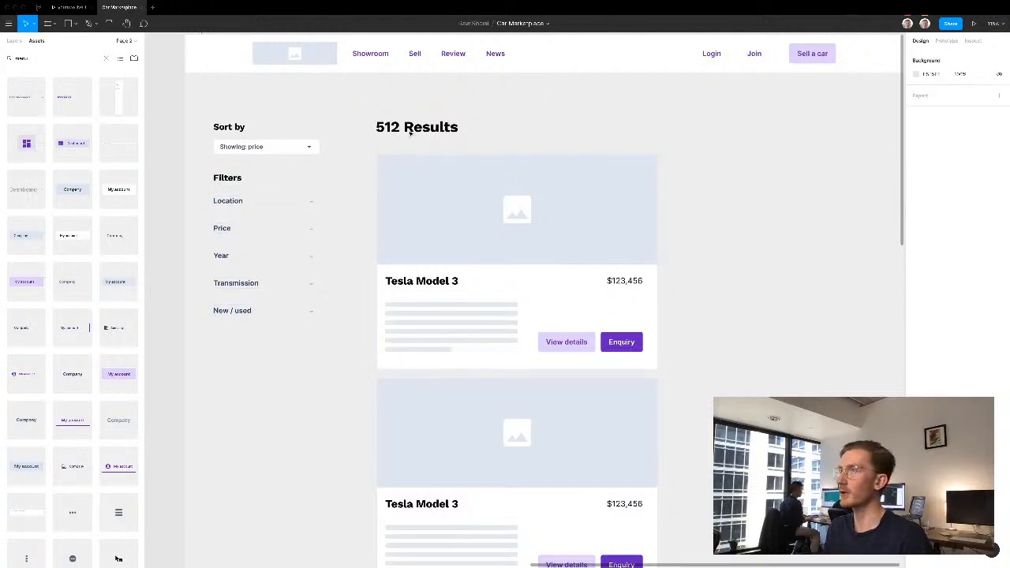
- Find the notification bell icon in the component library and place it in the empty column right of the listing cards
key(f)
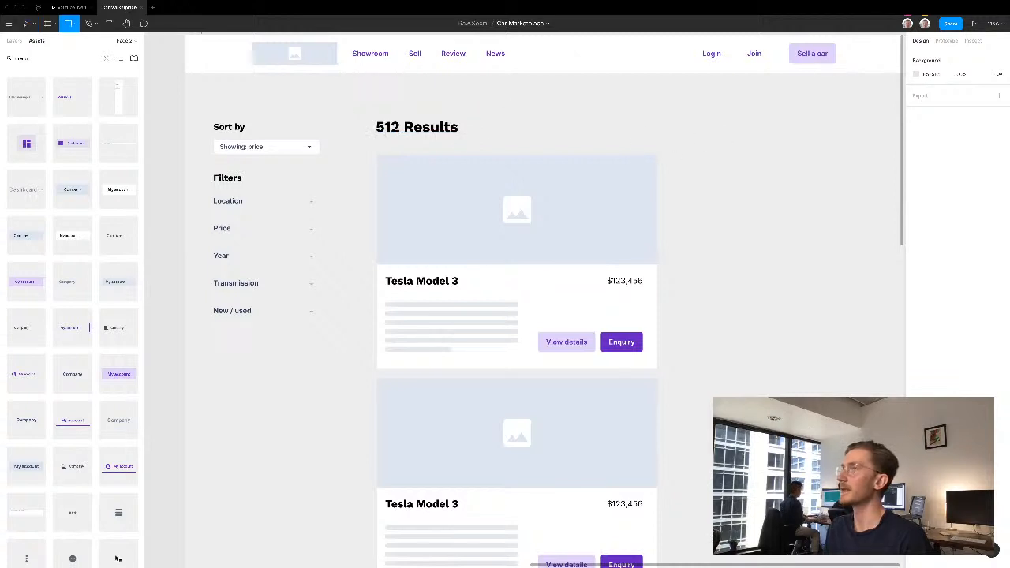
text(notif)
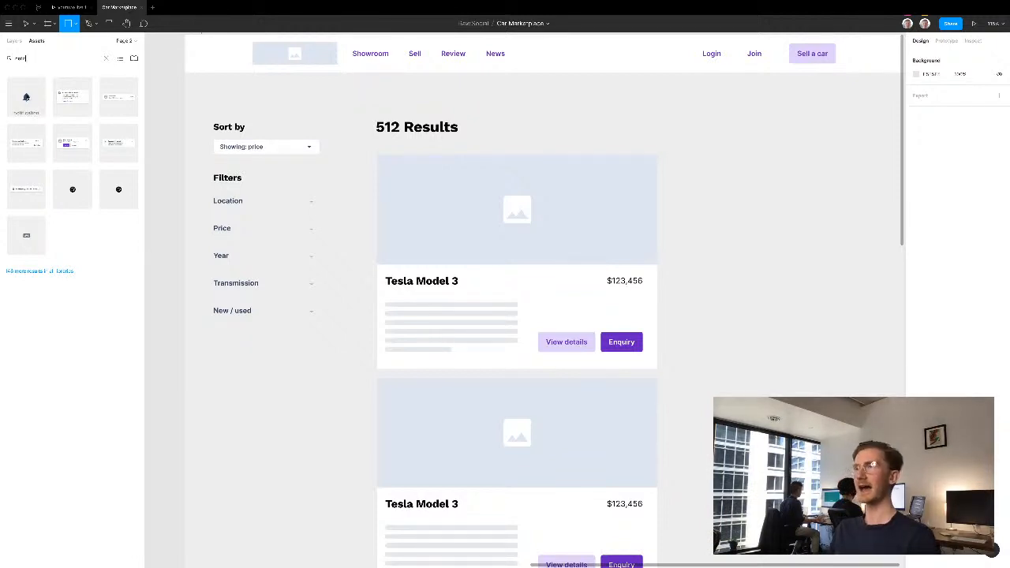
drag(29, 97, 766, 137)
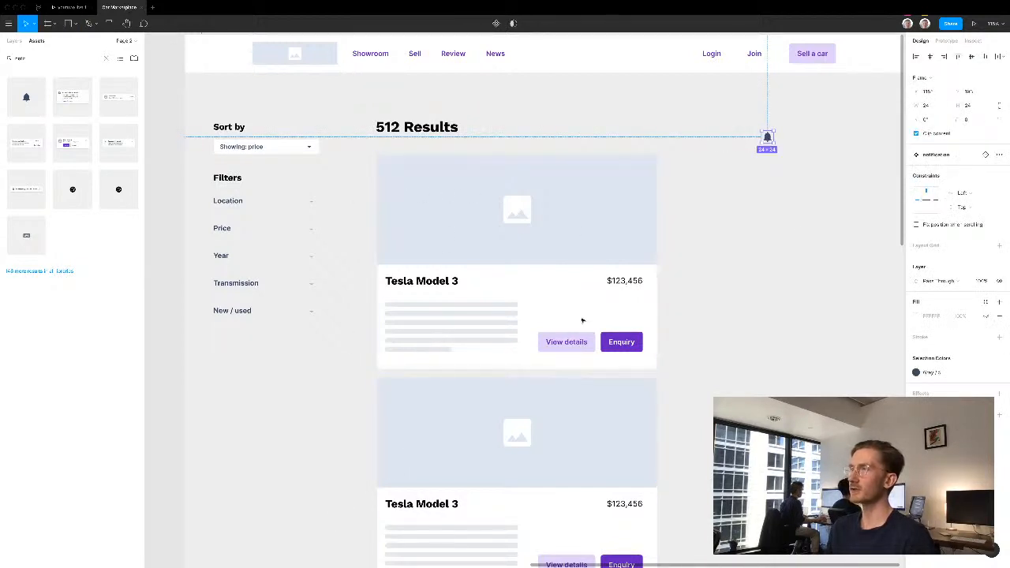
click(778, 197)
- Draw a rectangle of about 232 × 200 px right of the cards, fill it with white (FFFFFF) and keep the bell icon in its upper-left corner
mouse_move(766, 135)
mouse_down()
mouse_move(715, 132)
mouse_move(820, 209)
mouse_up()
click(747, 185)
key(r)
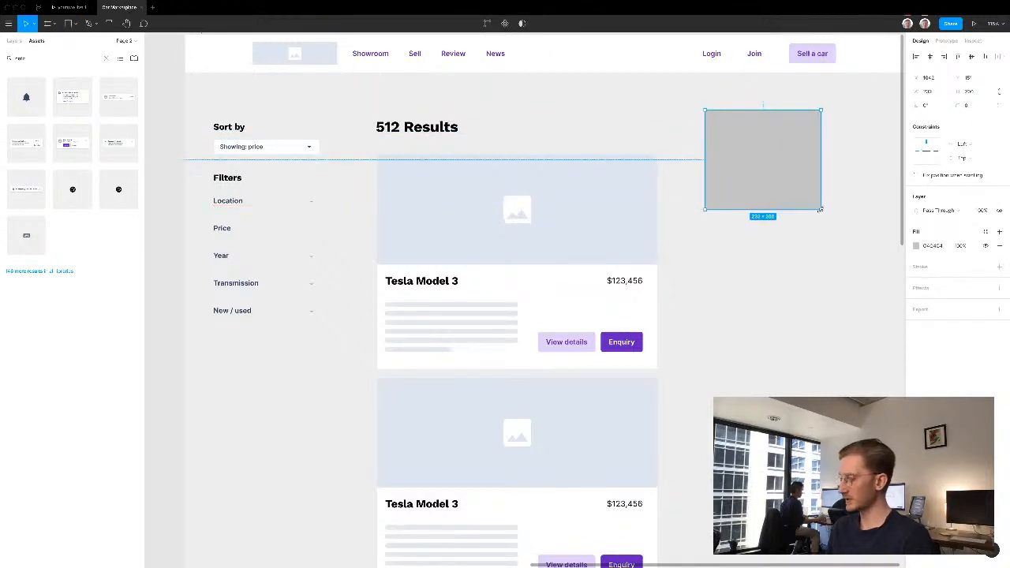
click(916, 246)
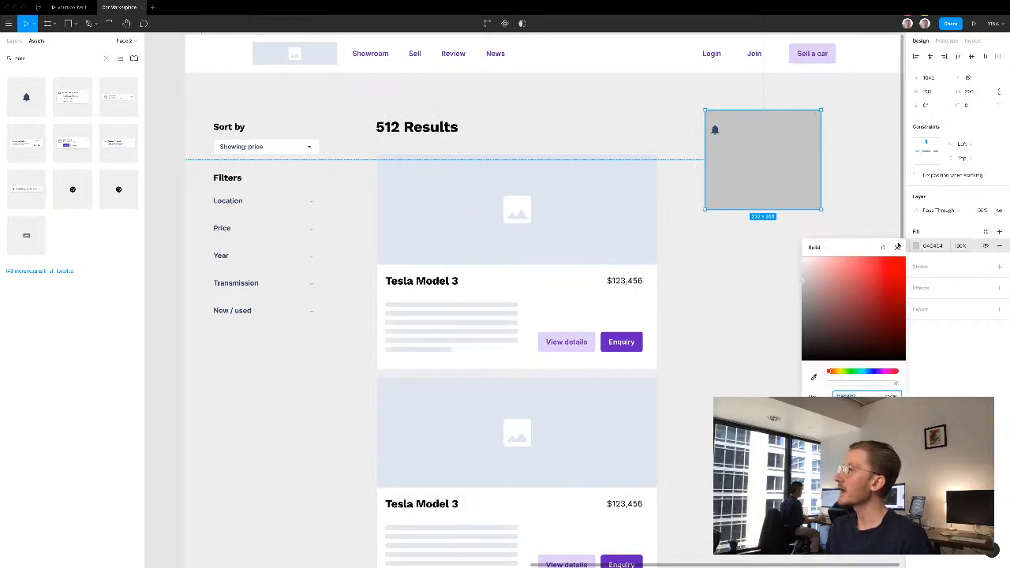
text(fff)
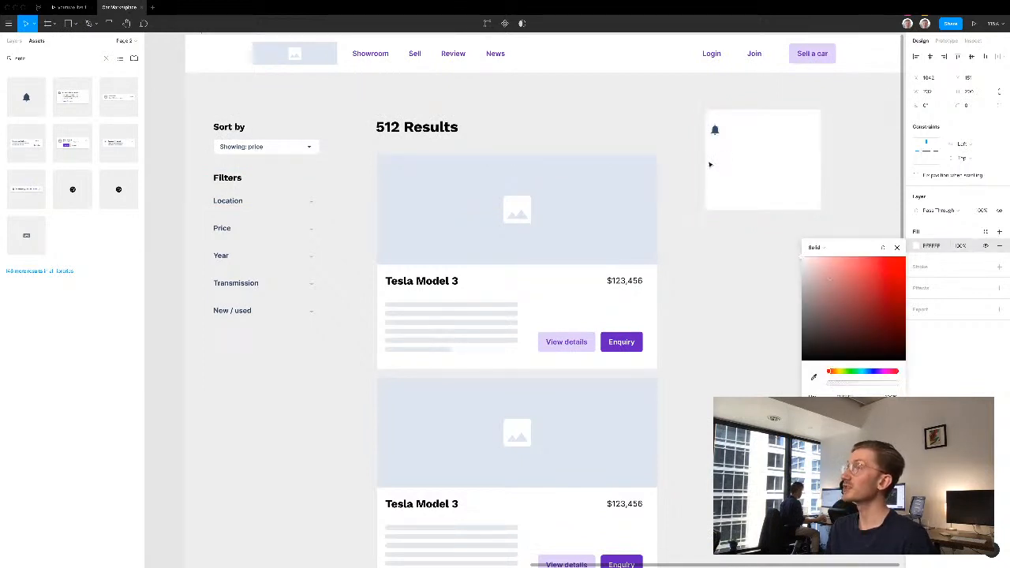
- Duplicate the "512 Results" heading into the white notification box below the bell and give the copy the Heading H5 style
click(743, 276)
drag(438, 131, 762, 156)
click(762, 157)
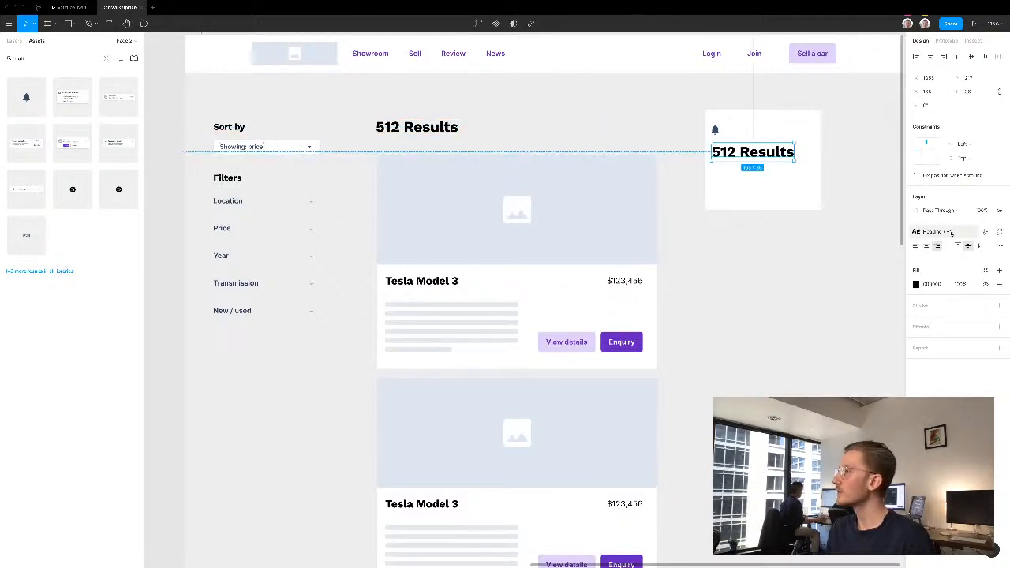
click(937, 231)
click(943, 380)
- Change the copied heading's text in the notification box to "Get notified"
double_click(772, 152)
text(Get notified)
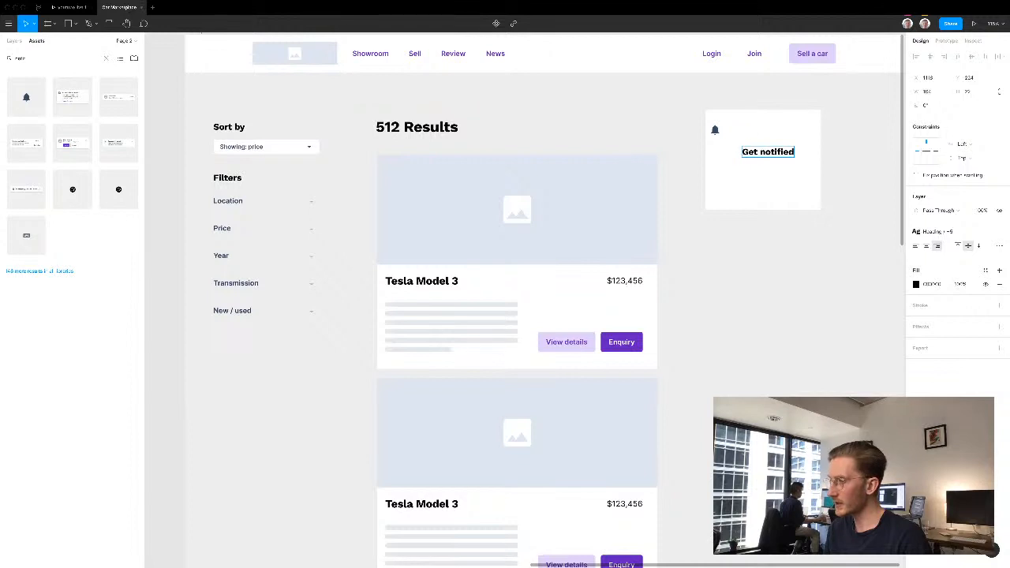
text( to avoid mi)
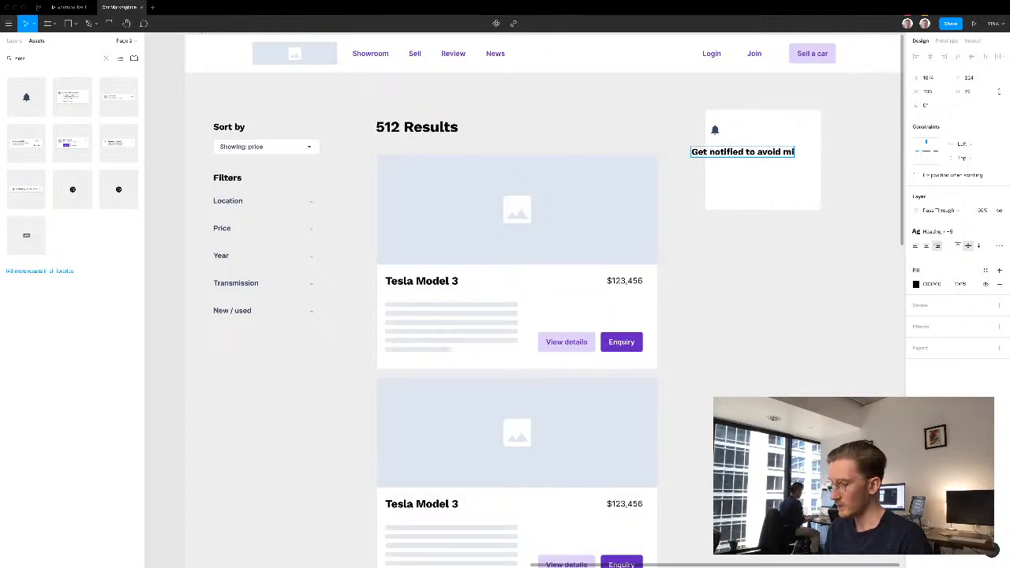
text(ssing out)
- Extend the notification box heading to "Get notified to avoid missing out" and left-align its text
click(913, 246)
key(Escape)
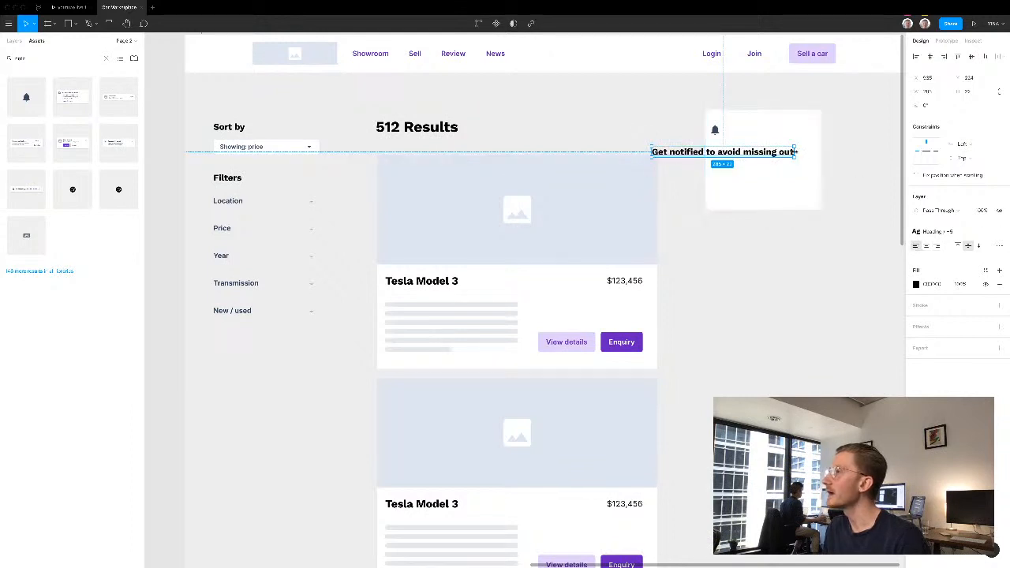
- Narrow the heading so it wraps onto two lines, position it inside the white box below the bell, and enlarge the bell icon
drag(794, 154, 747, 154)
drag(678, 157, 729, 117)
click(715, 131)
click(670, 127)
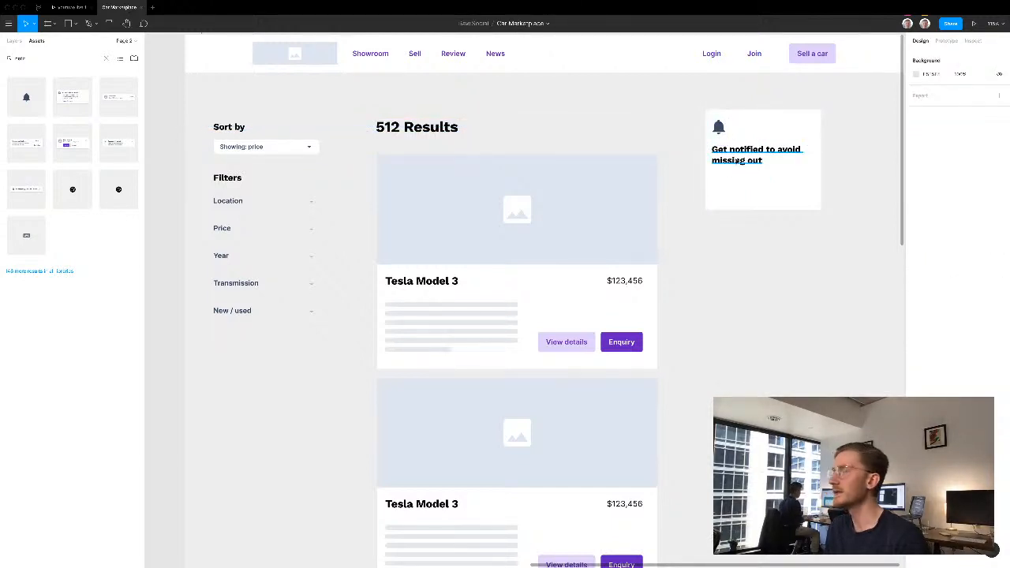
- Find the switch component in the library and place the switched-off toggle below the heading in the notification box
click(53, 63)
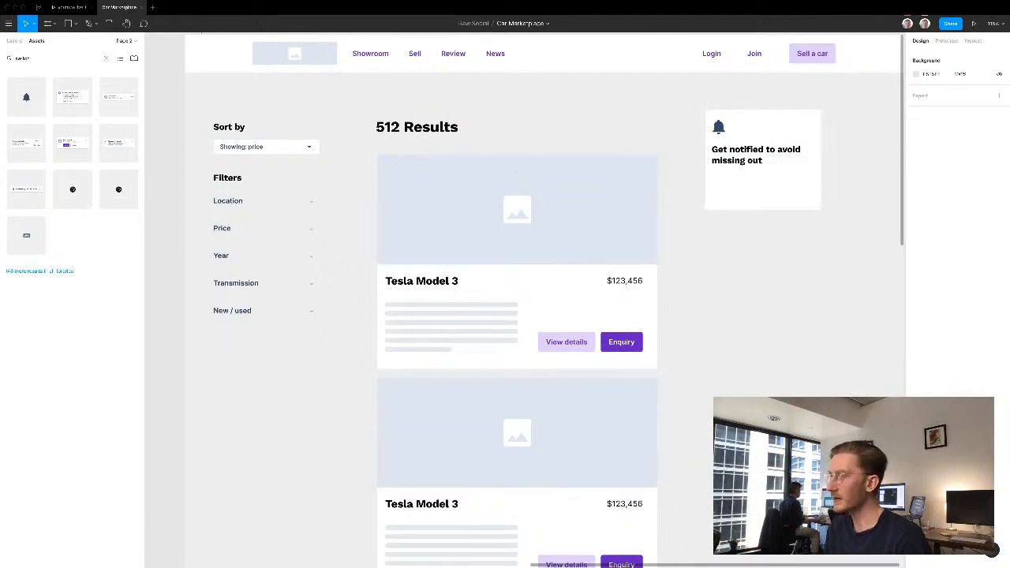
drag(34, 96, 723, 182)
click(742, 292)
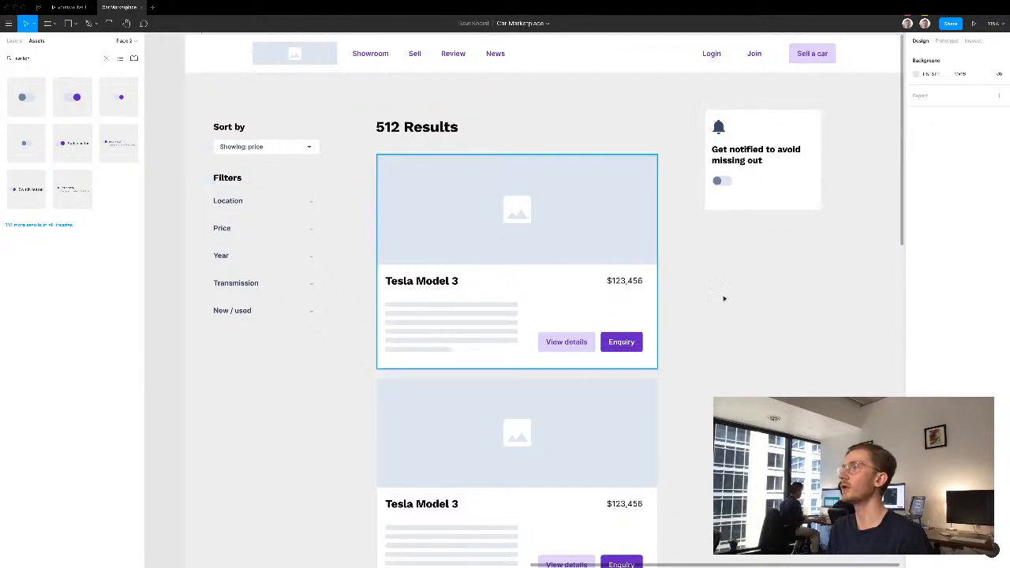
- Hide the interface and review the search results page from the header down through the listing cards
scroll(572, 108, right, 1)
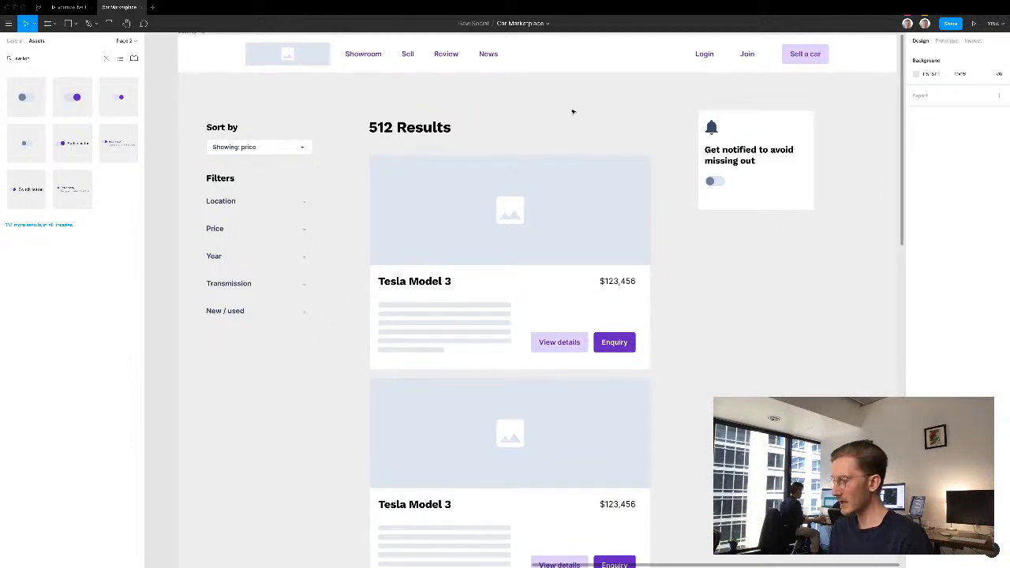
key(ctrl+backslash)
scroll(620, 122, right, 1)
scroll(621, 121, down, 1)
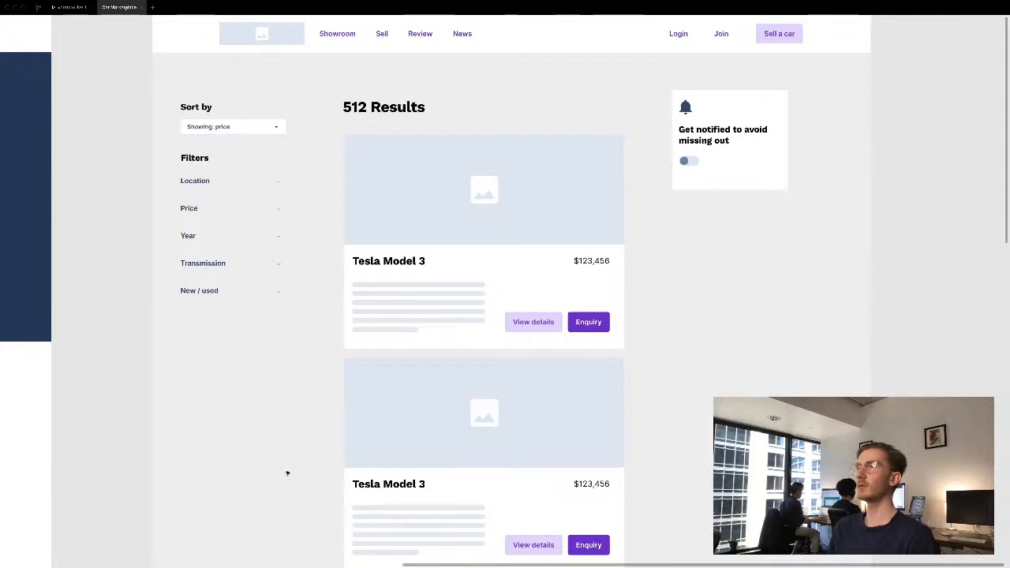
scroll(318, 415, down, 4)
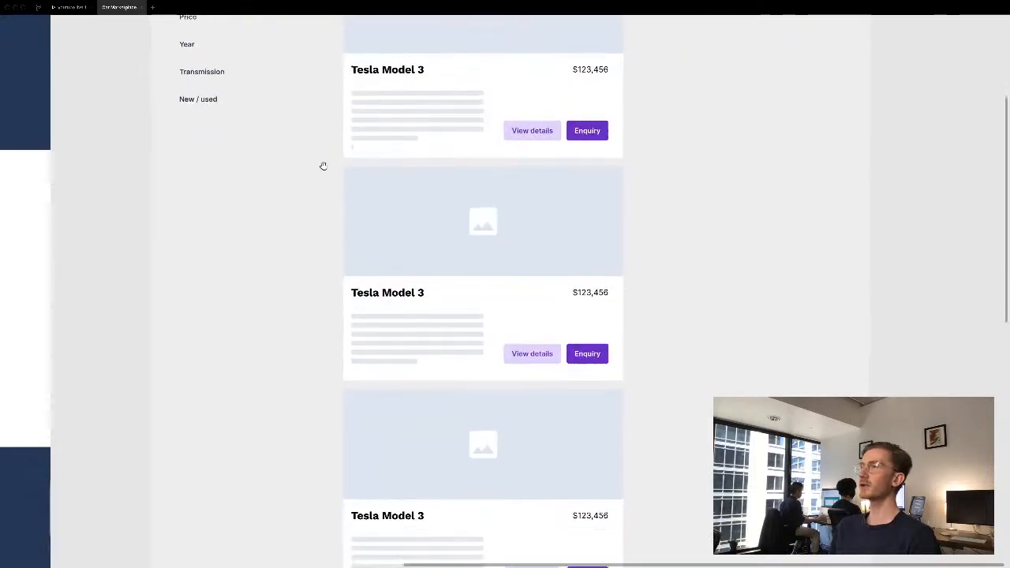
scroll(323, 111, up, 5)
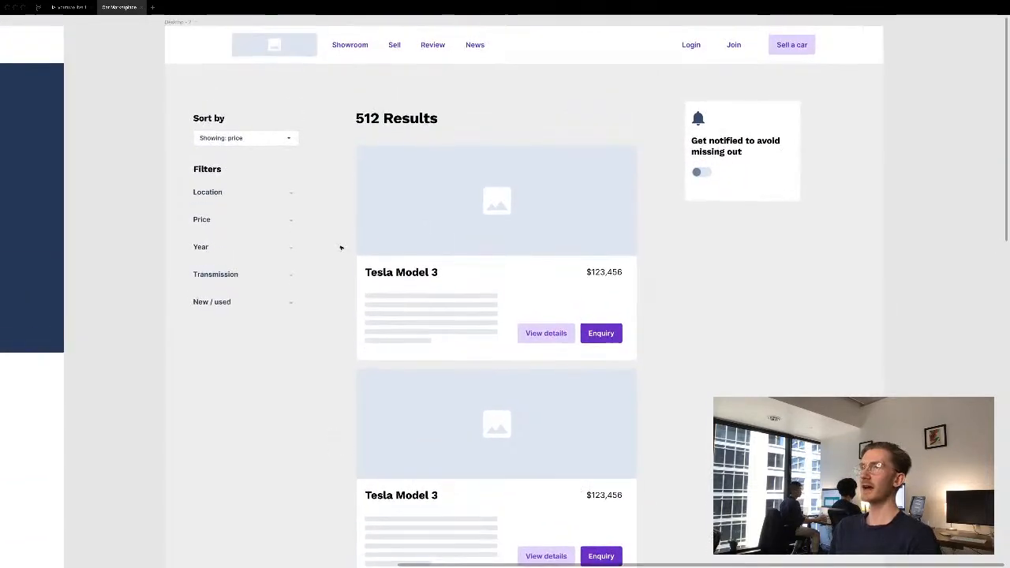
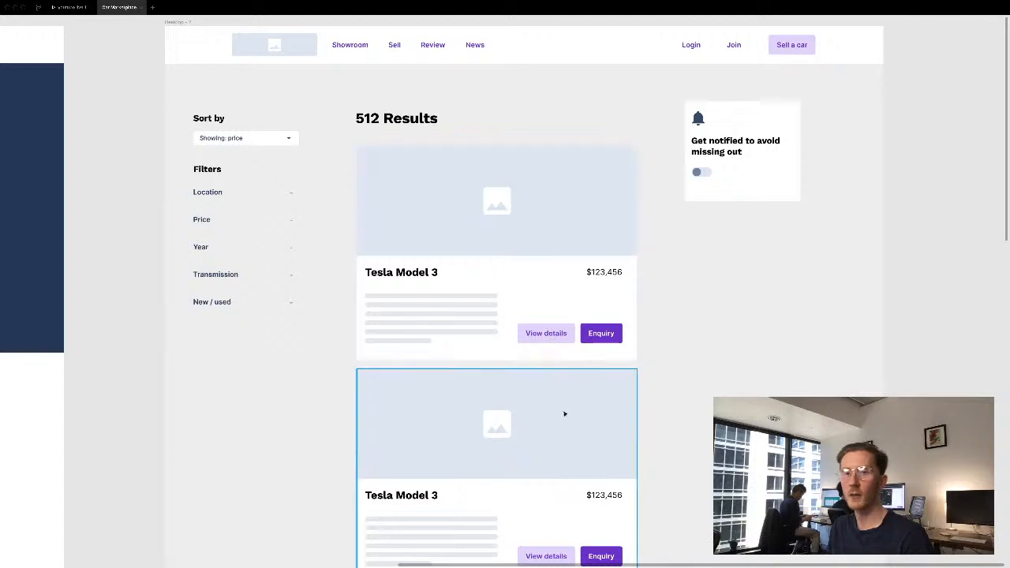
- Duplicate the search results page frame and place the copy beside the original, leaving a gap between the two pages
scroll(738, 382, right, 2)
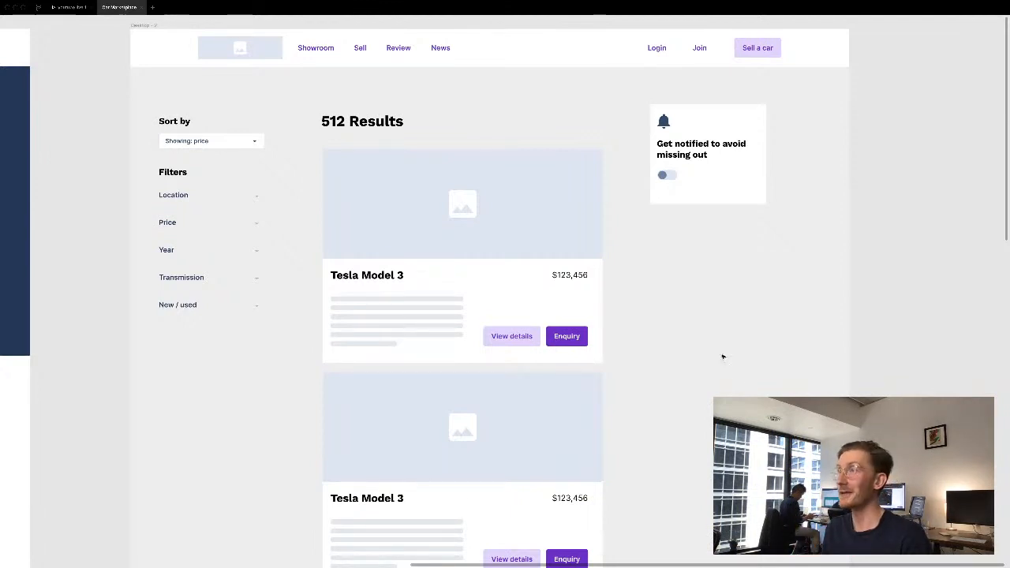
key(super+minus)
drag(717, 334, 775, 283)
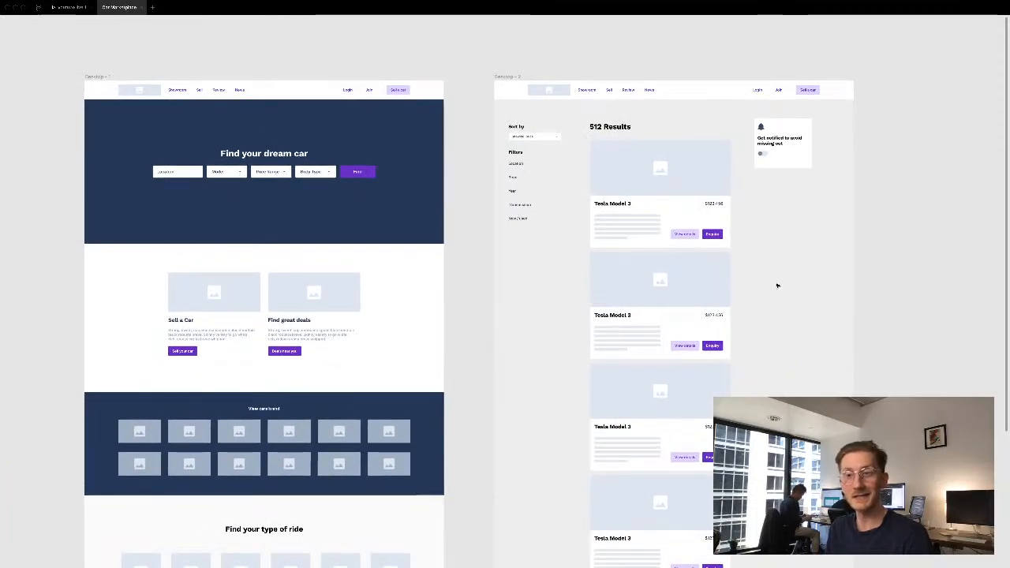
drag(794, 266, 333, 279)
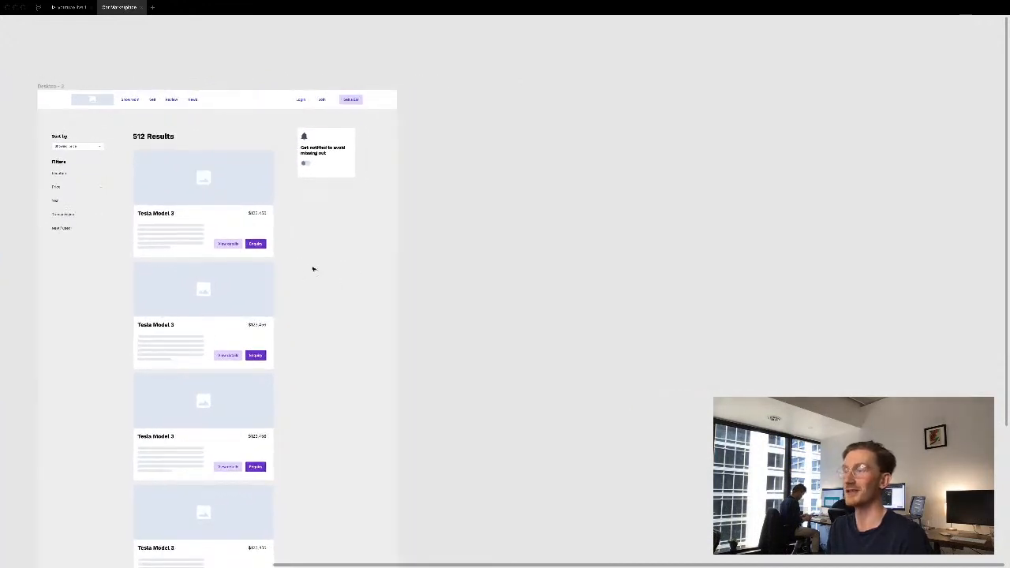
mouse_move(42, 82)
mouse_down()
mouse_move(447, 101)
mouse_move(31, 79)
mouse_up()
click(63, 87)
drag(470, 91, 512, 93)
click(450, 75)
scroll(315, 68, right, 5)
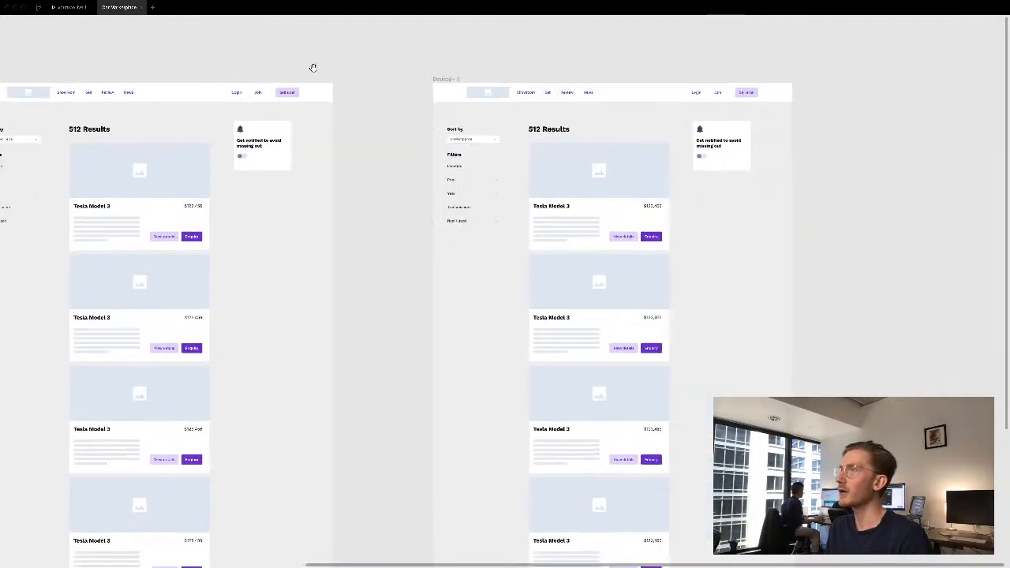
- Delete all content below the header on the duplicated page, including the leftover listing card near its lower end
drag(370, 97, 673, 491)
key(Delete)
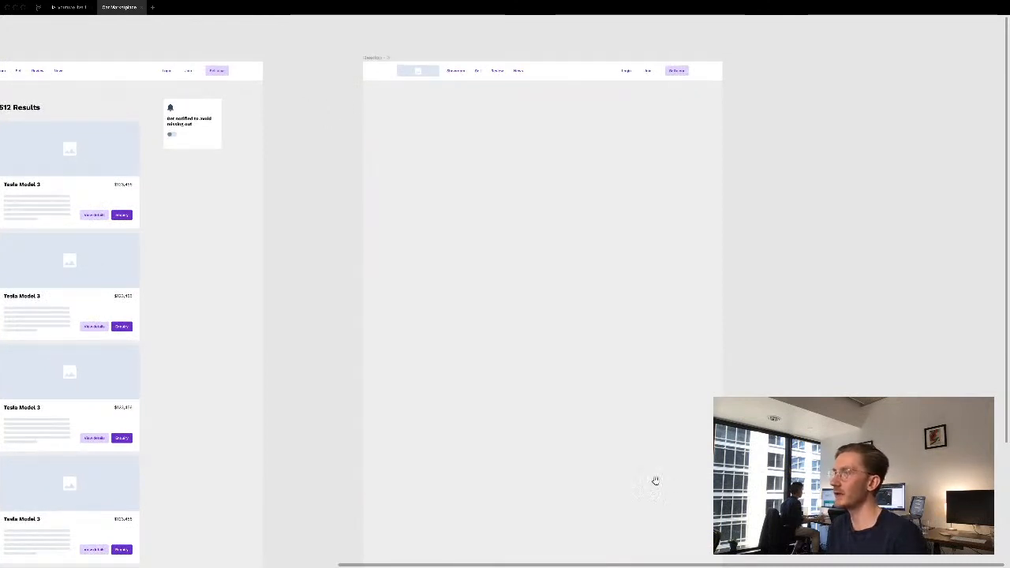
scroll(595, 244, down, 7)
scroll(595, 244, right, 2)
click(505, 300)
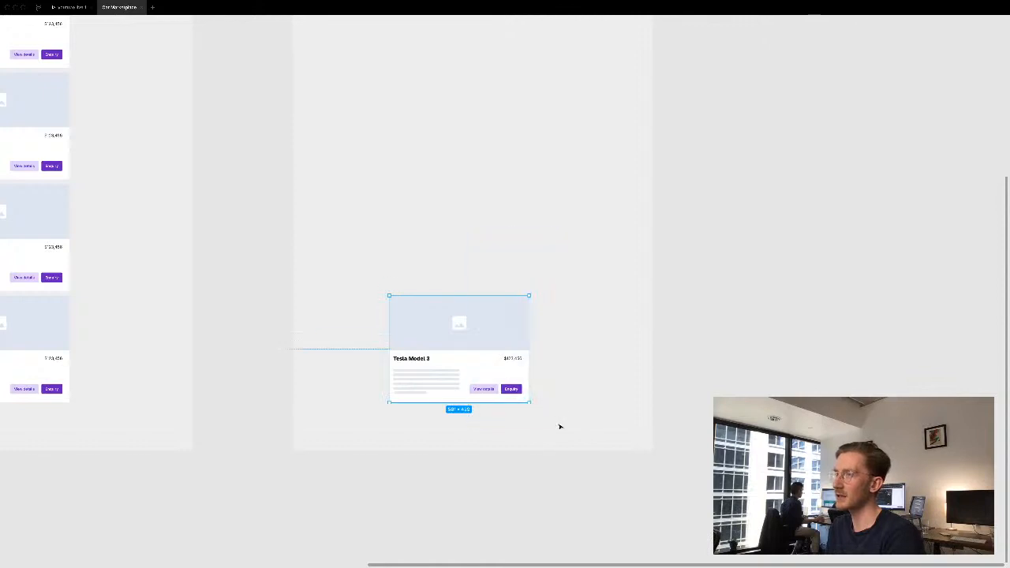
key(Delete)
- Show the interface again at the header of the emptied page and clear the component search
scroll(497, 194, up, 5)
scroll(498, 193, left, 1)
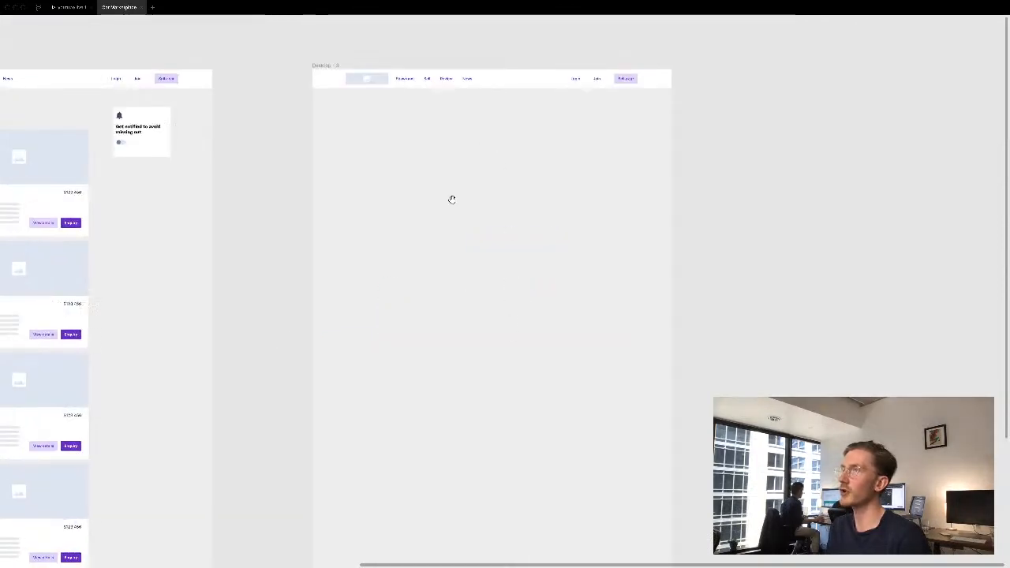
drag(289, 73, 687, 345)
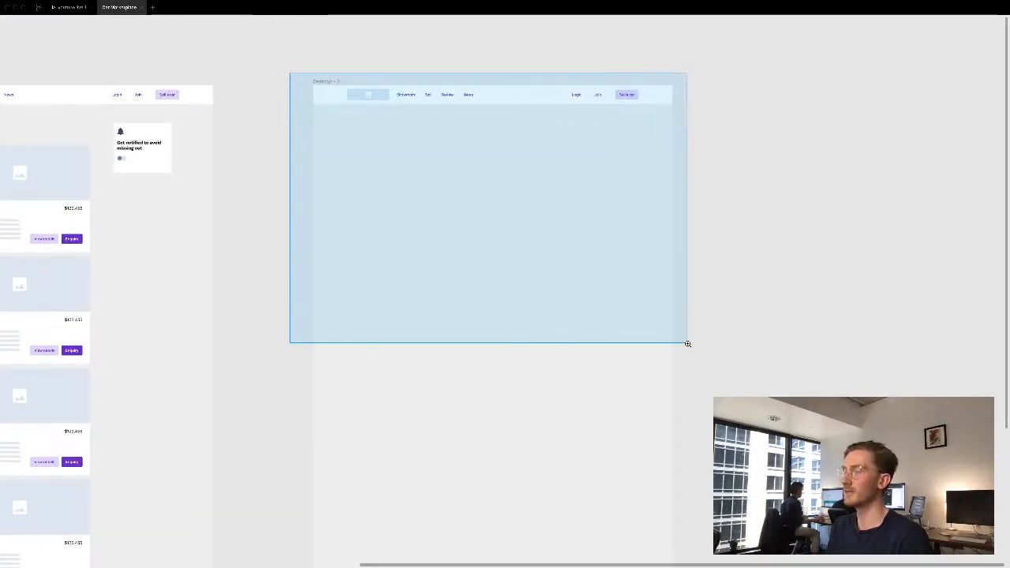
key(ctrl+backslash)
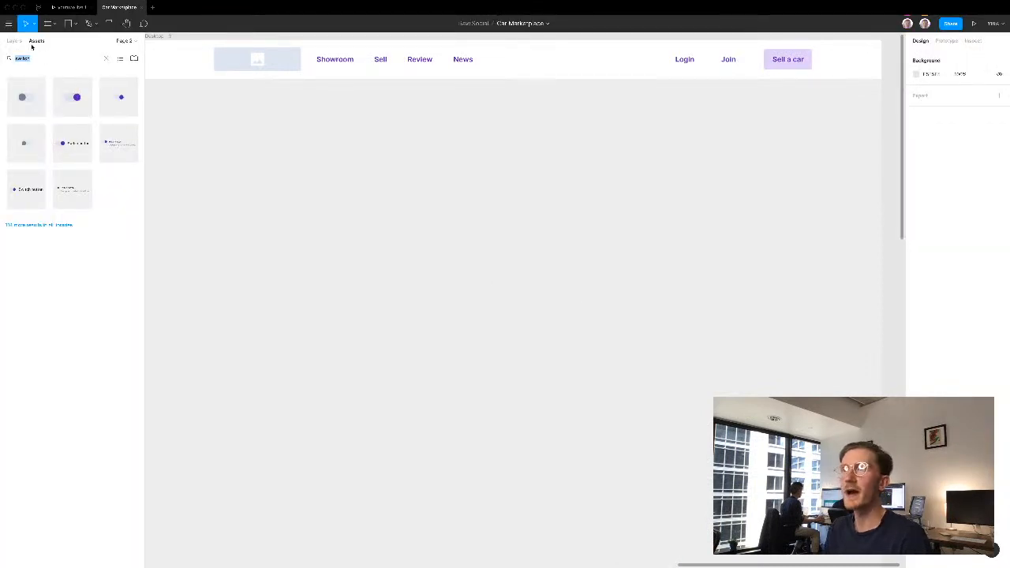
key(BackSpace)
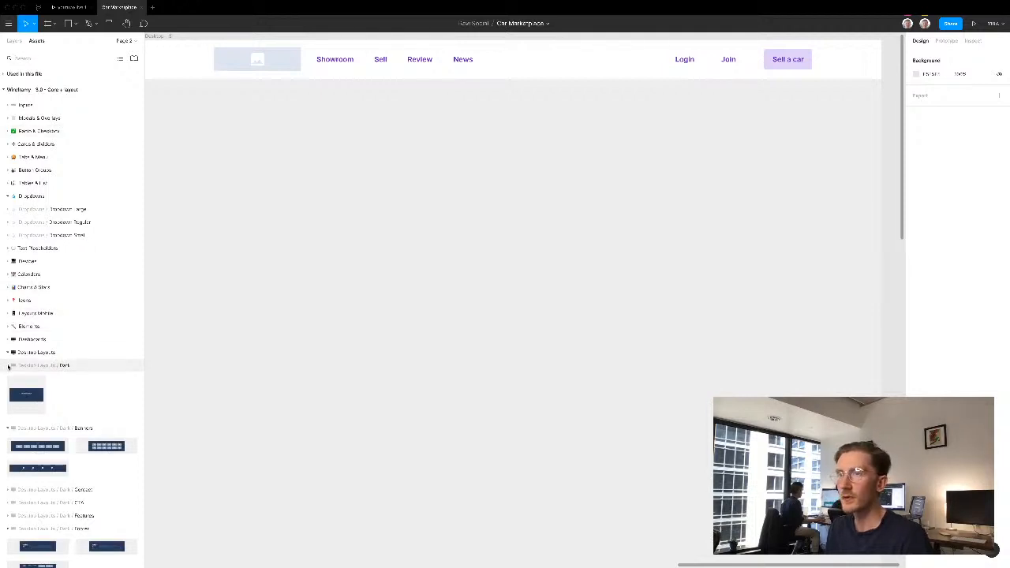
- Place the light desktop gallery layout with side text, a large image and four thumbnails under the header, and centre it horizontally
click(9, 367)
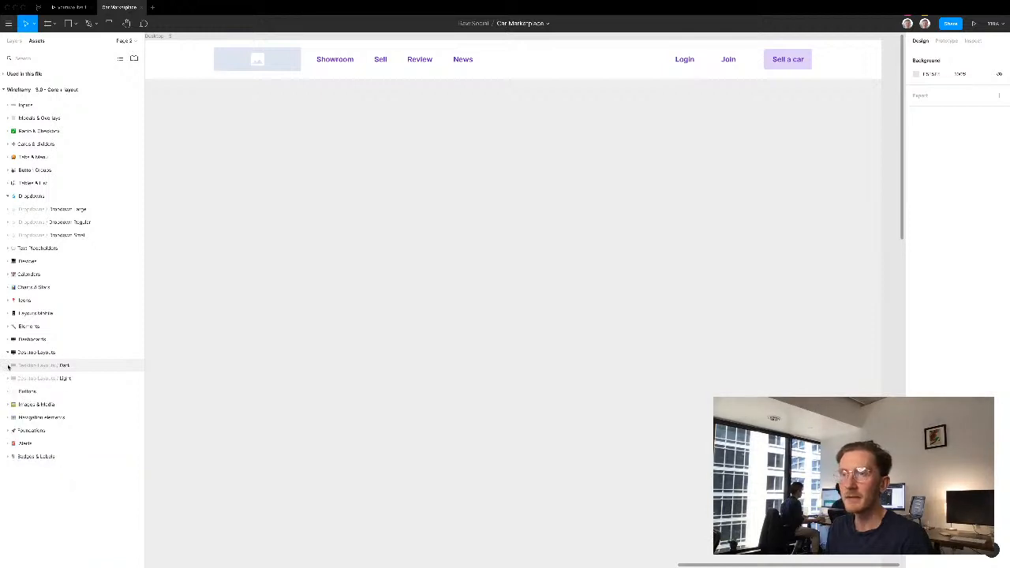
click(9, 366)
click(9, 367)
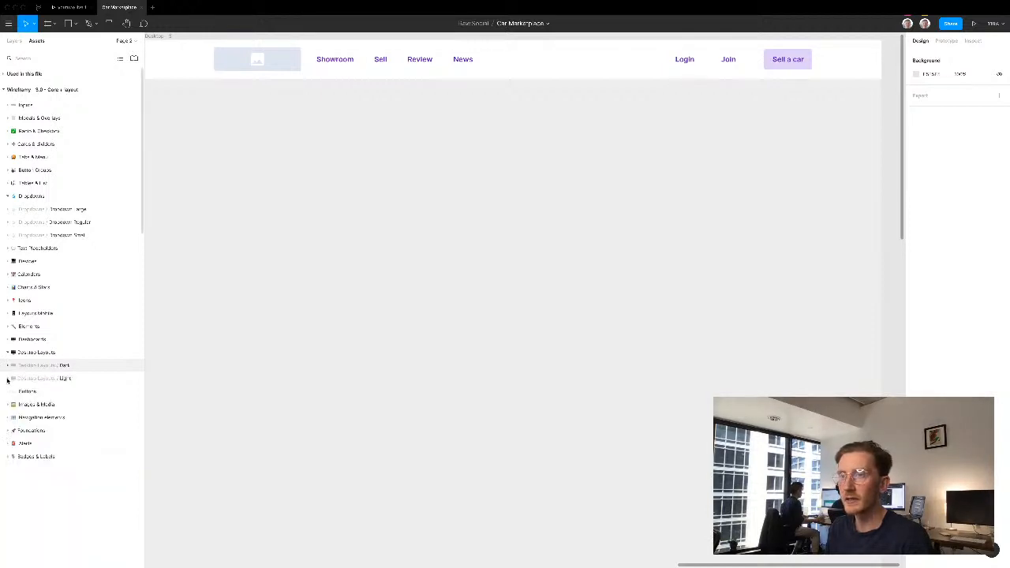
click(7, 379)
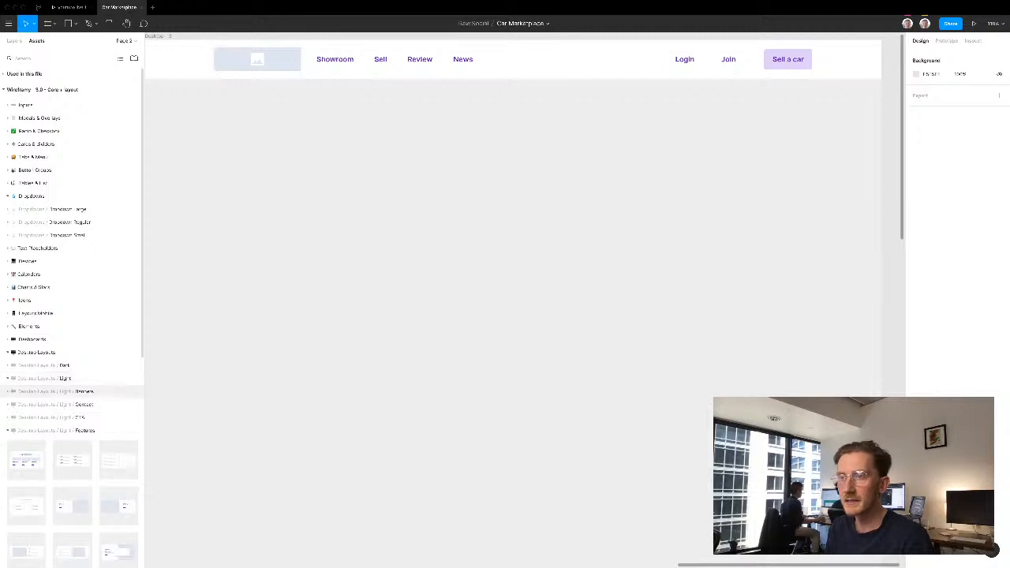
click(8, 430)
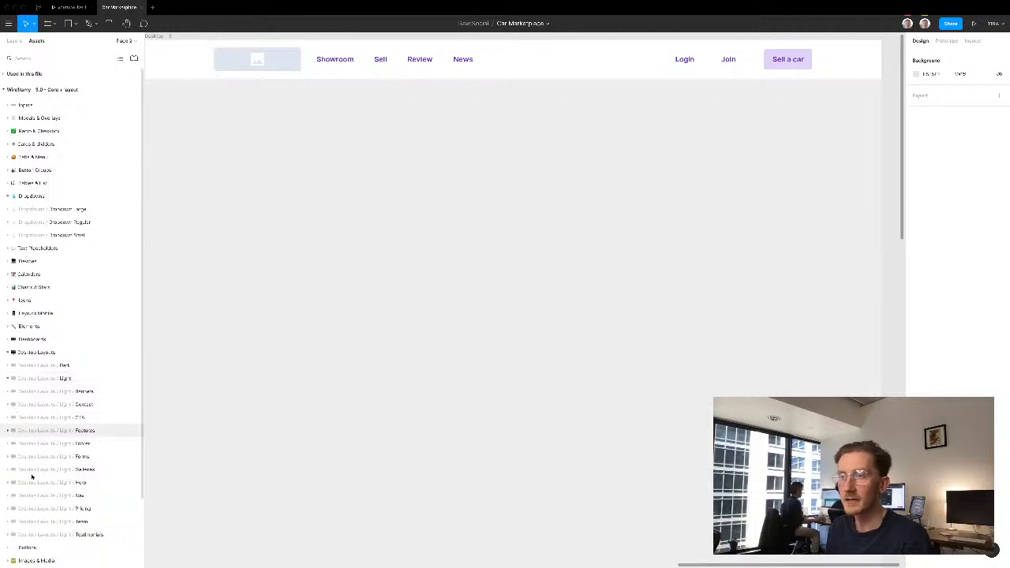
click(9, 471)
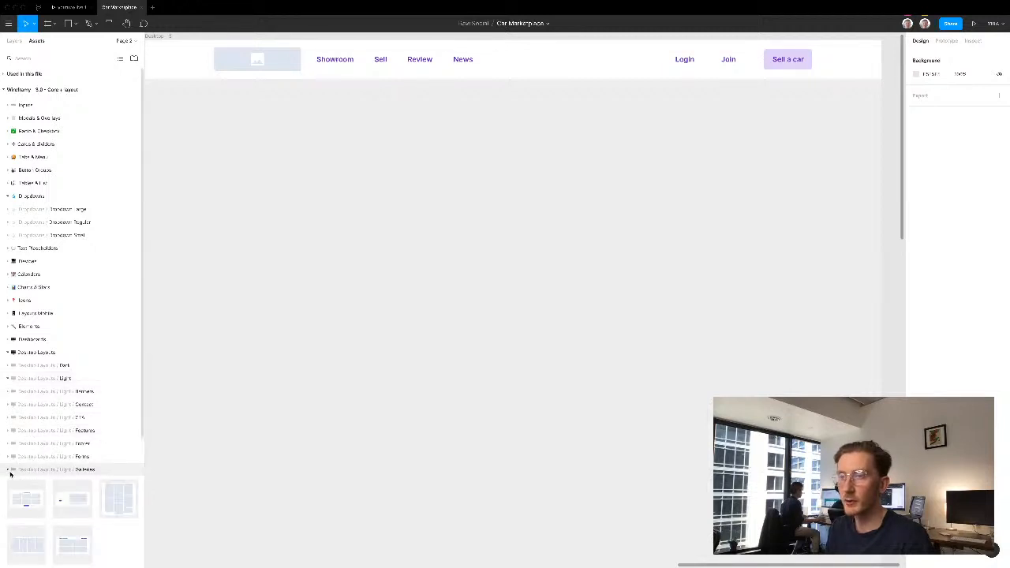
scroll(10, 474, down, 1)
drag(523, 247, 525, 234)
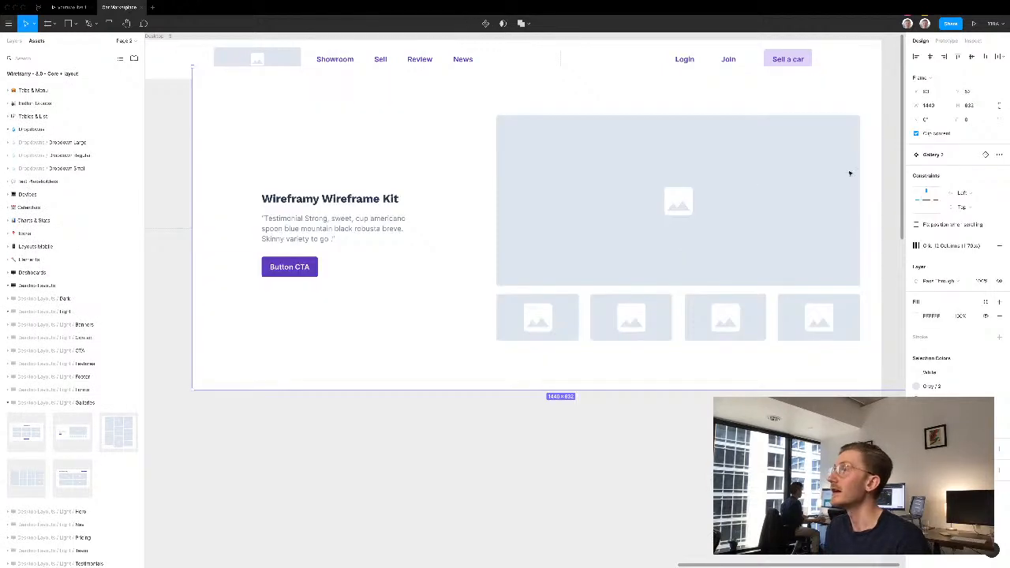
click(930, 58)
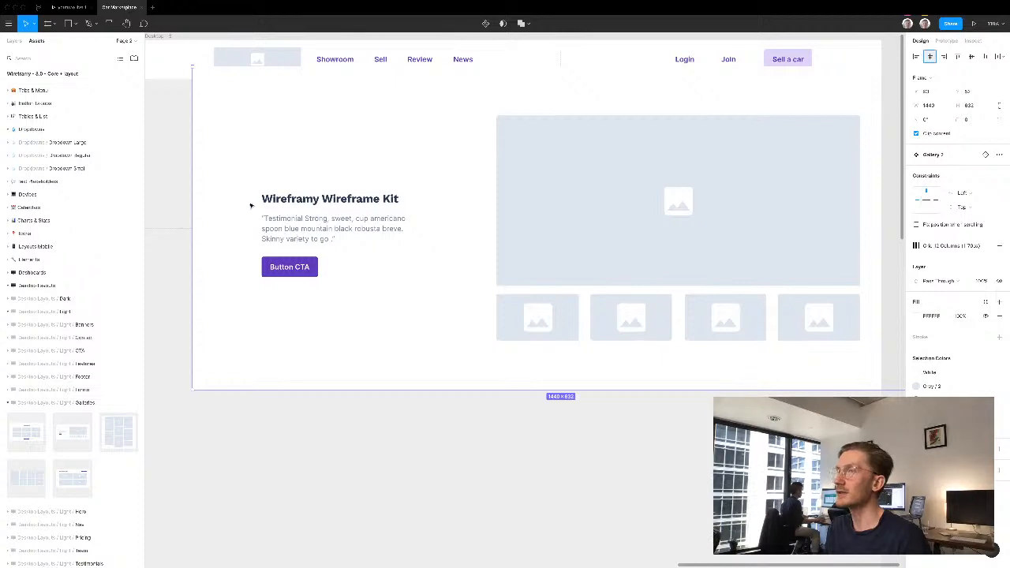
- Change the gallery section's heading to "Tesla Model 3" and the paragraph below it to "Location: Sydney"
double_click(274, 198)
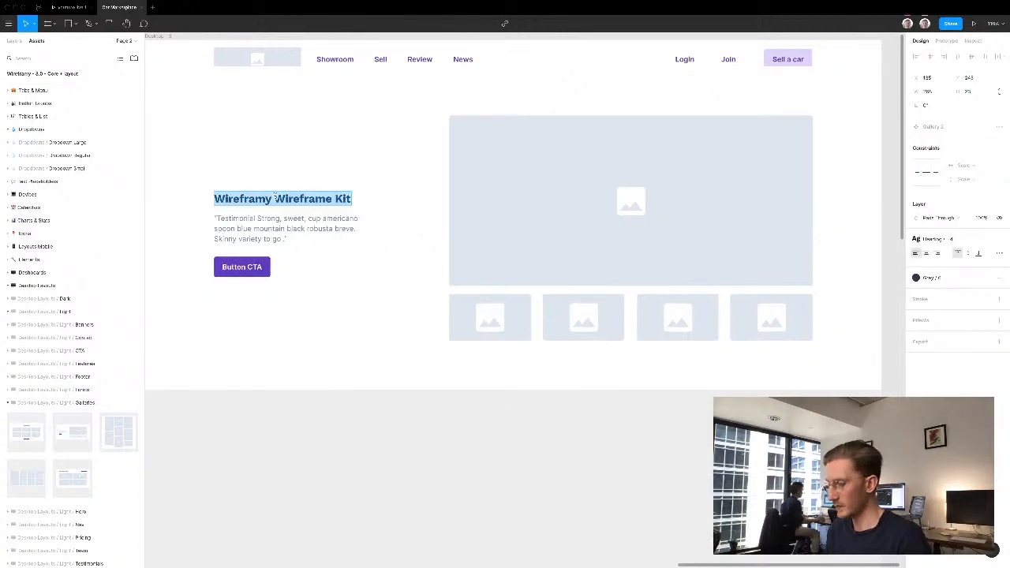
text(Tesla )
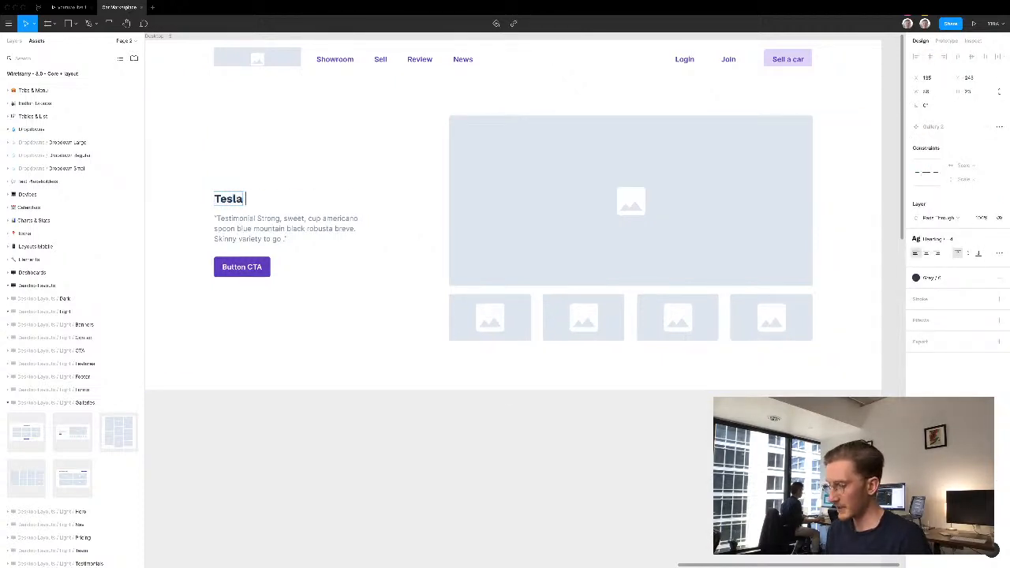
text(Model 3)
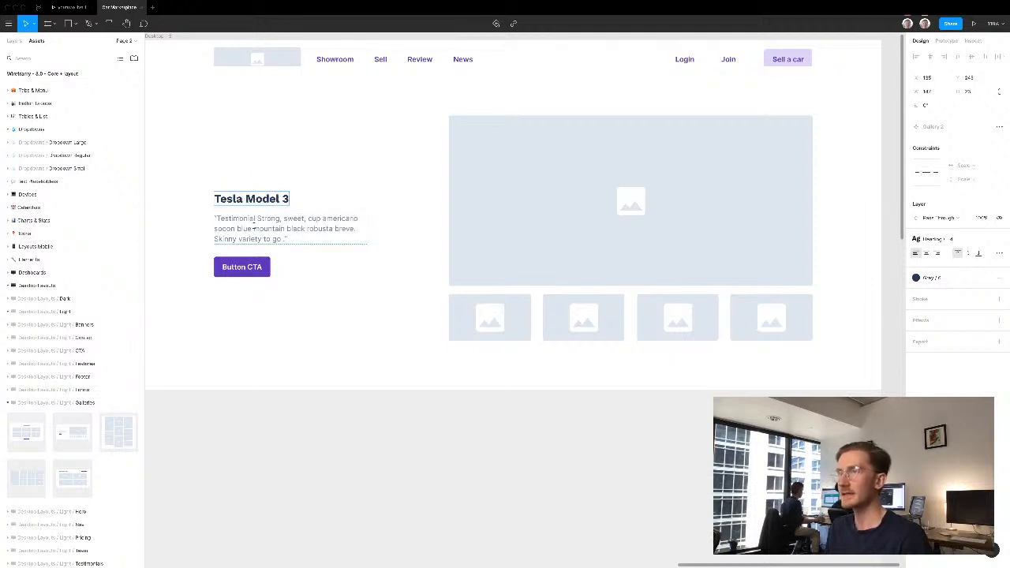
triple_click(254, 228)
text(Location: Sydney)
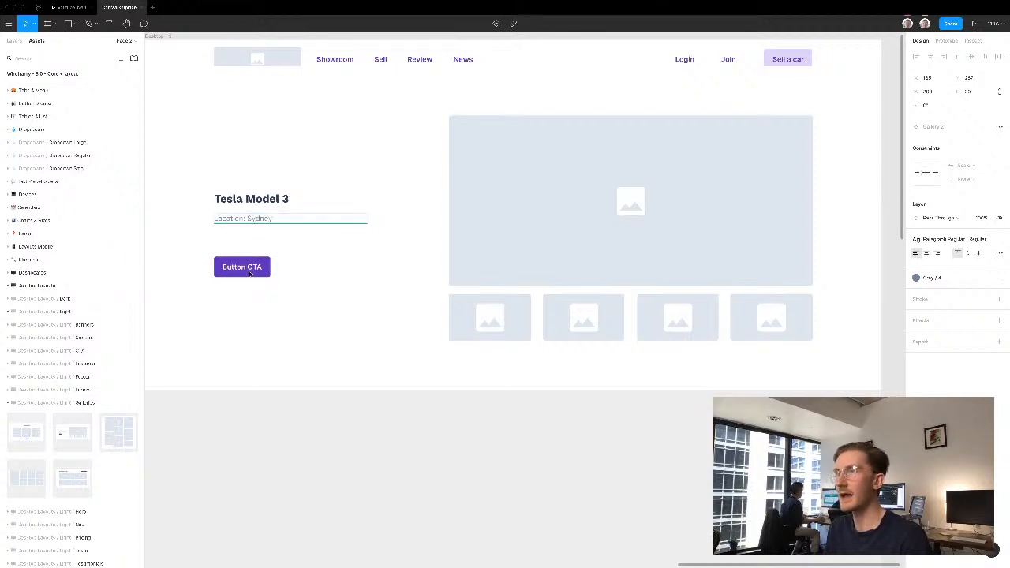
- Change the label of the gallery section's button to "Make an offer"
double_click(249, 270)
double_click(249, 268)
text(Make)
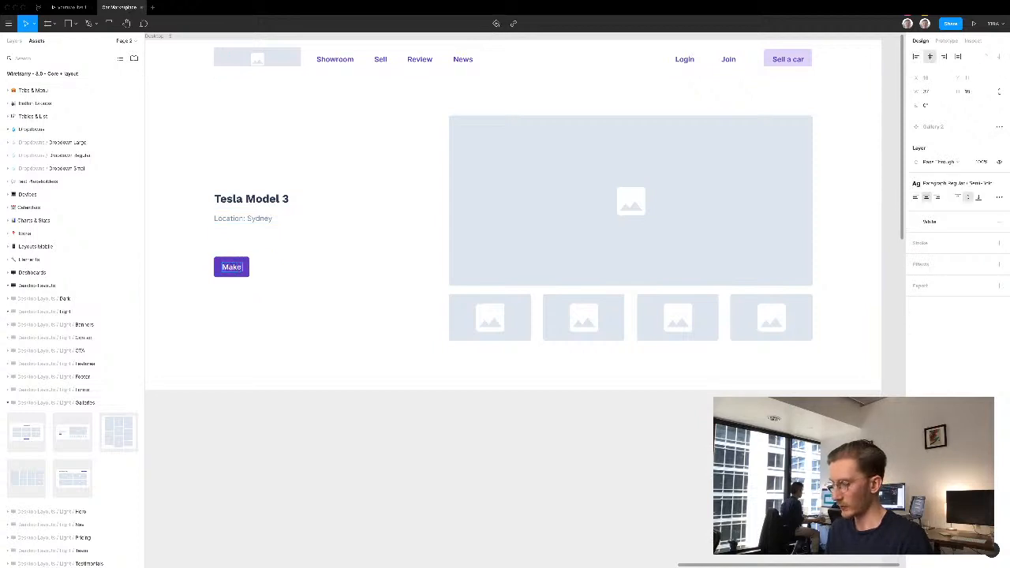
text( an offer)
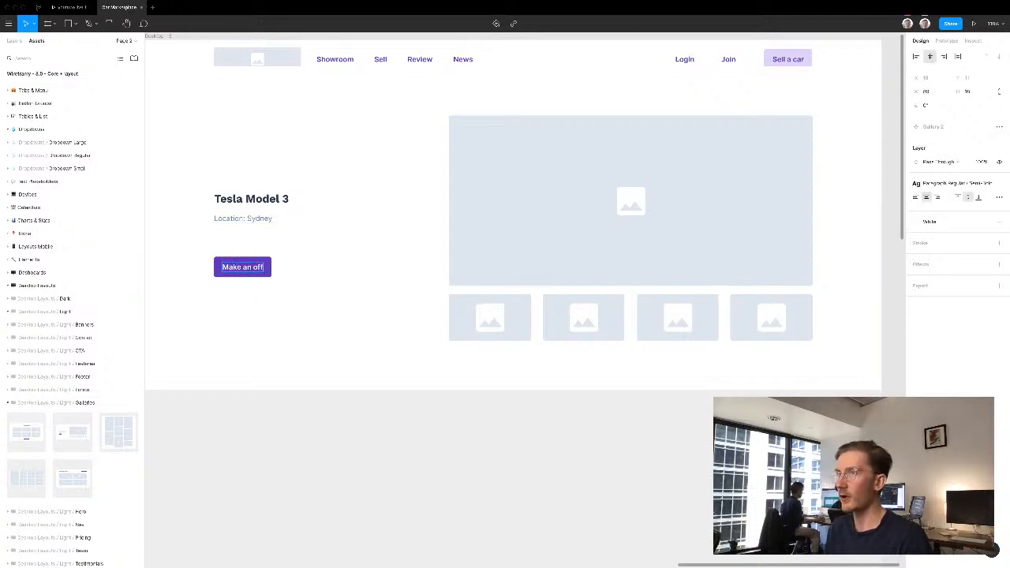
click(268, 295)
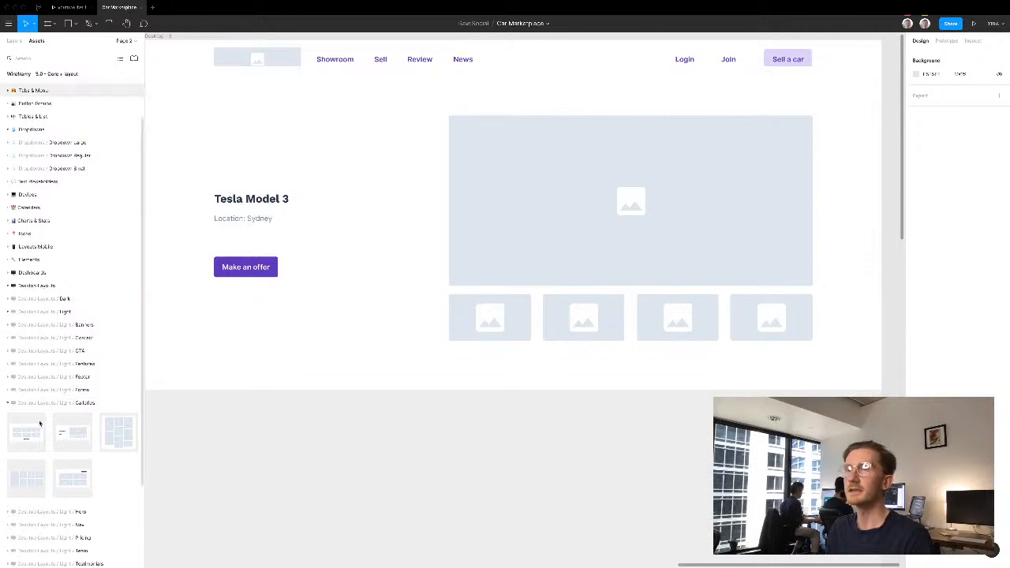
- Place the light desktop features layout with six icon-and-title items below the gallery section and centre it horizontally on the page
click(8, 403)
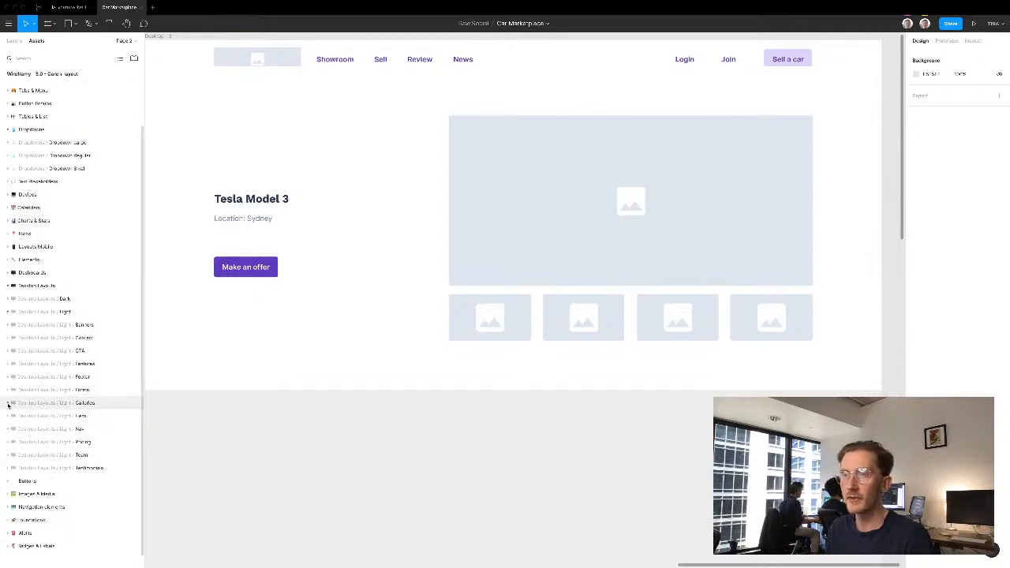
click(8, 364)
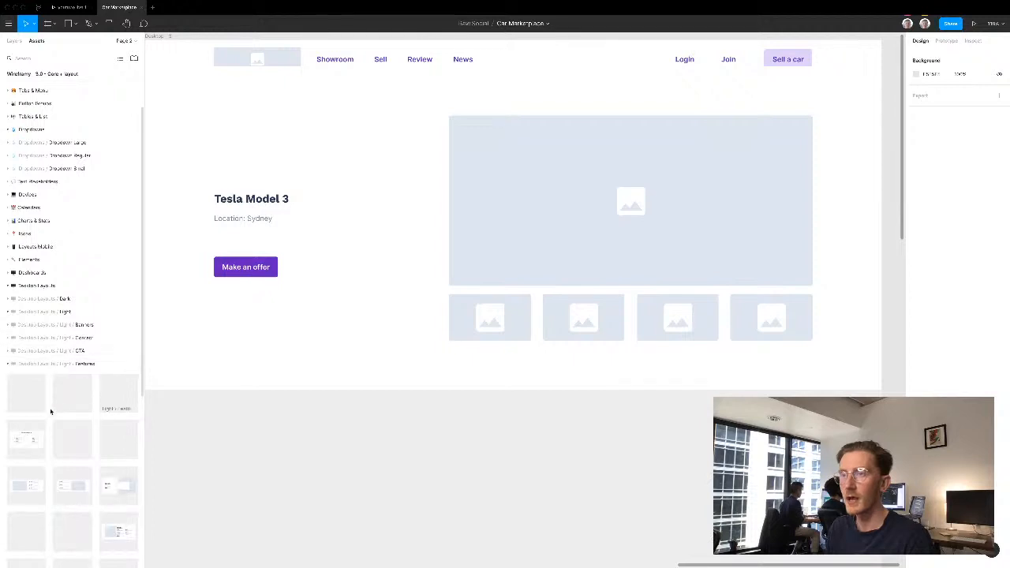
drag(70, 393, 354, 494)
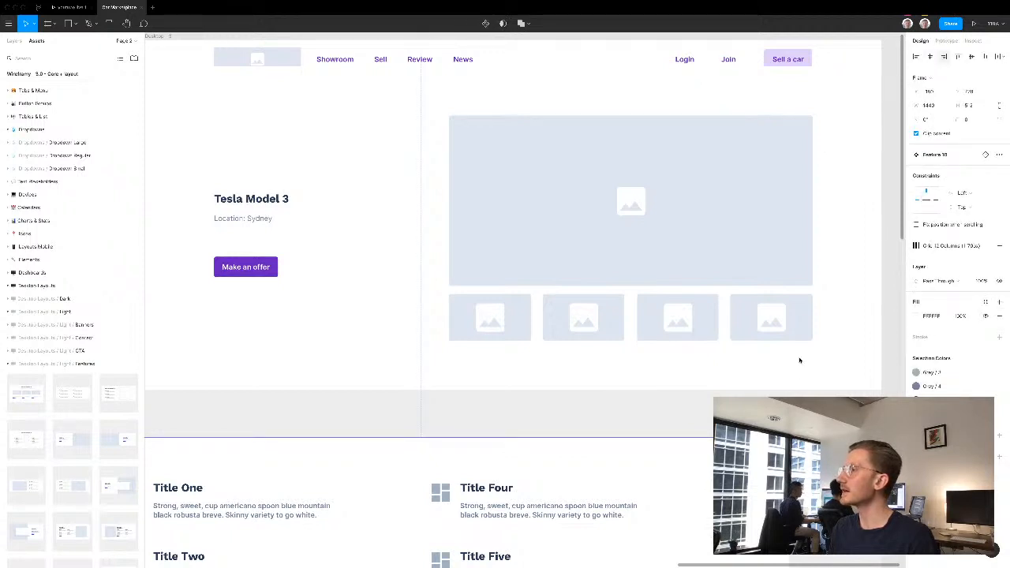
click(930, 57)
click(817, 410)
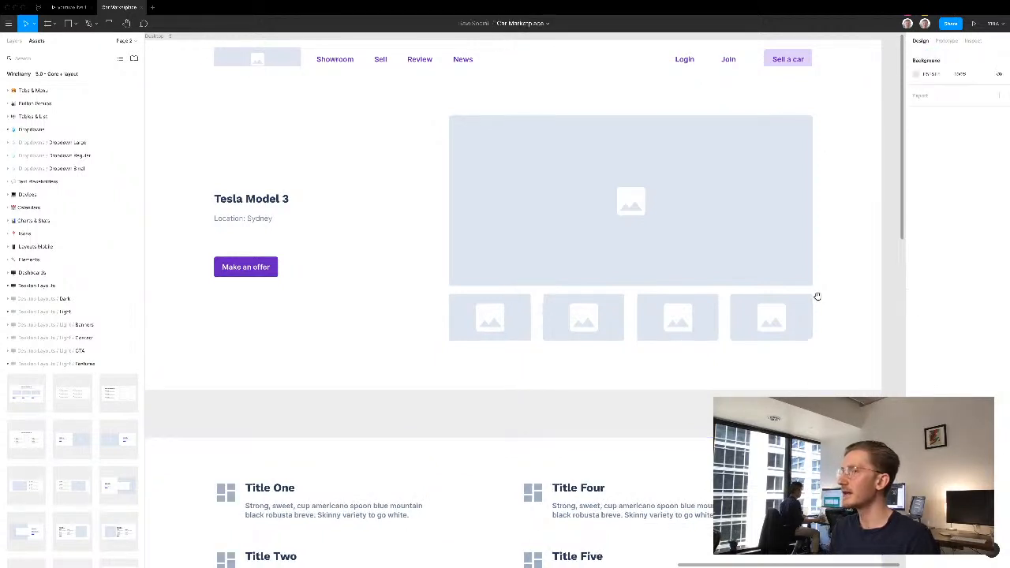
- Move the features section up towards the gallery section, leaving only a narrow gap between them
scroll(818, 297, down, 3)
click(517, 402)
key(shift+Up)
key(shift+Up)
key(shift+Up)
key(shift+Up)
key(shift+Up)
key(shift+Up)
key(shift+Up)
key(shift+Up)
key(Up)
key(Up)
key(Up)
key(Up)
key(Up)
key(Up)
key(Up)
key(Up)
key(Up)
key(Up)
key(Up)
key(Up)
key(Up)
key(Up)
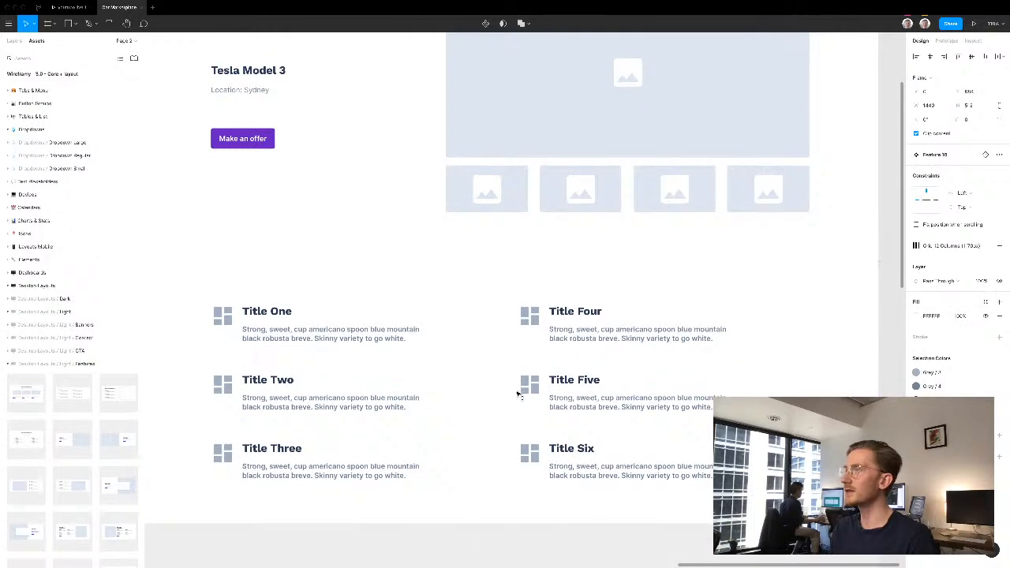
key(shift+Down)
- Detach the features section from its component and delete the Title Three and Title Six items
right_click(522, 353)
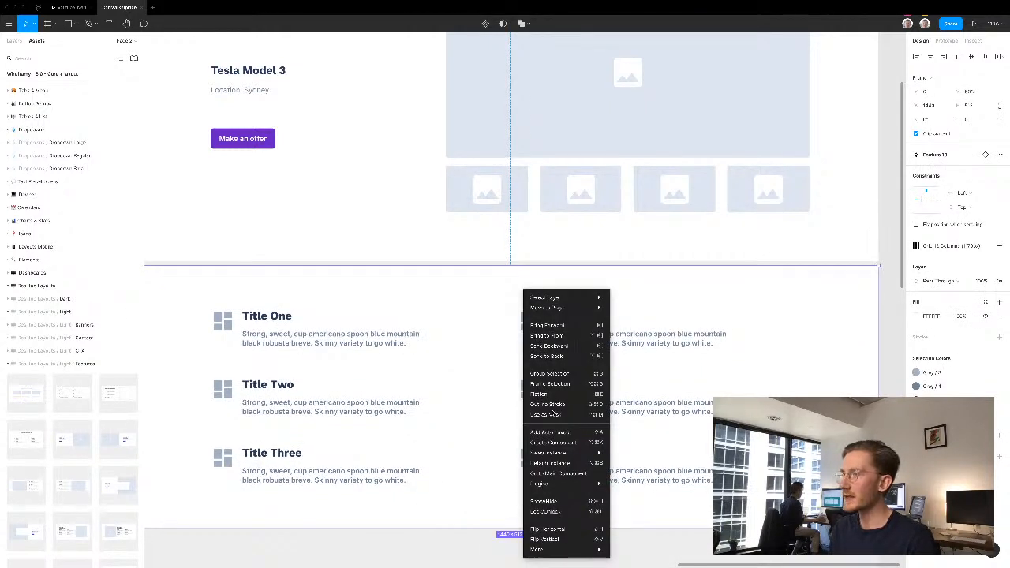
mouse_move(556, 452)
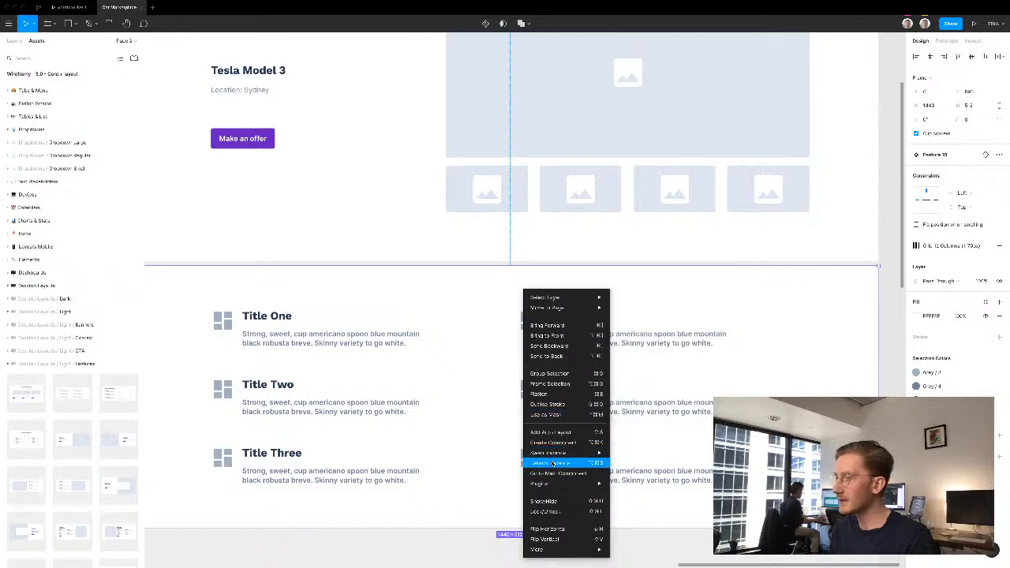
key(super+alt+b)
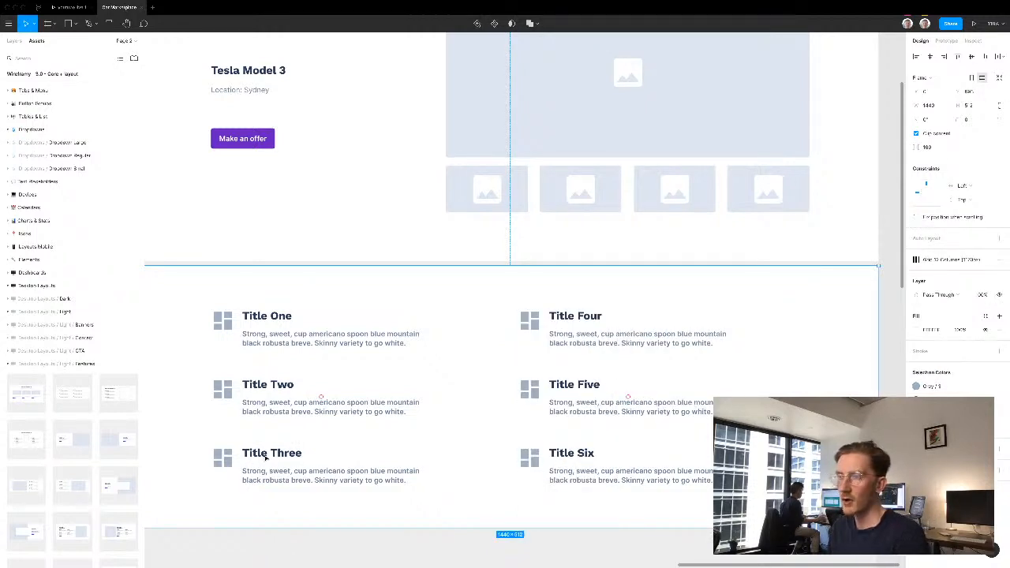
click(266, 457)
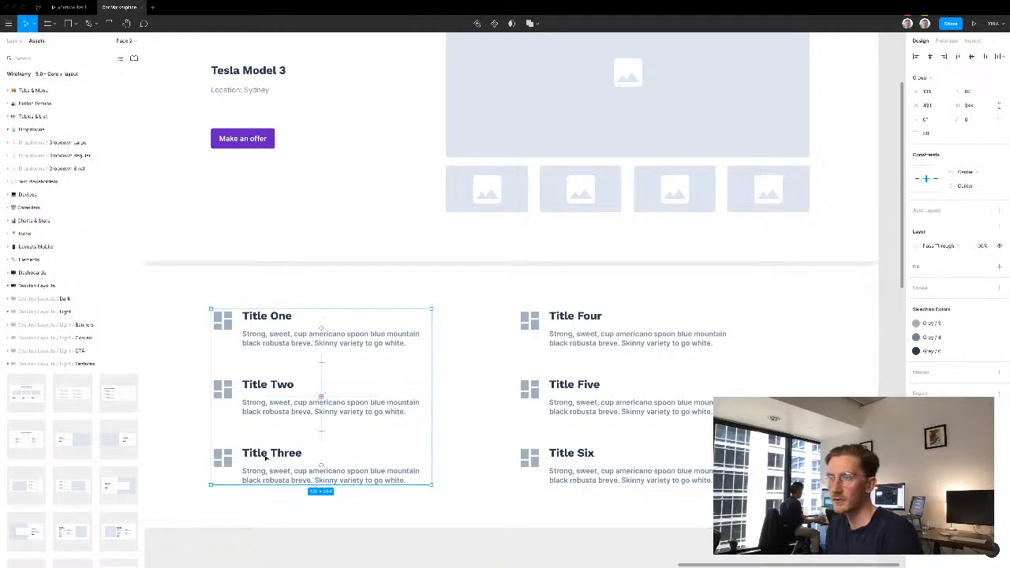
key(Delete)
click(599, 470)
double_click(598, 471)
double_click(598, 472)
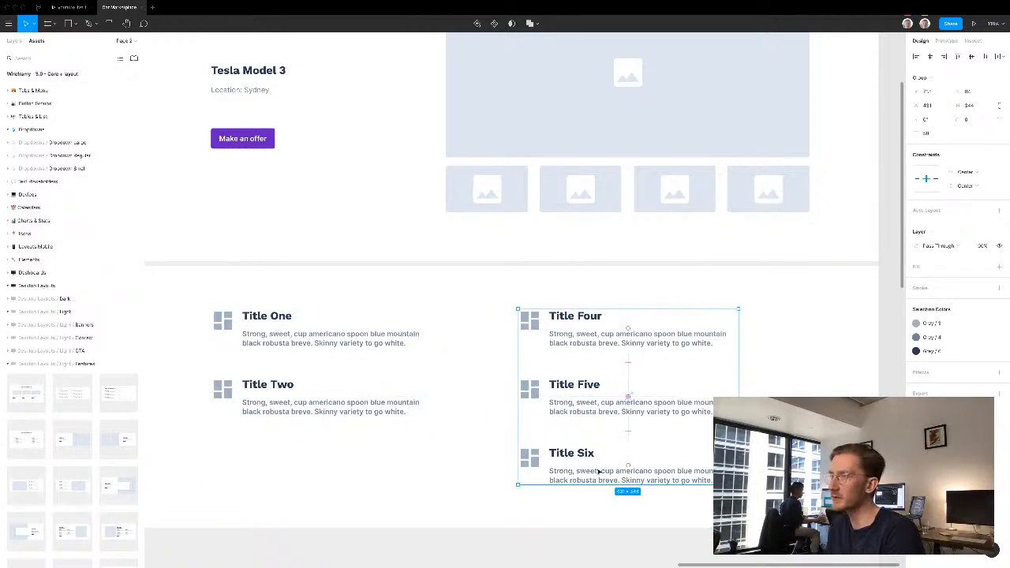
double_click(598, 471)
key(Delete)
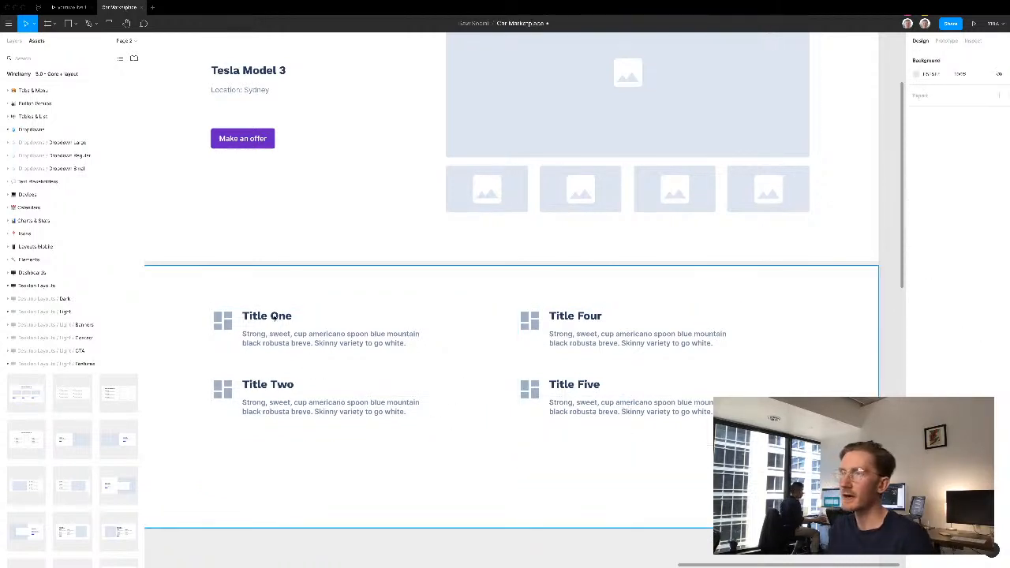
- Change the four feature titles to "80 km", "Coupe", "Automatic" and "620km Battery"
double_click(274, 315)
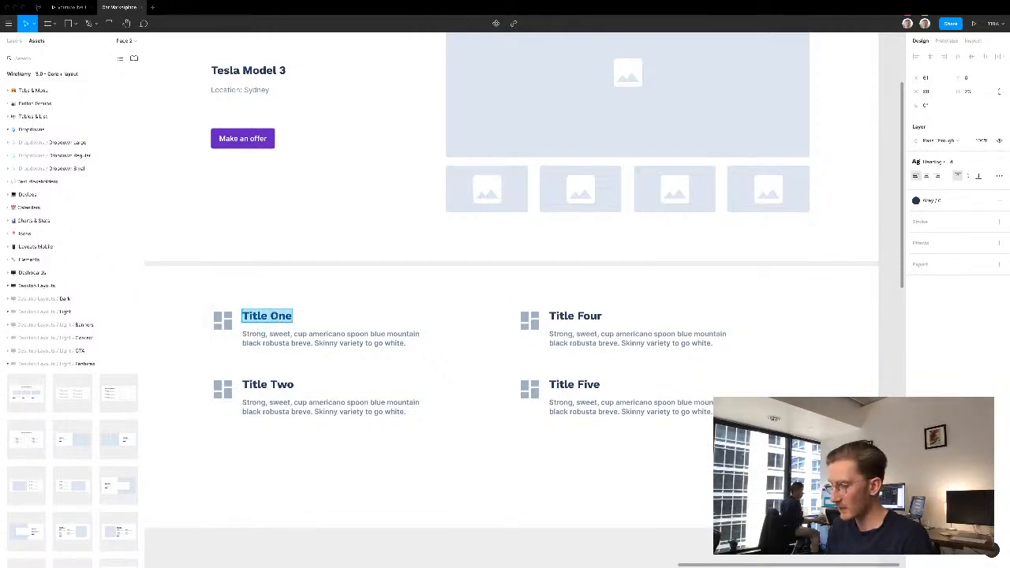
text(80)
double_click(569, 316)
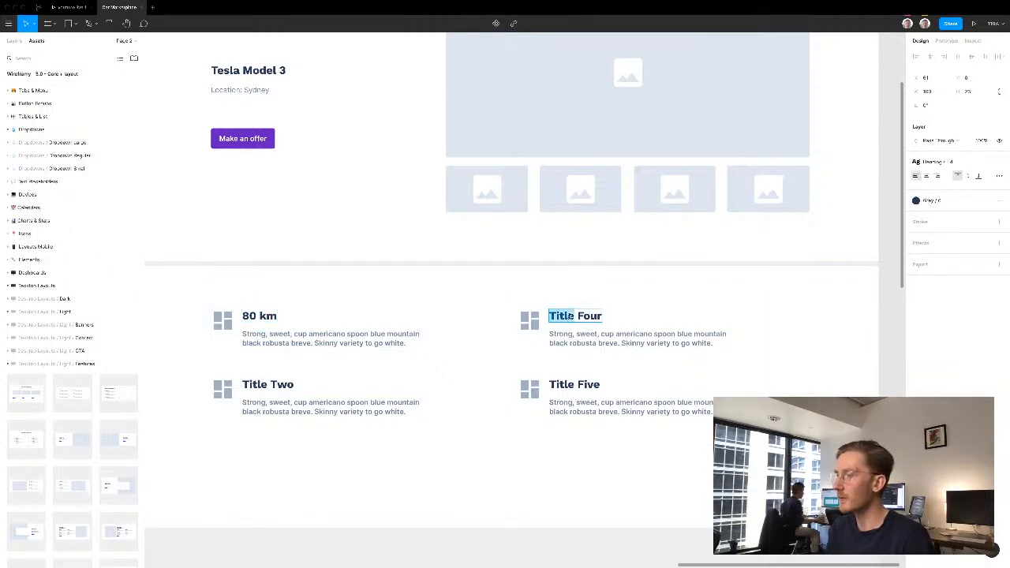
text(Coupe)
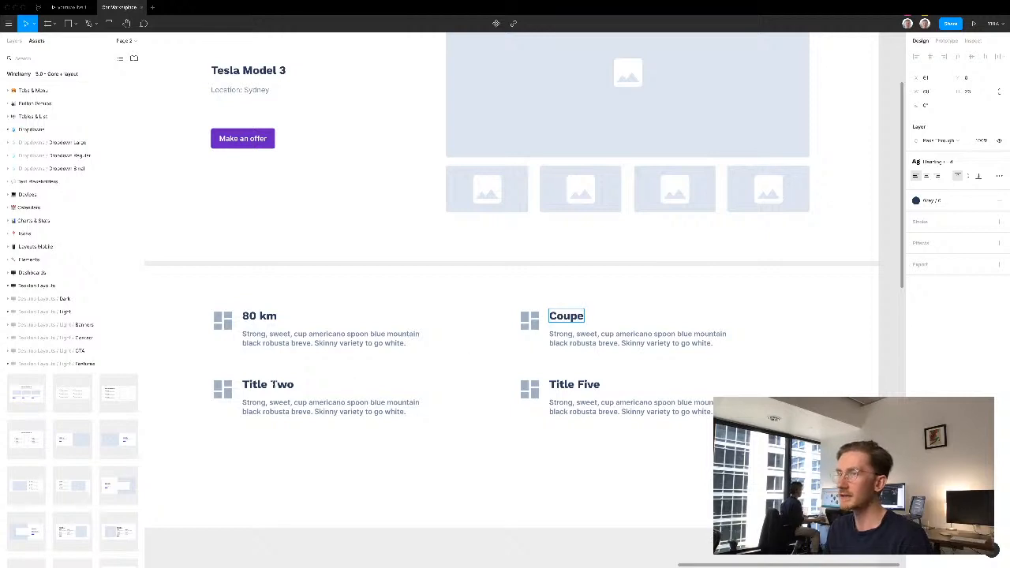
double_click(272, 384)
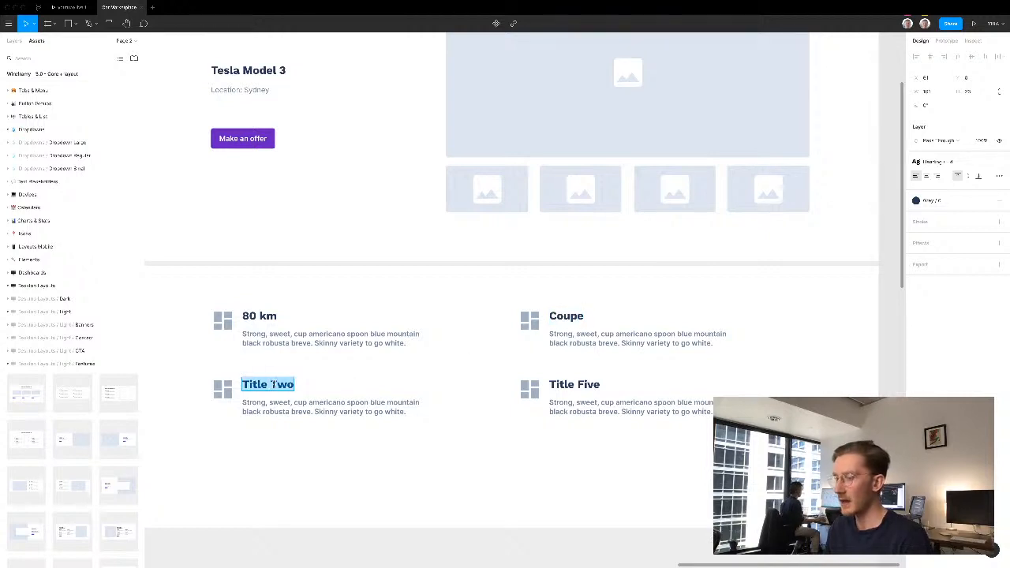
text(Automatic)
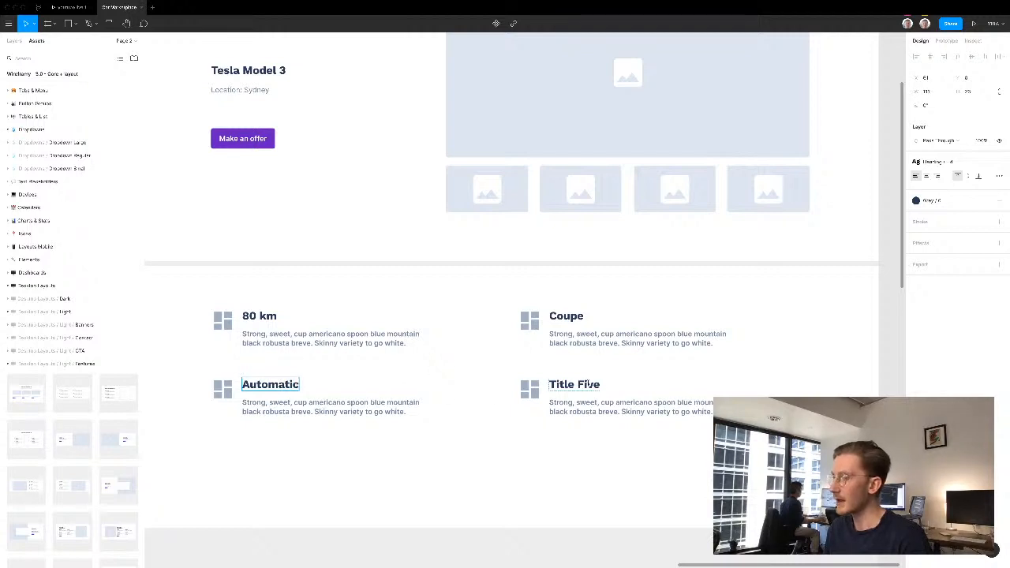
double_click(588, 384)
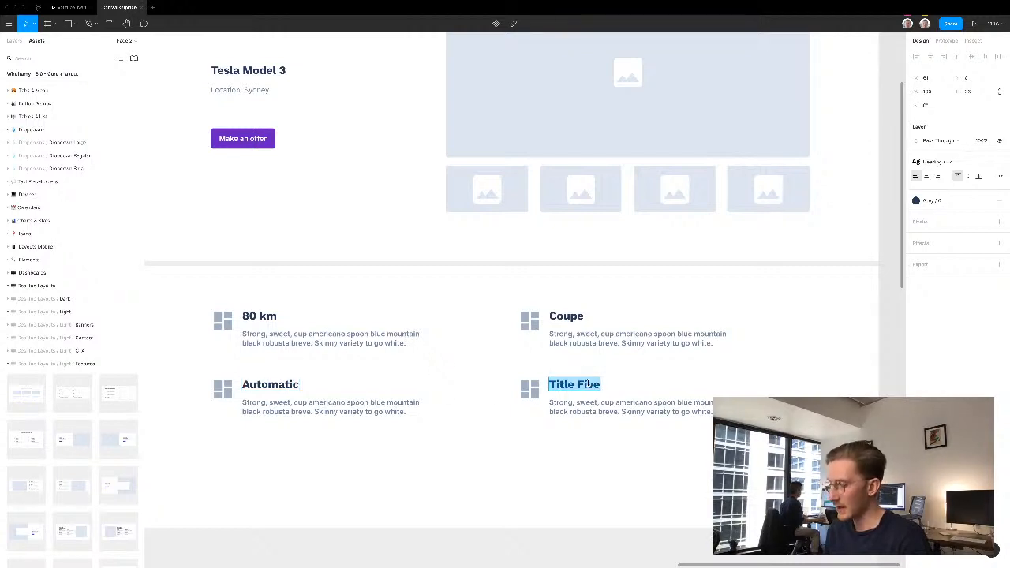
text(620km Battery)
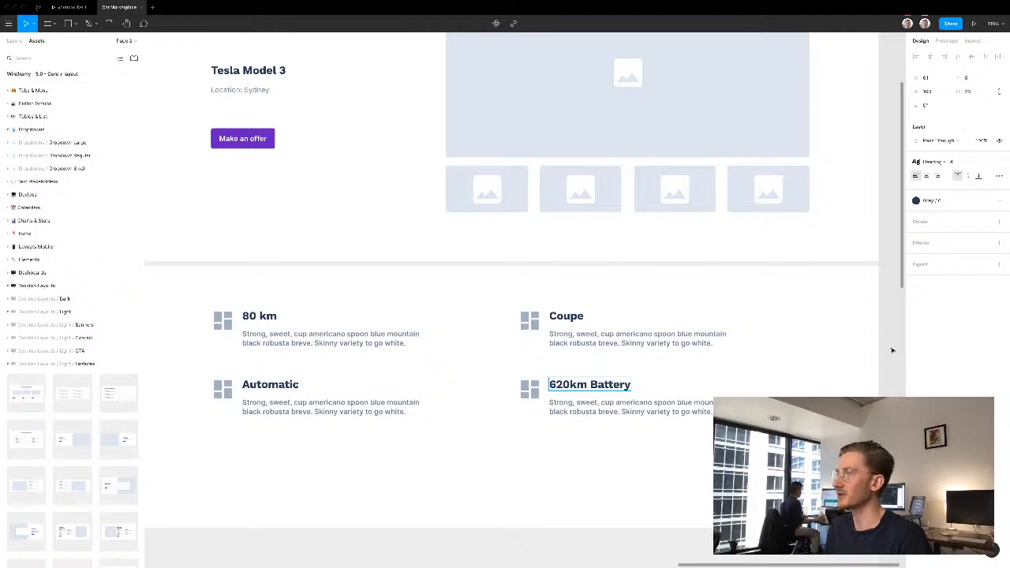
click(892, 350)
click(842, 367)
- Place the dark desktop gallery layout with three staggered image columns and move it down below the four feature items
drag(673, 468, 706, 390)
scroll(702, 355, down, 5)
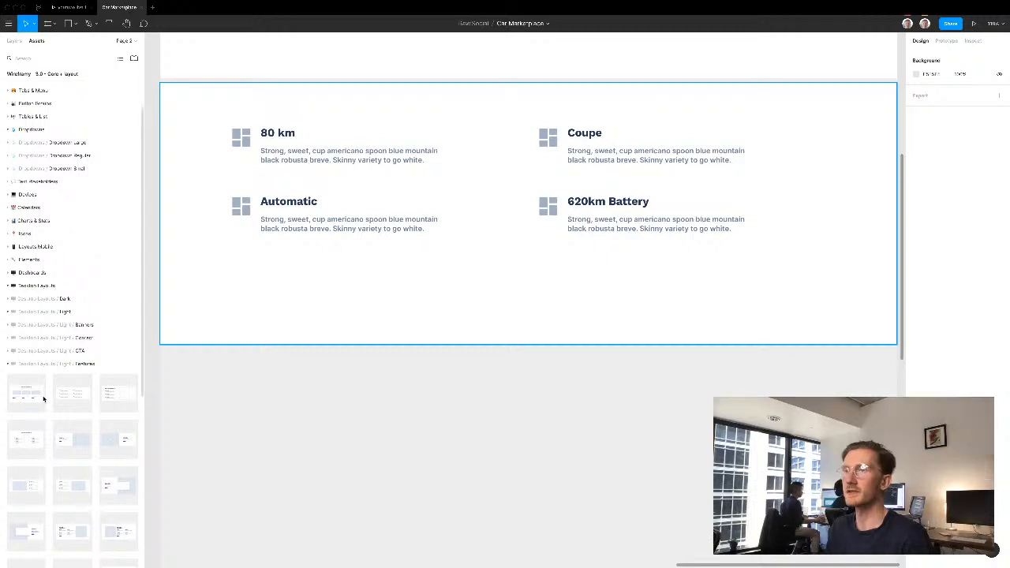
scroll(51, 423, down, 2)
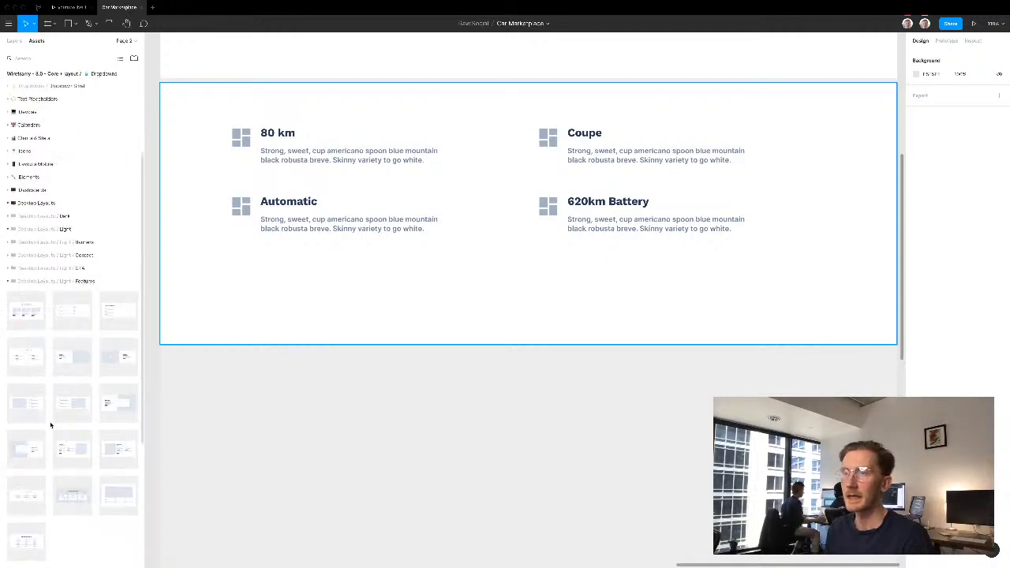
scroll(50, 428, down, 1)
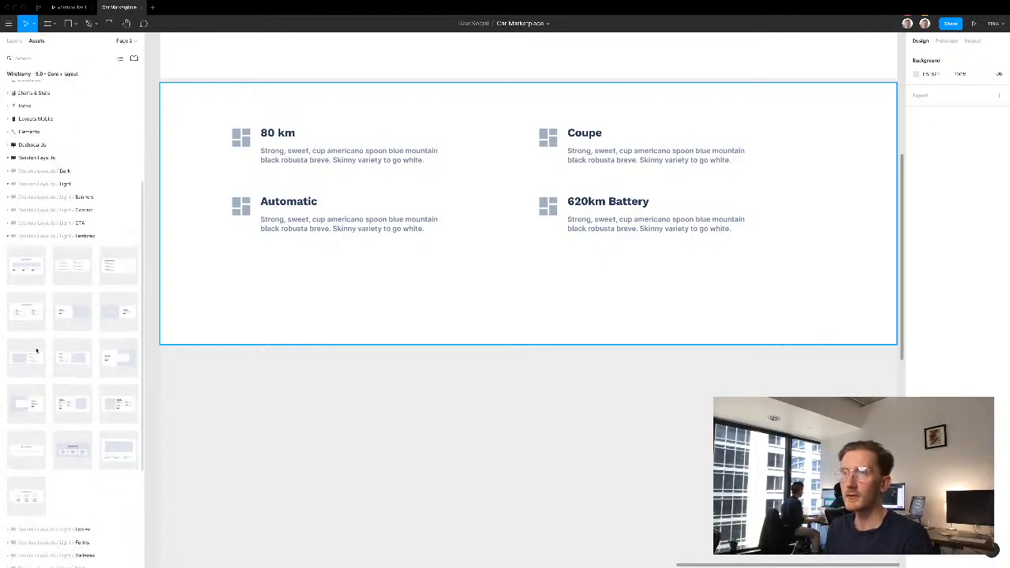
click(7, 237)
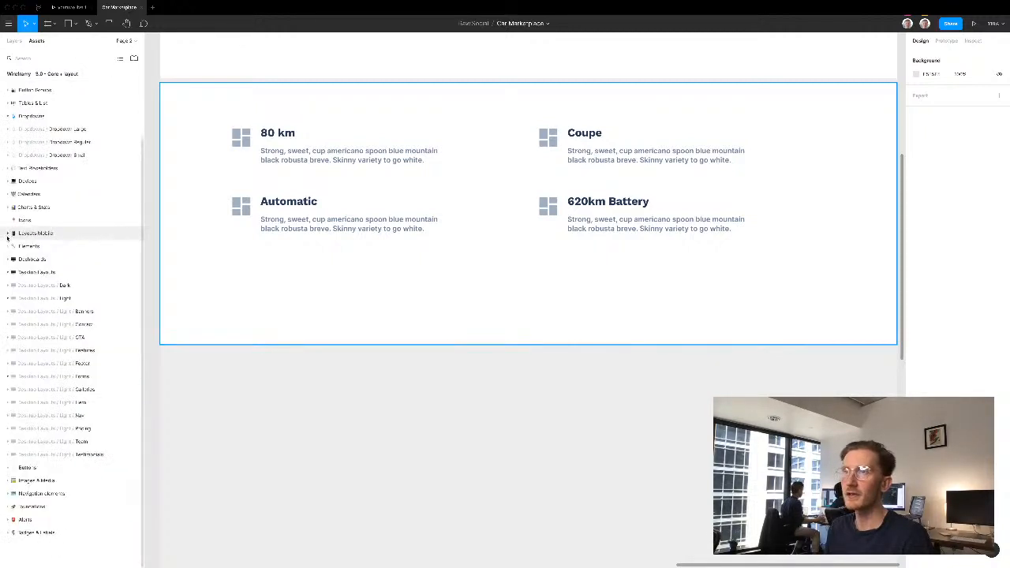
click(9, 390)
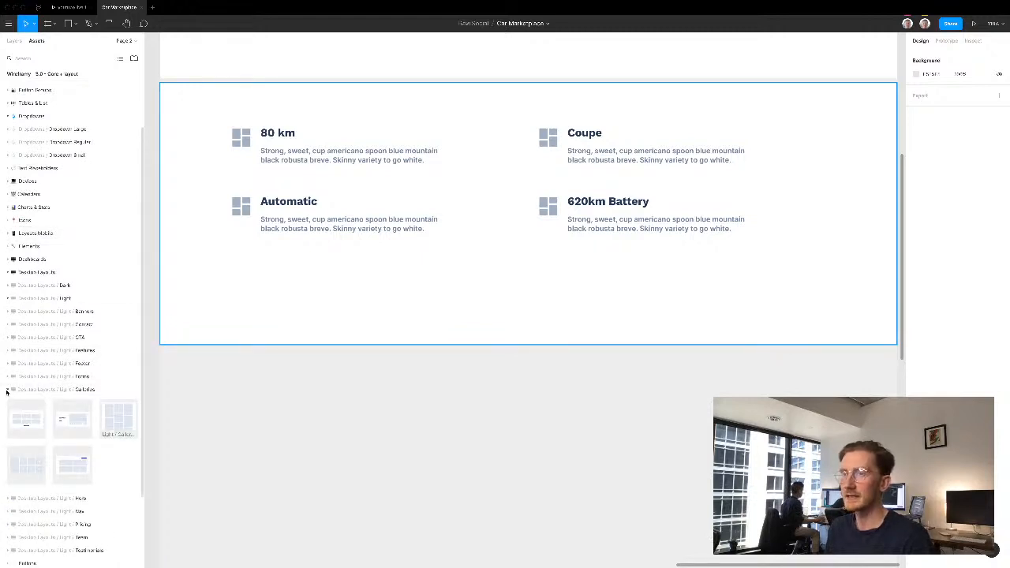
click(9, 390)
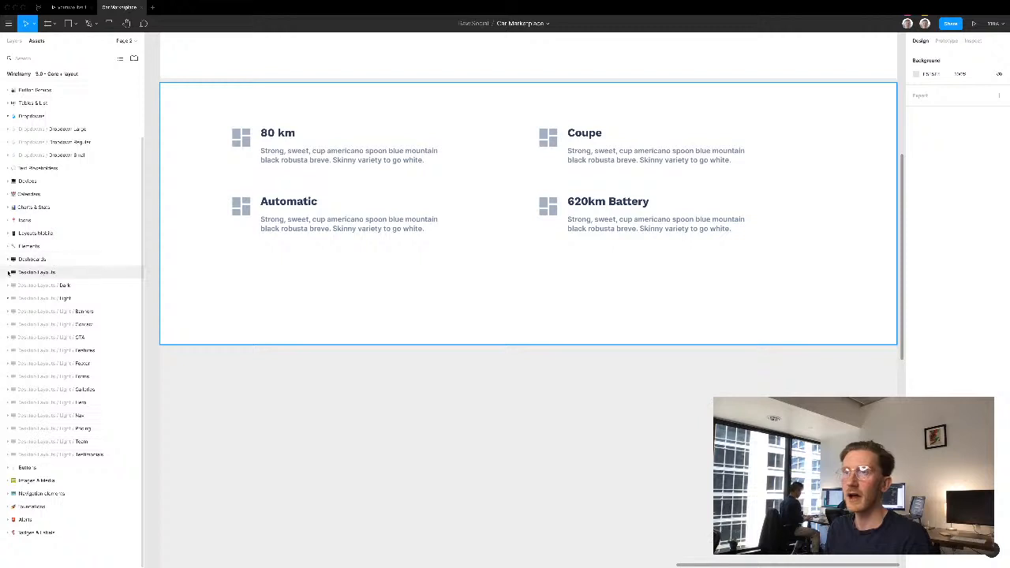
click(8, 285)
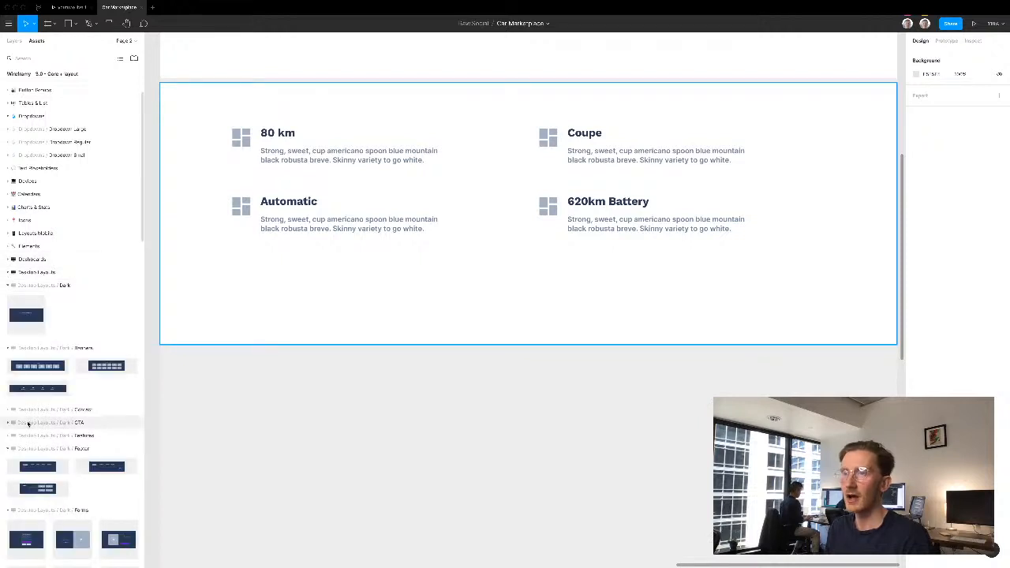
scroll(43, 448, down, 2)
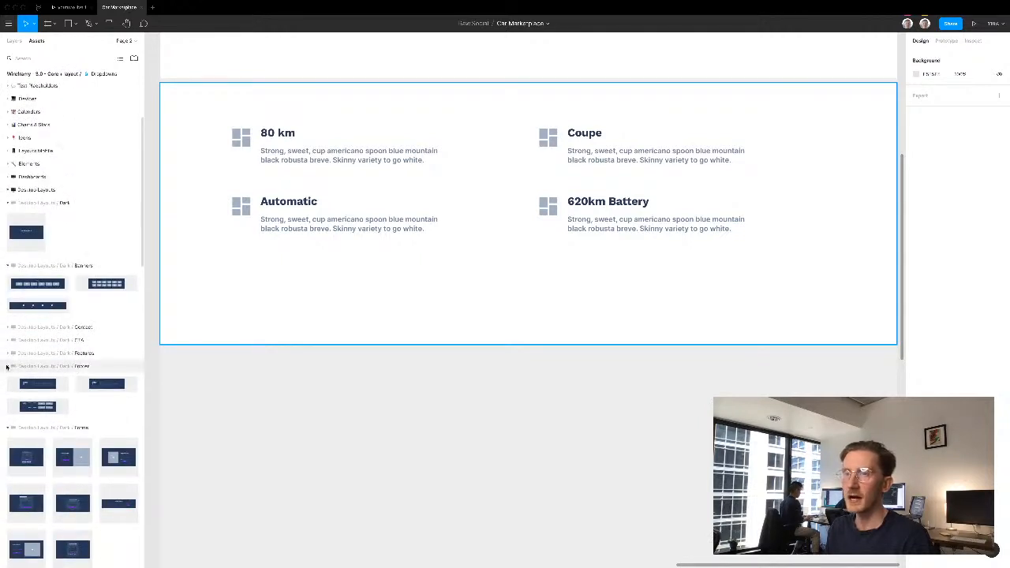
click(8, 366)
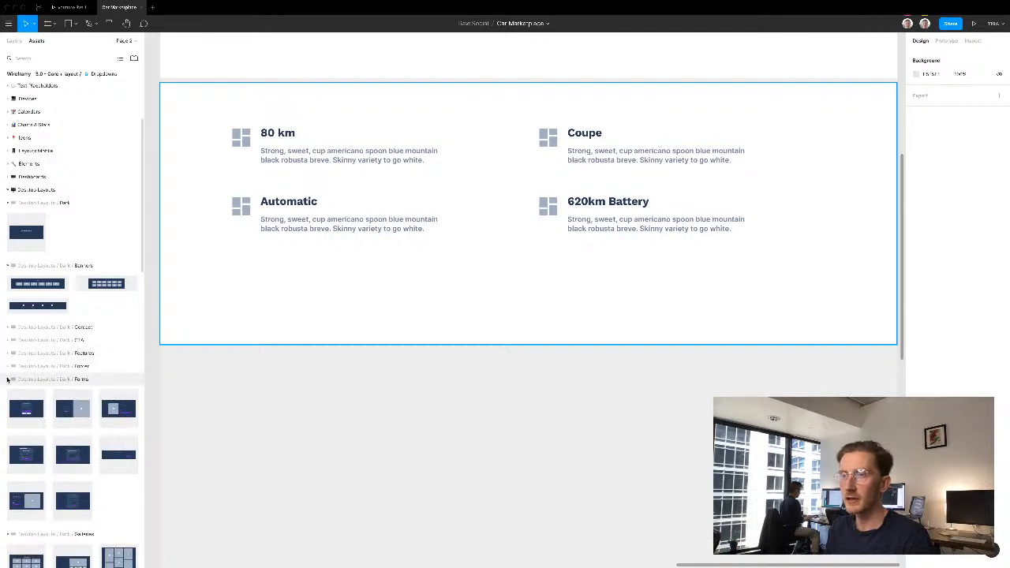
click(8, 378)
drag(123, 432, 430, 438)
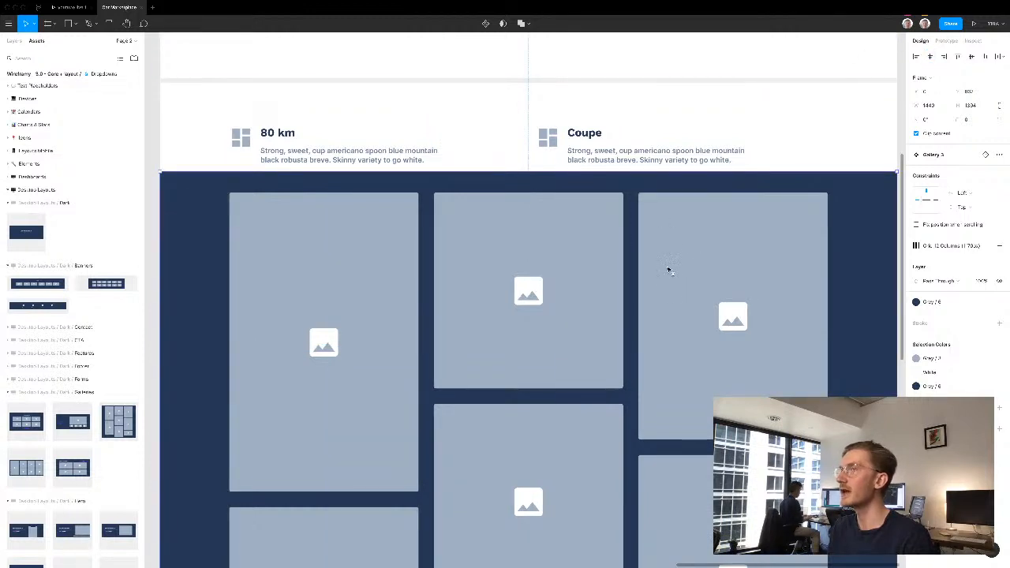
key(shift+Down)
key(shift+Down)
key(shift+Down)
key(shift+Down)
key(shift+Down)
key(shift+Down)
key(shift+Down)
key(shift+Down)
key(shift+Down)
key(shift+Down)
key(shift+Down)
key(shift+Down)
key(shift+Down)
key(shift+Down)
key(shift+Down)
key(shift+Down)
key(shift+Down)
key(shift+Down)
key(shift+Down)
key(shift+Down)
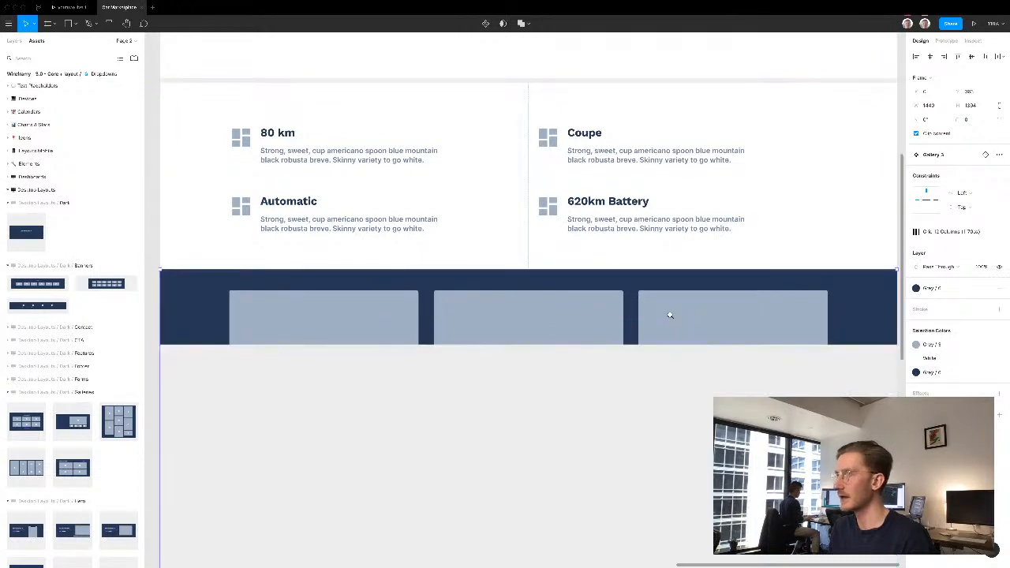
- Cut the dark gallery out of the features section and paste it into the Desktop - 3 frame
scroll(670, 319, down, 8)
scroll(669, 319, down, 4)
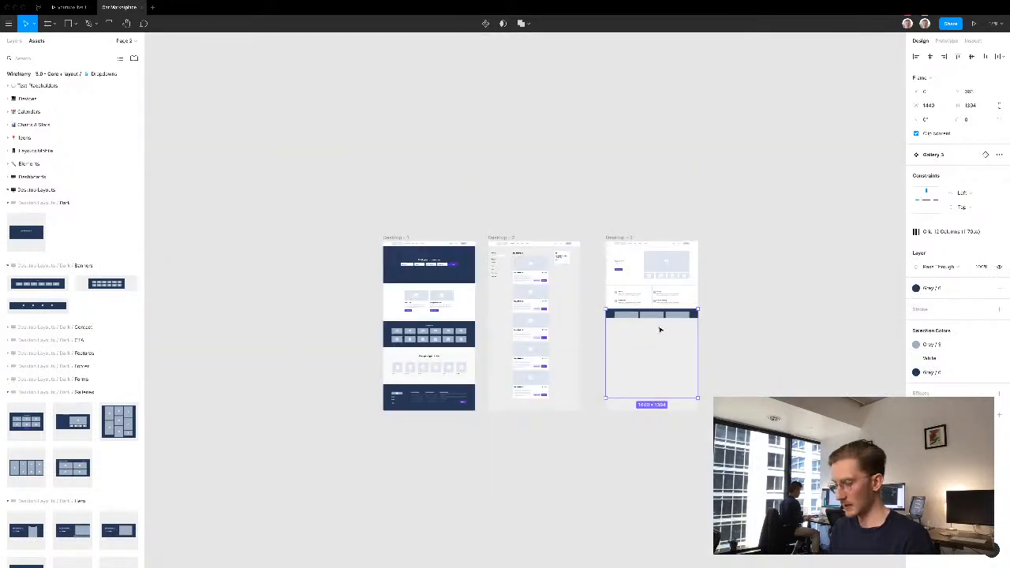
key(ctrl+x)
click(609, 236)
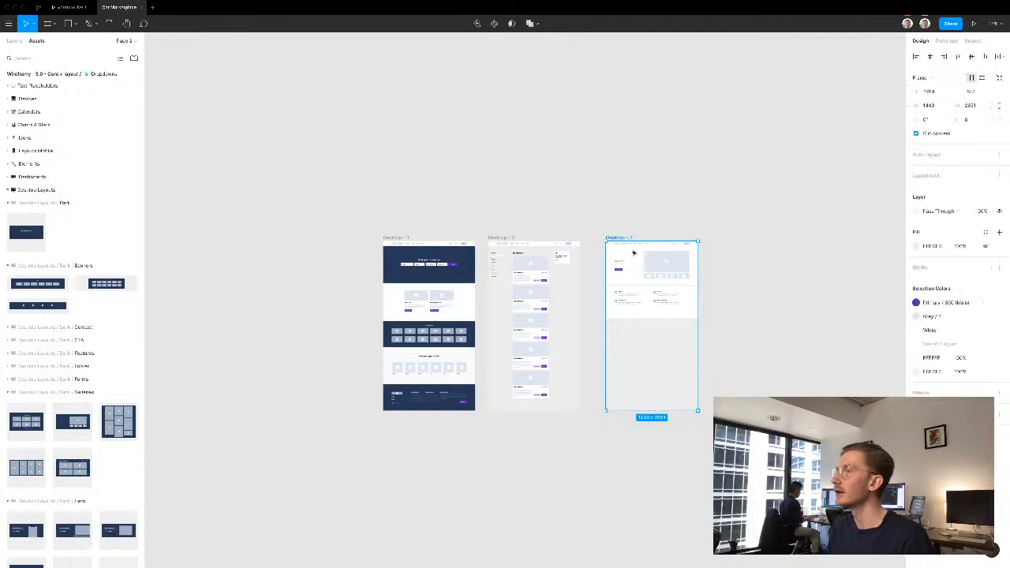
key(ctrl+v)
scroll(679, 327, up, 4)
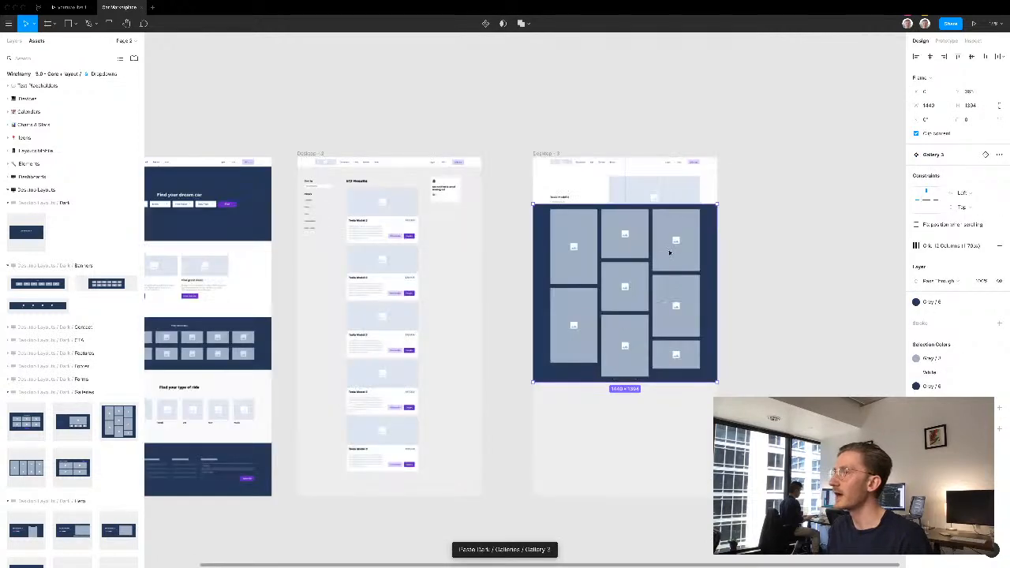
- Move the dark gallery down so it starts just below the four feature items, covering the features section's blank lower part
key(shift+Down)
key(shift+Down)
key(shift+Down)
key(shift+Down)
key(shift+Down)
key(shift+Down)
key(shift+Down)
key(shift+Down)
key(shift+Down)
key(shift+Down)
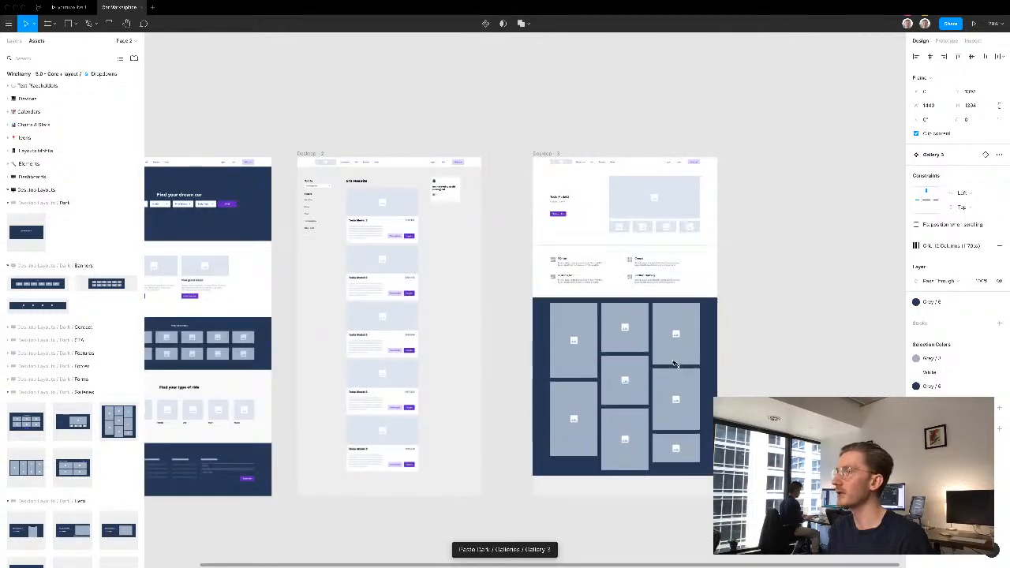
key(shift+Up)
key(shift+Up)
key(shift+Up)
key(shift+Up)
key(shift+Up)
key(shift+Up)
key(shift+Up)
key(shift+Up)
key(shift+Up)
key(shift+Up)
key(shift+Up)
key(shift+Up)
key(shift+Up)
key(shift+Up)
key(shift+Up)
key(shift+Up)
key(Down)
key(Down)
key(Down)
key(Down)
key(Down)
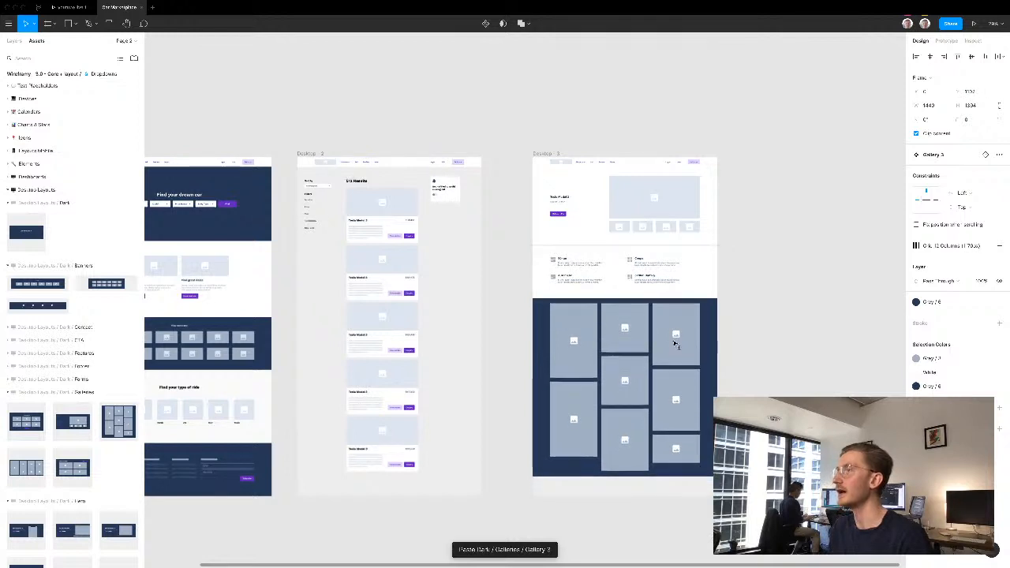
click(726, 239)
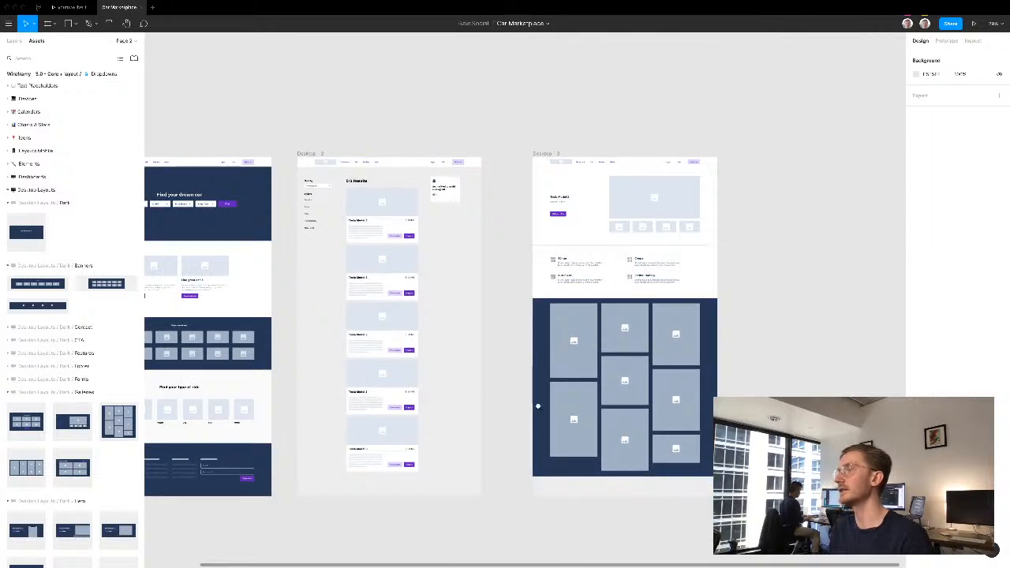
- Extend the Desktop - 3 frame downward to leave a large empty area below the dark gallery
drag(726, 240, 518, 424)
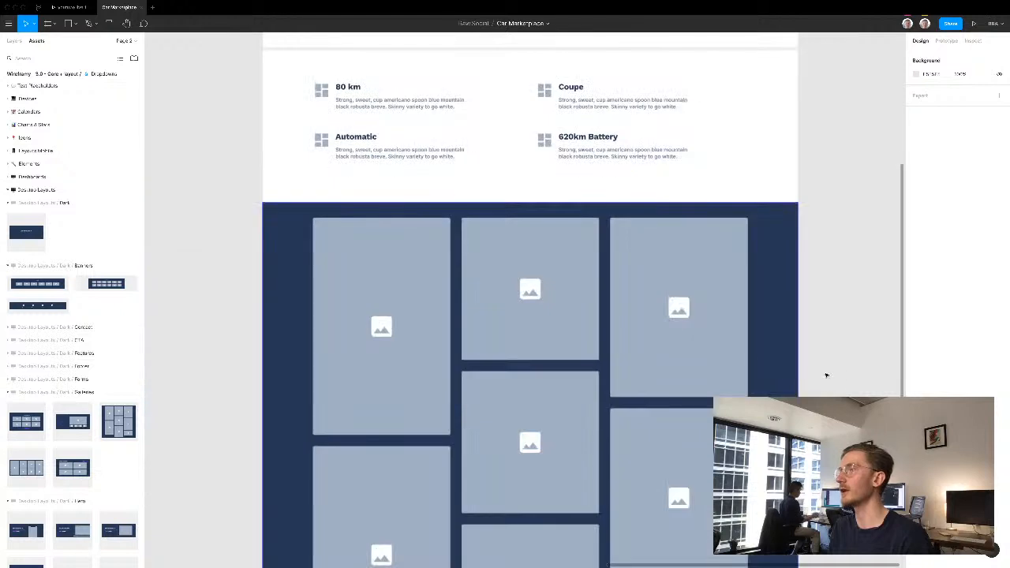
scroll(804, 277, down, 4)
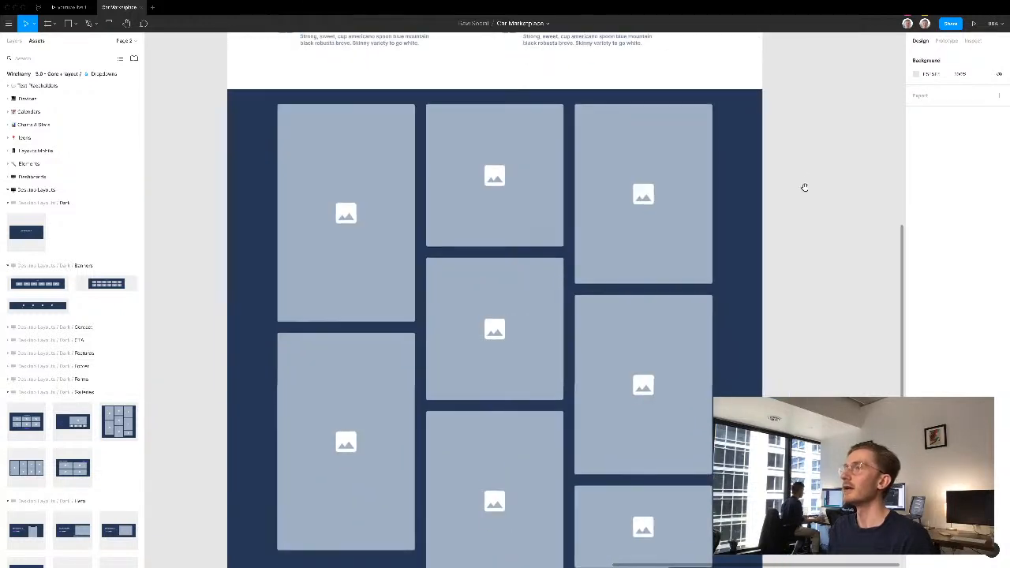
scroll(726, 151, down, 2)
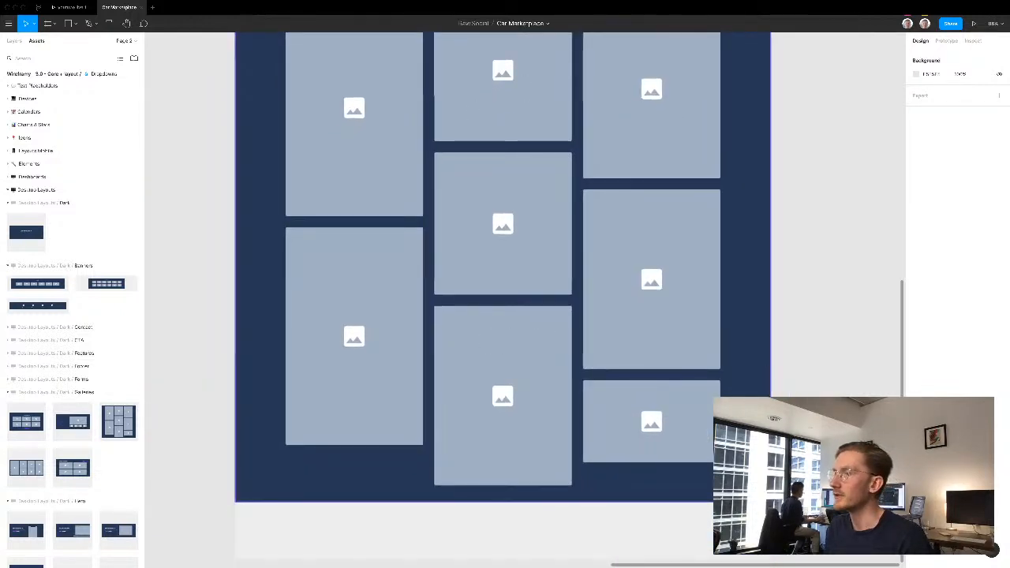
scroll(815, 356, down, 2)
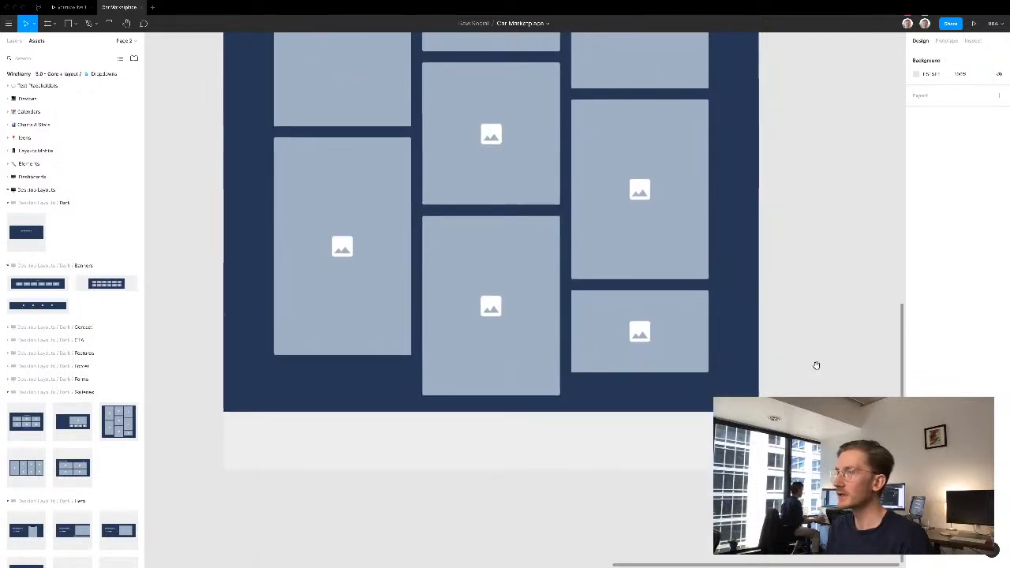
scroll(815, 384, up, 1)
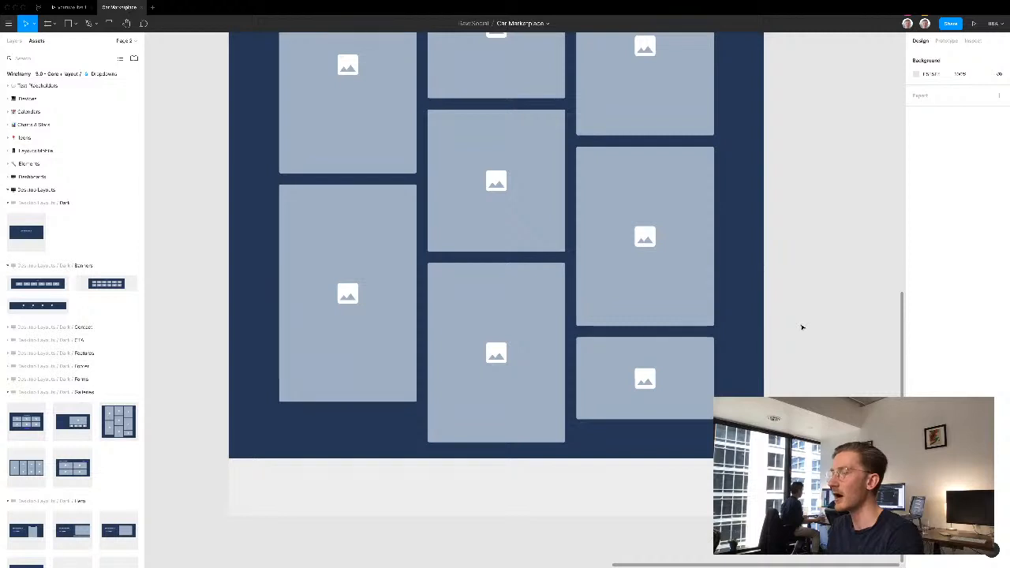
scroll(800, 282, down, 3)
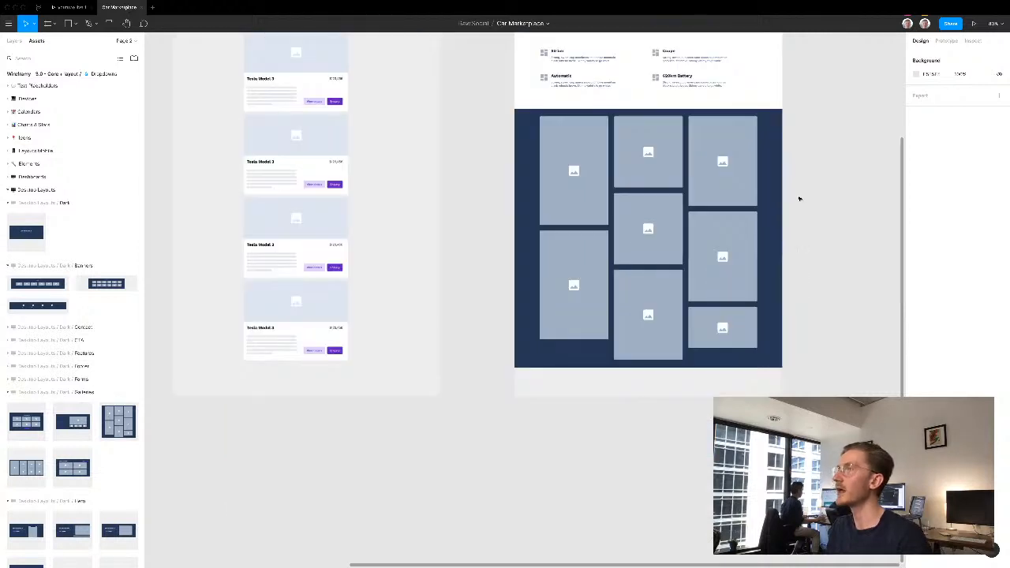
scroll(735, 310, up, 5)
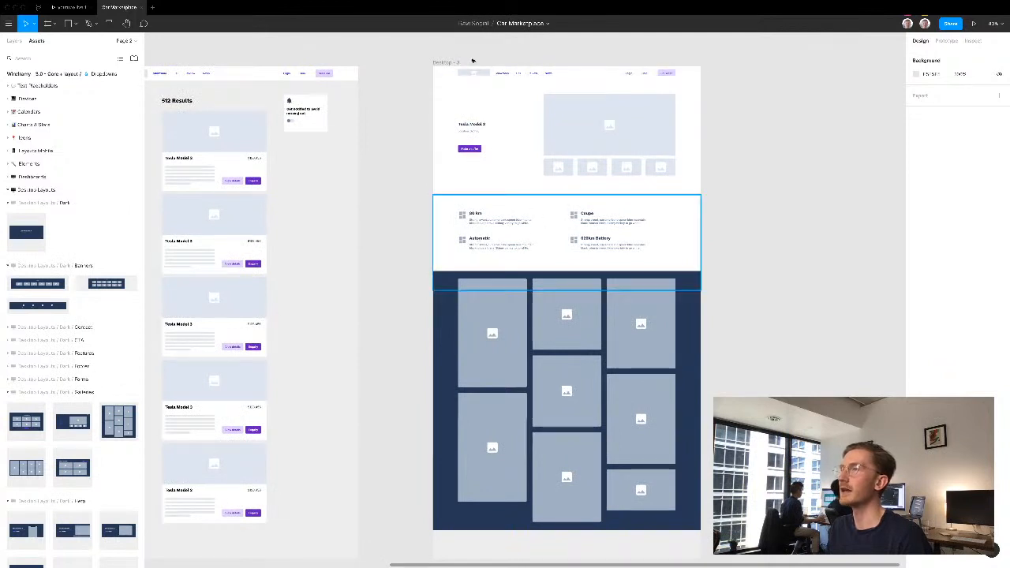
click(438, 64)
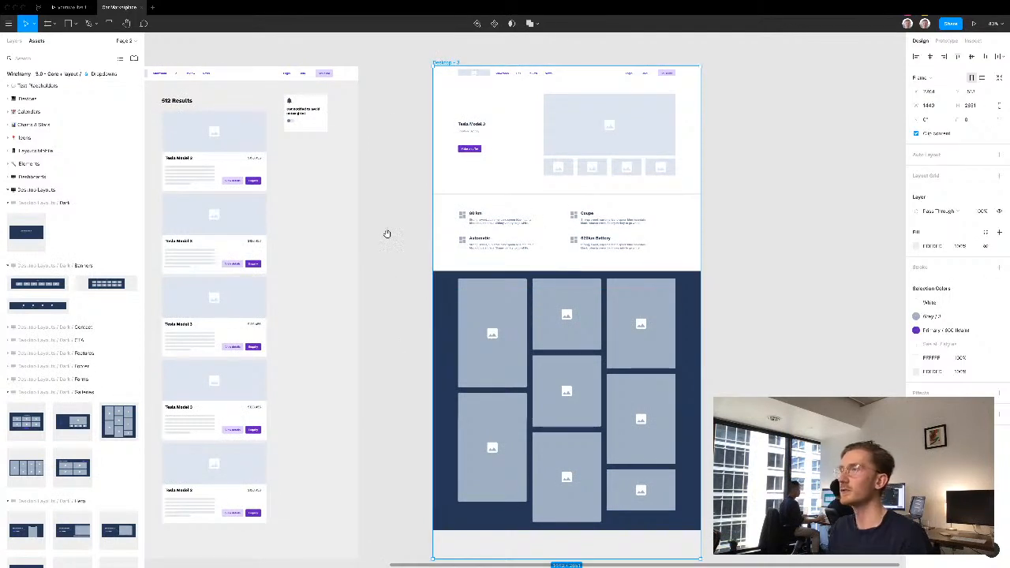
scroll(369, 183, down, 5)
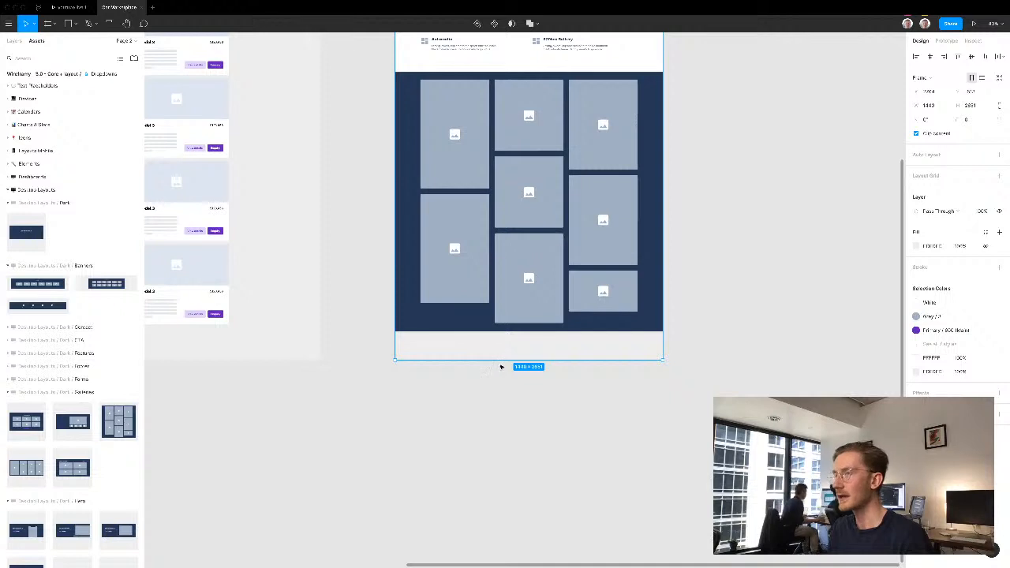
drag(499, 492, 500, 491)
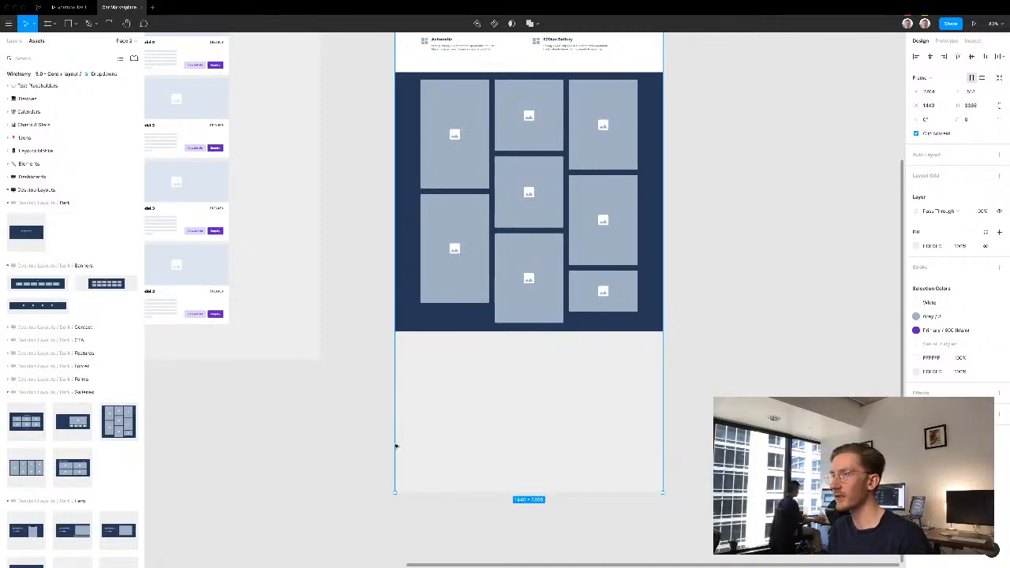
click(318, 432)
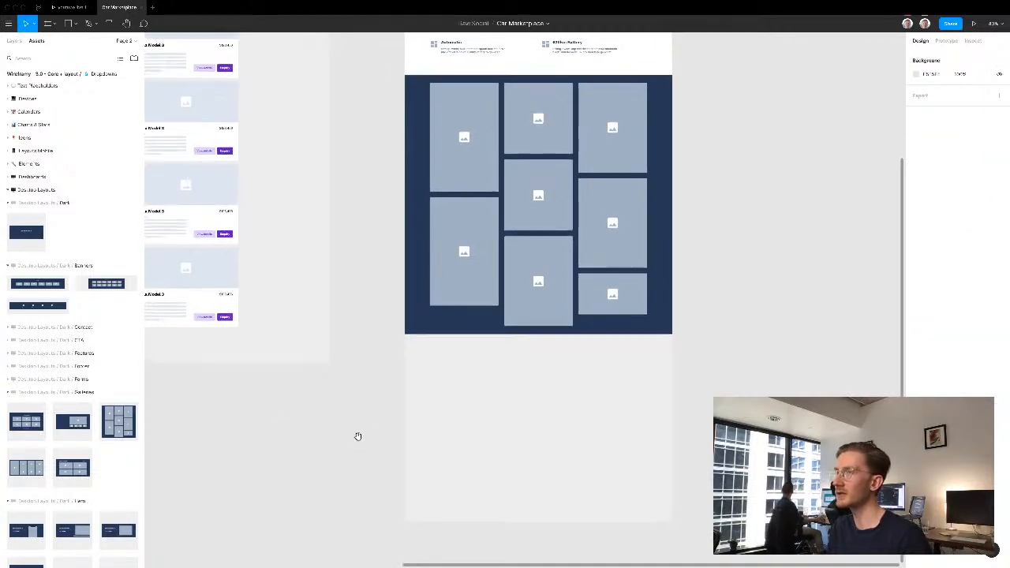
- Copy the "Find your type of ride" heading and car-type row from the home page into Desktop - 3, just below the dark gallery
scroll(410, 434, left, 5)
scroll(505, 438, left, 4)
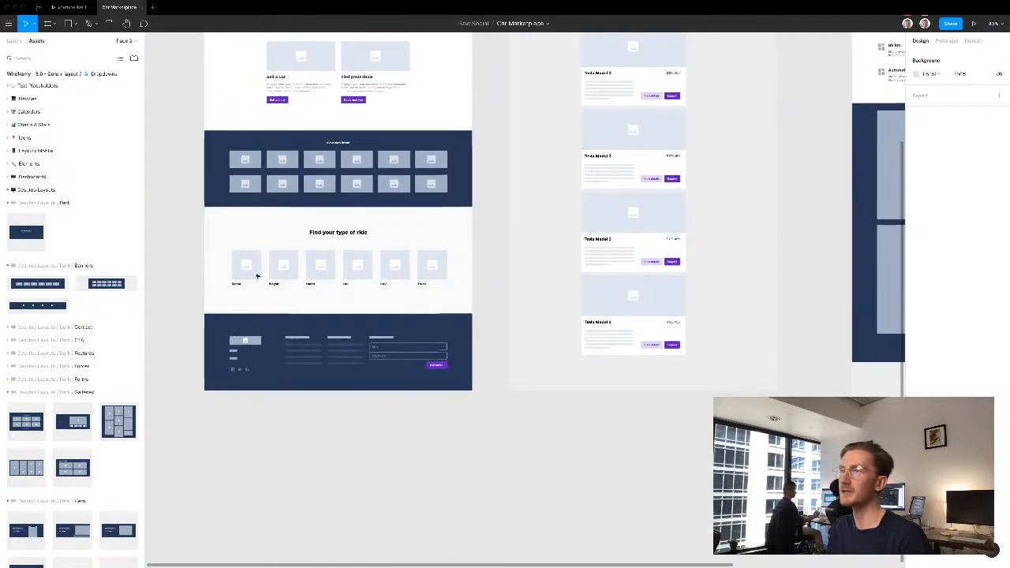
click(322, 233)
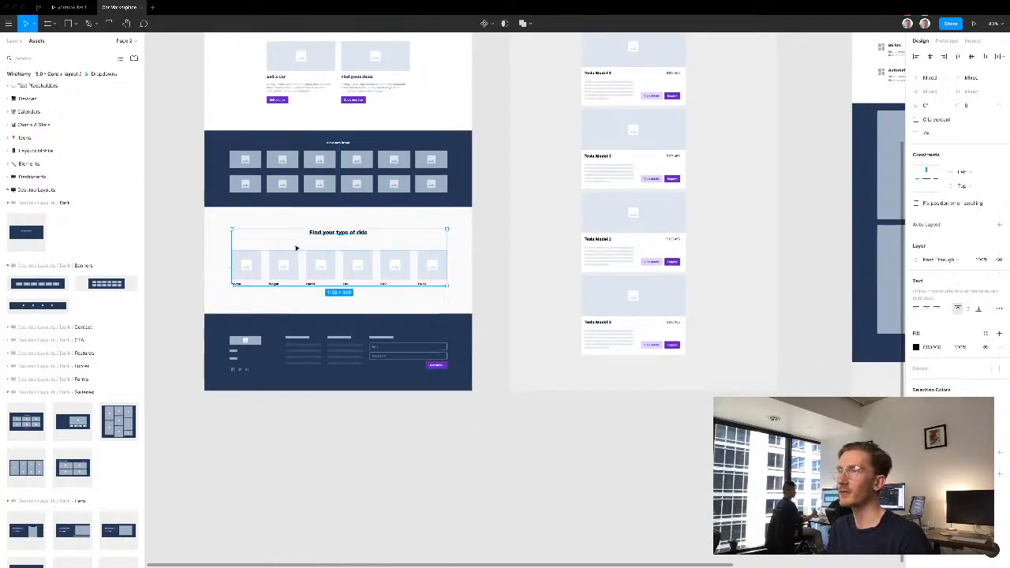
drag(547, 400, 188, 325)
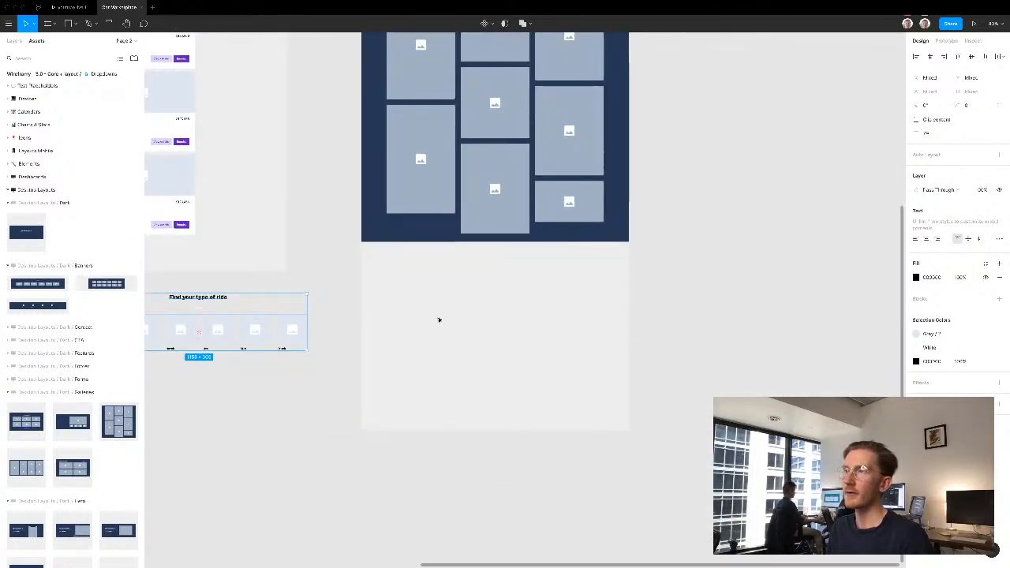
drag(498, 298, 523, 298)
click(691, 271)
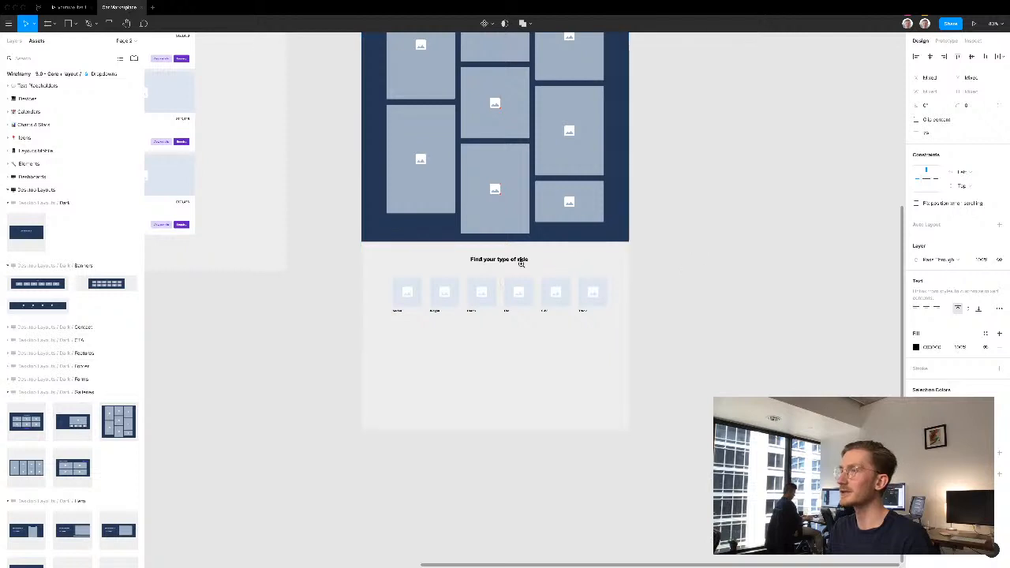
- Change the copied section's heading in Desktop - 3 to "Similar cars you may like"
scroll(521, 264, up, 5)
double_click(479, 255)
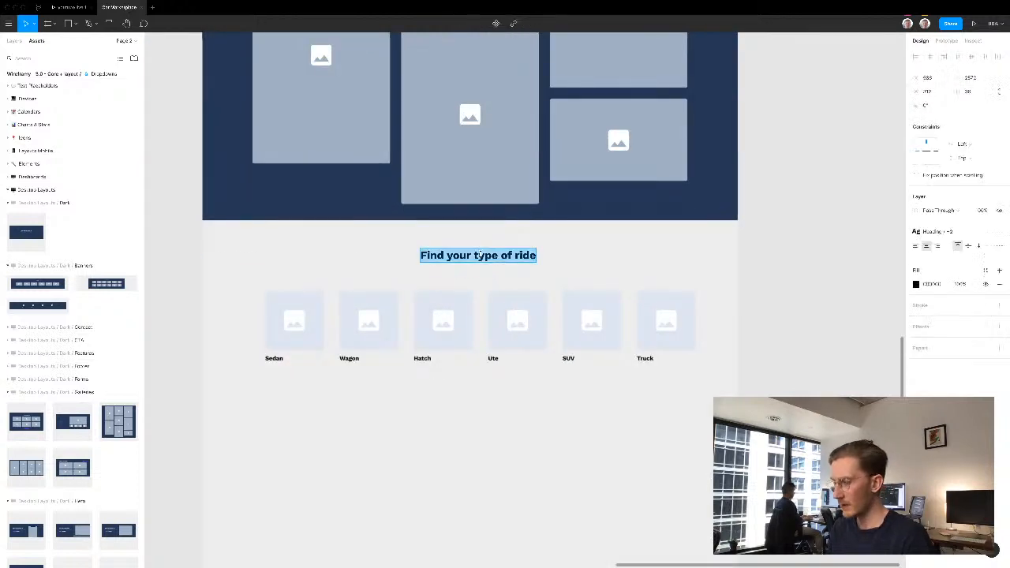
text(Simil)
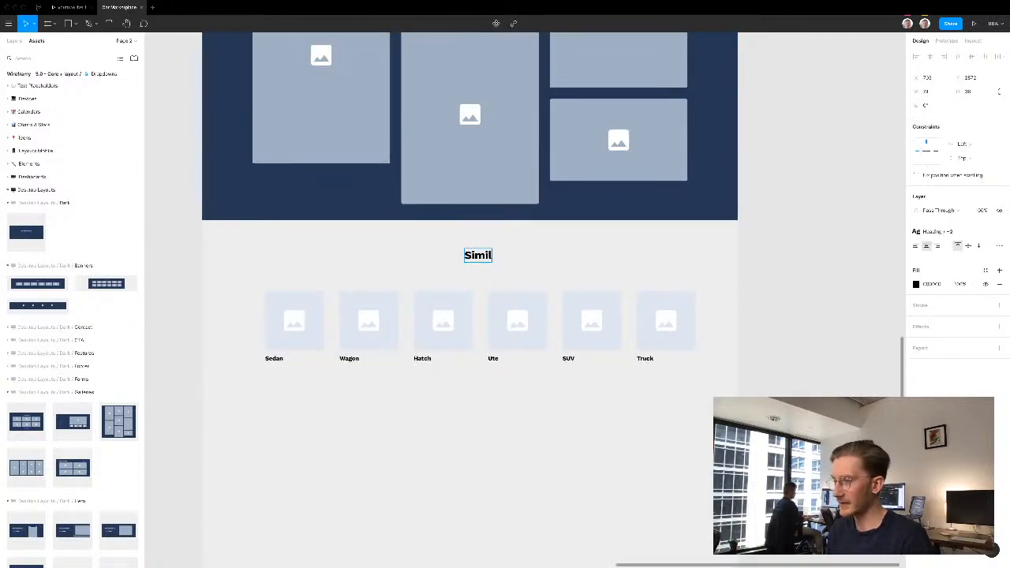
text(ar cars y)
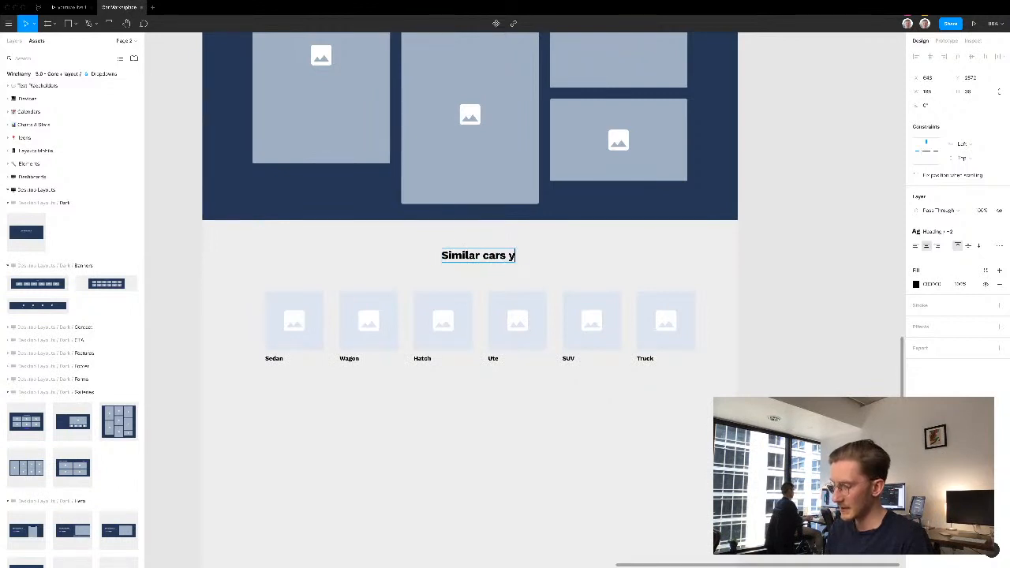
text(ou may like)
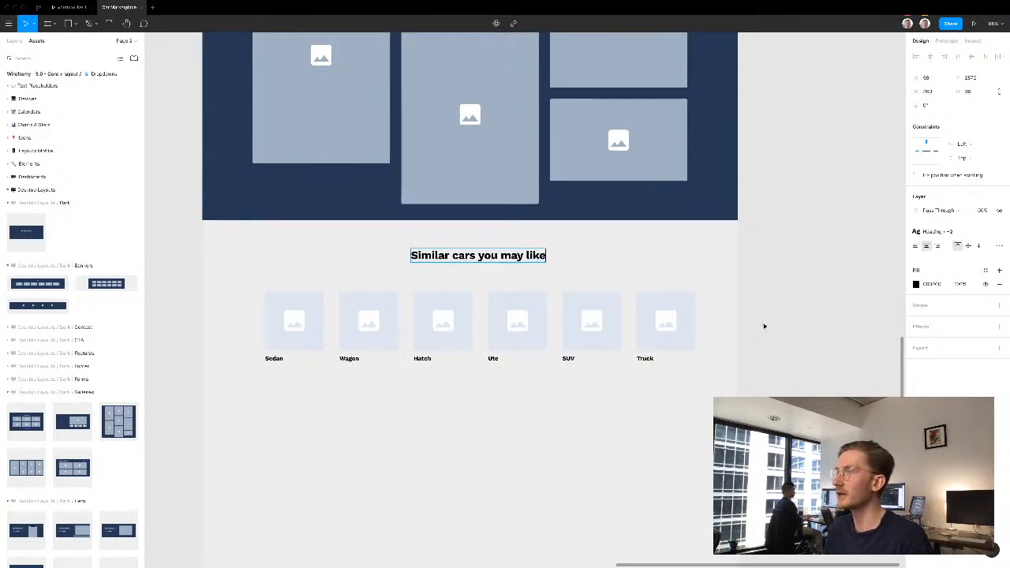
key(Escape)
key(Escape)
- Rename the first car label in the similar cars row to "Tesla models S"
super+click(278, 359)
double_click(274, 359)
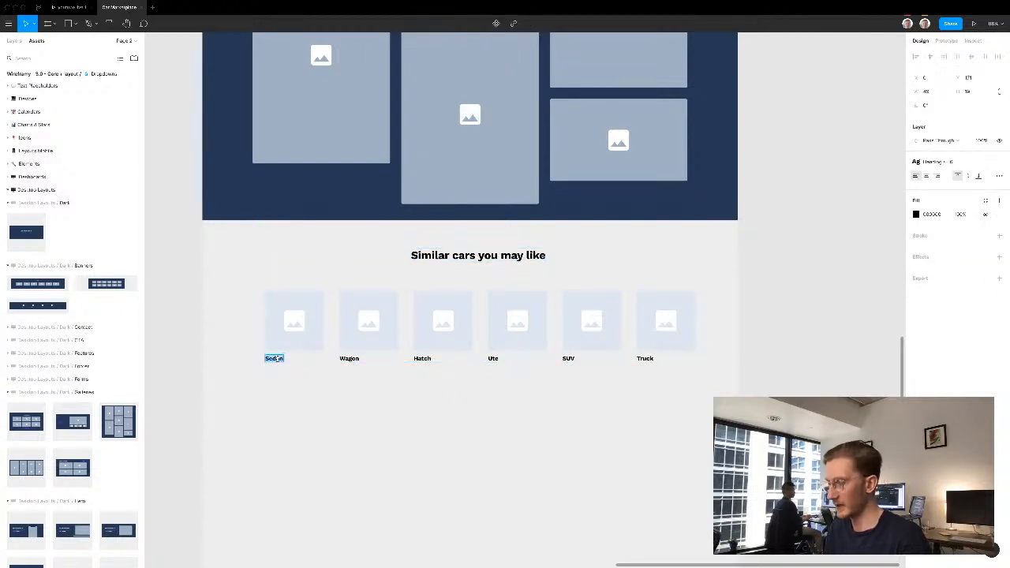
text(Tesla models)
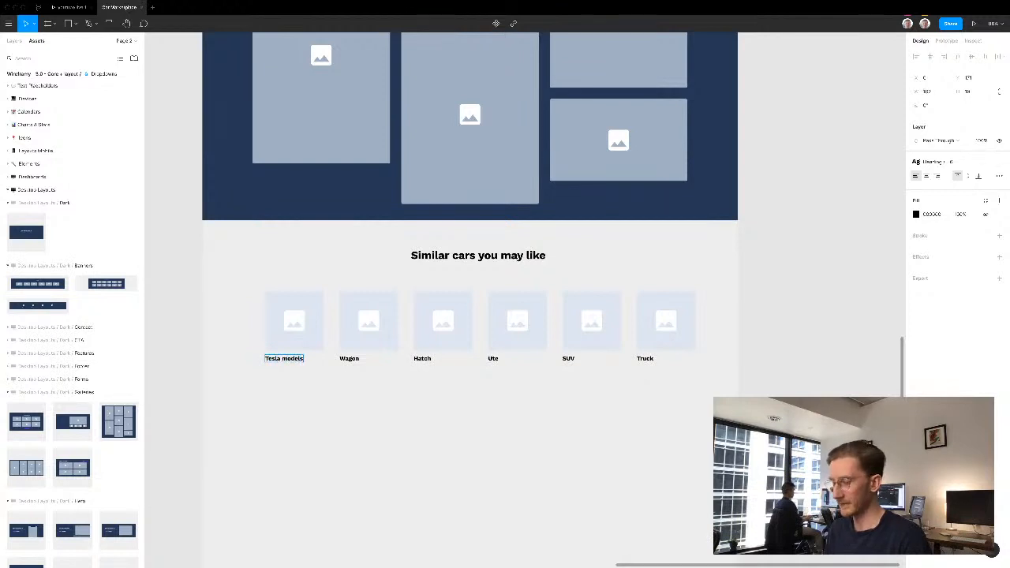
key(Escape)
- Replace the Wagon, Hatch, Ute, SUV and Truck labels in the similar cars row with "Tesla models S"
double_click(356, 359)
text(Tesla models S)
key(Escape)
double_click(422, 359)
text(Tesla models S)
key(Escape)
double_click(493, 359)
text(Tesla models S)
key(Escape)
double_click(568, 358)
text(Tesla models S)
key(Escape)
double_click(644, 359)
text(Tesla models S)
click(755, 323)
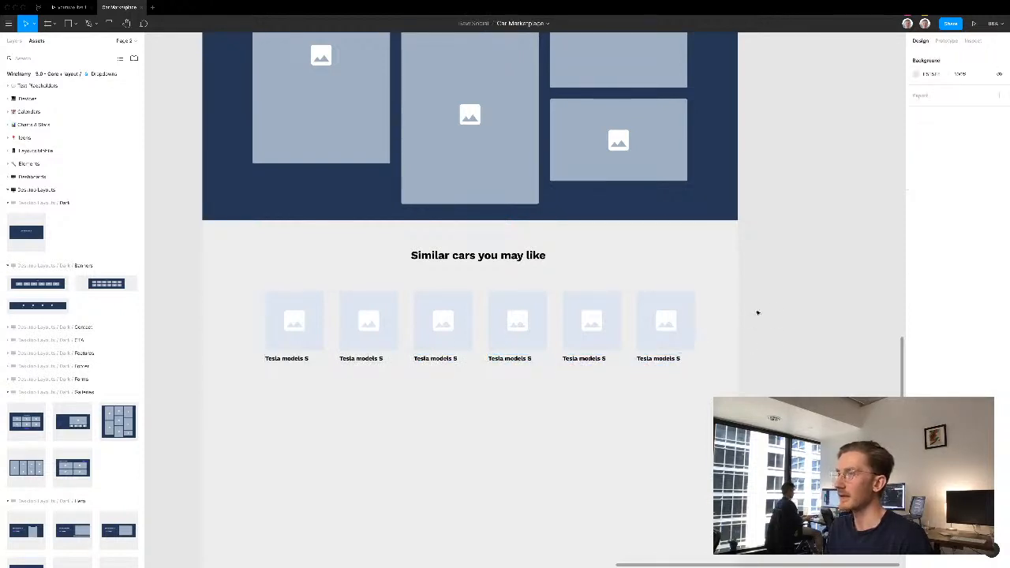
- Lengthen the Desktop - 3 frame and place a copy of the home page's dark footer below the similar cars row
scroll(761, 296, down, 10)
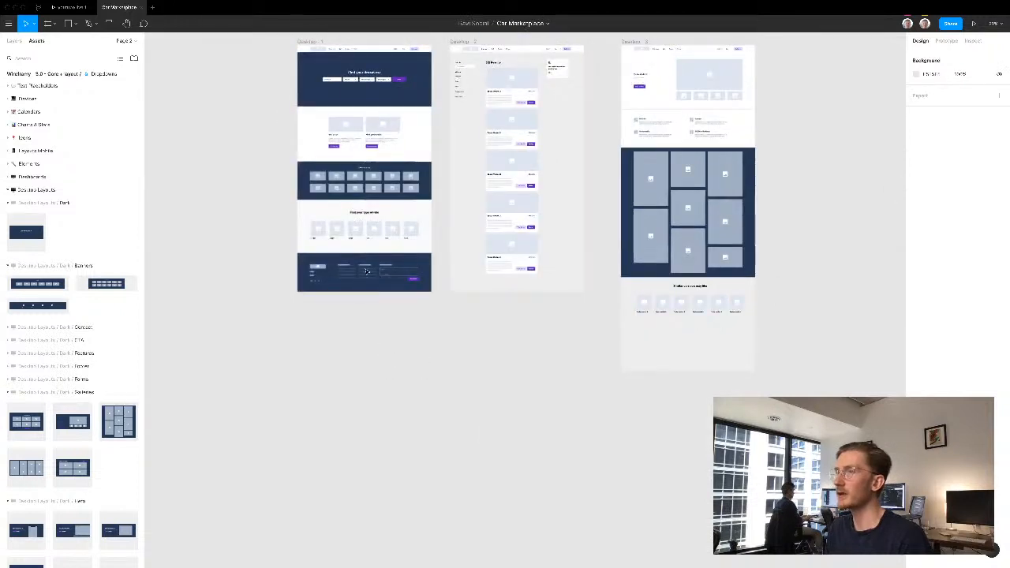
click(378, 272)
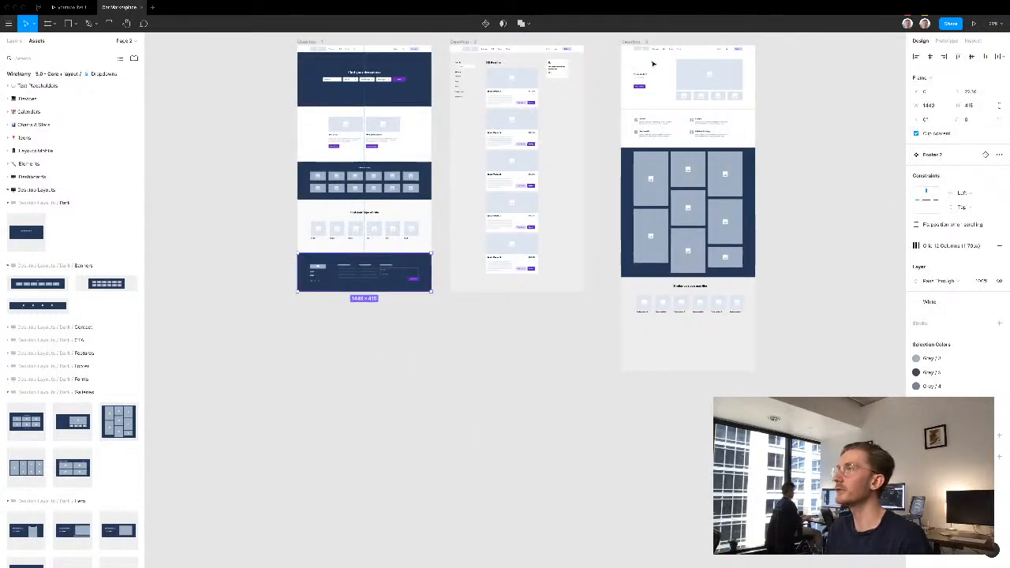
click(631, 41)
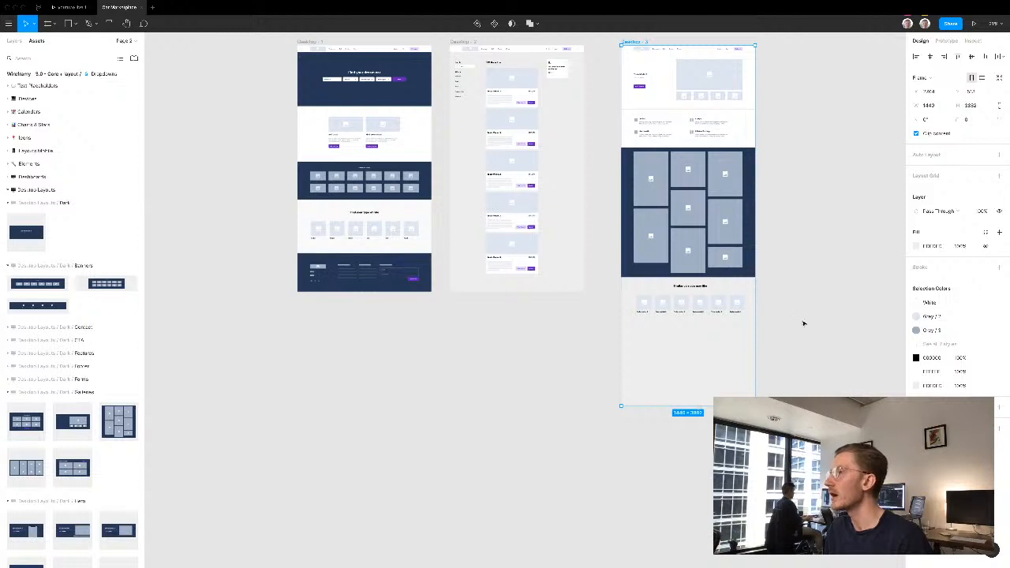
key(ctrl+v)
drag(714, 272, 699, 339)
- Extend the Desktop - 2 frame downward and place a copy of the dark footer below the last search result
click(521, 289)
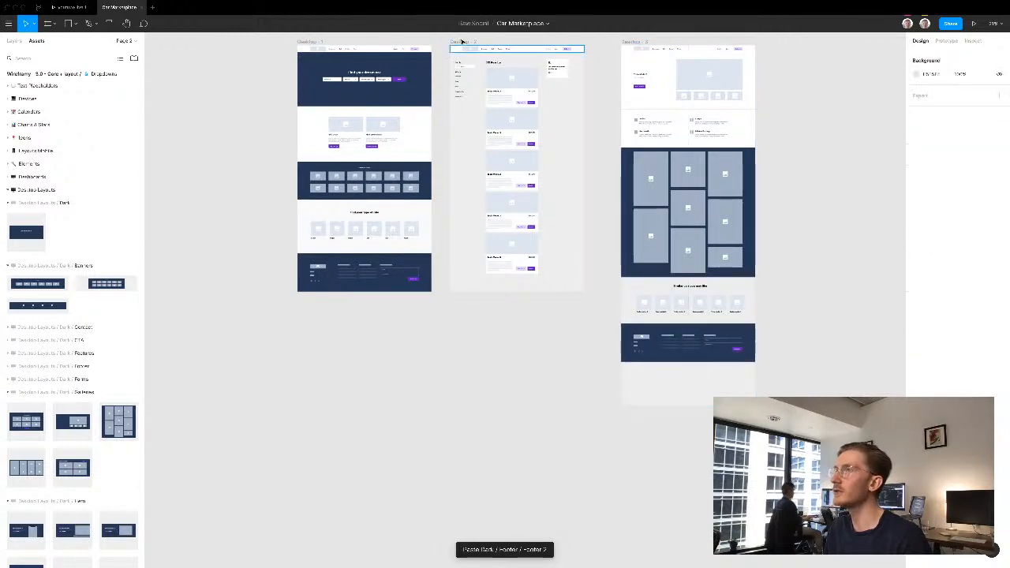
drag(521, 291, 519, 336)
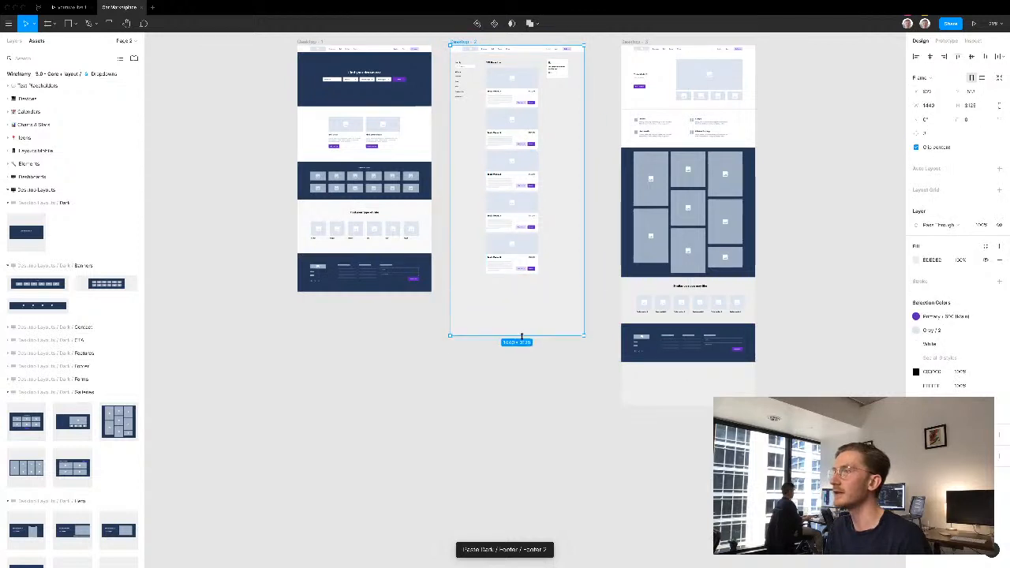
click(539, 298)
key(super+v)
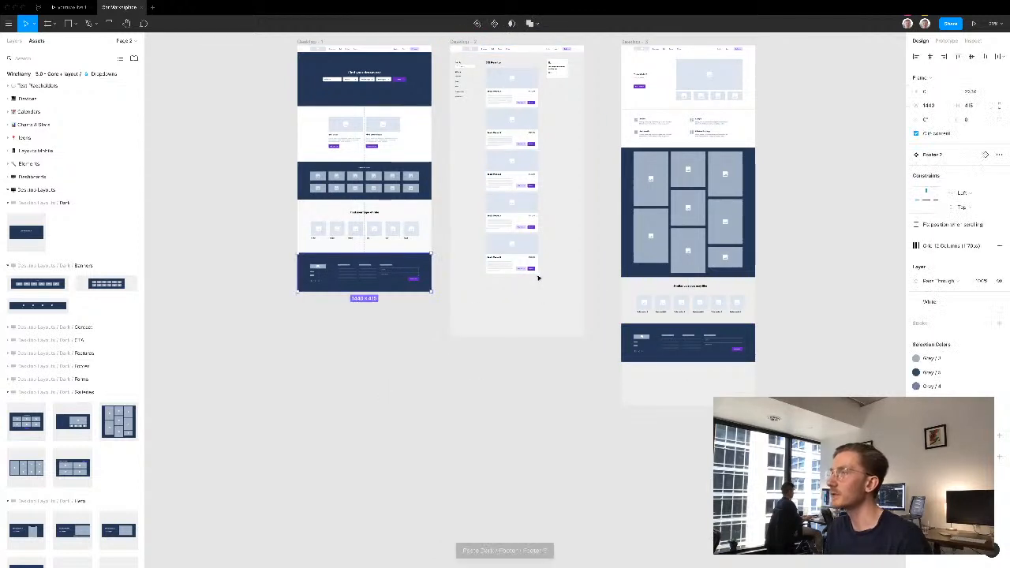
drag(359, 270, 518, 305)
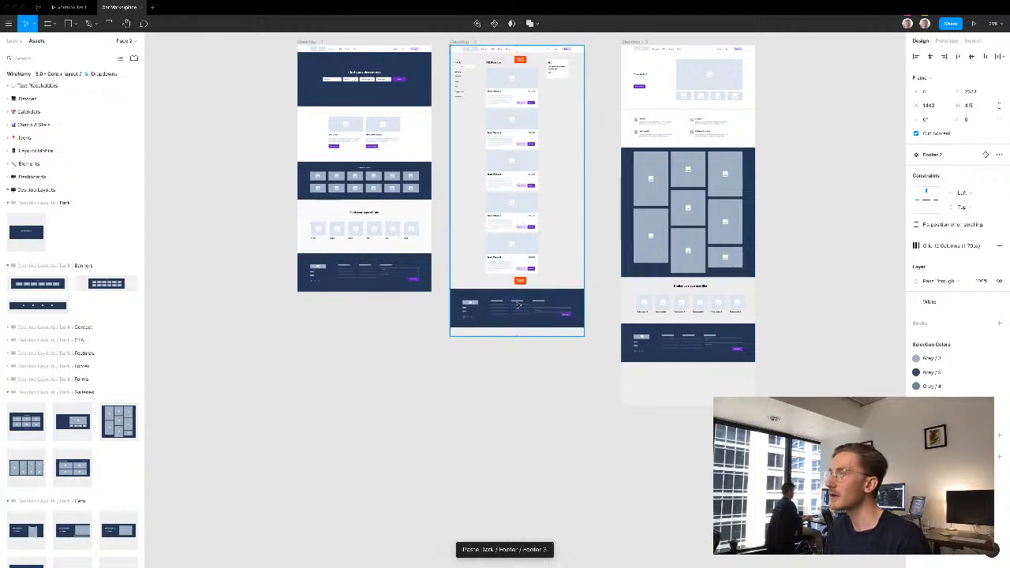
- Shorten the Desktop - 2 and Desktop - 3 frames so each ends at the bottom edge of its footer
click(461, 45)
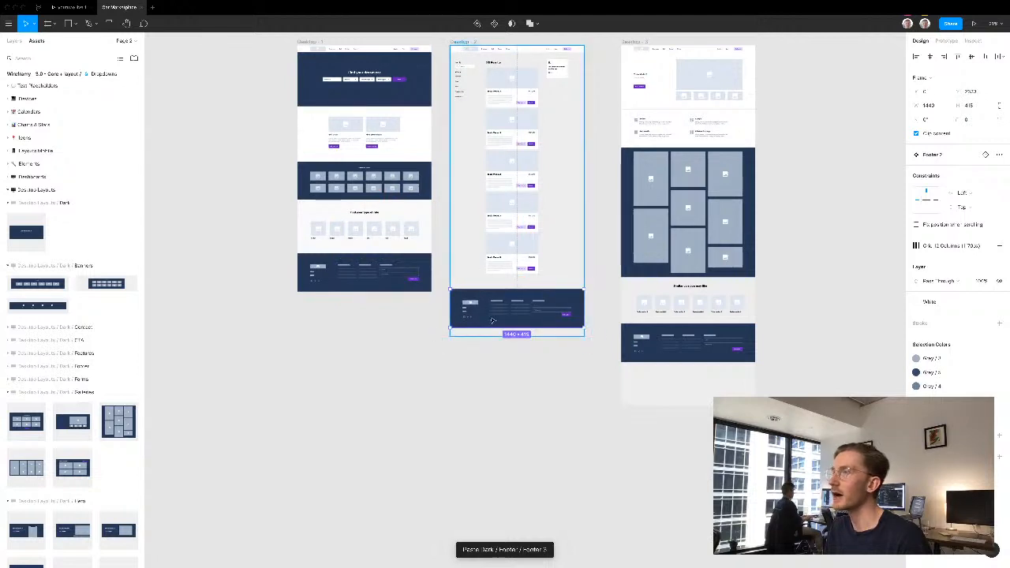
drag(482, 327, 482, 327)
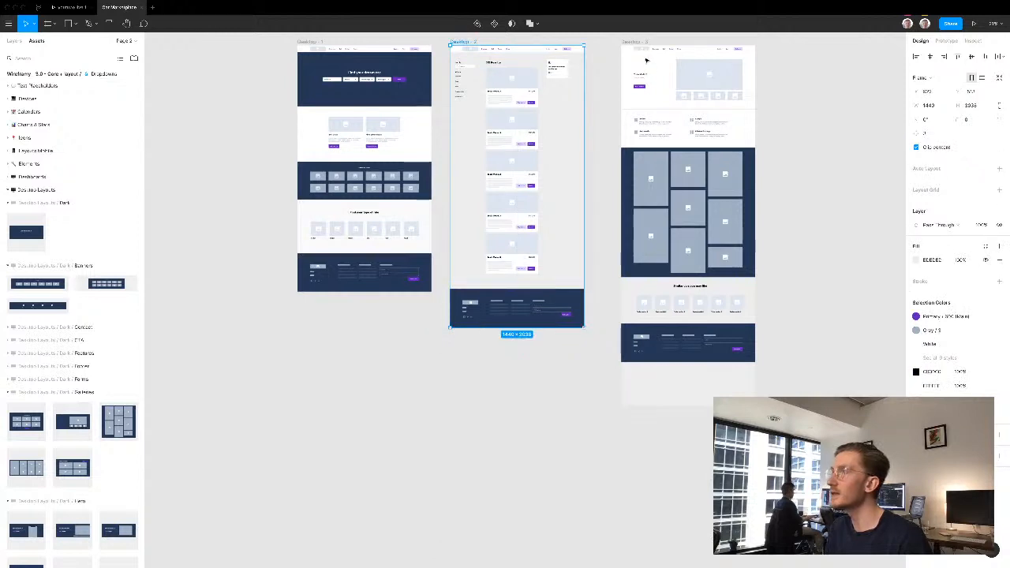
click(683, 400)
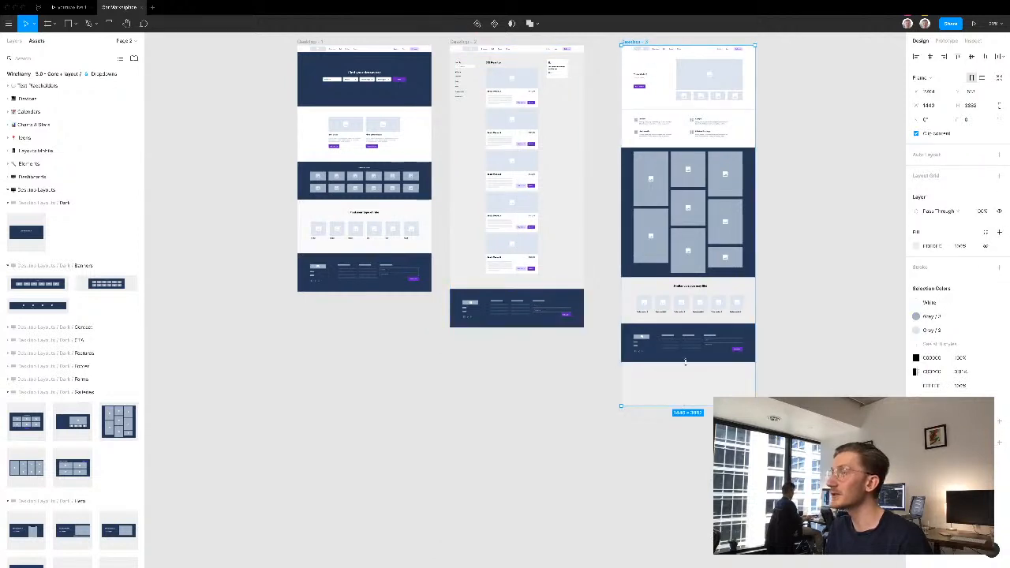
drag(685, 362, 686, 358)
click(516, 384)
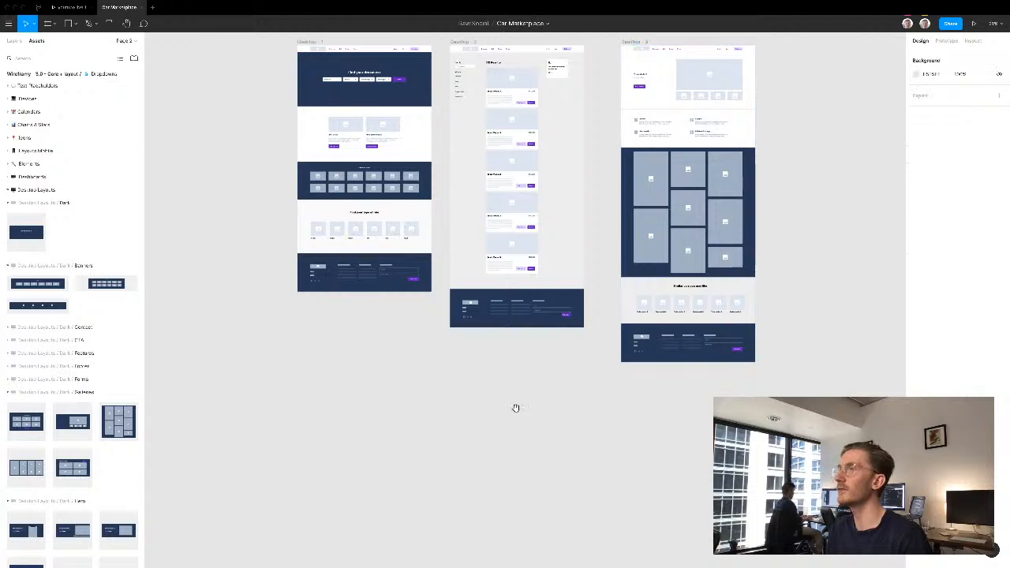
- Hide the editor interface and frame the three wireframes side by side for review
scroll(516, 408, up, 2)
drag(281, 58, 758, 394)
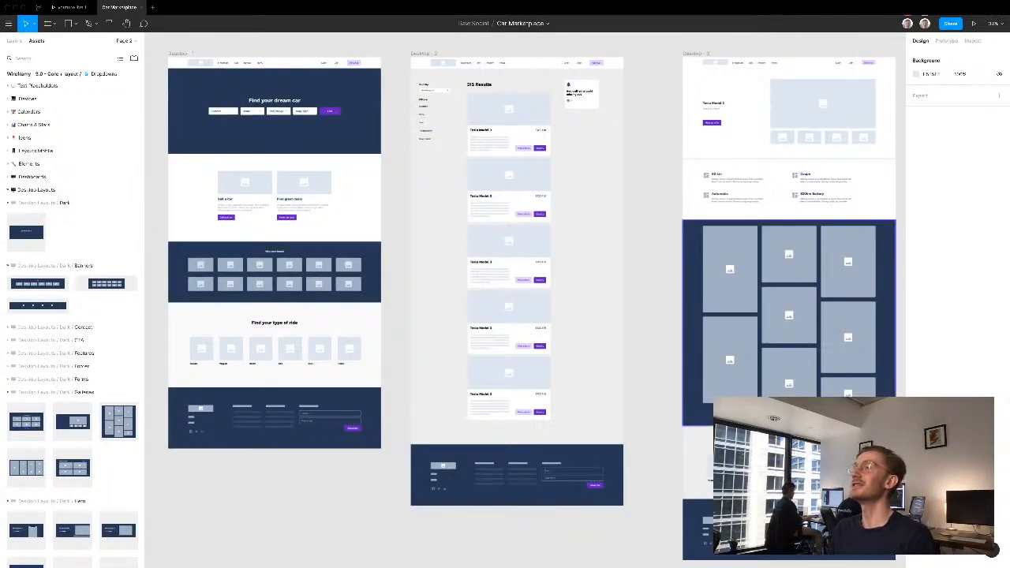
key(ctrl+backslash)
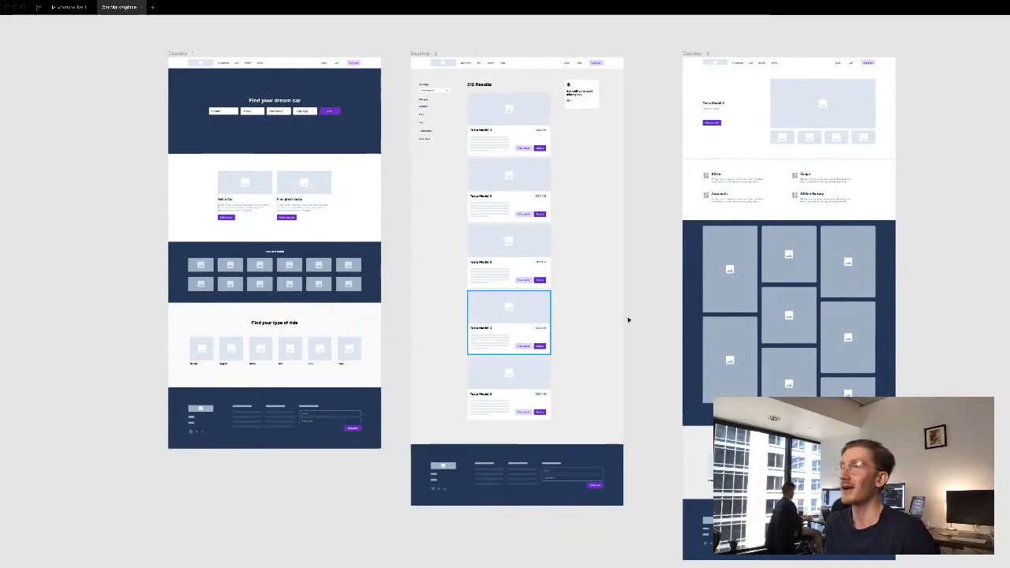
drag(617, 309, 558, 295)
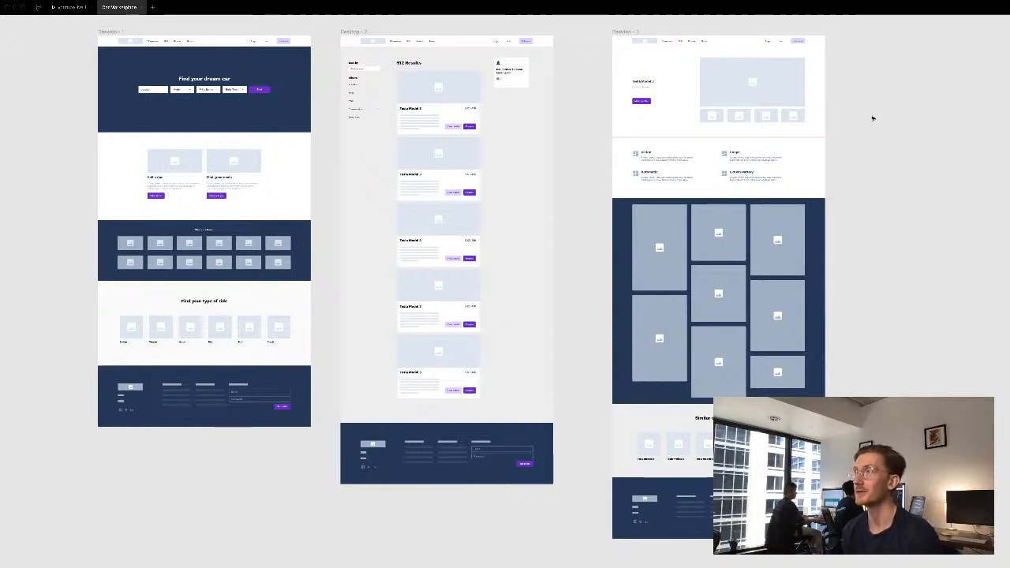
- Examine the home page's hero search up close, followed by the search results page's filters, listings and notification card
key(z)
drag(81, 28, 331, 225)
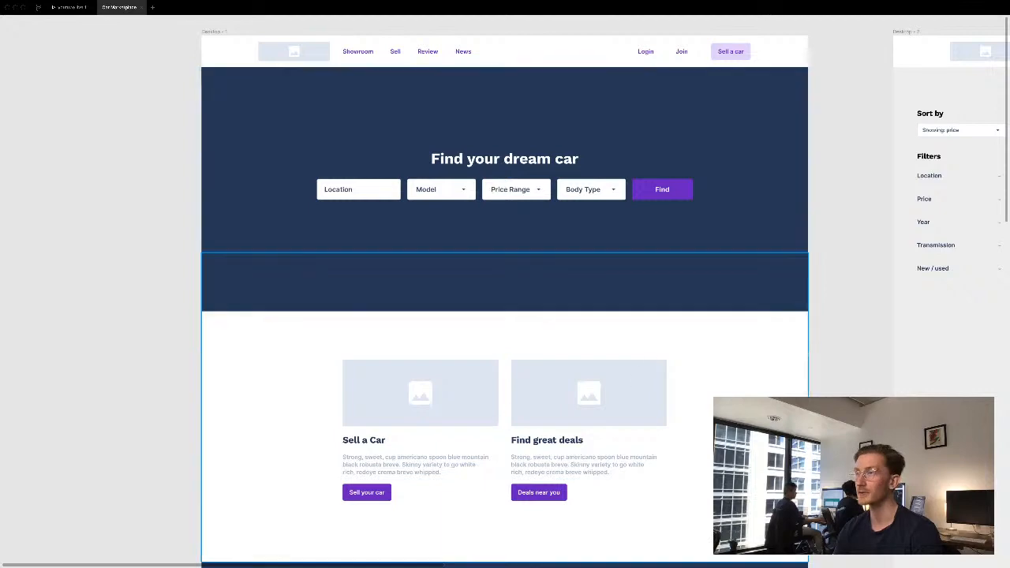
scroll(828, 261, down, 5)
drag(828, 206, 426, 321)
scroll(426, 321, right, 6)
scroll(426, 321, up, 2)
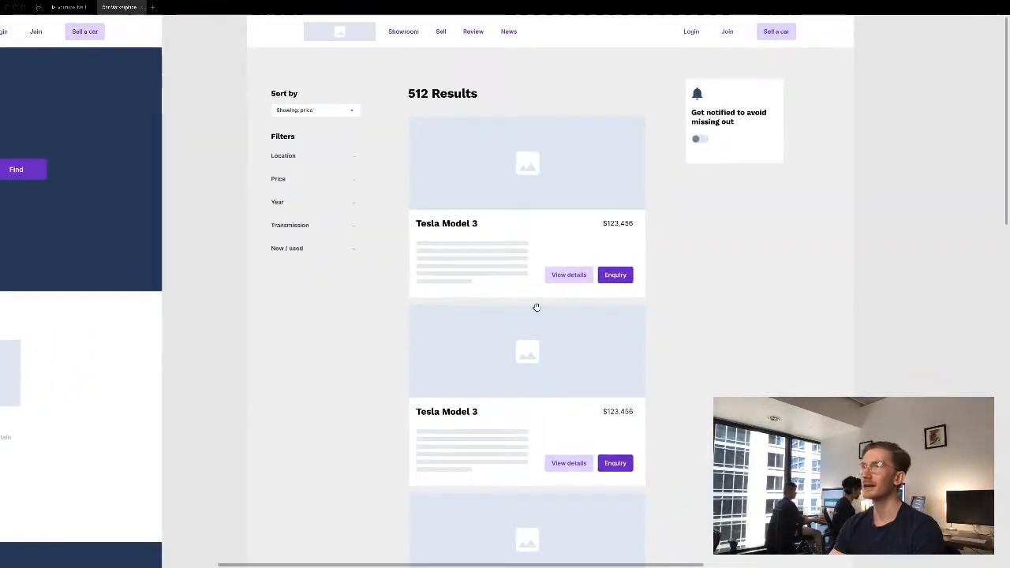
drag(537, 307, 525, 319)
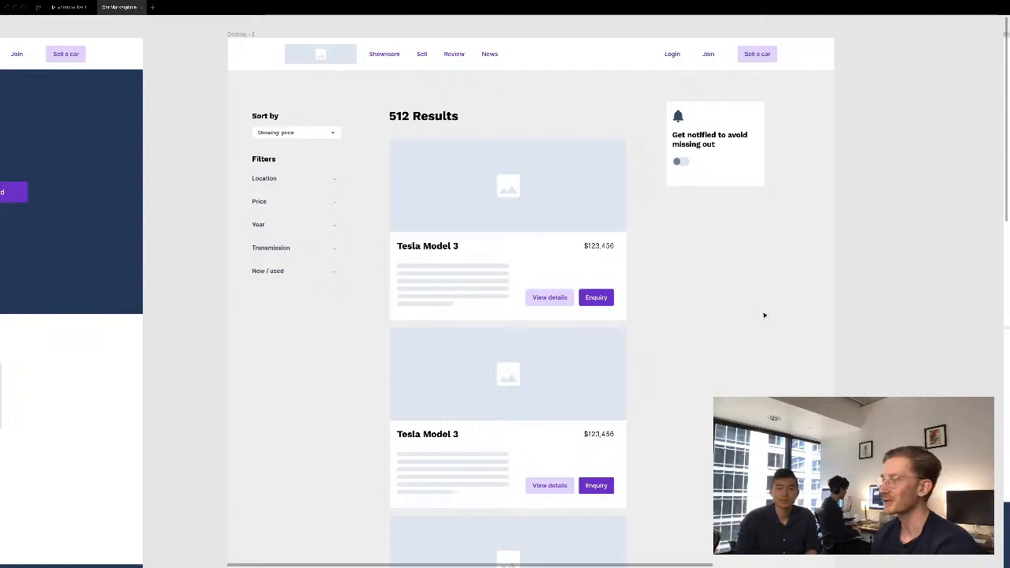
- Review the home page from the hero search down through the promo cards, brand grid and ride-type section
drag(184, 218, 815, 228)
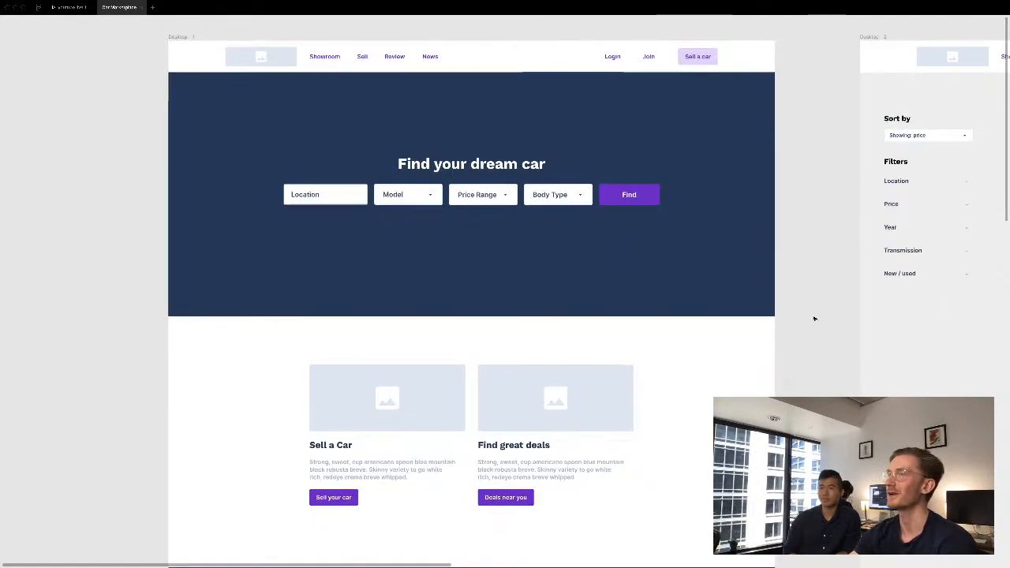
scroll(504, 300, down, 1)
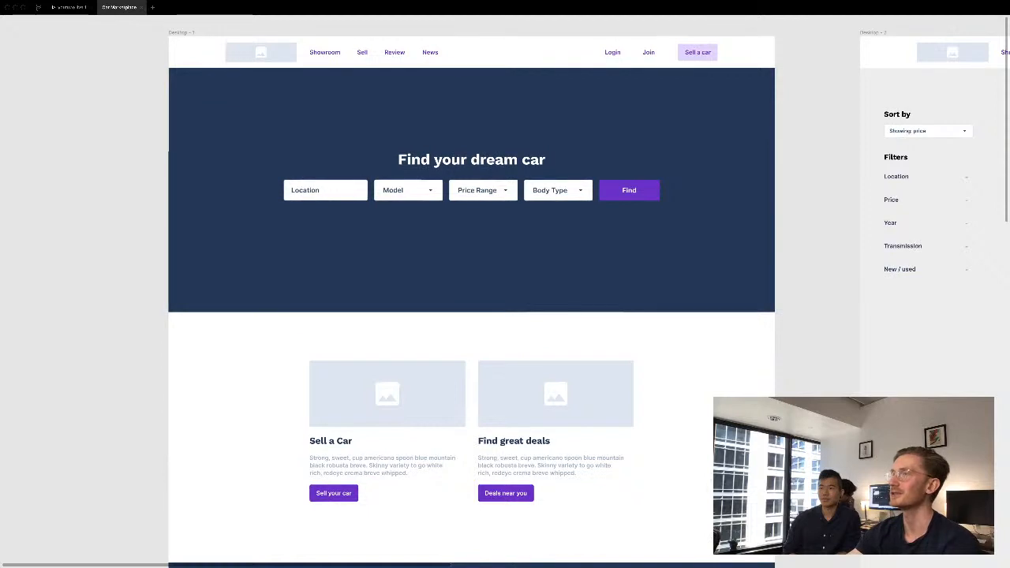
scroll(505, 300, down, 1)
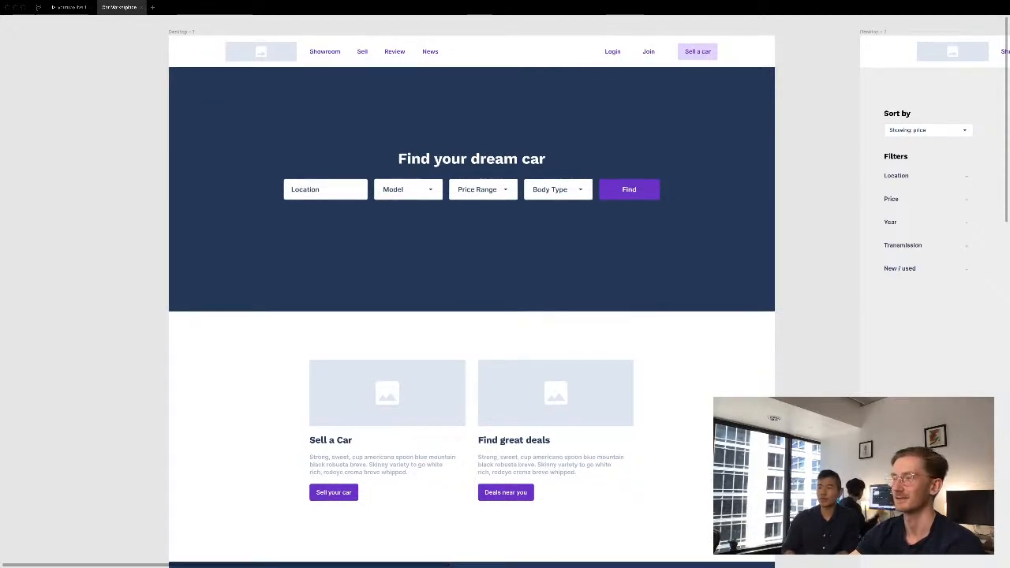
scroll(505, 299, down, 1)
scroll(816, 381, down, 5)
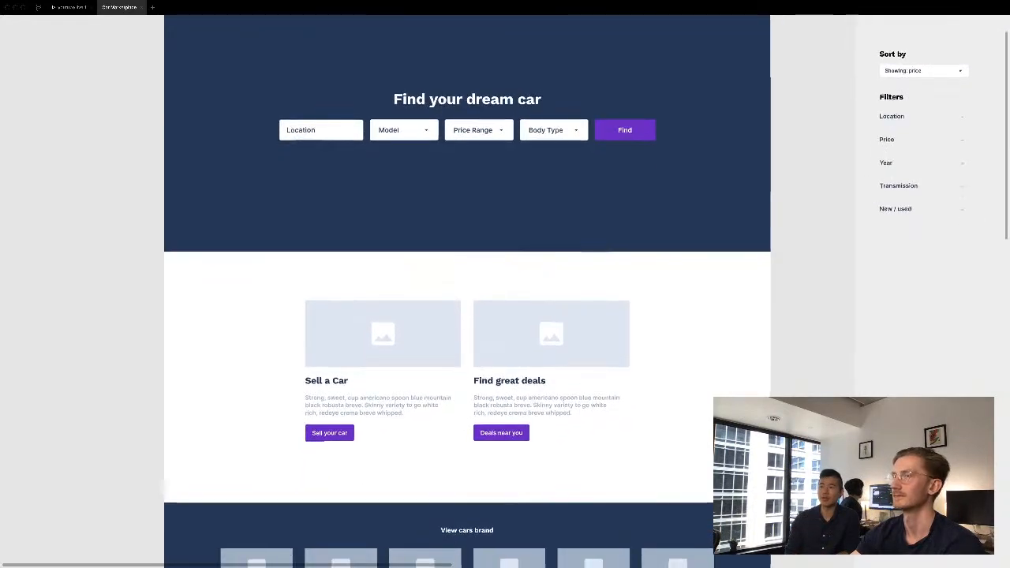
drag(817, 380, 799, 265)
scroll(780, 379, down, 4)
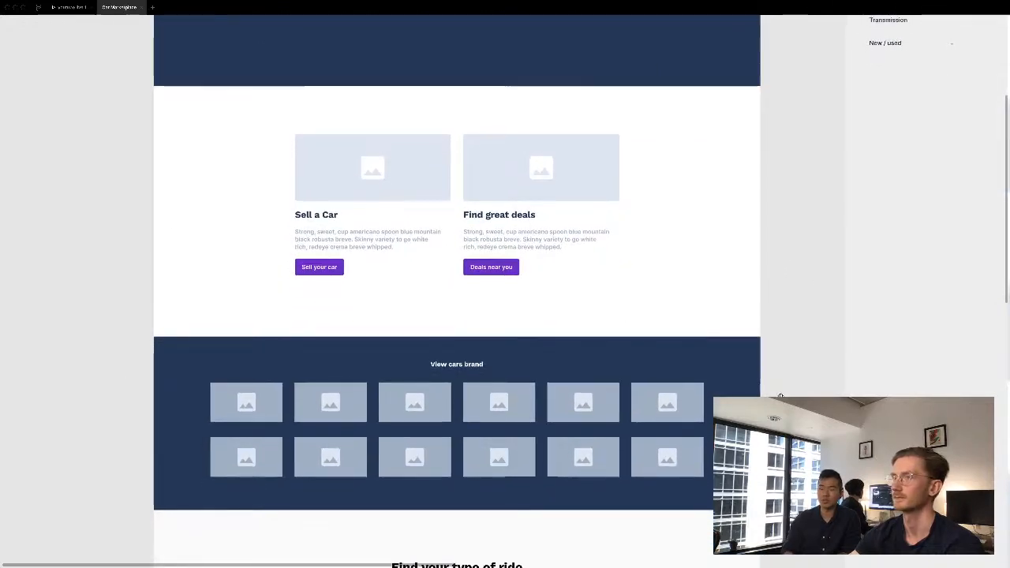
drag(780, 380, 779, 323)
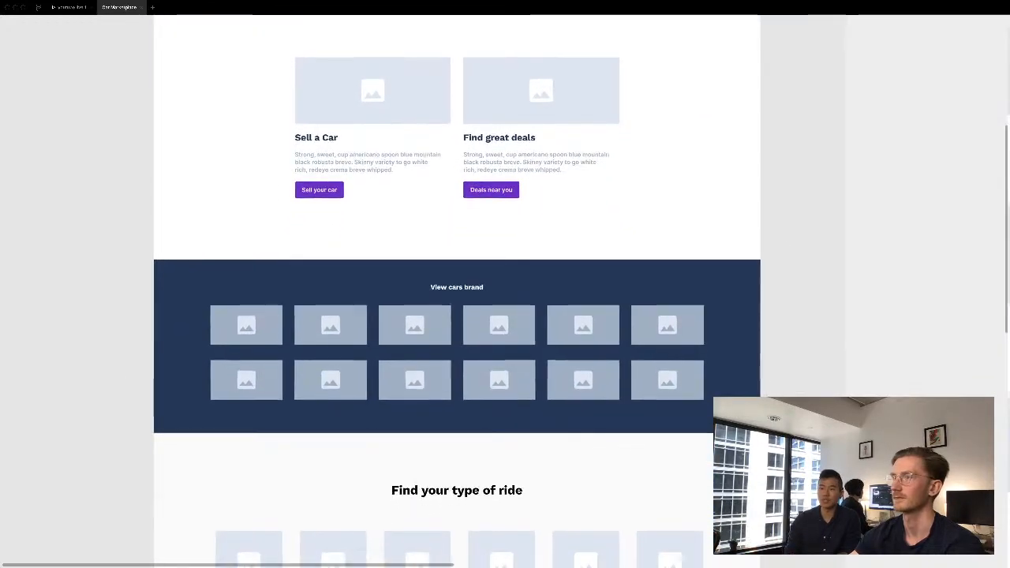
scroll(456, 291, down, 4)
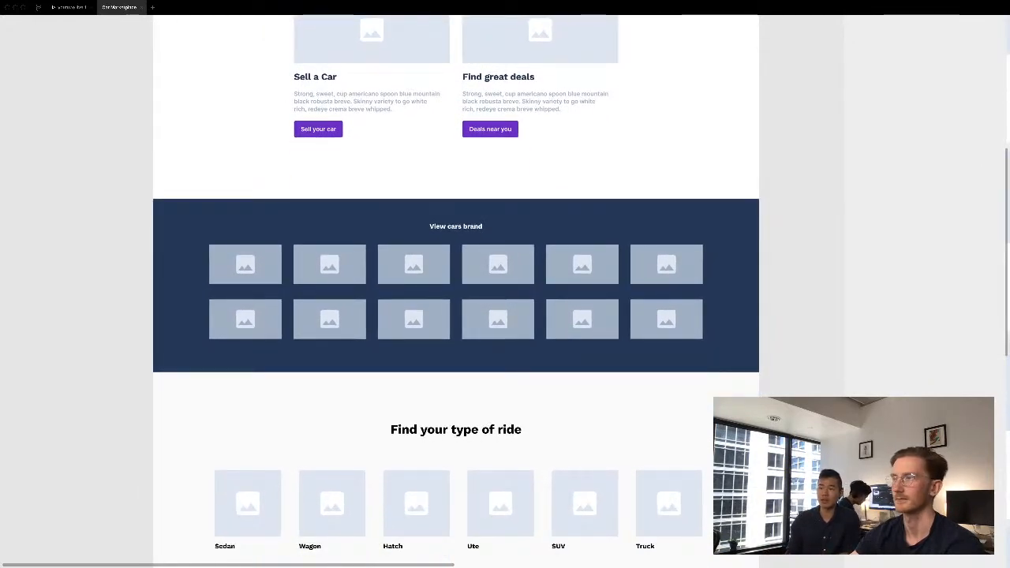
- Review the rest of the home page, from the brand grid through the ride-type section to the footer
scroll(770, 388, down, 5)
scroll(770, 388, down, 3)
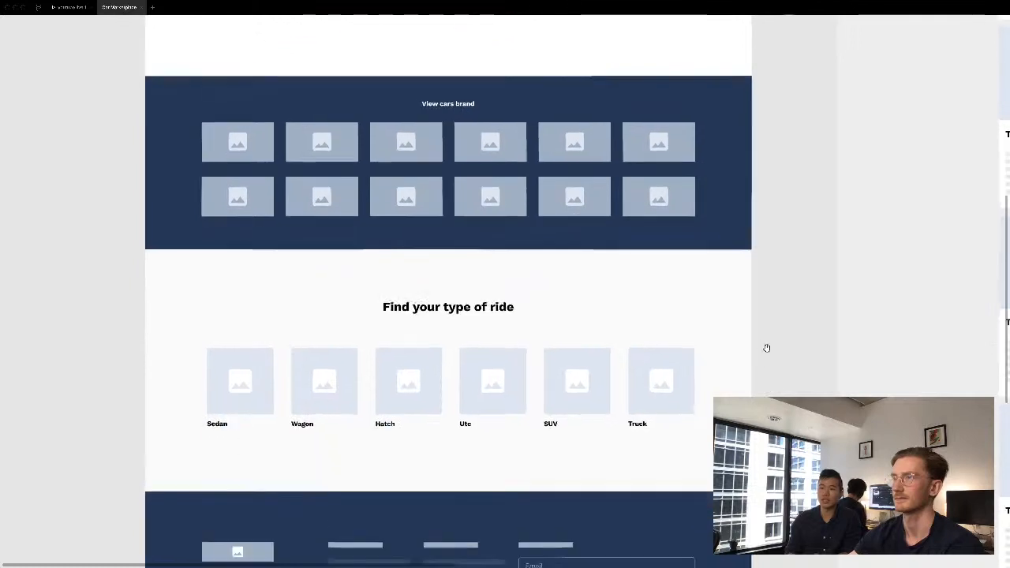
scroll(764, 382, down, 5)
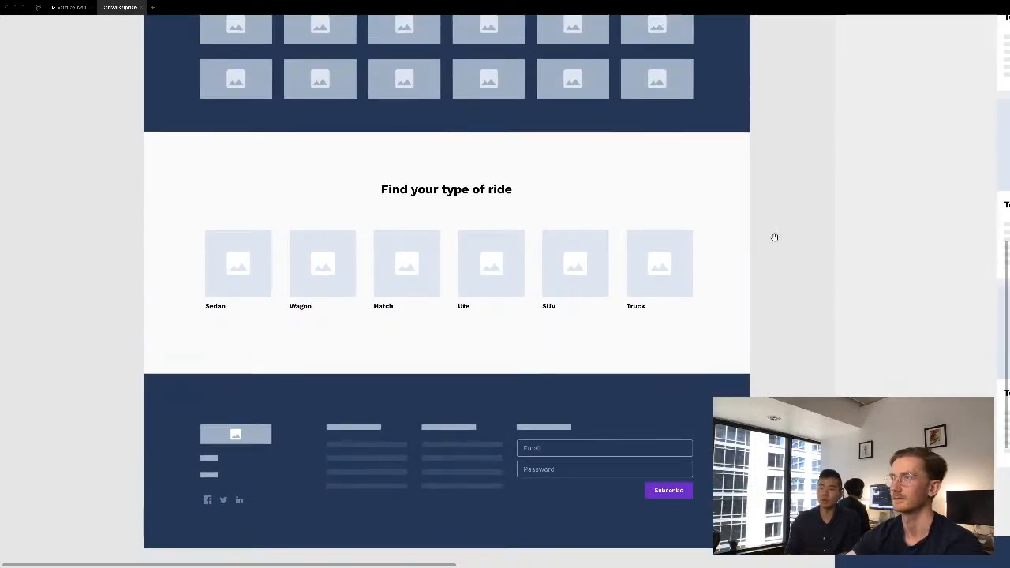
- Examine the search results page's sort and filter options, car listings and notification card
scroll(734, 287, right, 15)
scroll(735, 287, up, 10)
scroll(533, 226, right, 10)
scroll(533, 226, up, 7)
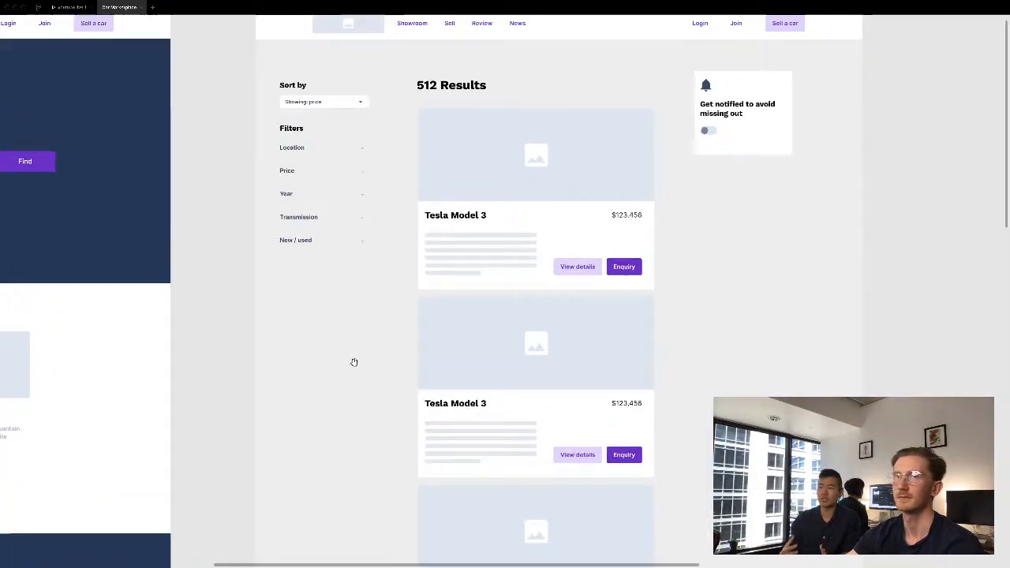
drag(353, 362, 349, 366)
drag(396, 254, 390, 281)
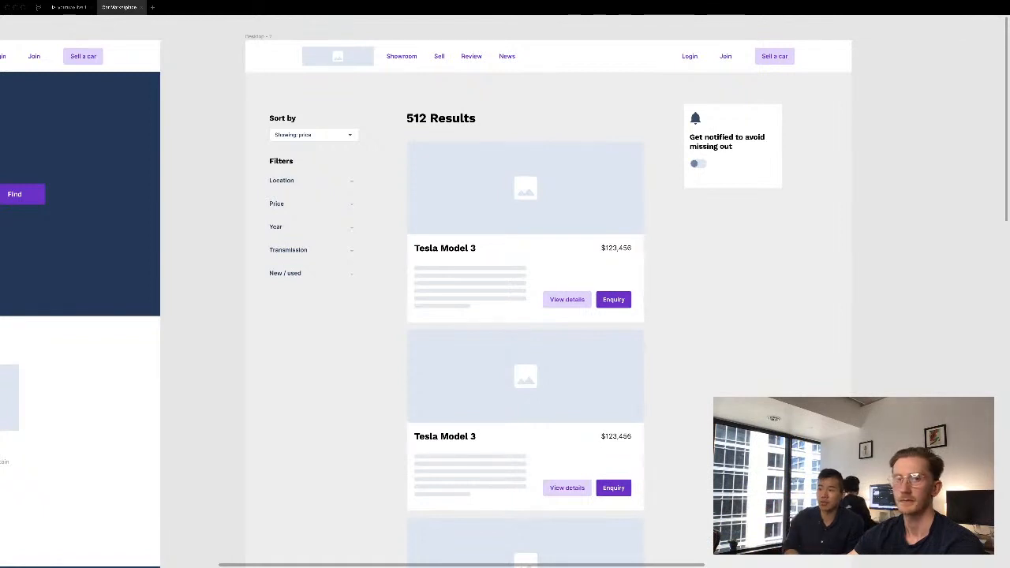
drag(874, 387, 833, 391)
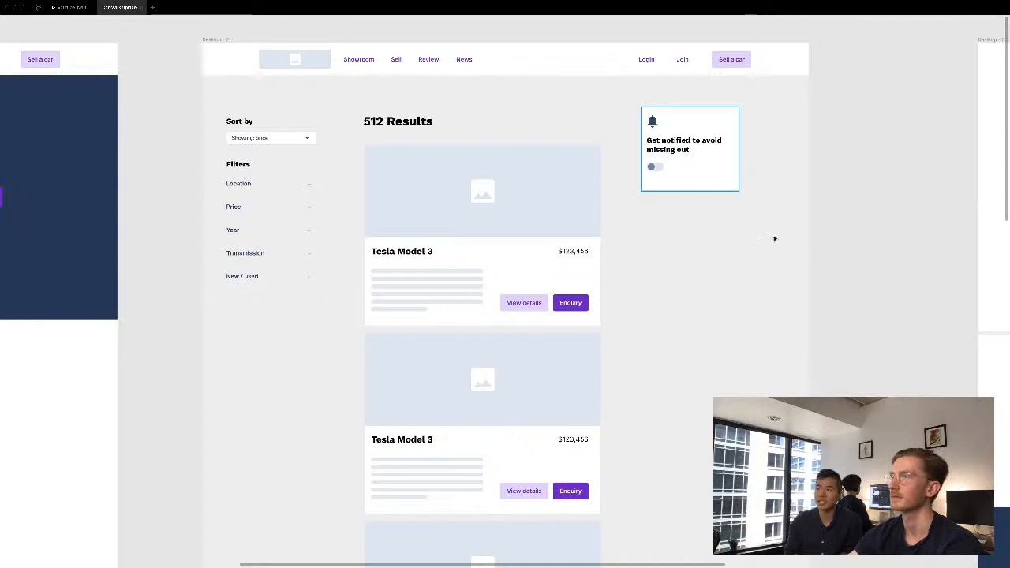
- Review the car details page from the header images and specifications through the photo gallery, similar cars and footer
drag(893, 292, 182, 293)
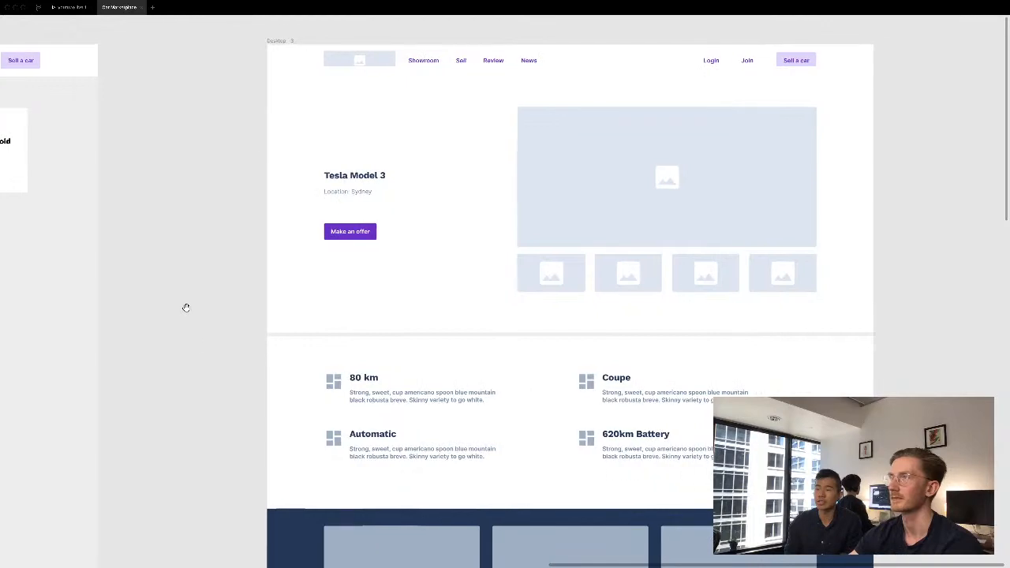
drag(237, 400, 198, 272)
scroll(168, 414, down, 3)
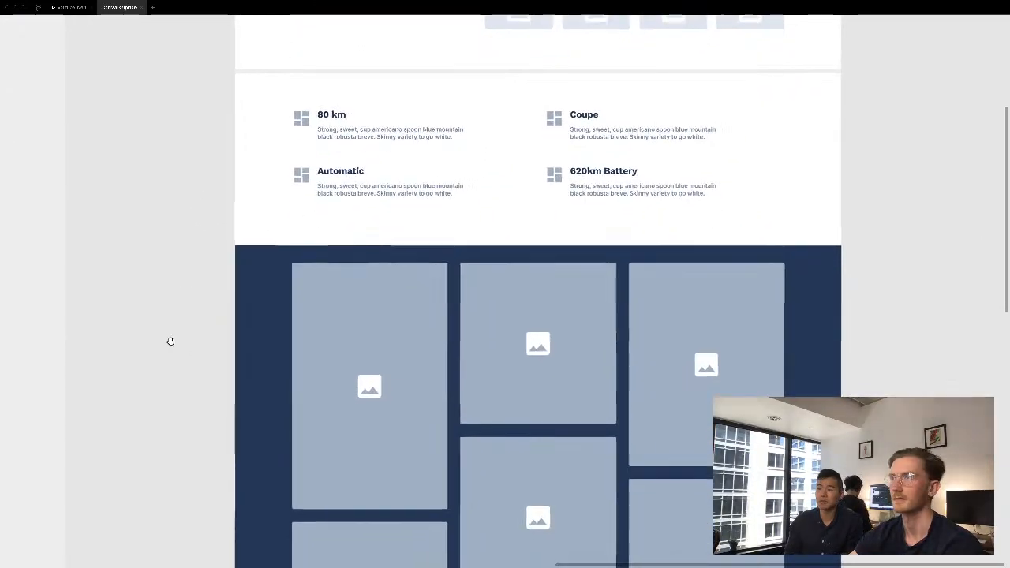
scroll(168, 399, down, 5)
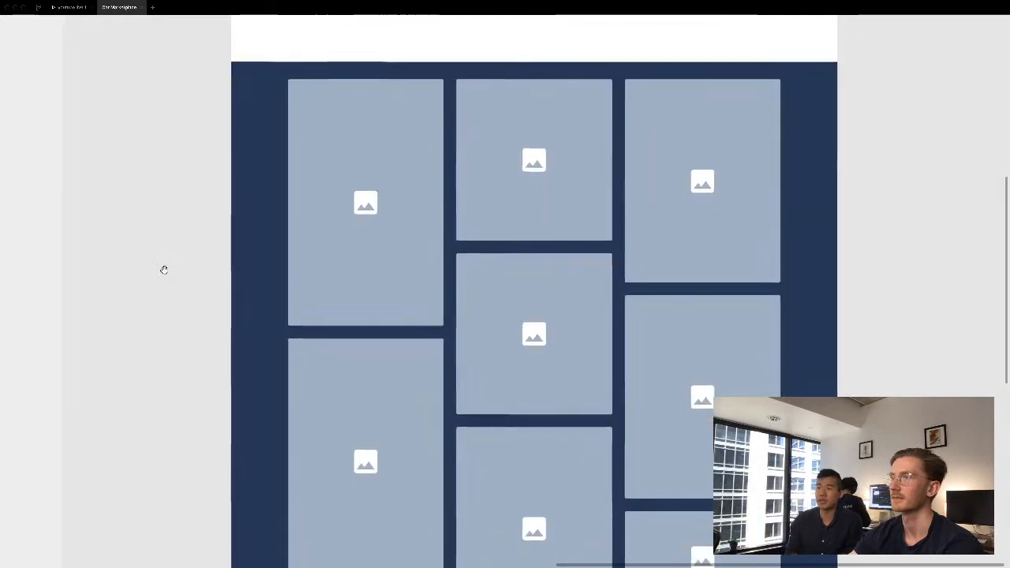
scroll(167, 414, down, 4)
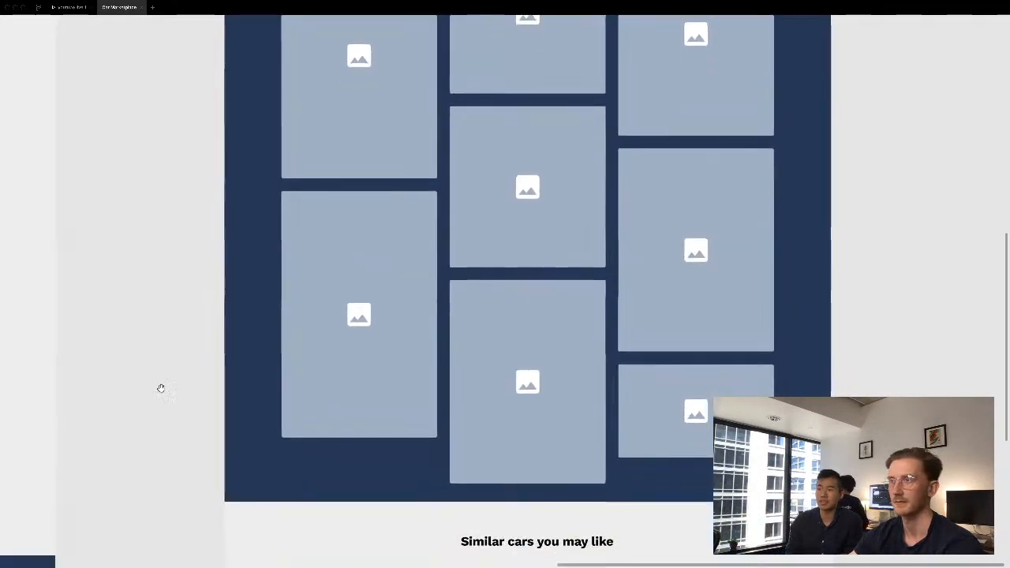
scroll(166, 315, down, 5)
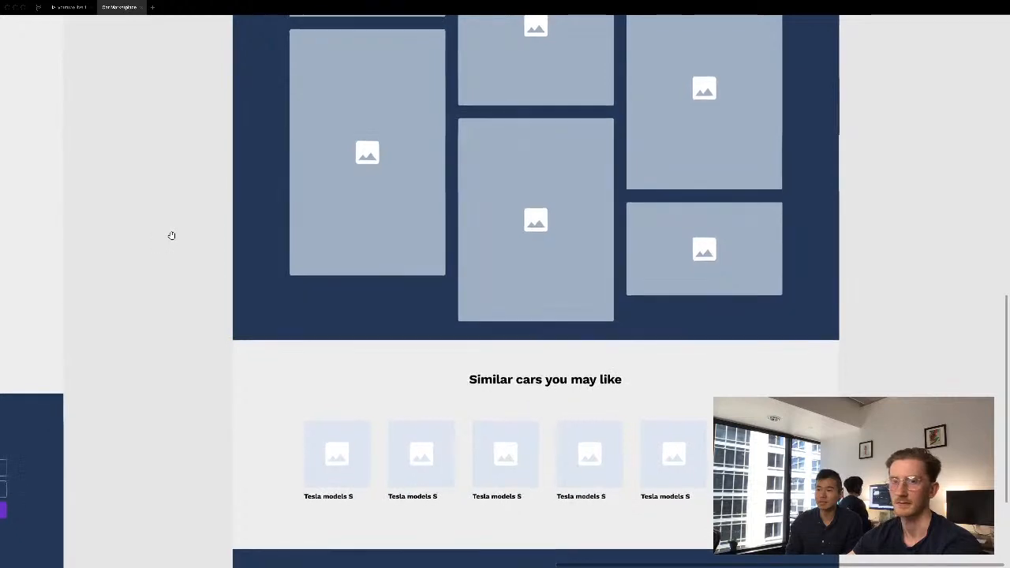
scroll(170, 228, down, 2)
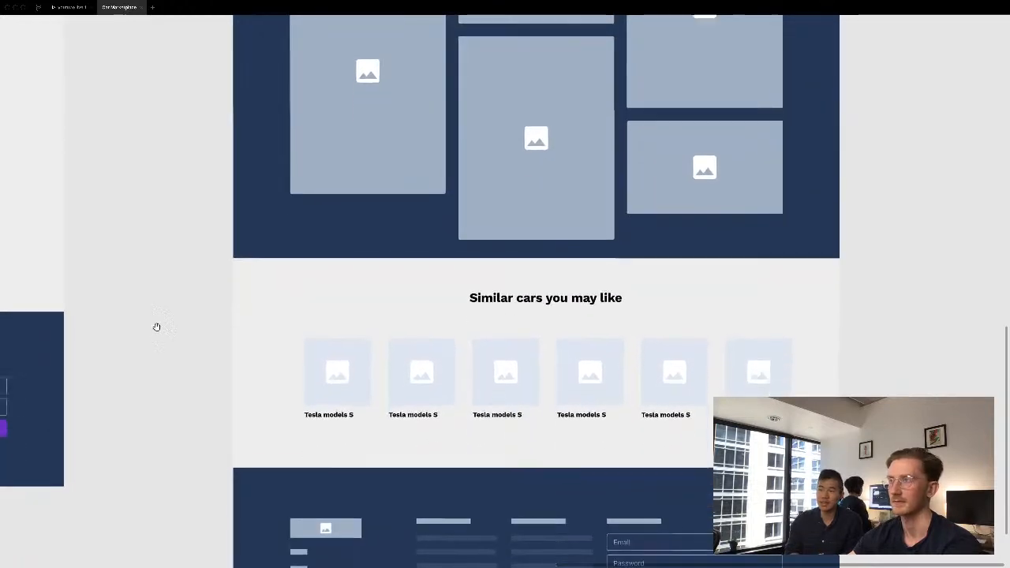
scroll(161, 309, down, 5)
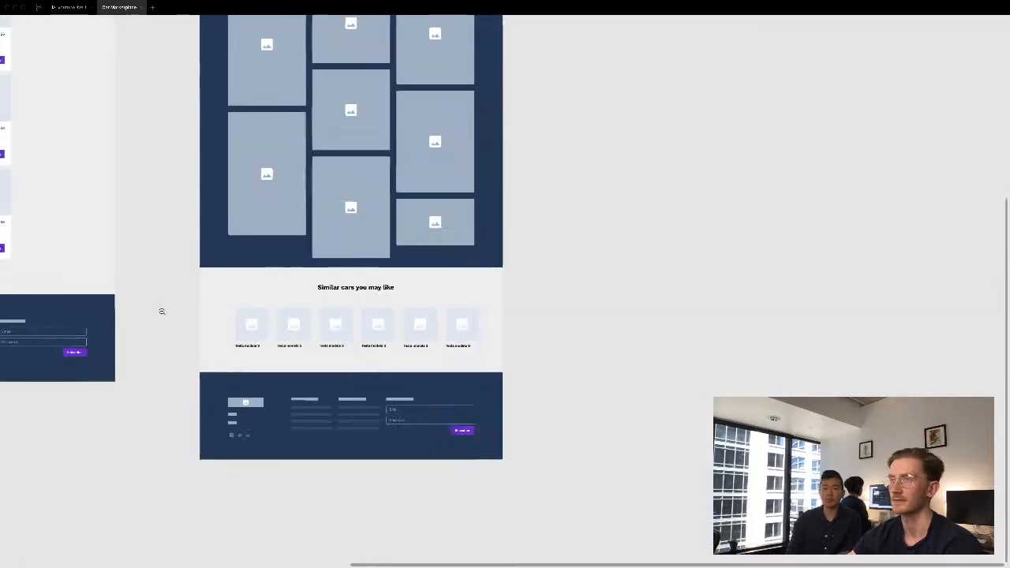
- Bring all three wireframes back into view side by side to compare their overall layouts
scroll(164, 312, up, 2)
scroll(365, 274, left, 8)
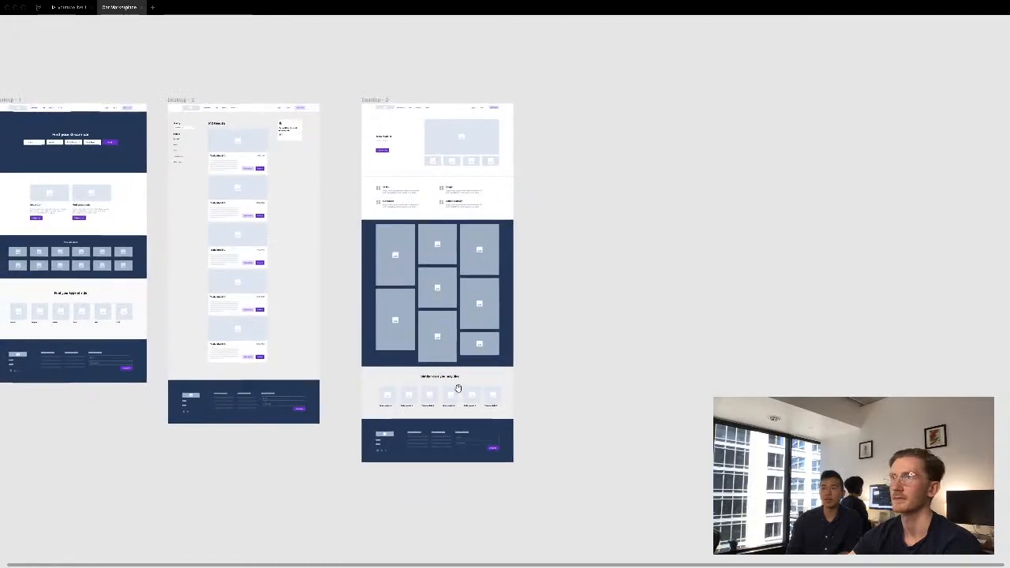
drag(107, 99, 647, 295)
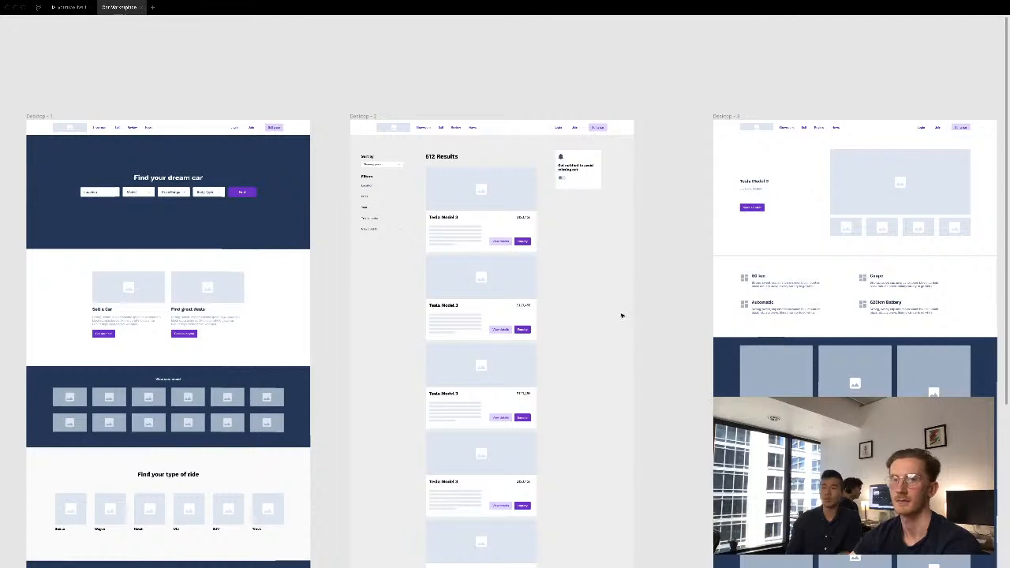
drag(667, 354, 661, 300)
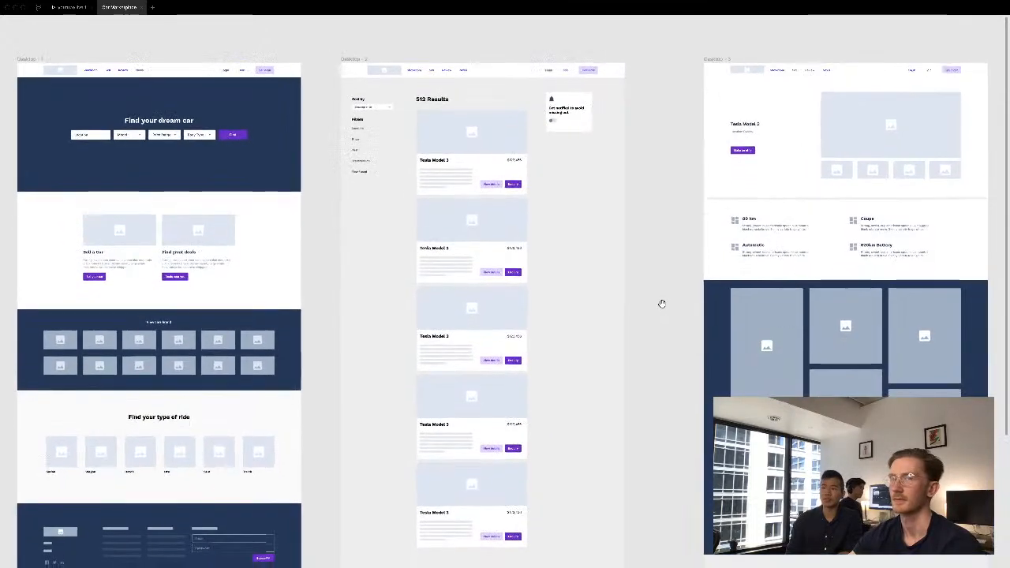